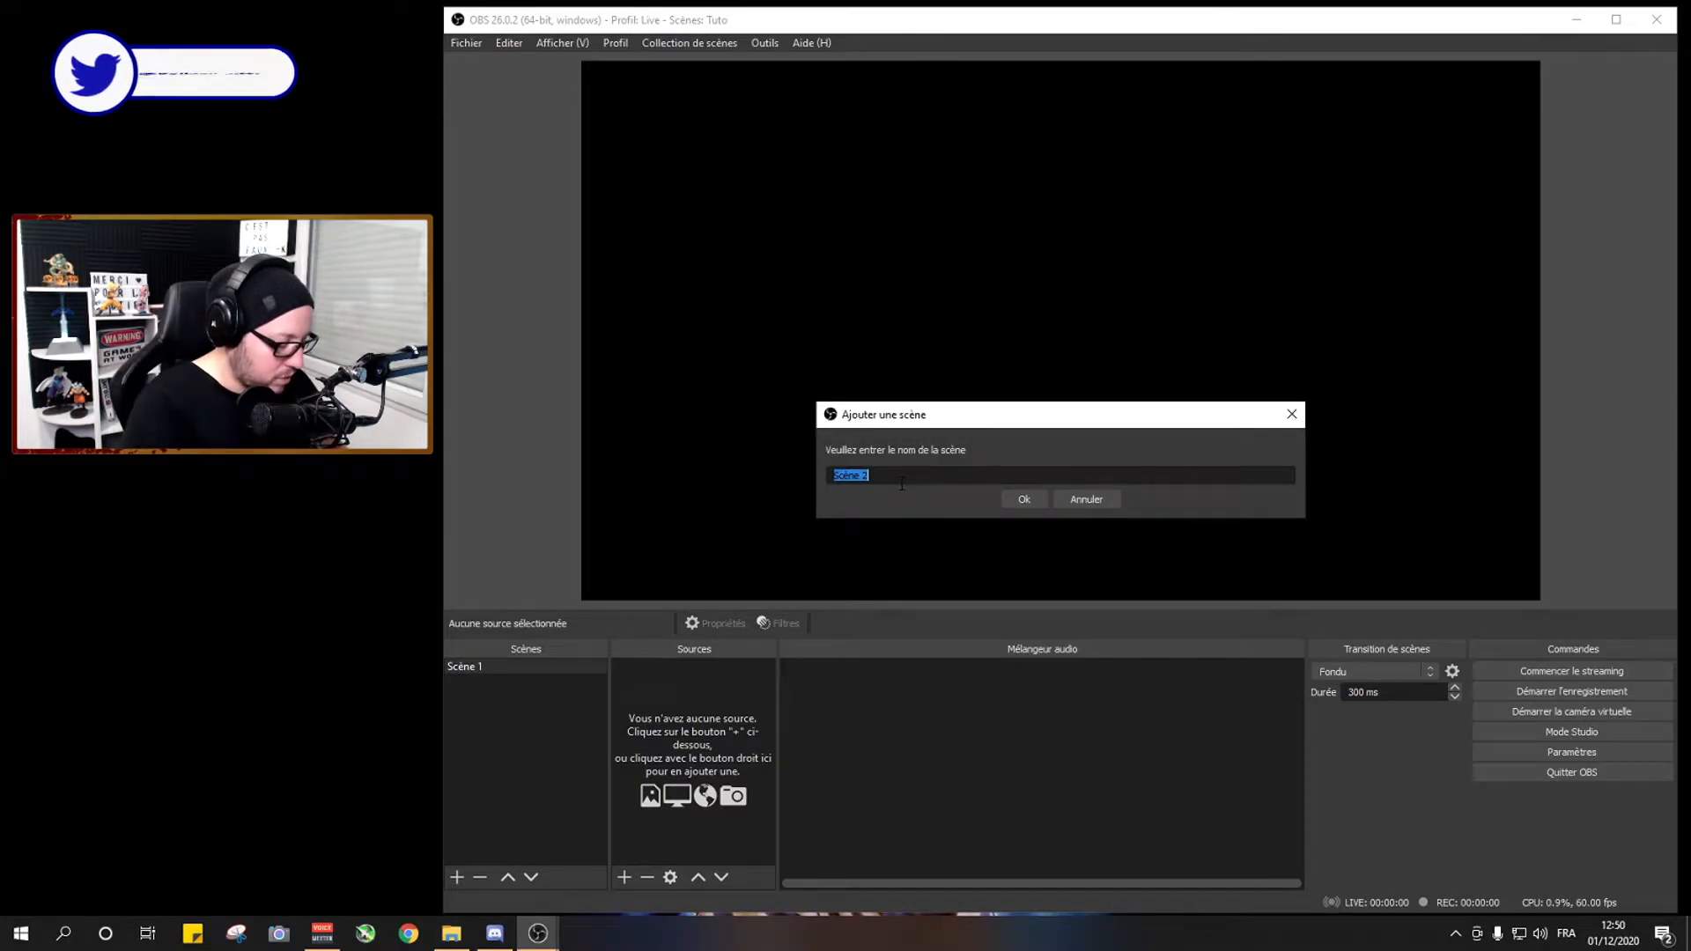
Name the new scene Tuto
{"action": "key", "text": "BackSpace"}
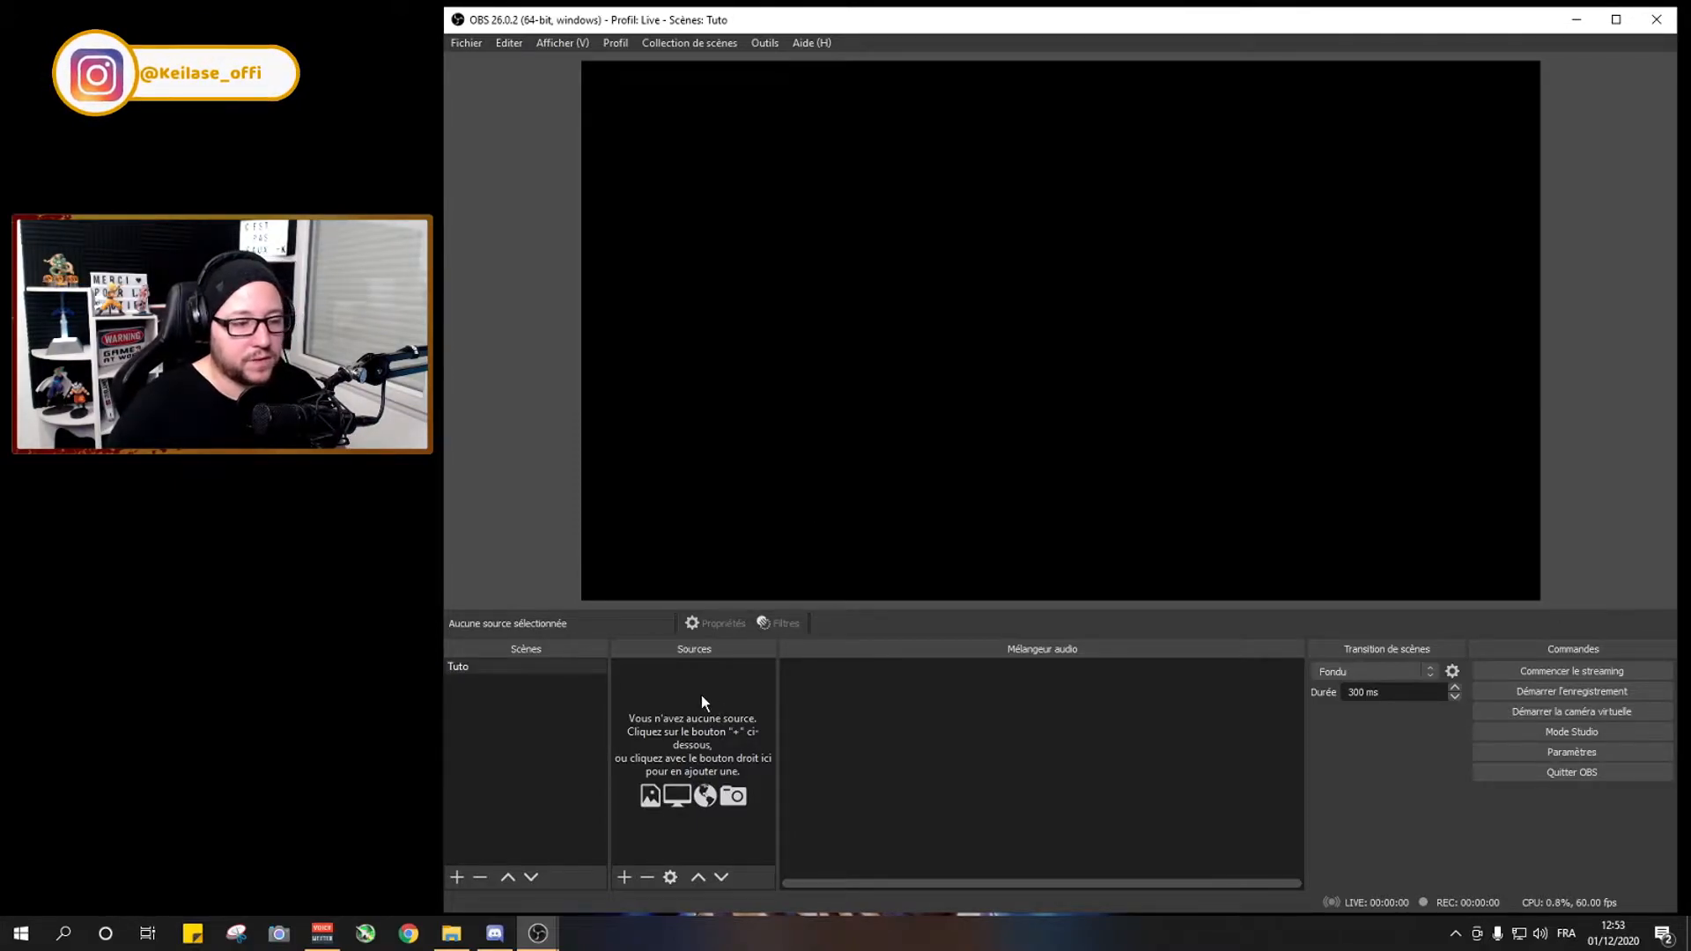
Add a display capture source named Capture d'écran to the Tuto scene, capturing Écran 1: 1920x1080 @ 0,0
{"action": "right_click", "coordinate": [692, 695]}
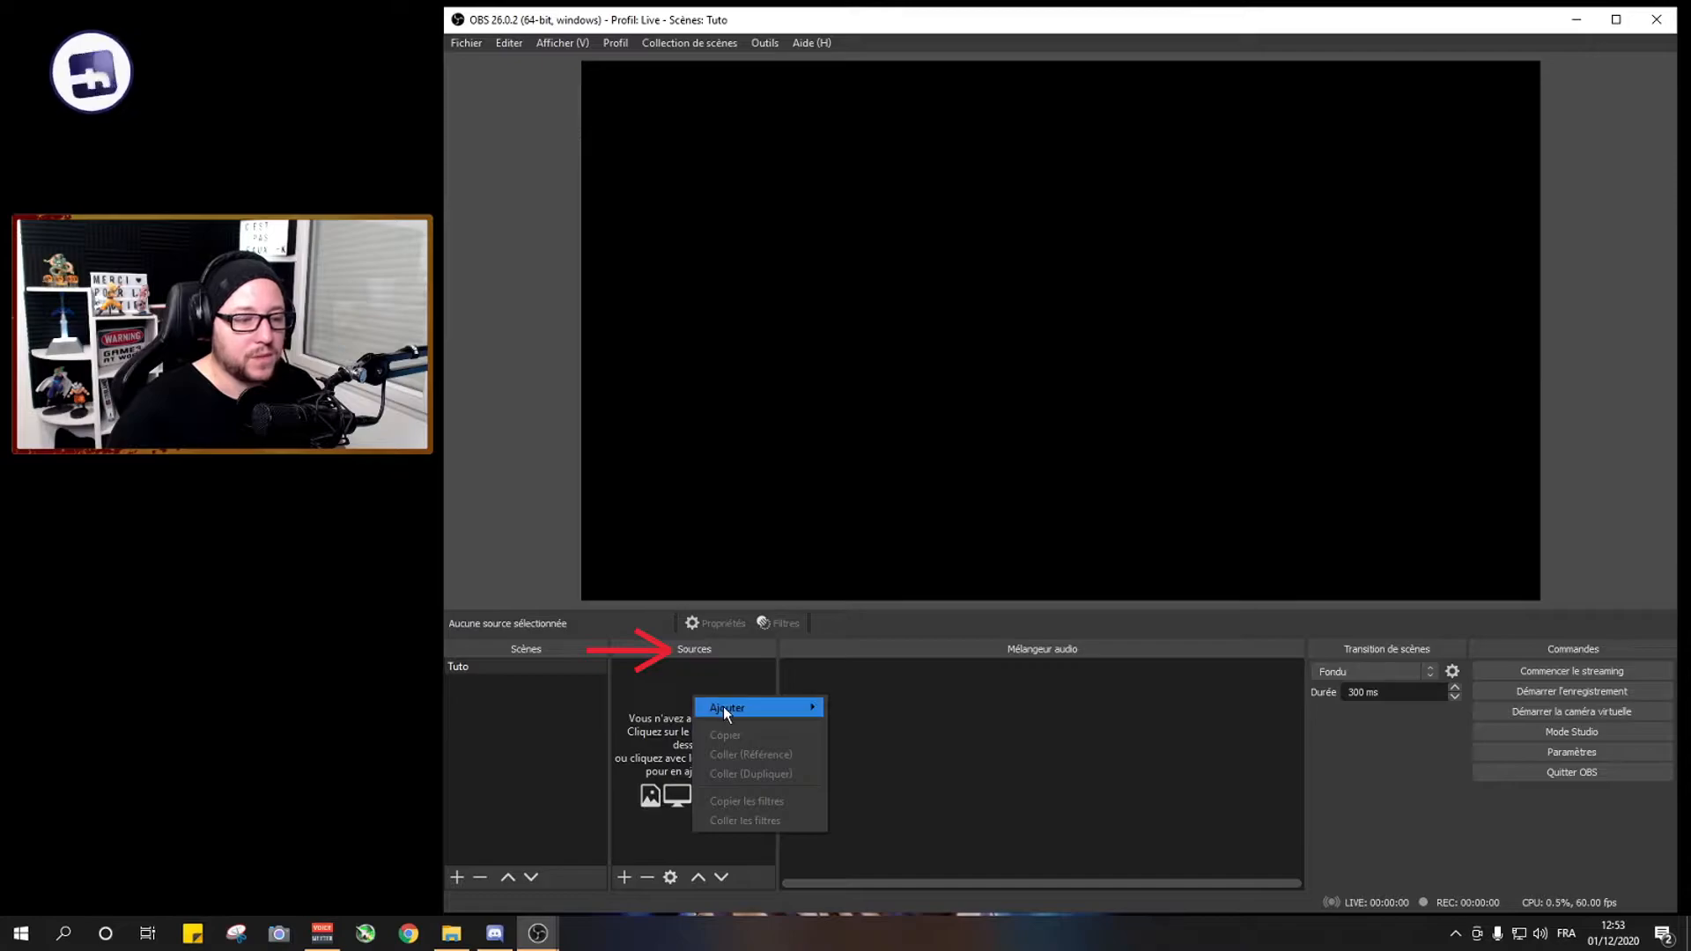
{"action": "mouse_move", "coordinate": [722, 707]}
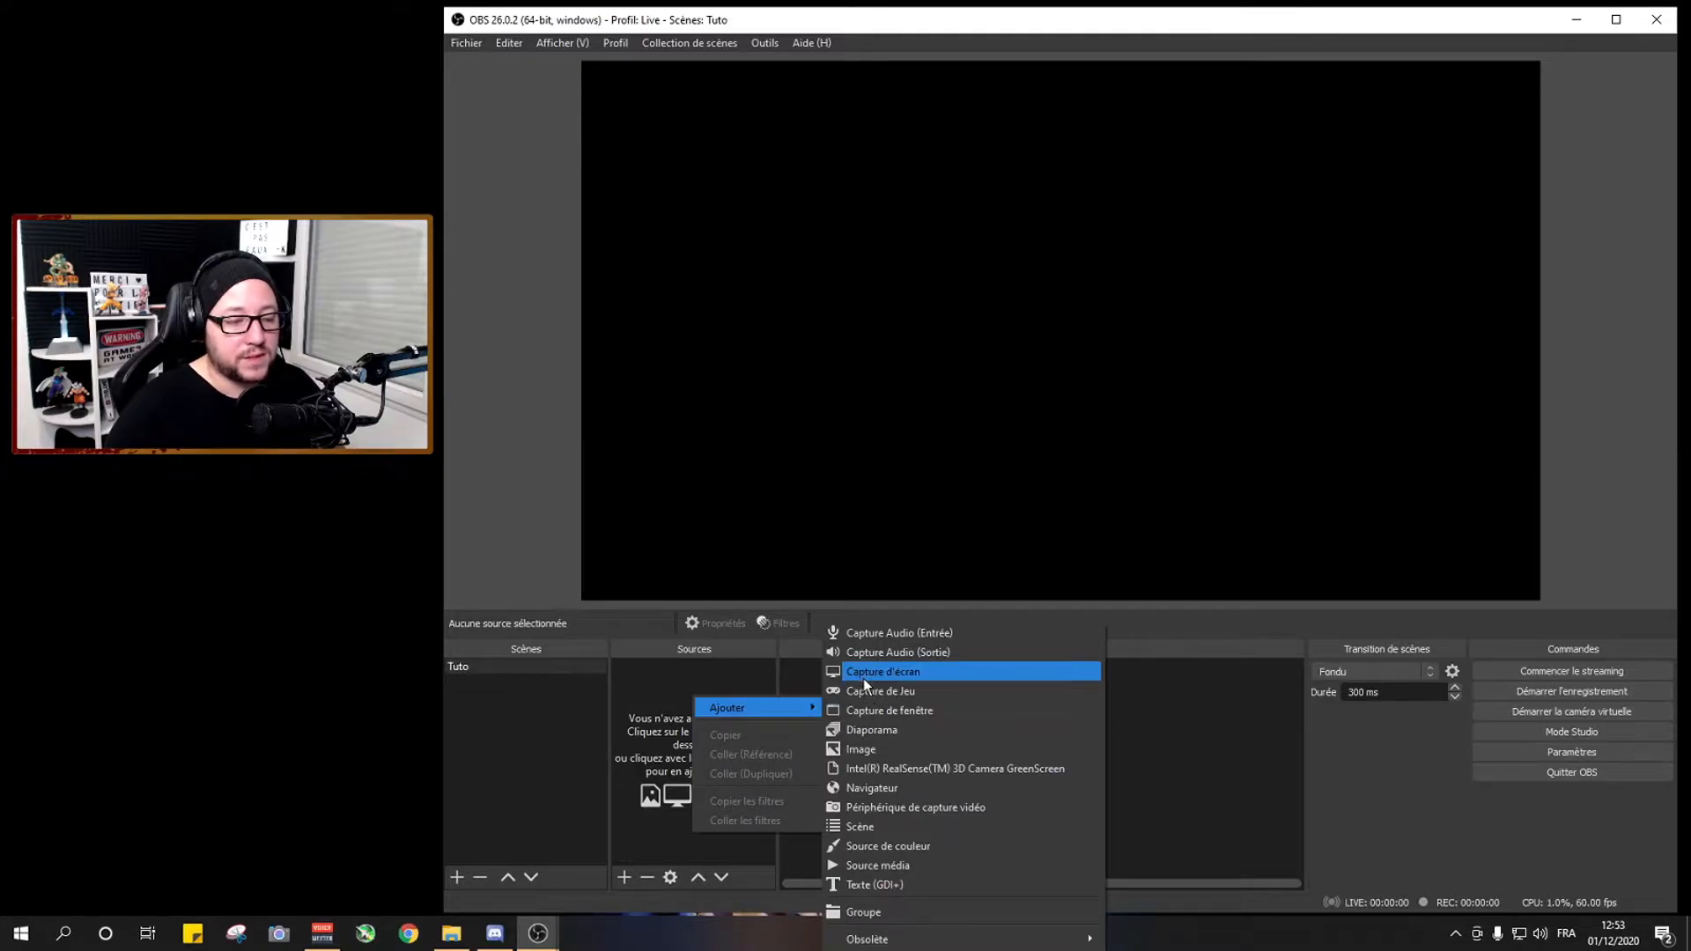
{"action": "left_click", "coordinate": [891, 673]}
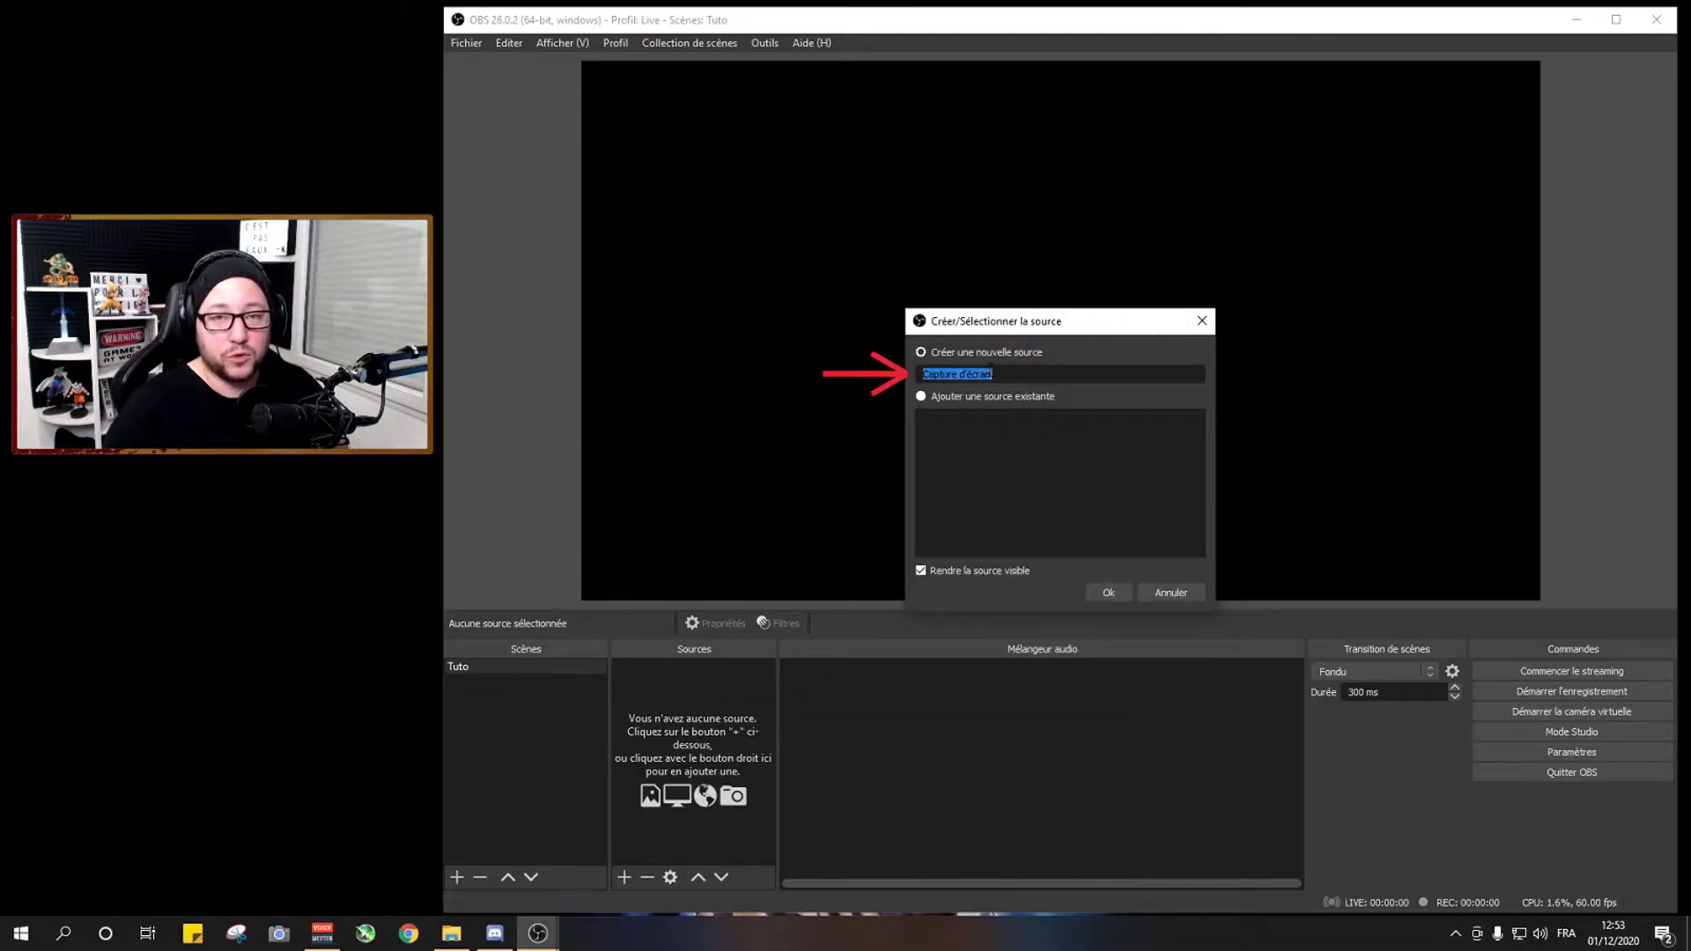
{"action": "left_click", "coordinate": [1105, 593]}
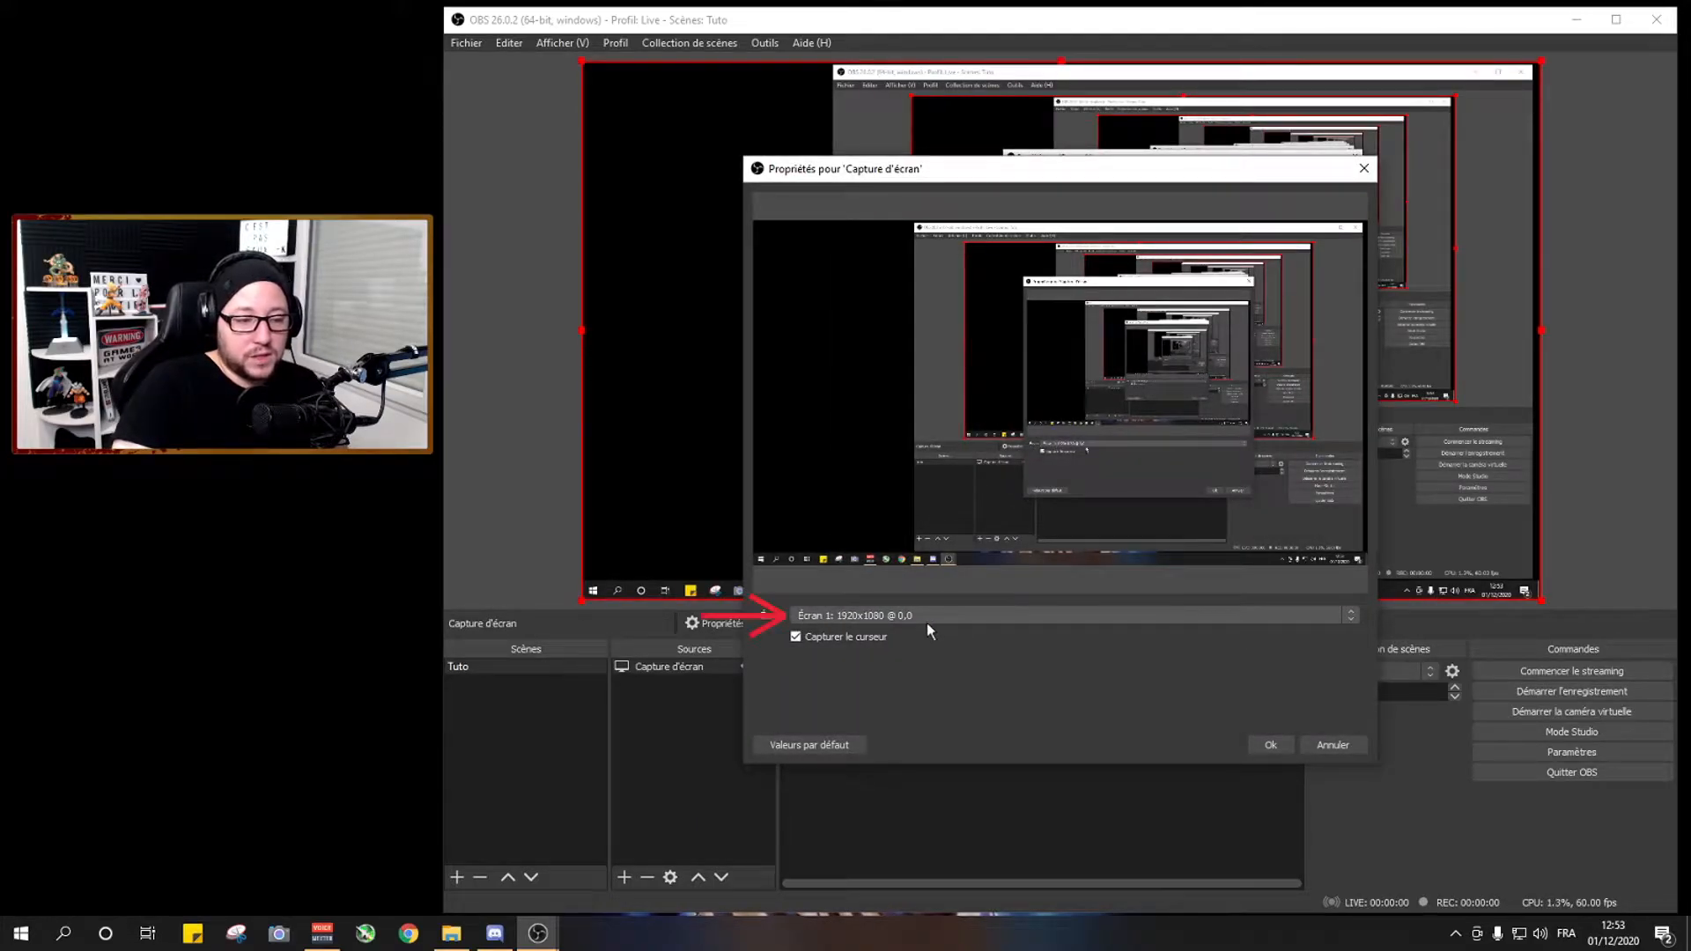
{"action": "left_click", "coordinate": [1029, 617]}
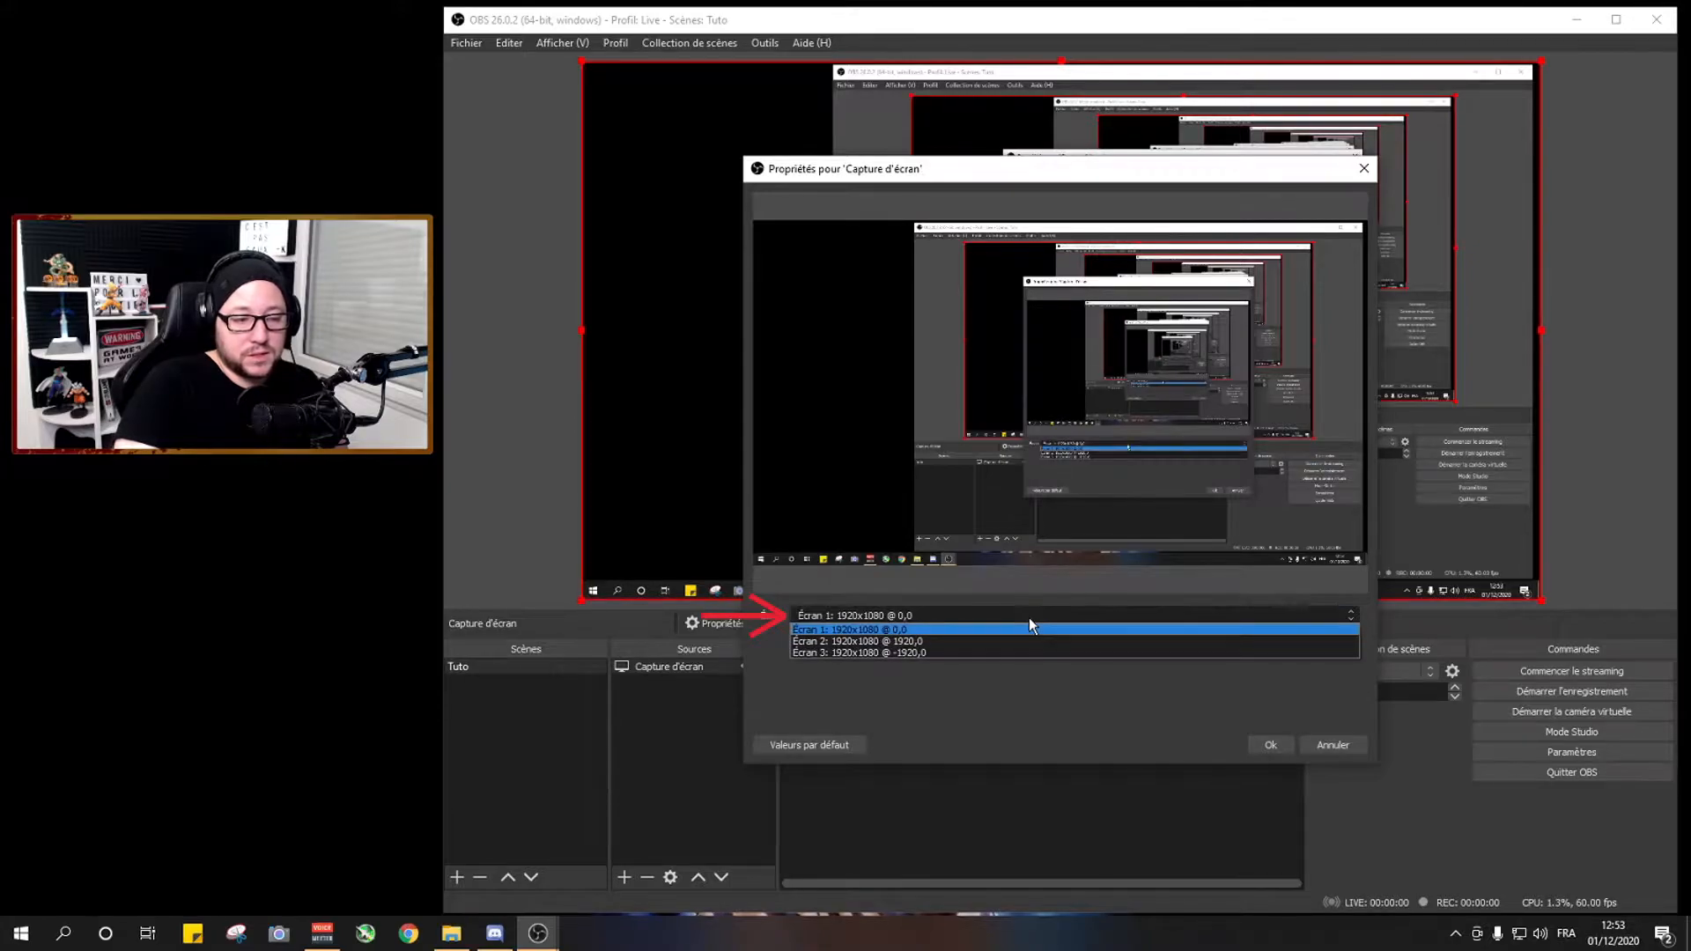
{"action": "left_click", "coordinate": [932, 628]}
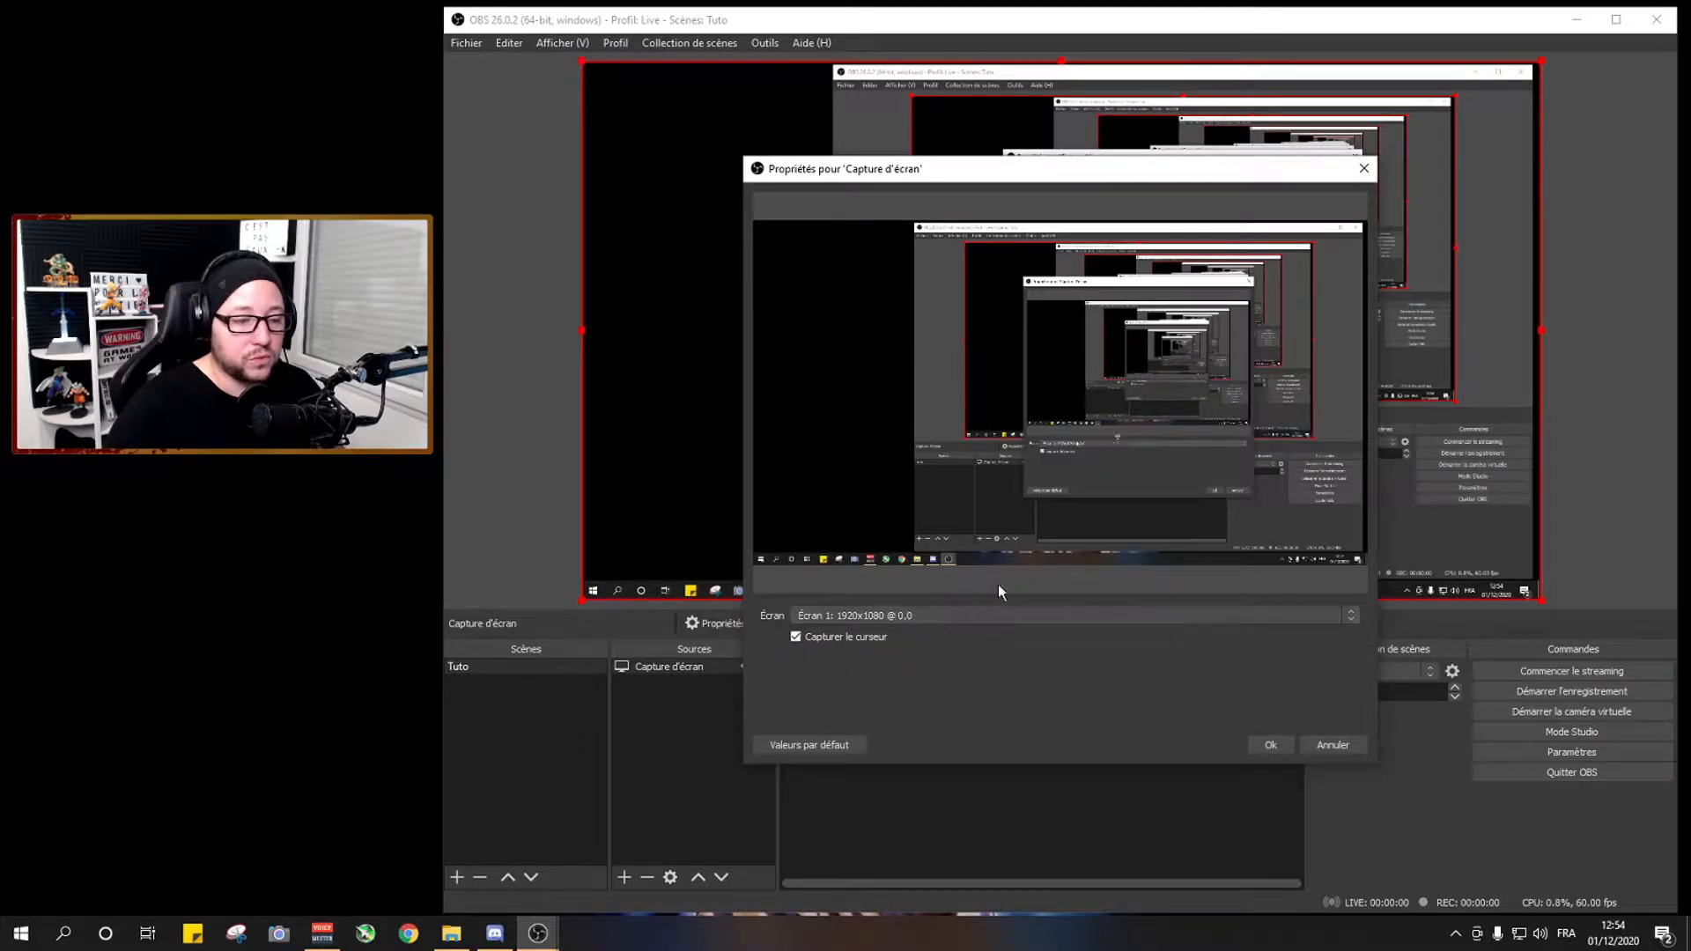
{"action": "left_click", "coordinate": [1265, 746]}
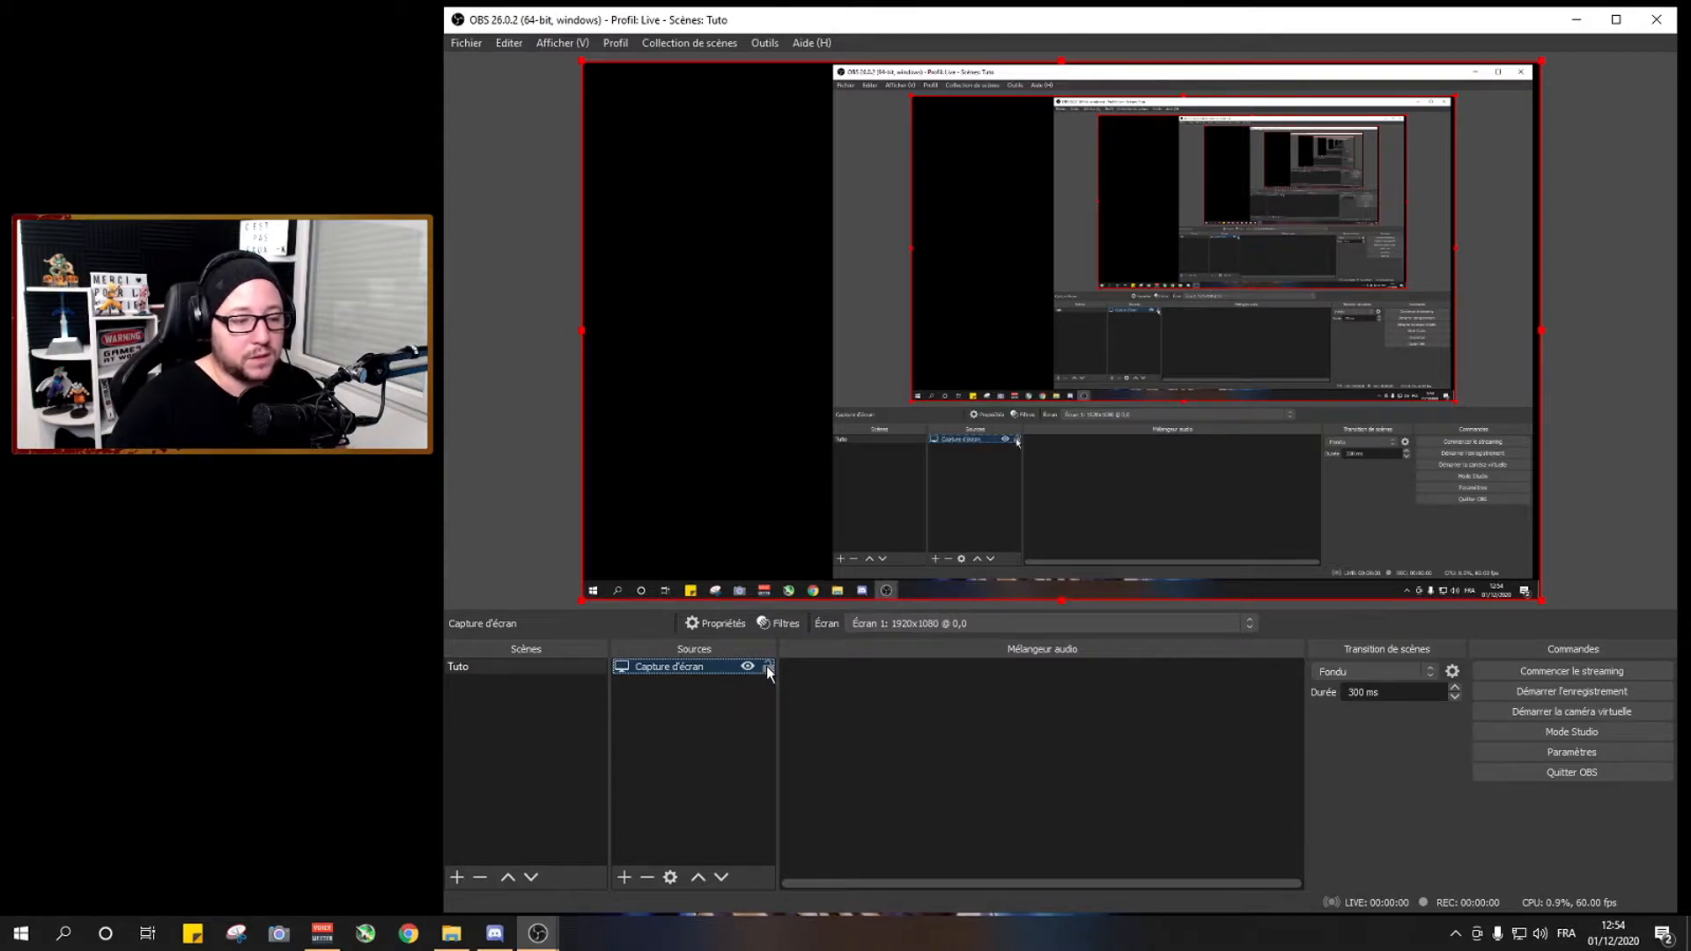
Test moving the display capture in the preview both locked and unlocked, and leave the source locked
{"action": "left_click", "coordinate": [768, 666]}
{"action": "mouse_move", "coordinate": [689, 669]}
{"action": "left_mouse_down"}
{"action": "mouse_move", "coordinate": [706, 685]}
{"action": "mouse_move", "coordinate": [706, 665]}
{"action": "left_mouse_up"}
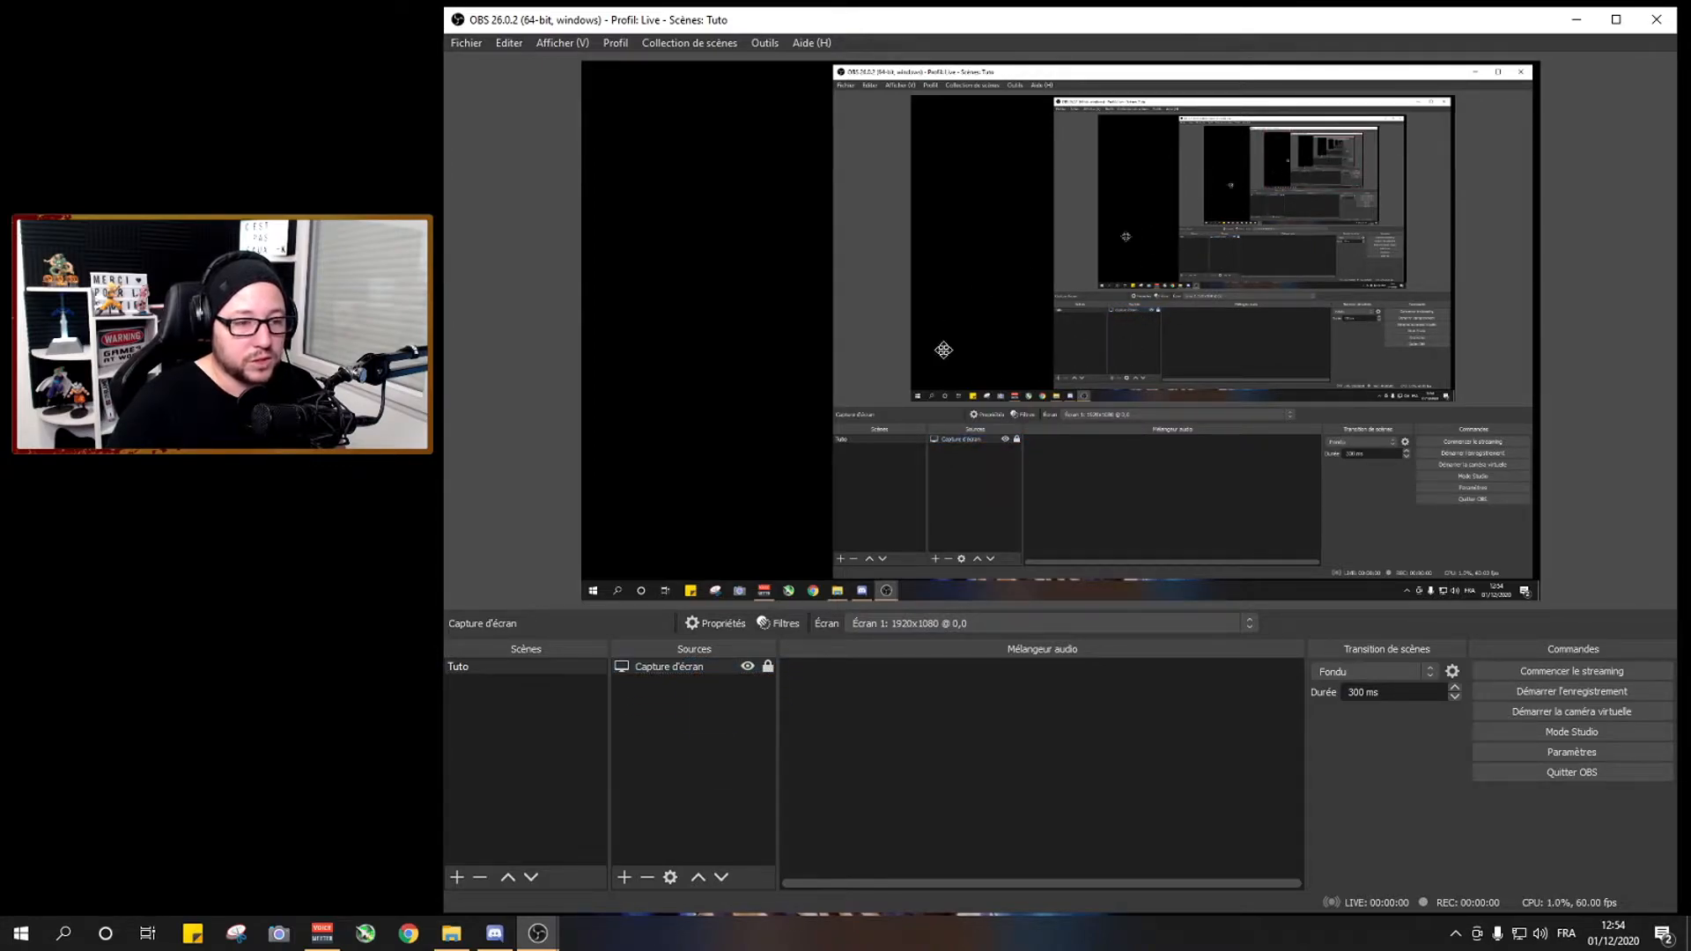
{"action": "left_click", "coordinate": [768, 667]}
{"action": "left_click_drag", "start_coordinate": [1097, 530], "coordinate": [1121, 451]}
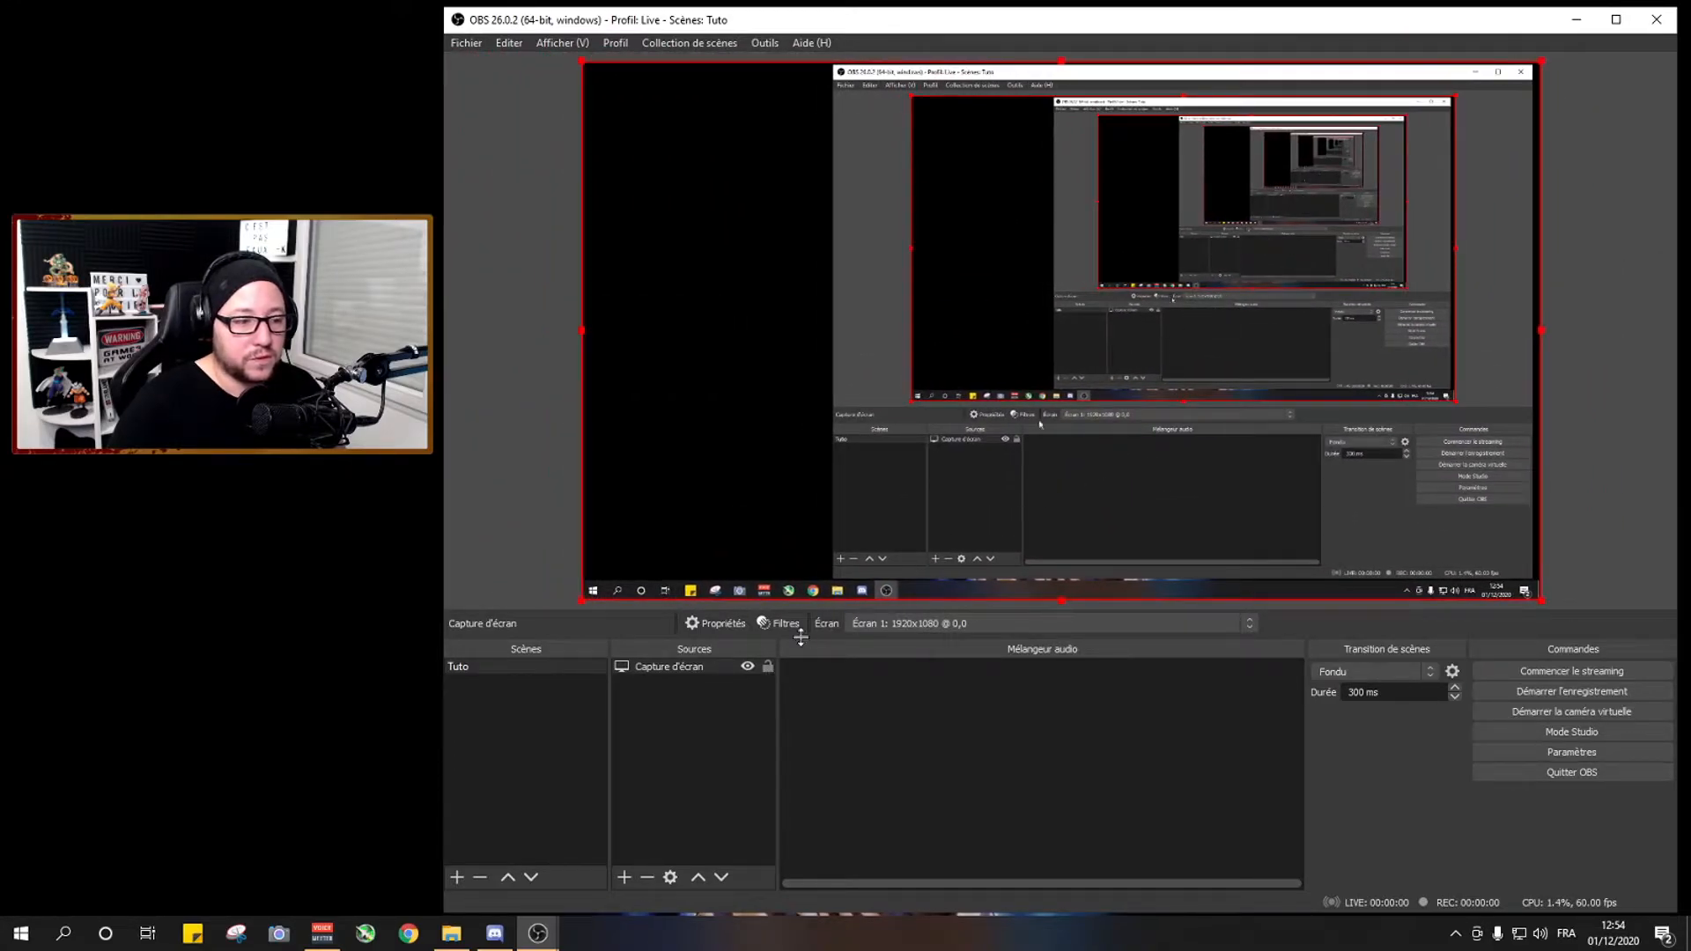
{"action": "left_click", "coordinate": [768, 669]}
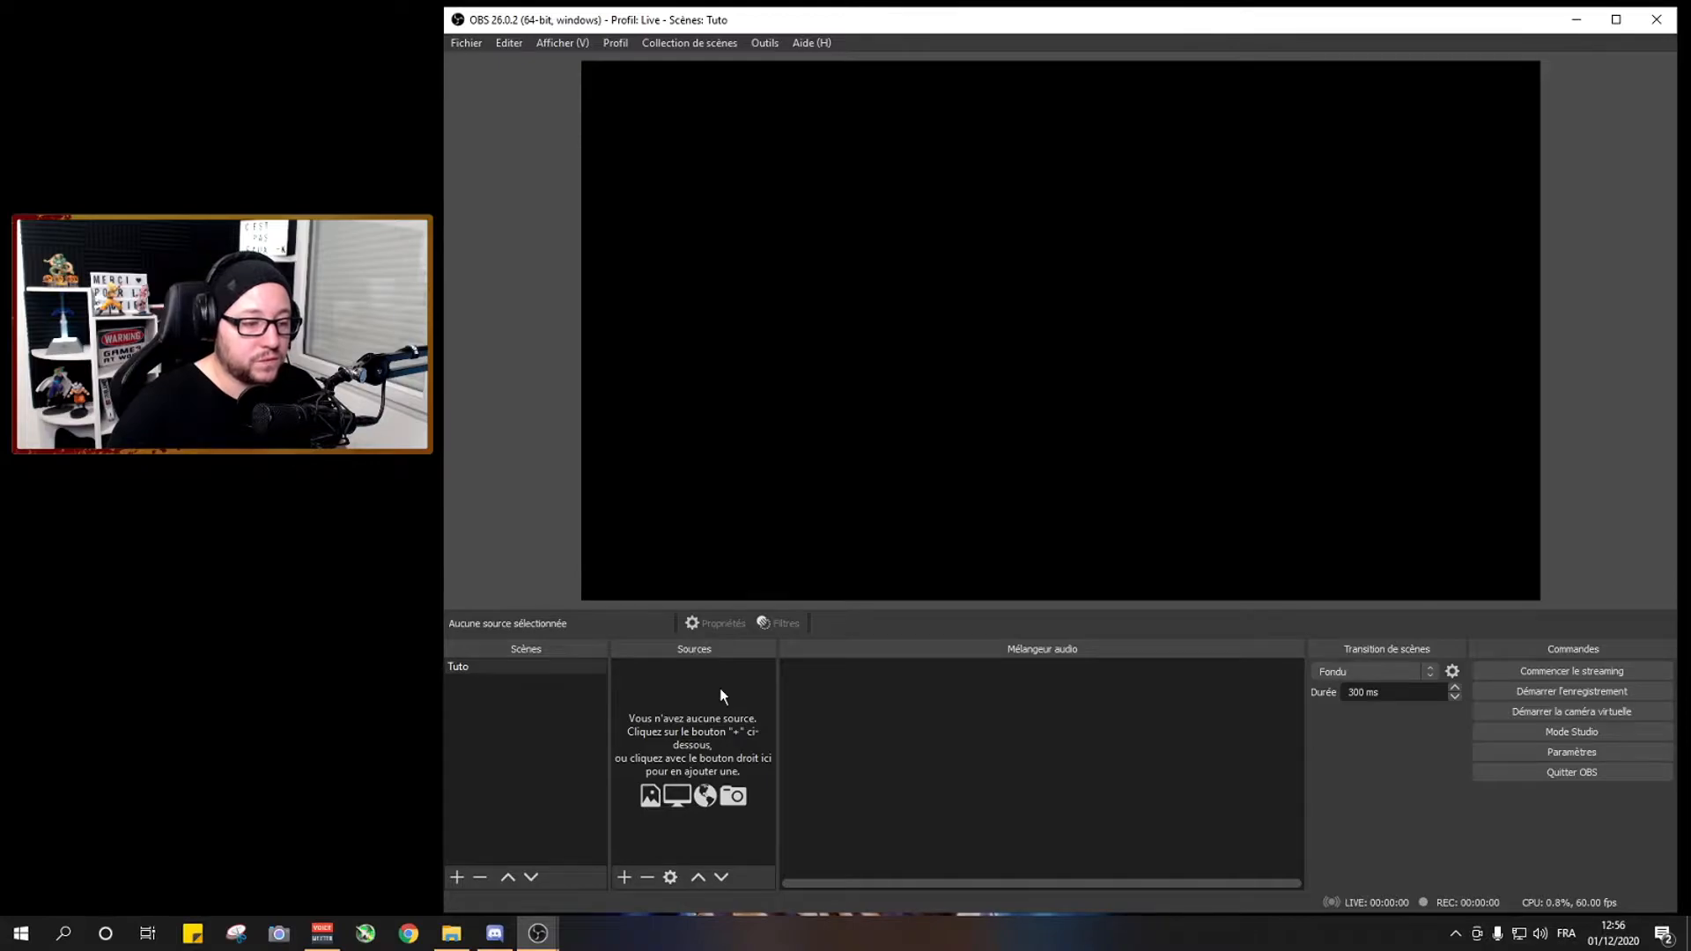
Add a game capture source named Capture de Jeu and review its capture mode and capture speed options
{"action": "right_click", "coordinate": [720, 690]}
{"action": "mouse_move", "coordinate": [754, 699]}
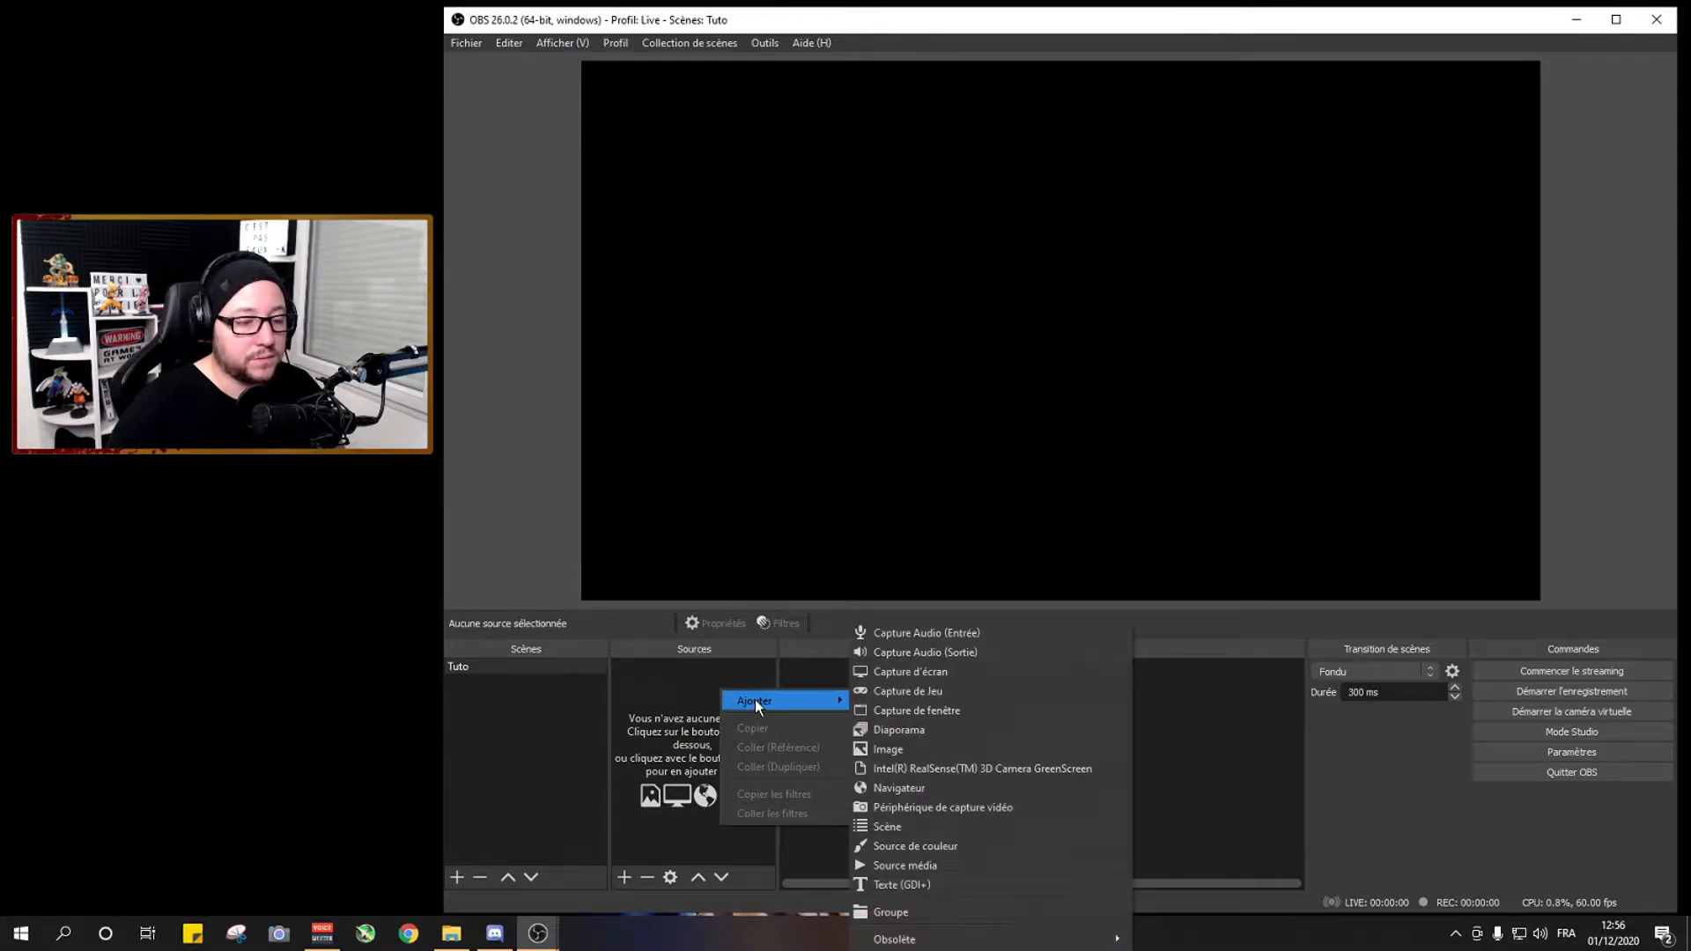
{"action": "left_click", "coordinate": [923, 688]}
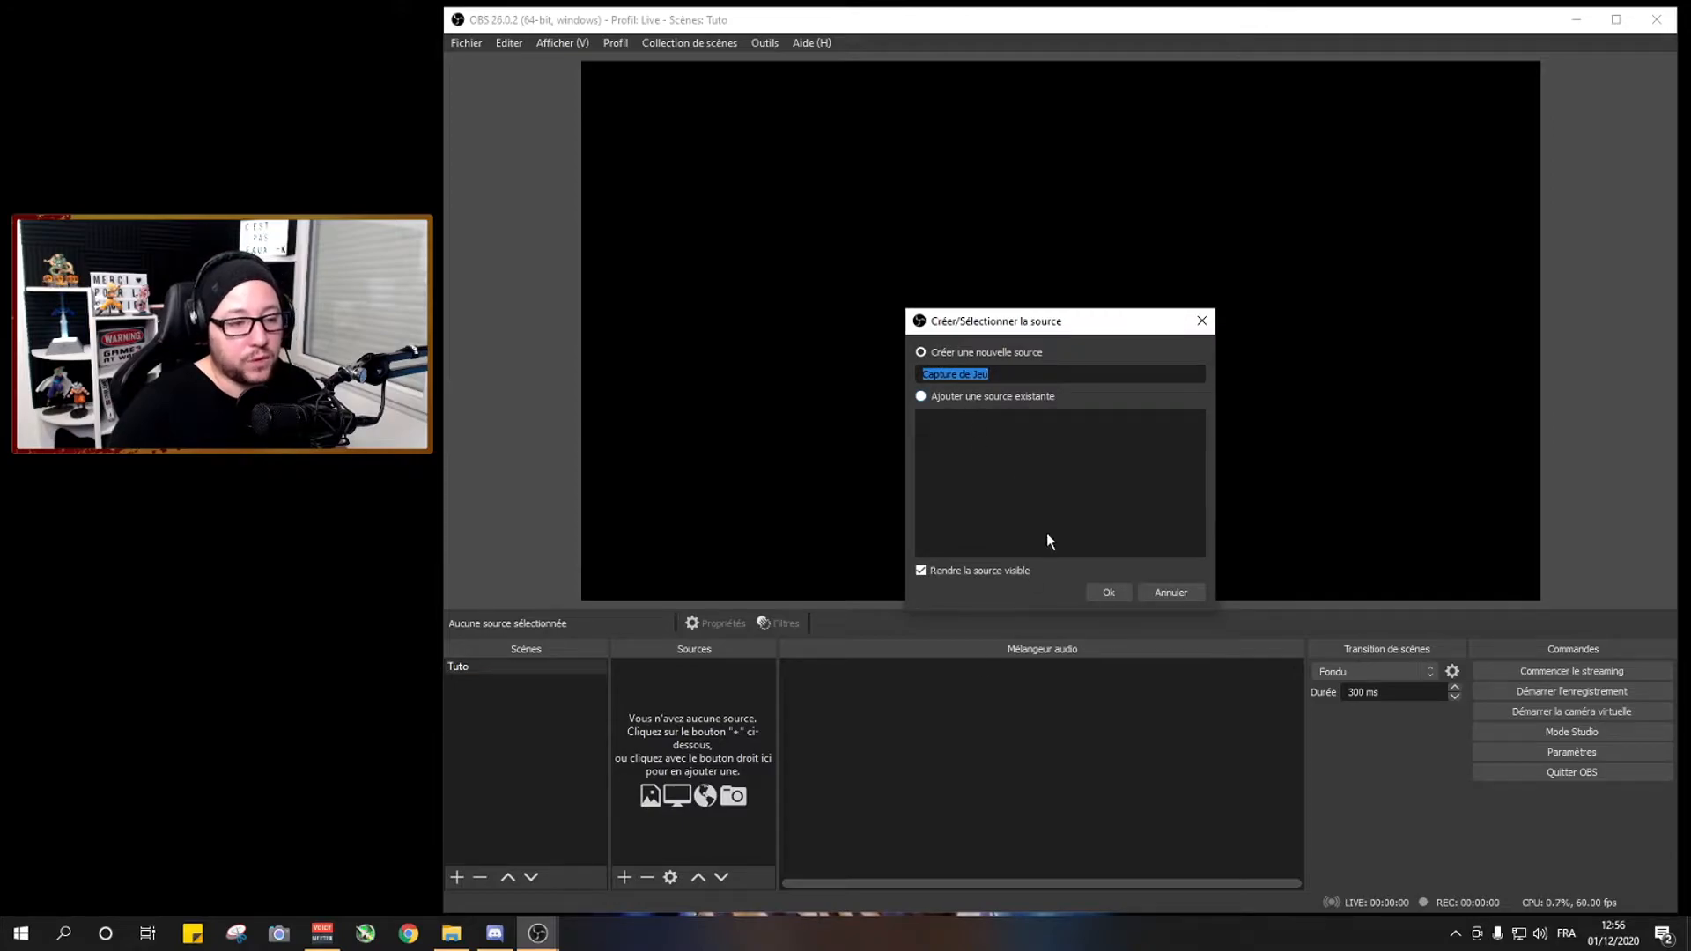
{"action": "left_click", "coordinate": [1101, 597]}
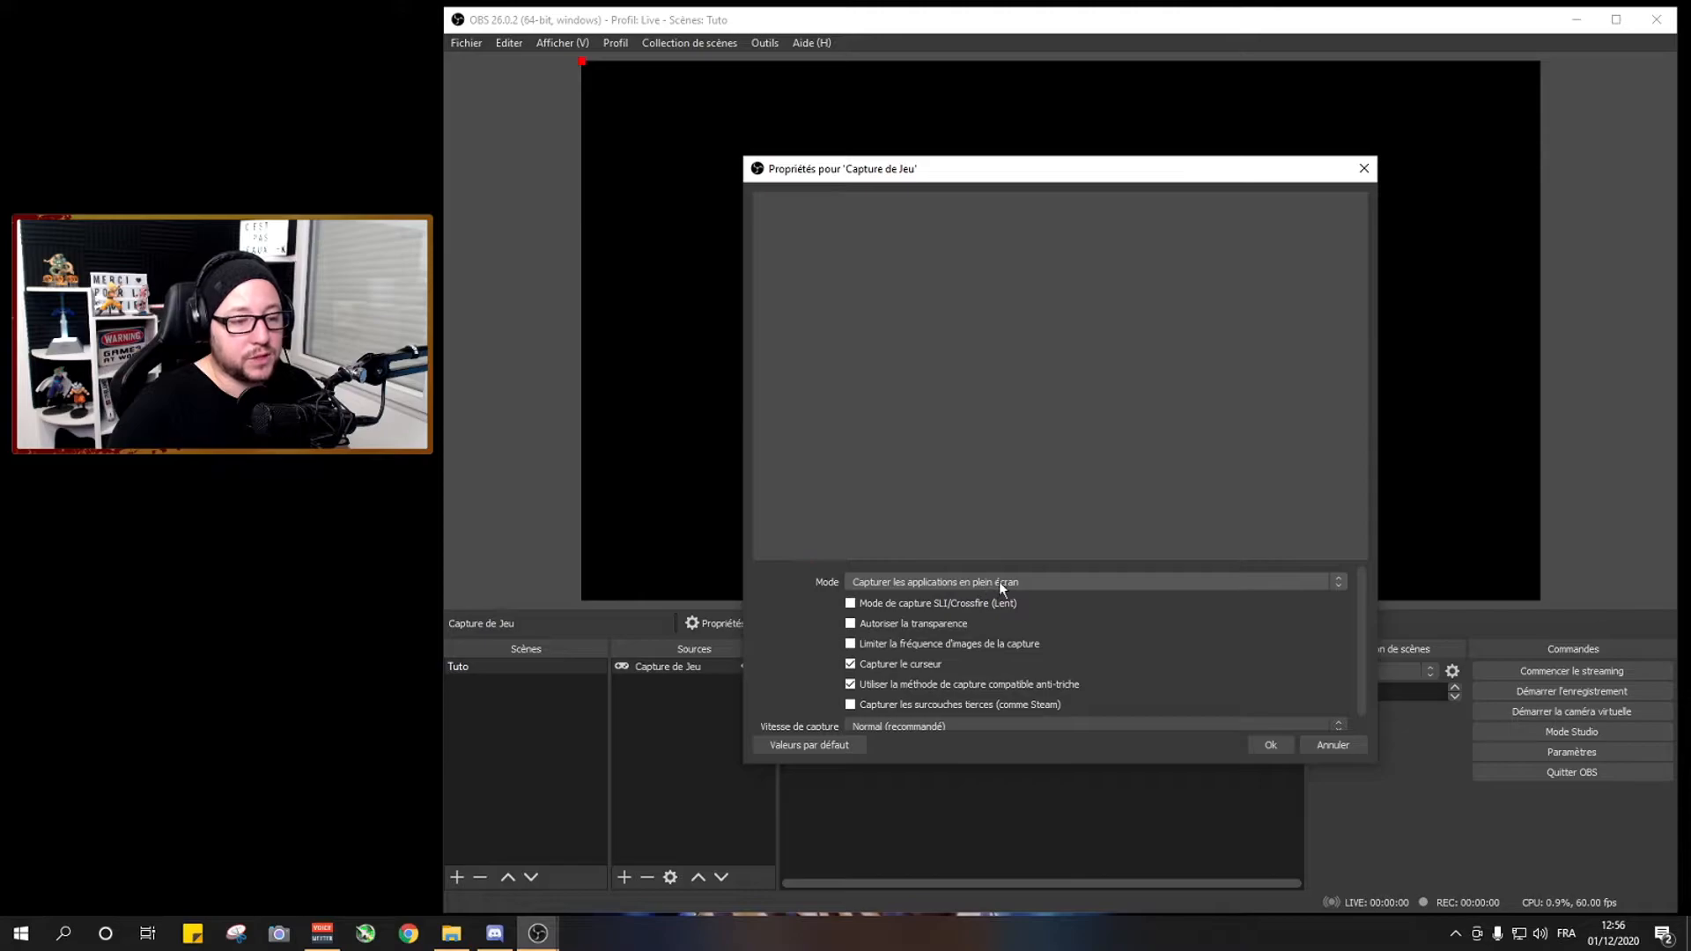
{"action": "left_click", "coordinate": [1028, 583]}
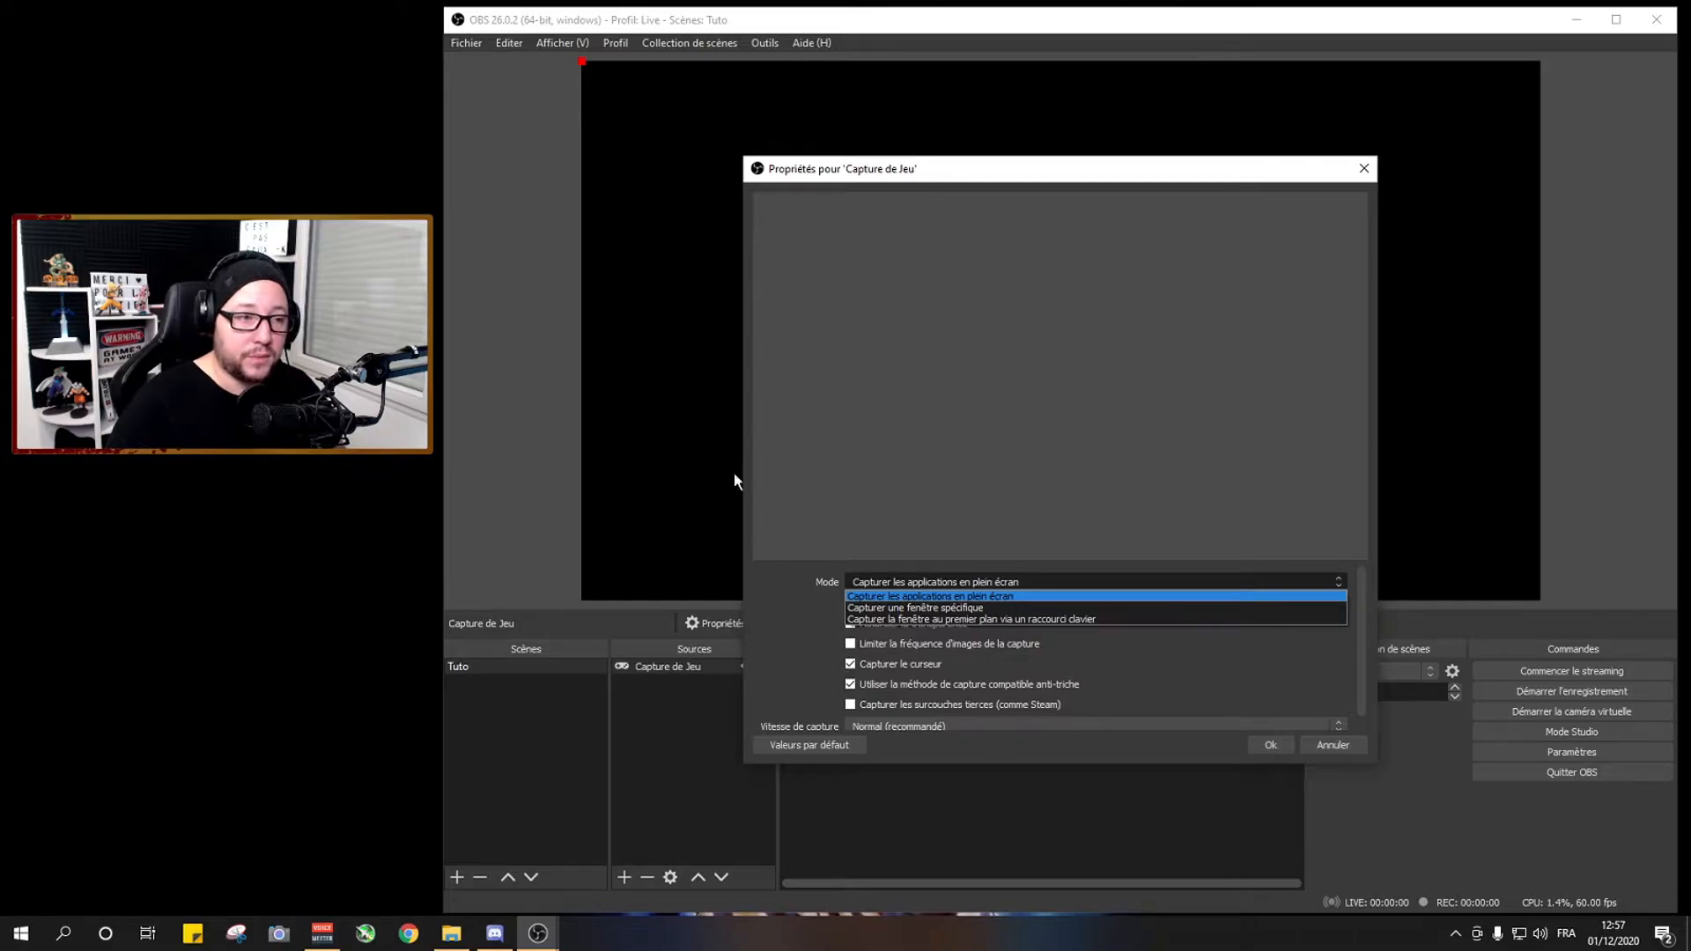
{"action": "left_click", "coordinate": [942, 371]}
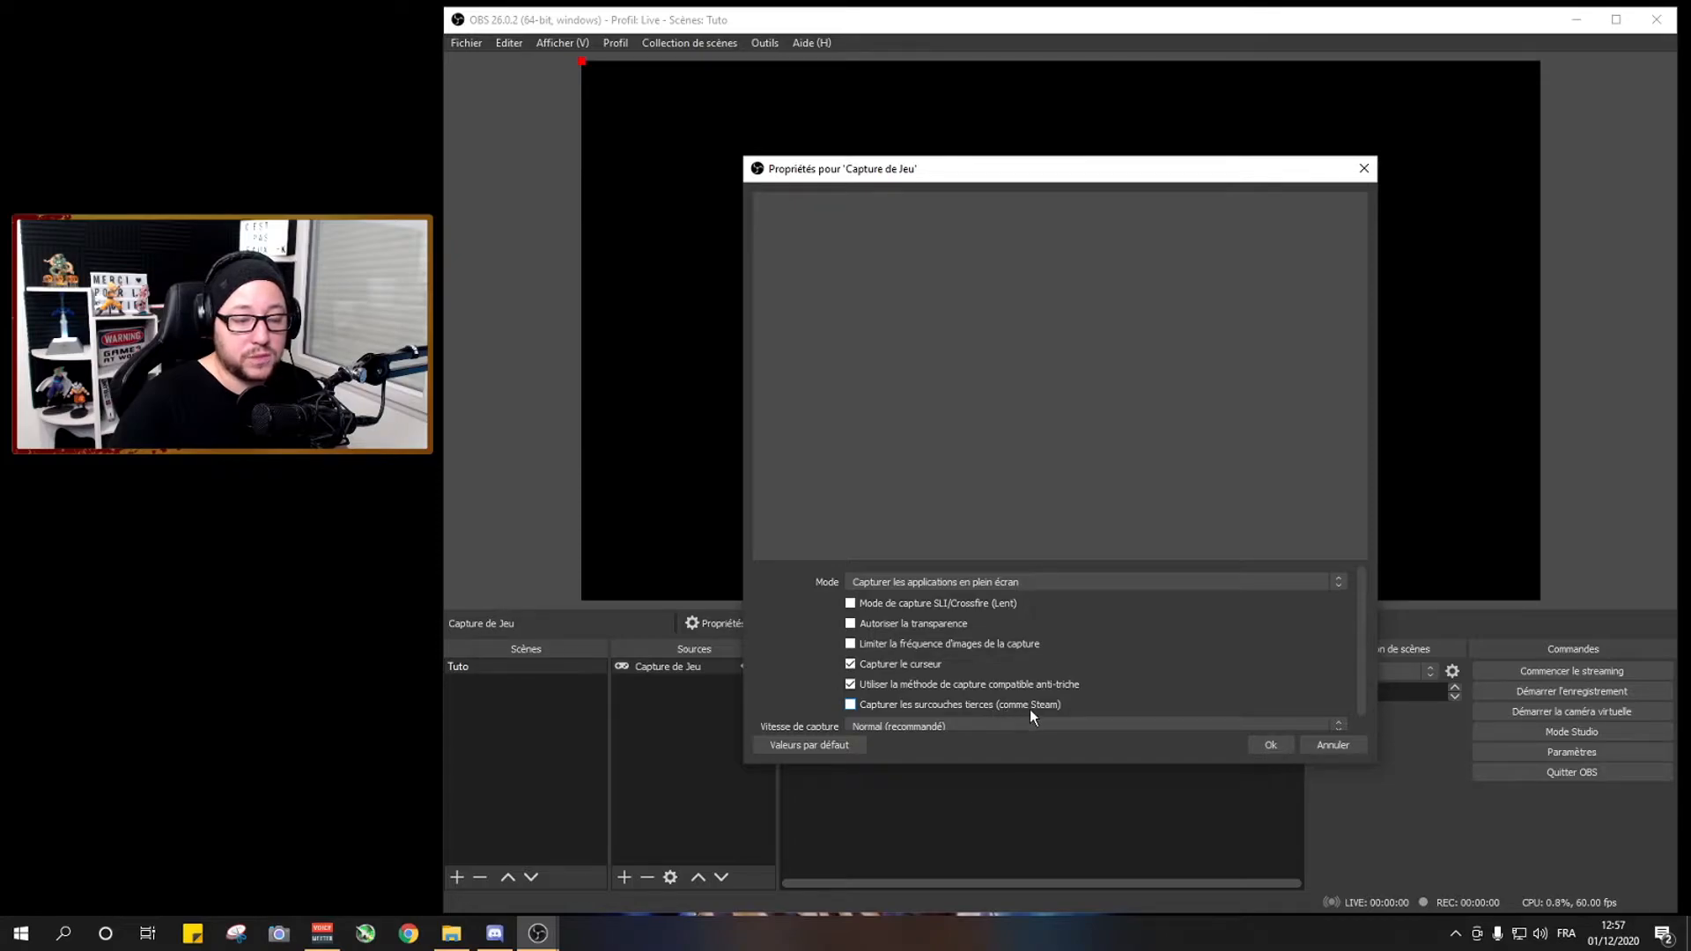
{"action": "scroll", "coordinate": [1029, 710], "scroll_direction": "down", "scroll_amount": 1}
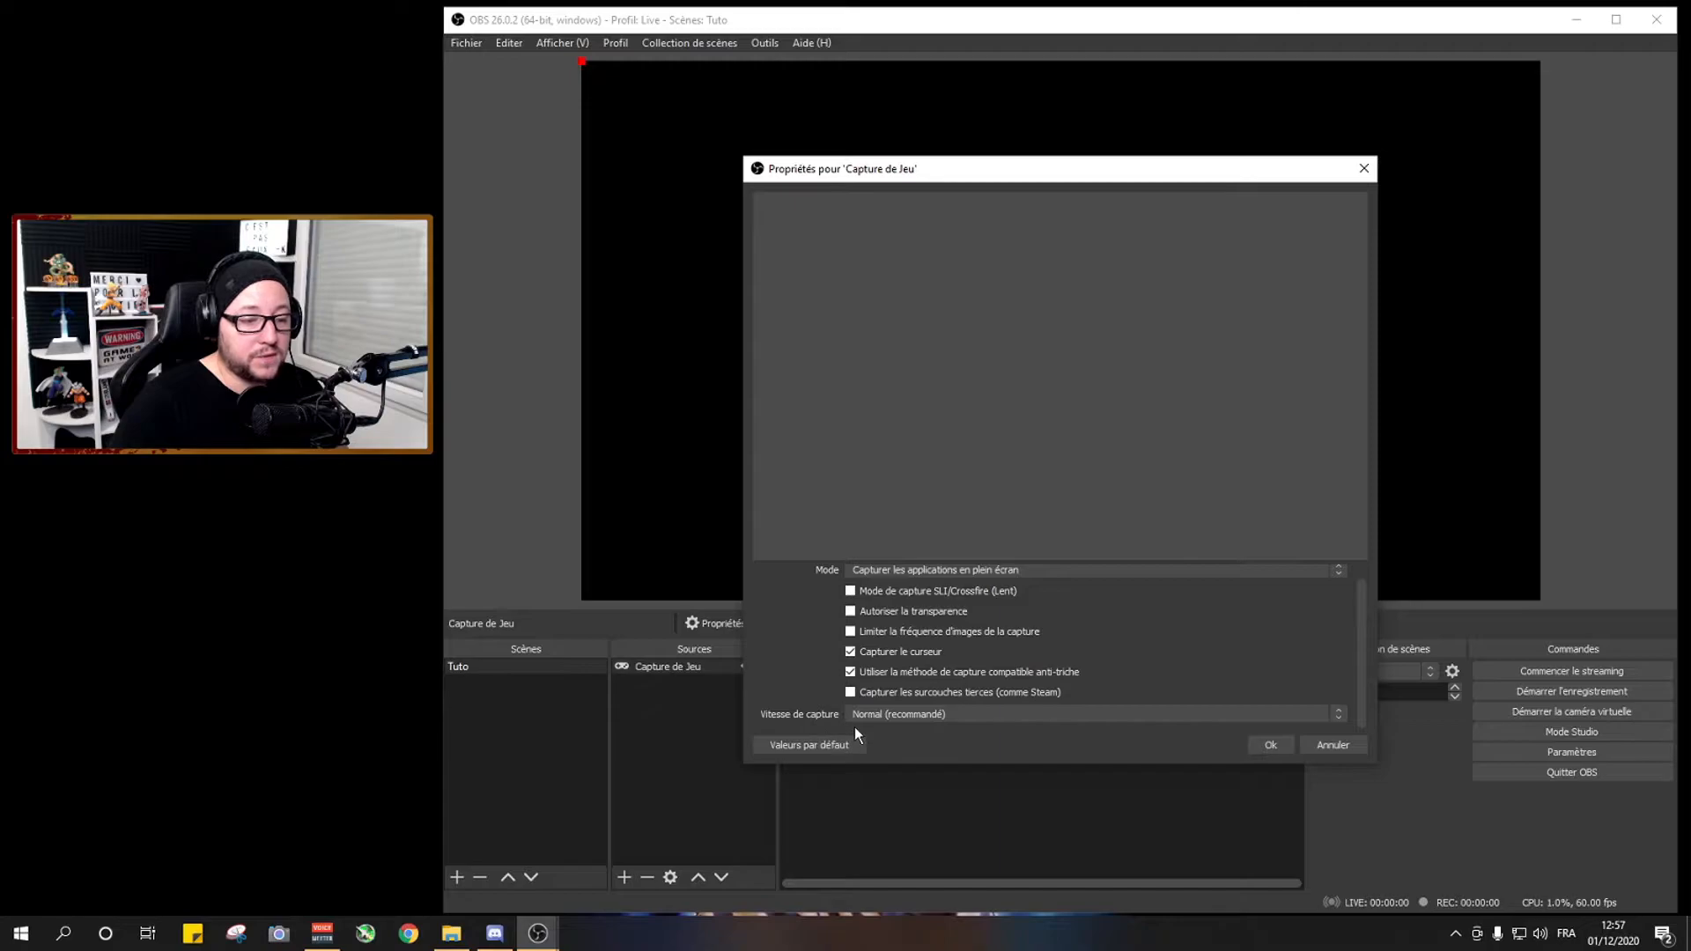
{"action": "left_click", "coordinate": [905, 715]}
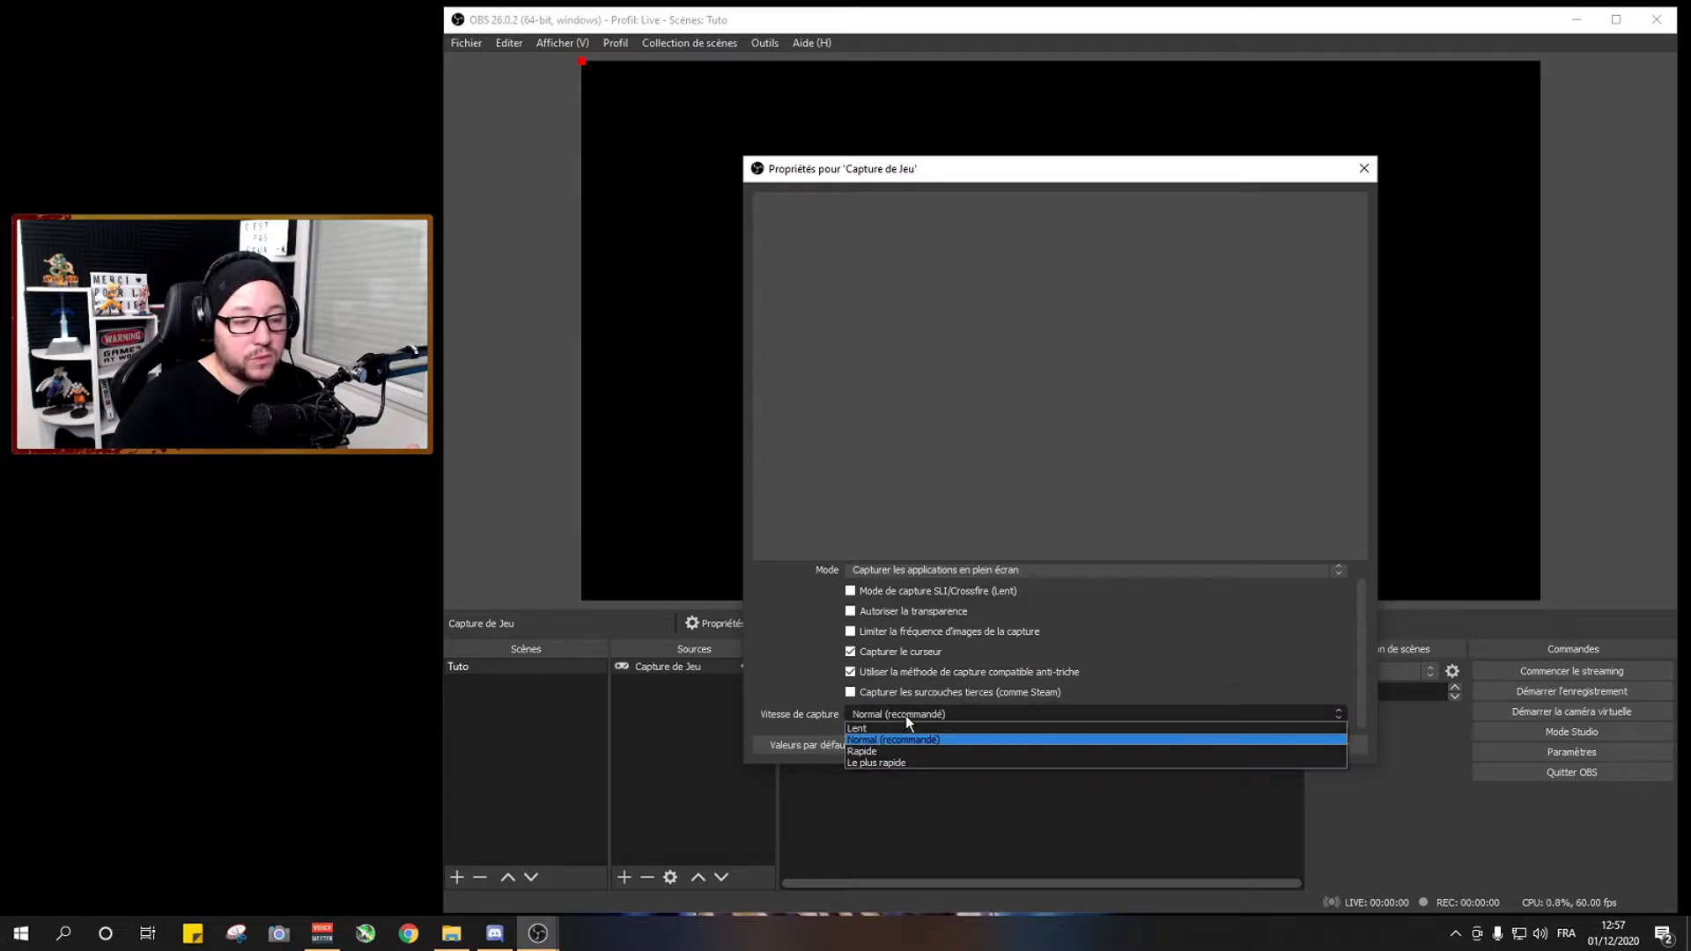
{"action": "left_click", "coordinate": [905, 716]}
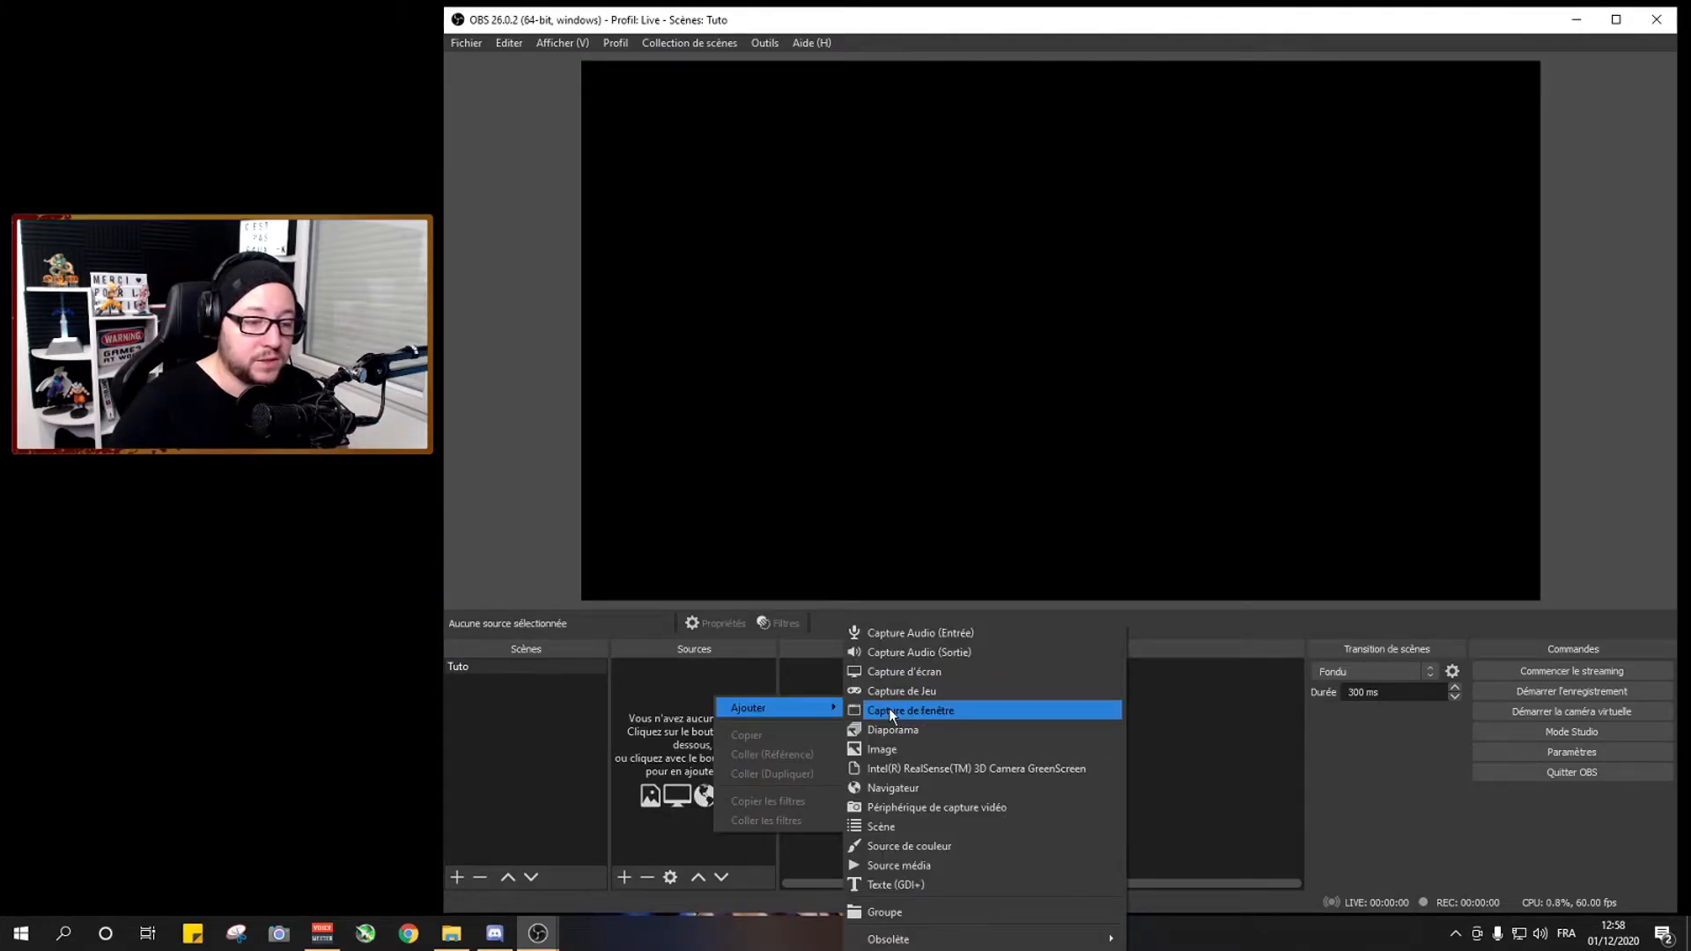
Add a window capture source named Capture de fenêtre for the OBS 26.0.2 Streaming window and review its window and capture method options
{"action": "left_click", "coordinate": [890, 710]}
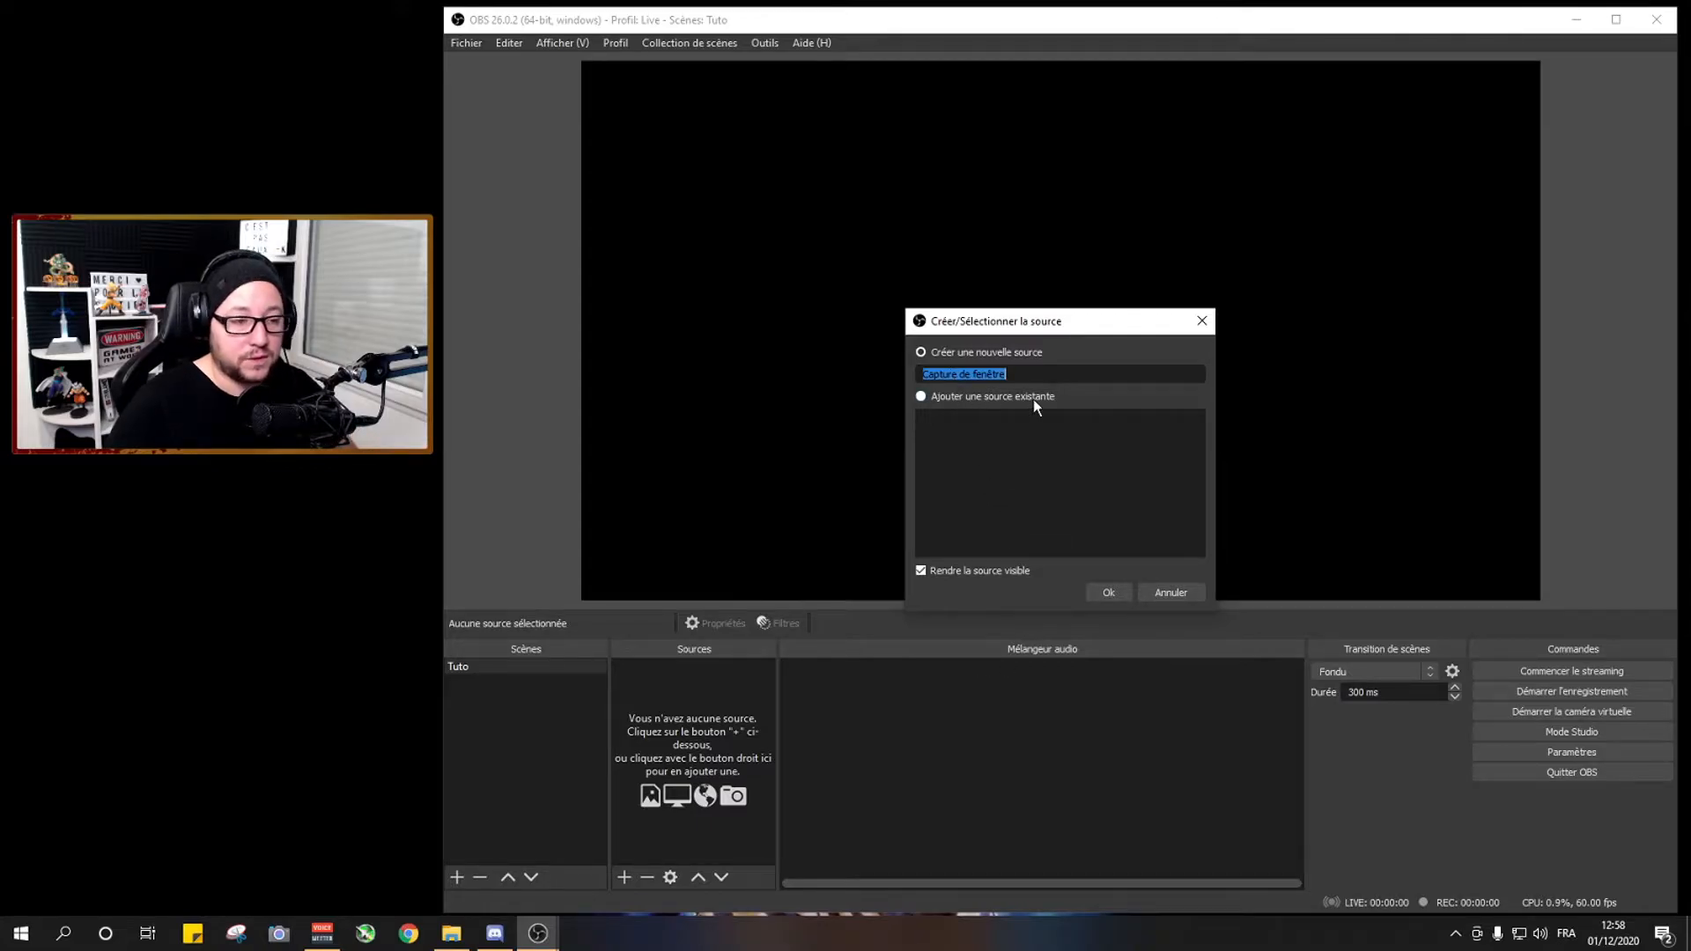
{"action": "left_click", "coordinate": [1108, 592]}
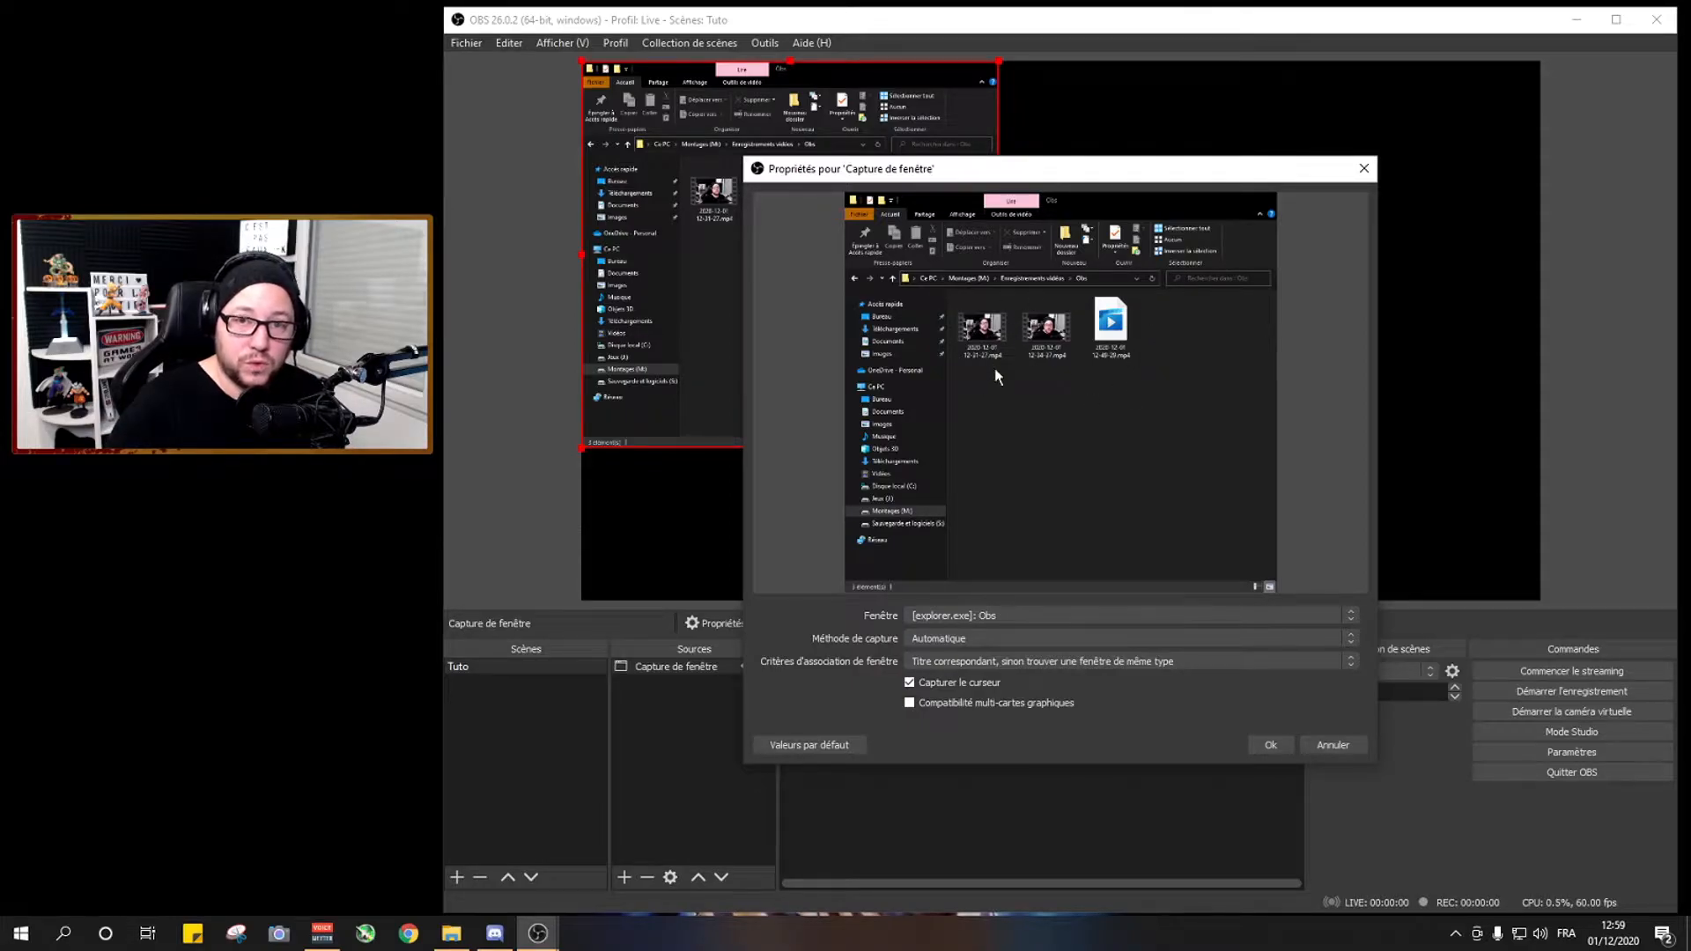
{"action": "left_click", "coordinate": [1029, 614]}
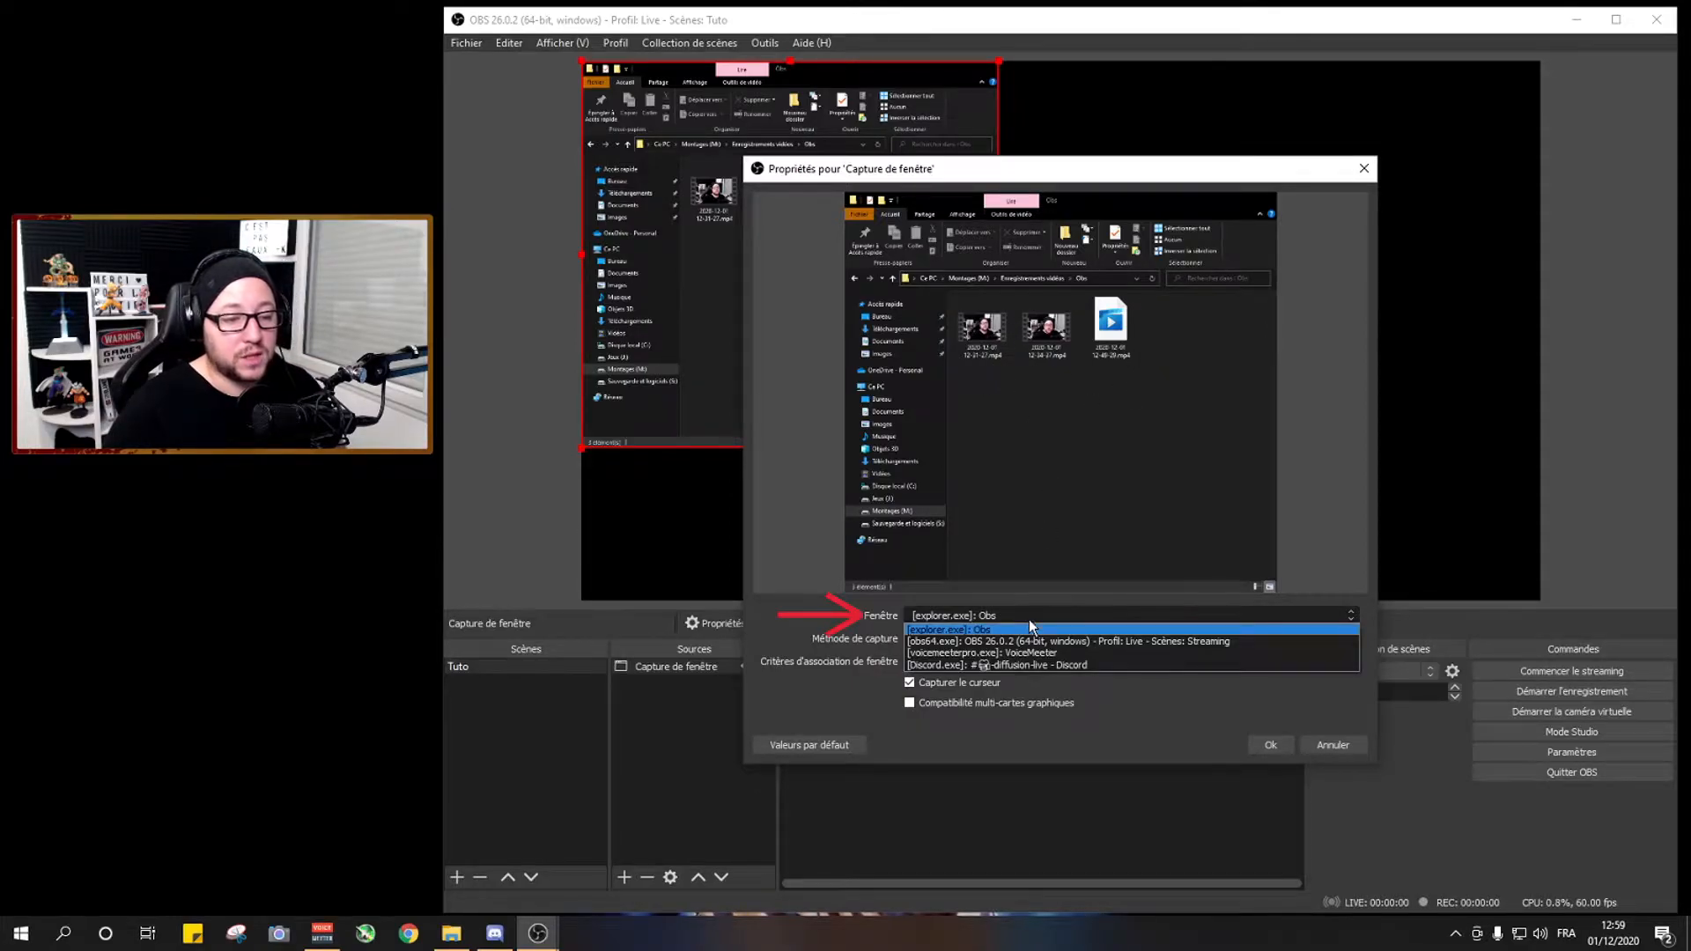
{"action": "left_click", "coordinate": [1025, 666]}
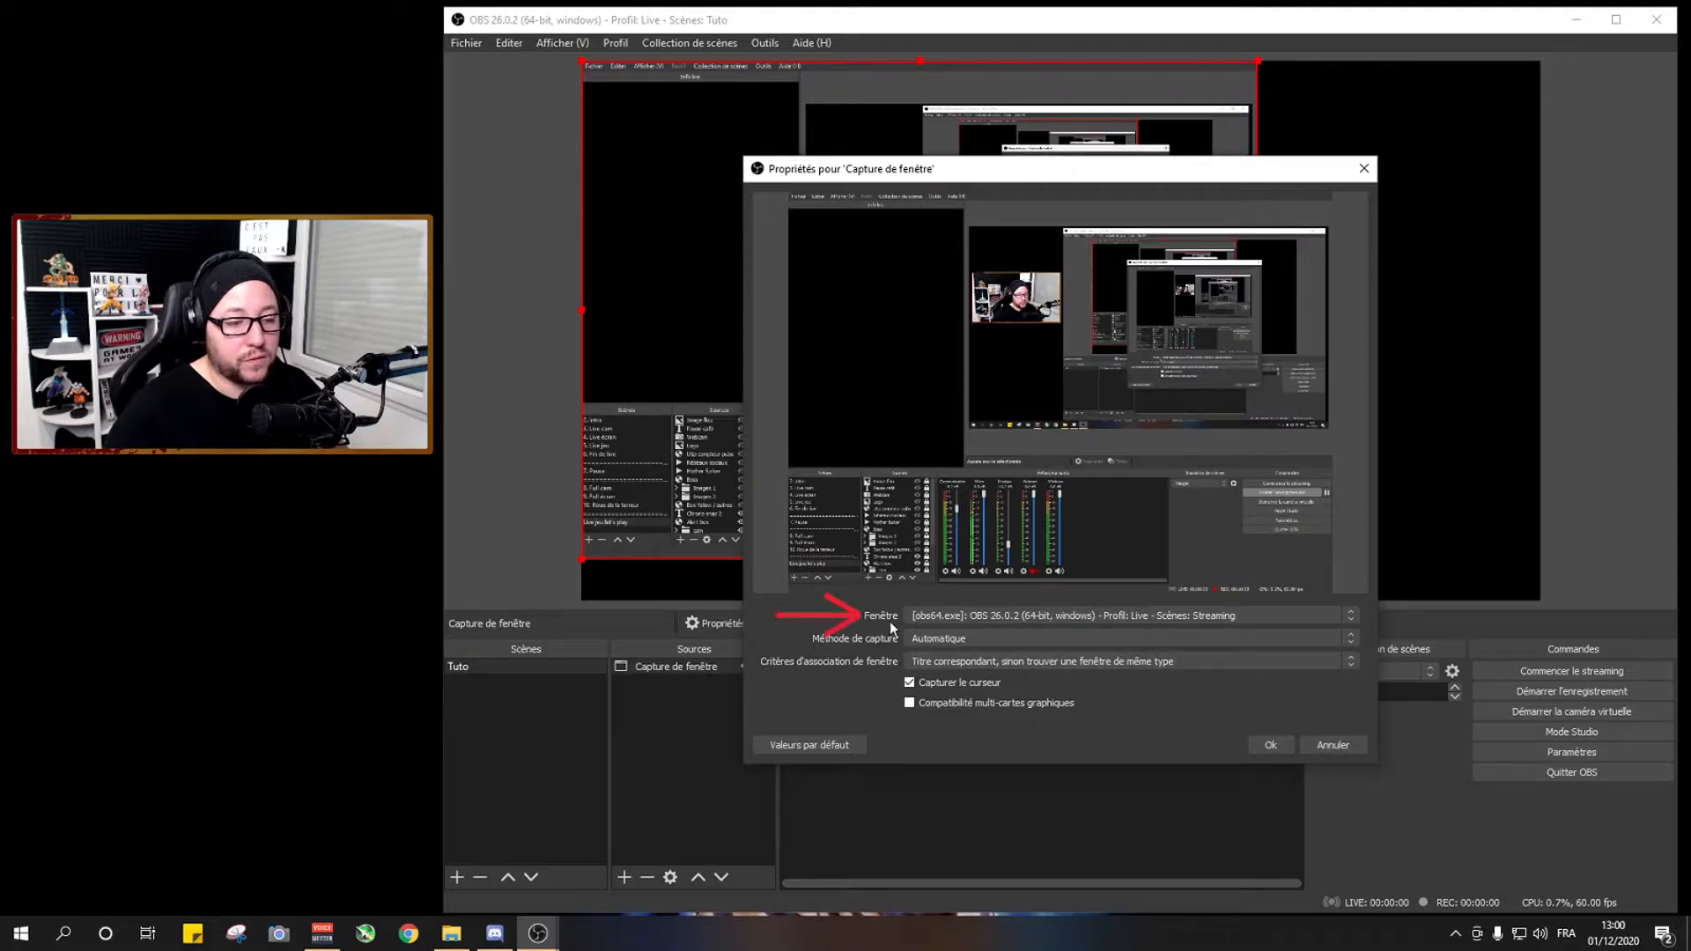
{"action": "left_click", "coordinate": [1004, 616]}
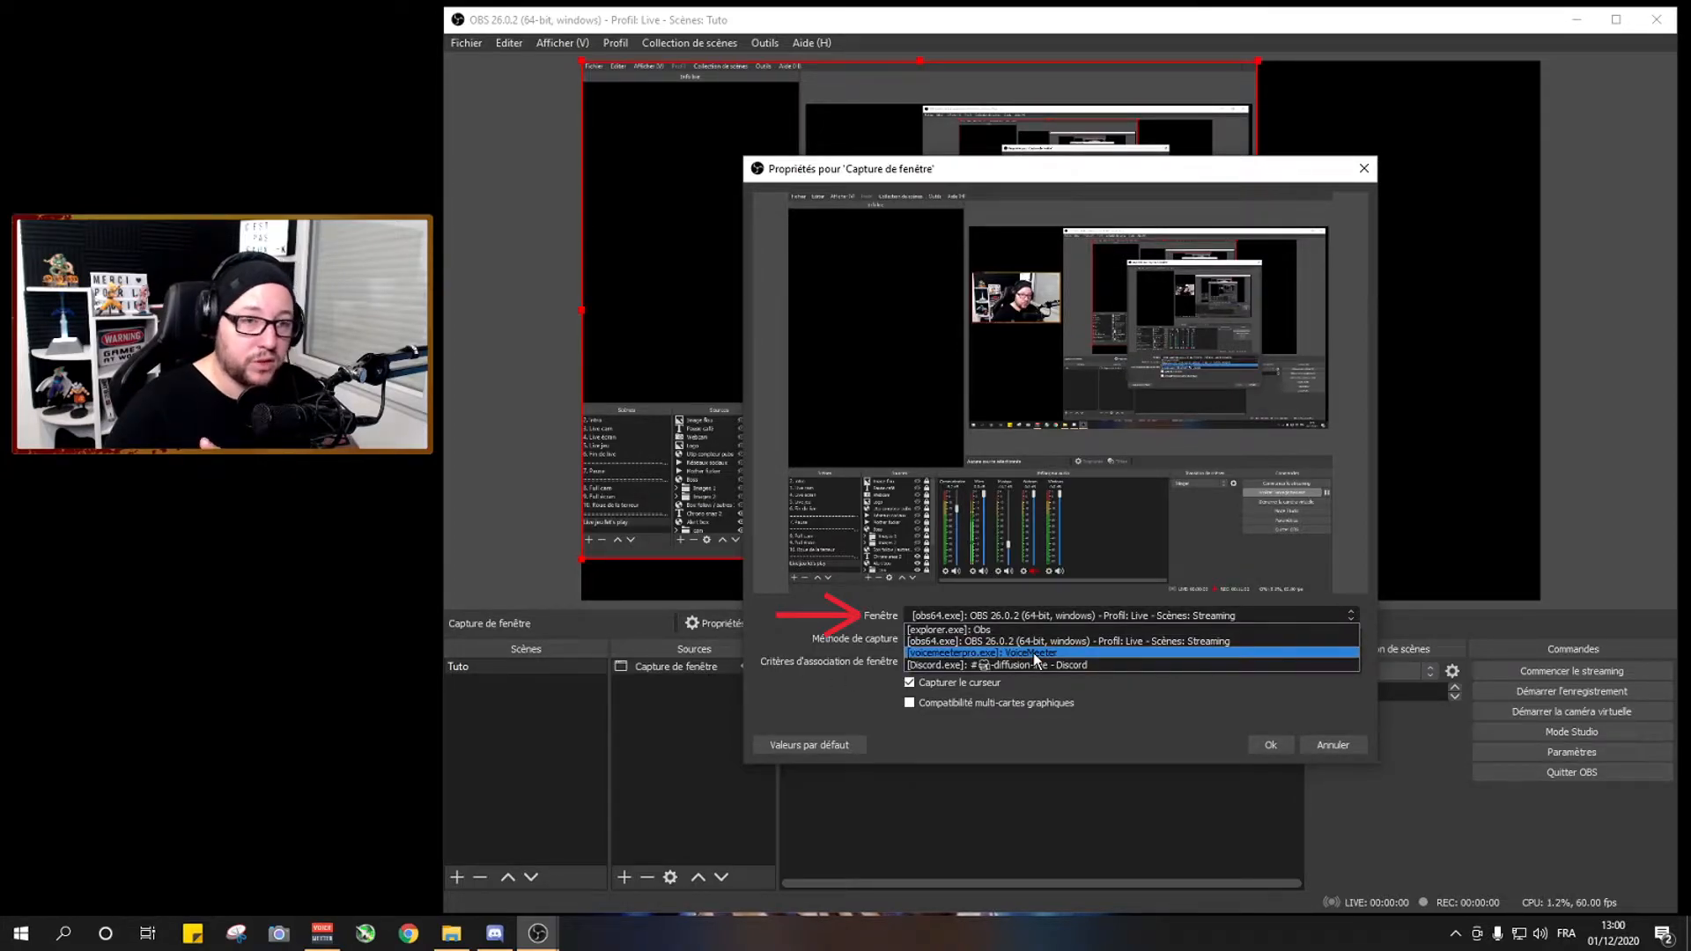
{"action": "left_click", "coordinate": [1285, 754]}
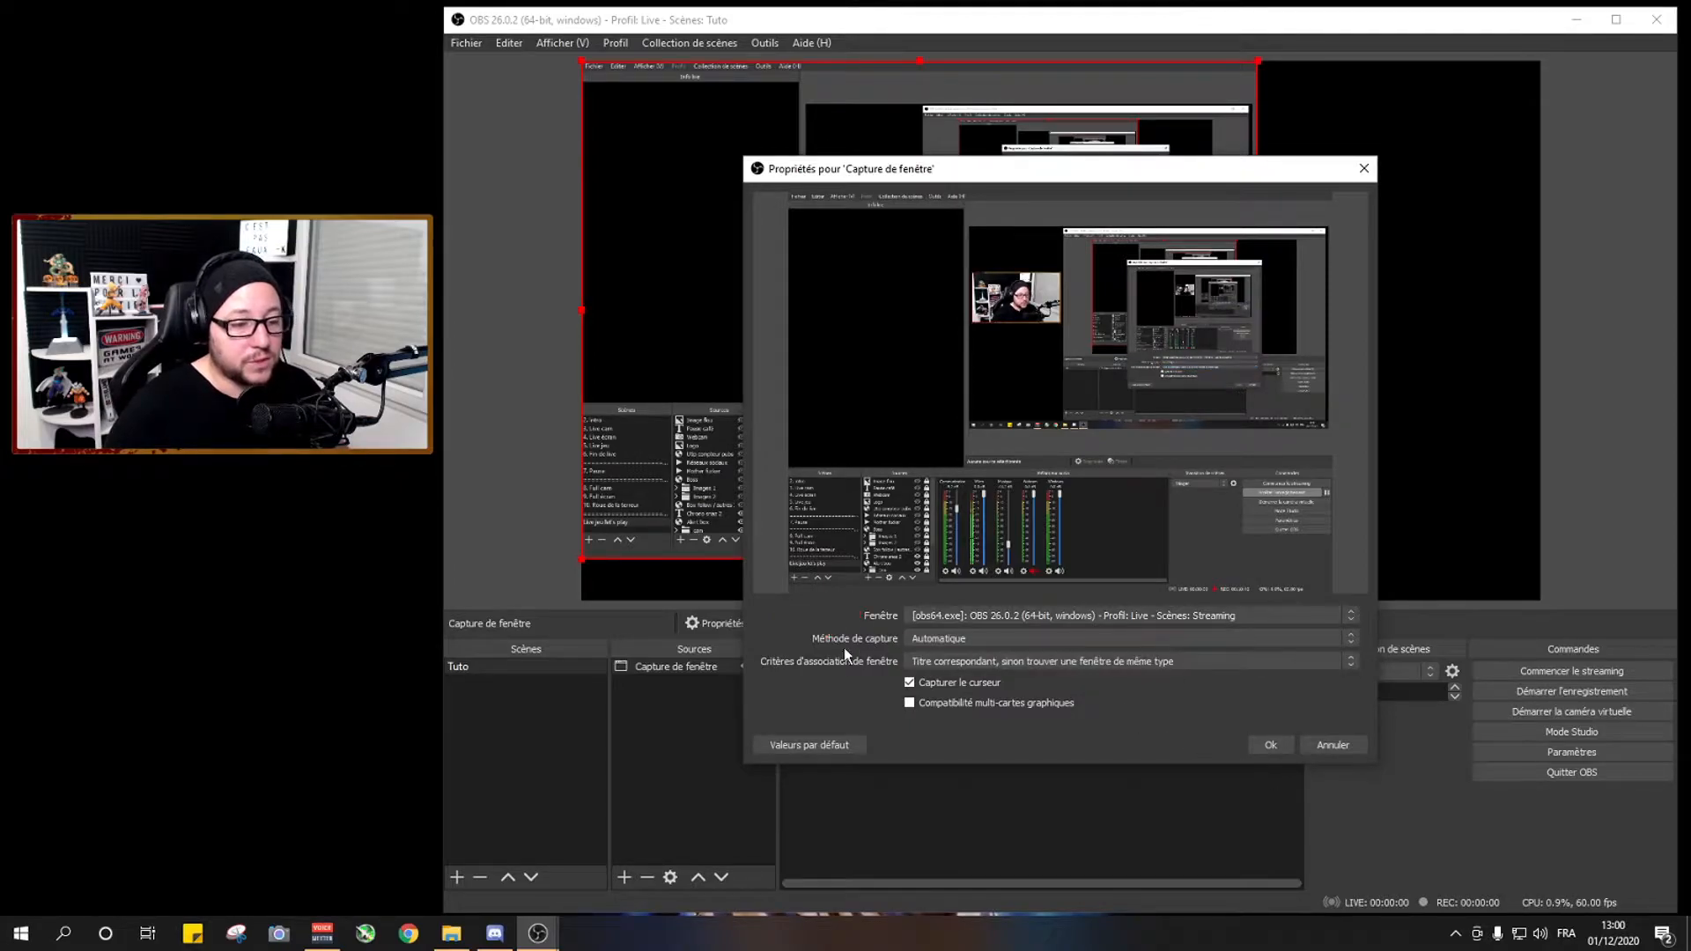
{"action": "left_click", "coordinate": [948, 641]}
{"action": "left_click", "coordinate": [949, 640]}
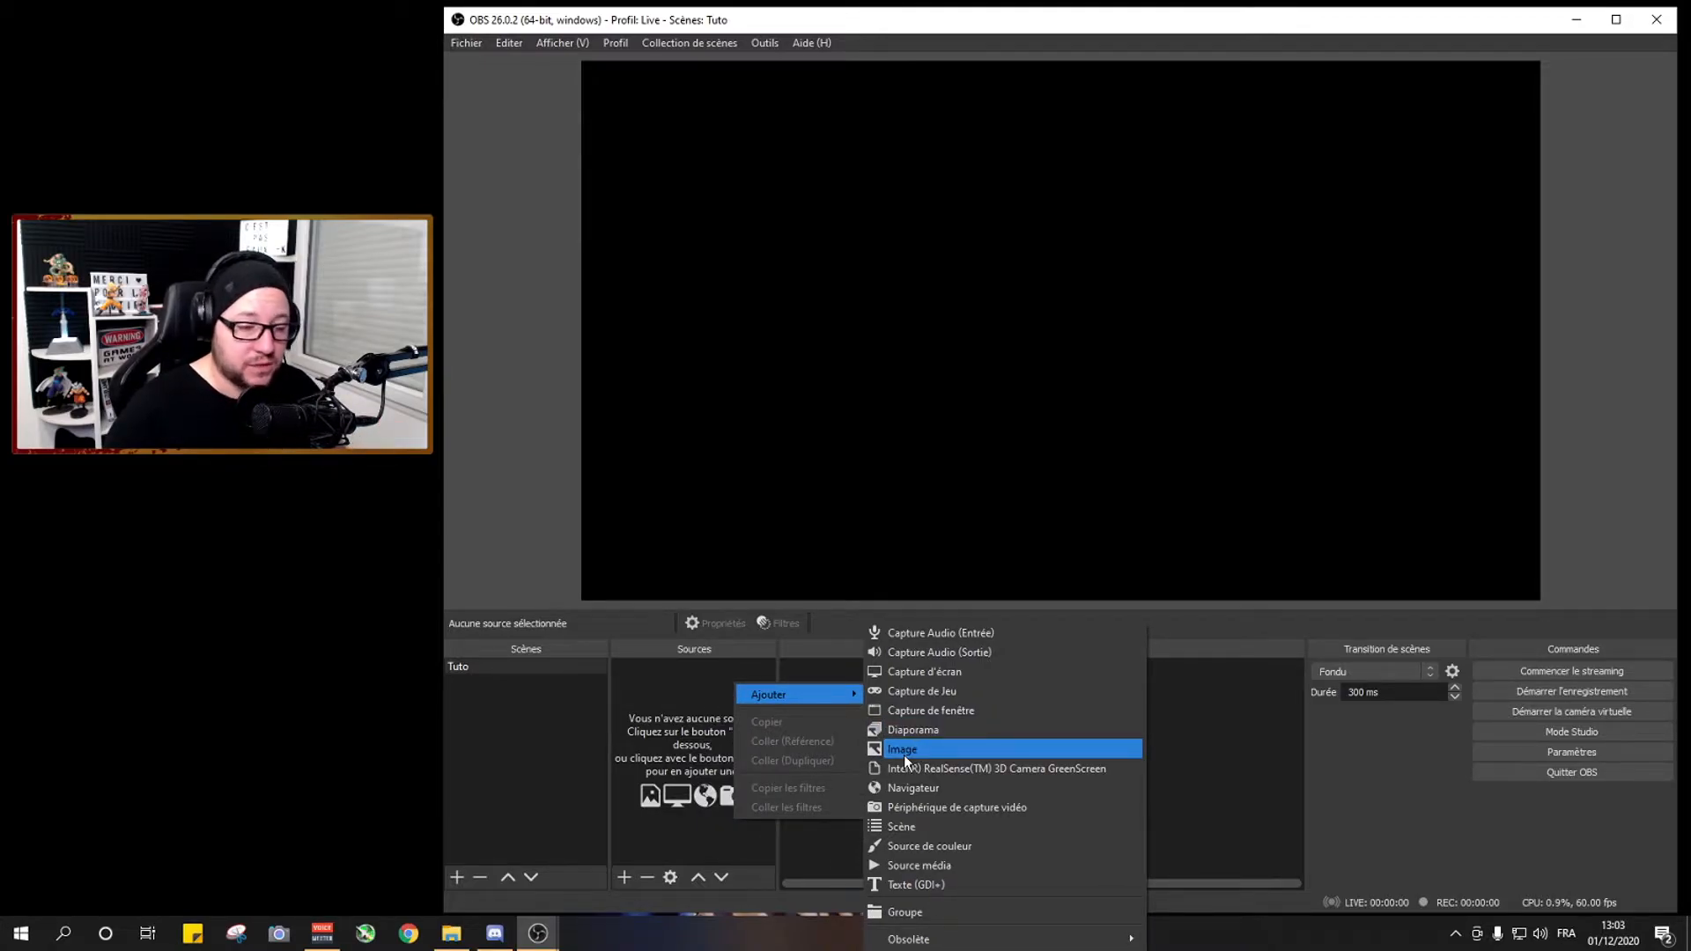
Add an image source named Image that uses the file copie 2.jpg from the Comment supprimée les bots rapidement folder
{"action": "left_click", "coordinate": [904, 754]}
{"action": "left_click", "coordinate": [1099, 597]}
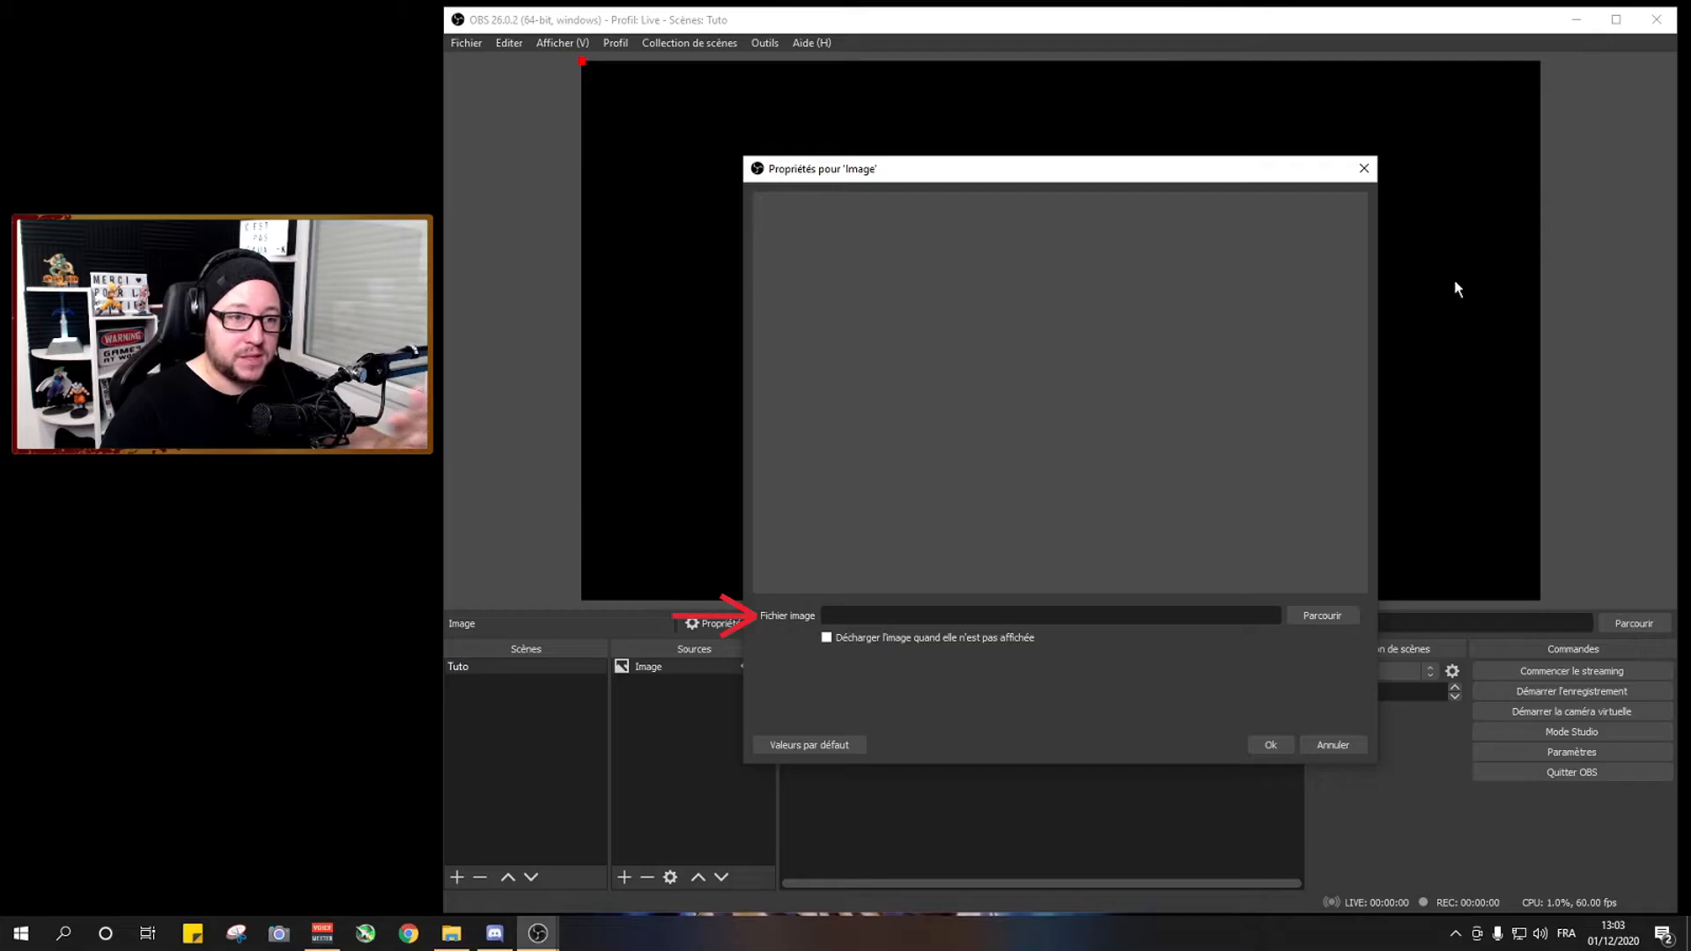
{"action": "left_click", "coordinate": [1322, 615]}
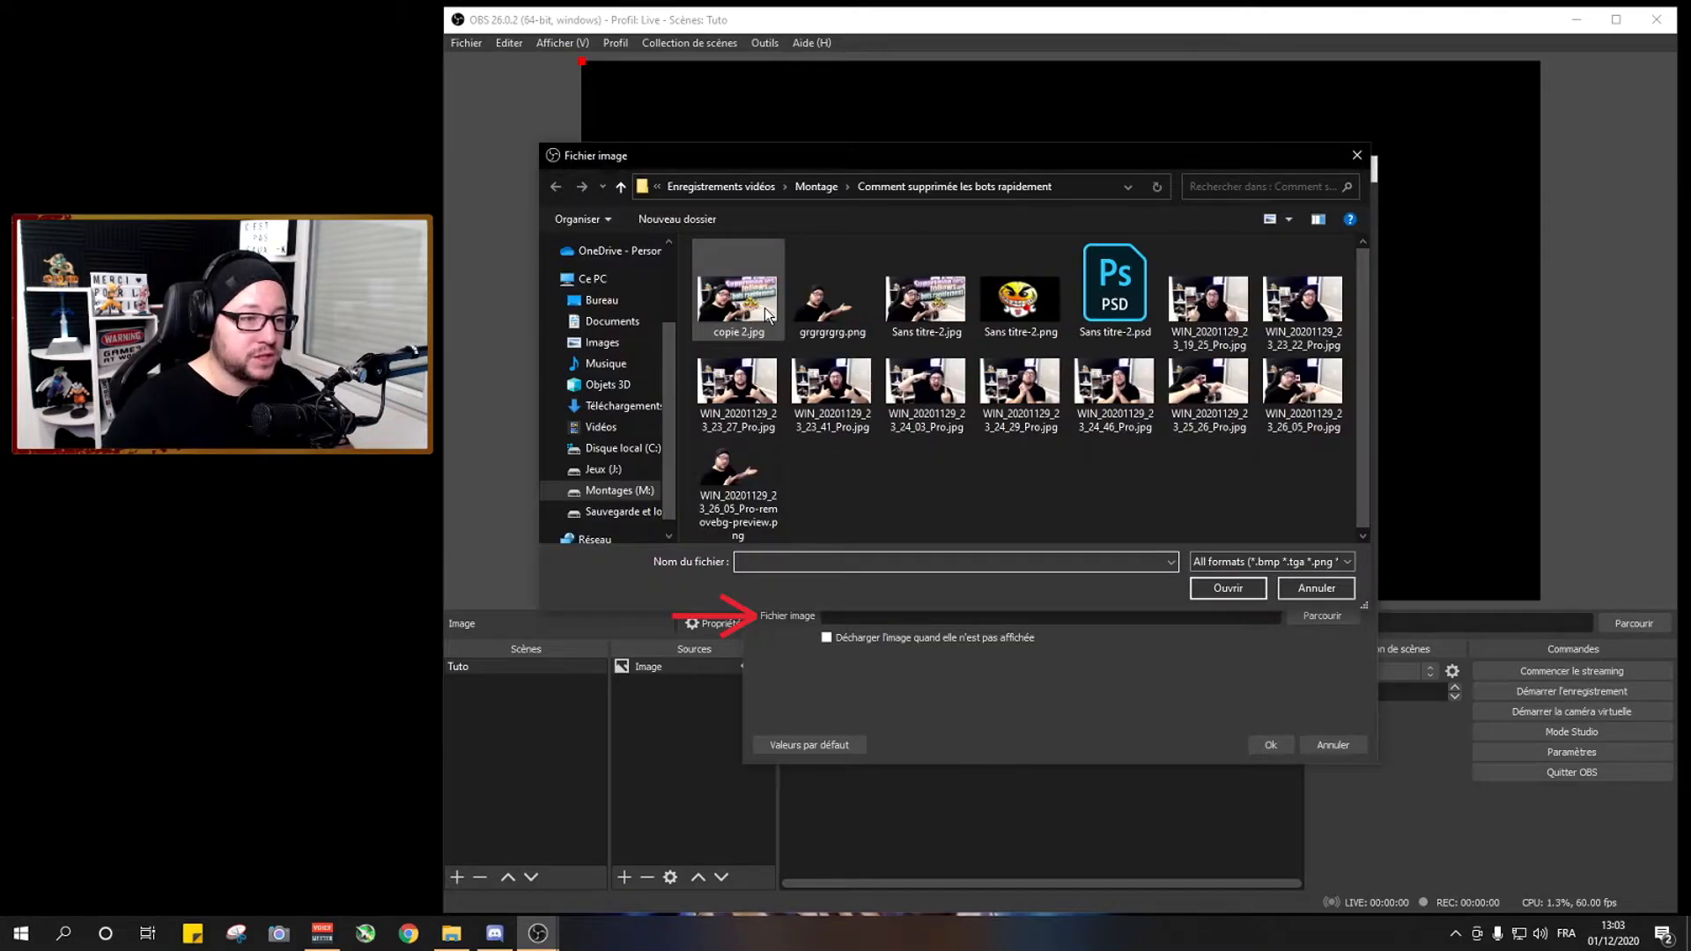
{"action": "double_click", "coordinate": [764, 308]}
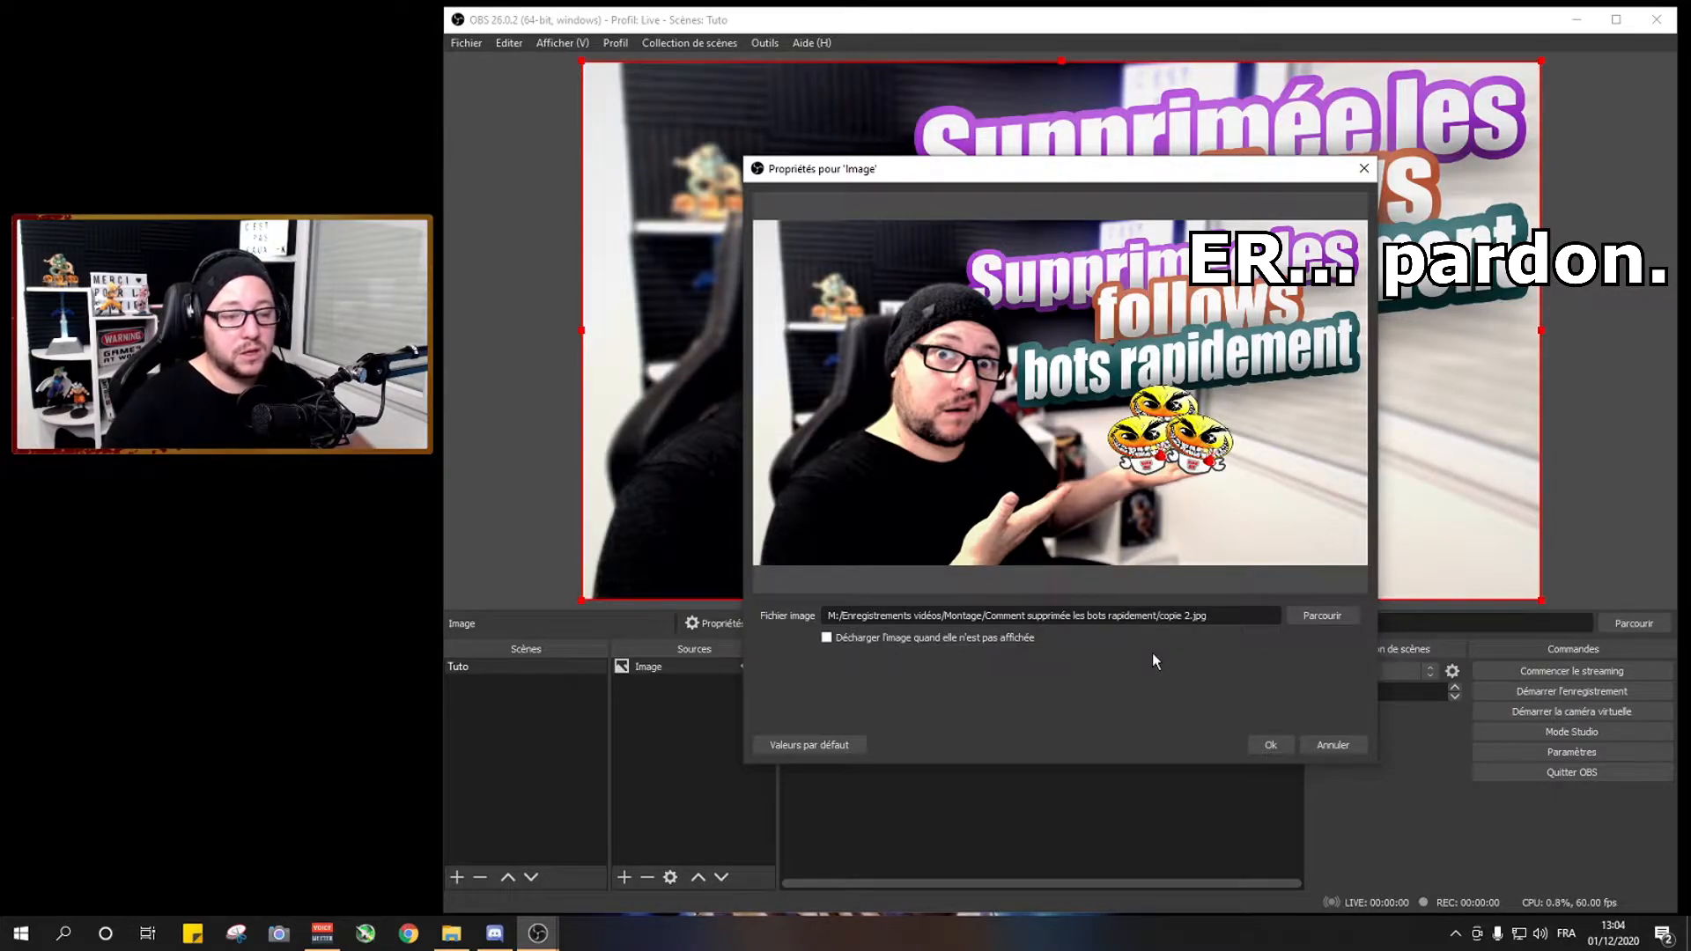
{"action": "left_click", "coordinate": [1275, 744]}
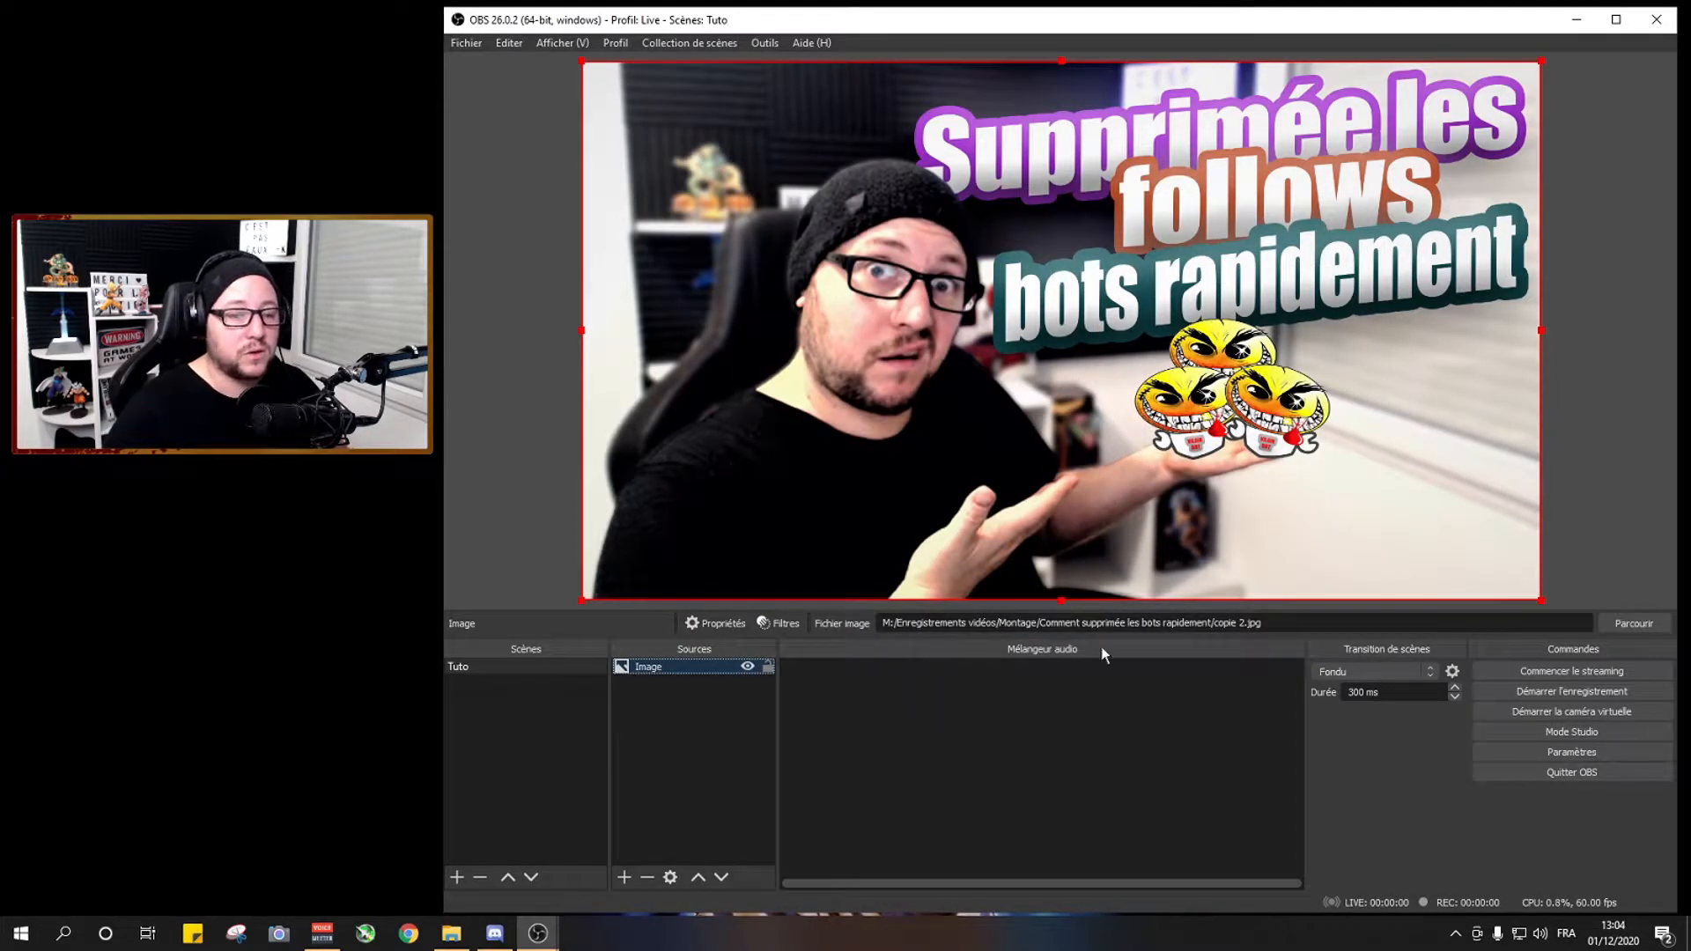
Scale the image down to a small thumbnail in the preview's upper-left corner and enlarge it again to nearly the full canvas
{"action": "left_click_drag", "start_coordinate": [1541, 600], "coordinate": [861, 220]}
{"action": "mouse_move", "coordinate": [806, 147]}
{"action": "left_mouse_down"}
{"action": "mouse_move", "coordinate": [882, 340]}
{"action": "mouse_move", "coordinate": [1337, 223]}
{"action": "mouse_move", "coordinate": [1463, 298]}
{"action": "mouse_move", "coordinate": [965, 443]}
{"action": "mouse_move", "coordinate": [811, 226]}
{"action": "mouse_move", "coordinate": [1382, 161]}
{"action": "mouse_move", "coordinate": [808, 158]}
{"action": "left_mouse_up"}
{"action": "left_click_drag", "start_coordinate": [867, 233], "coordinate": [1491, 594]}
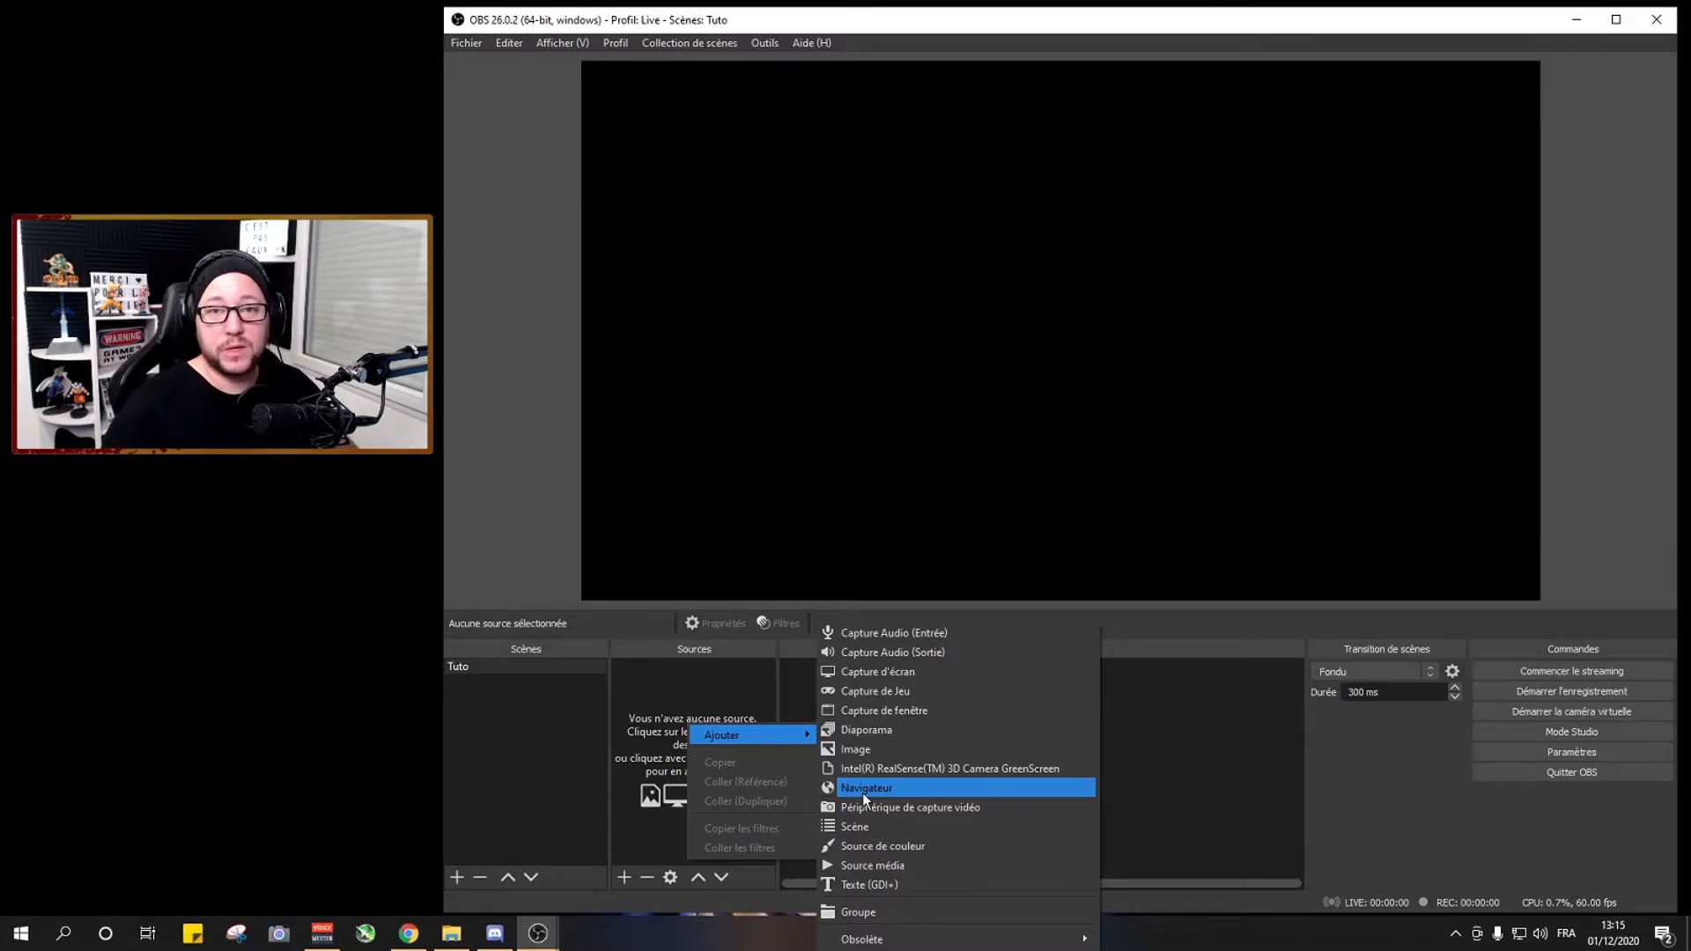
Add a browser source named alert follow and move its properties window so the source settings are easy to see
{"action": "left_click", "coordinate": [863, 788]}
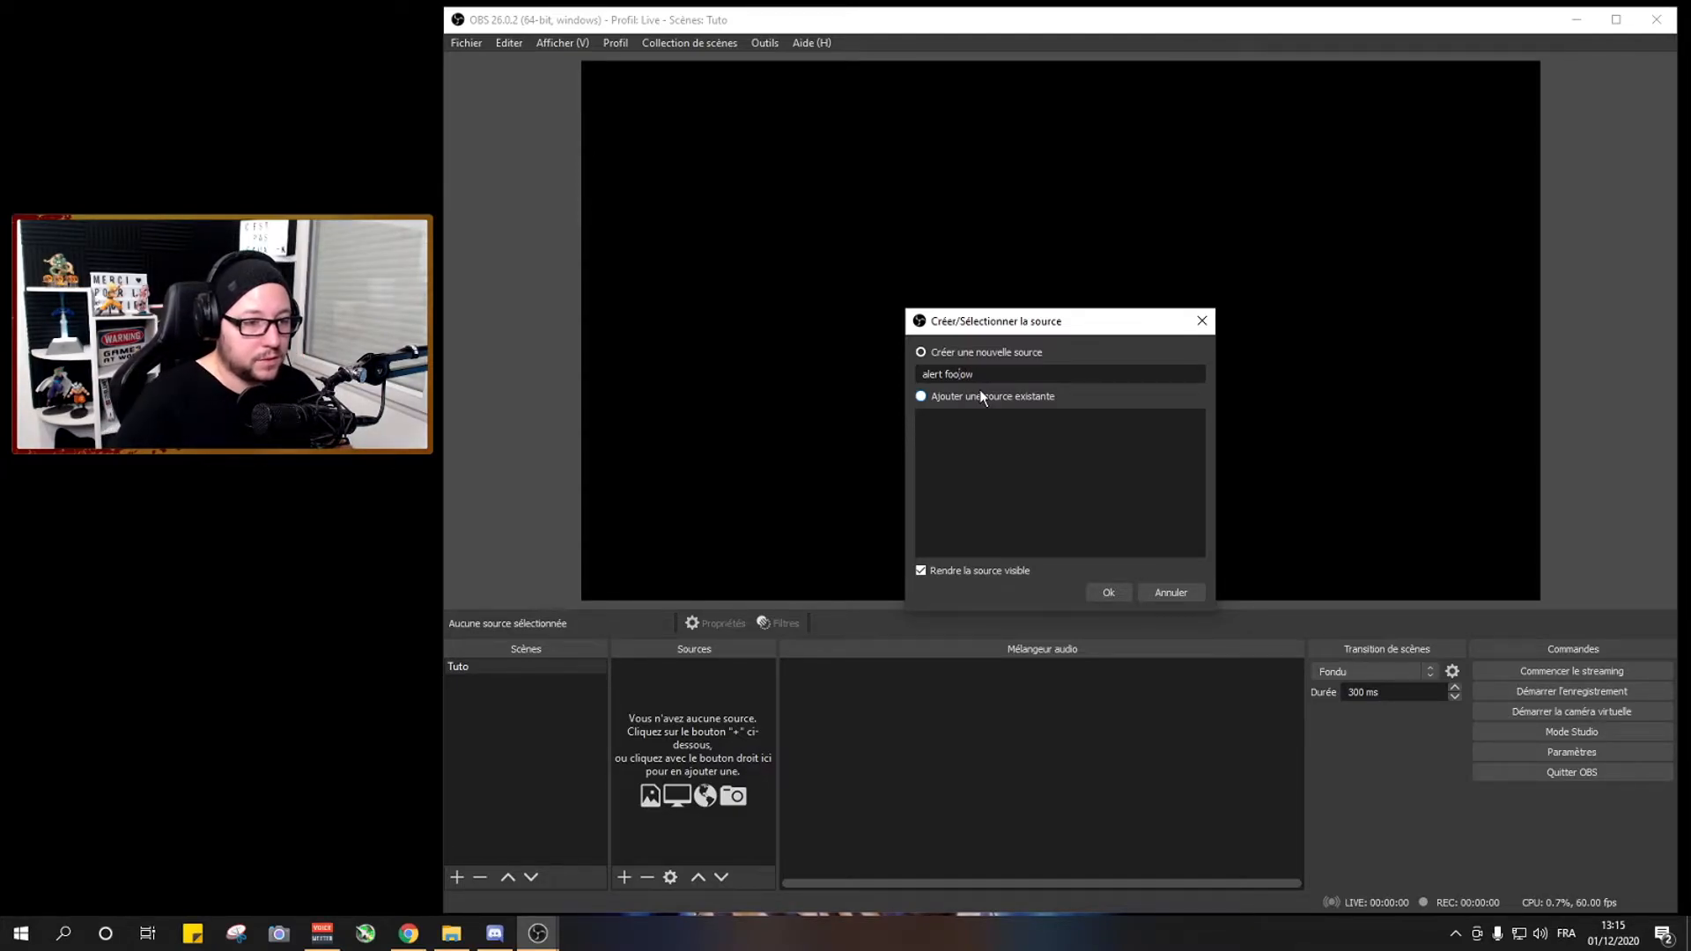
{"action": "type", "text": "ll"}
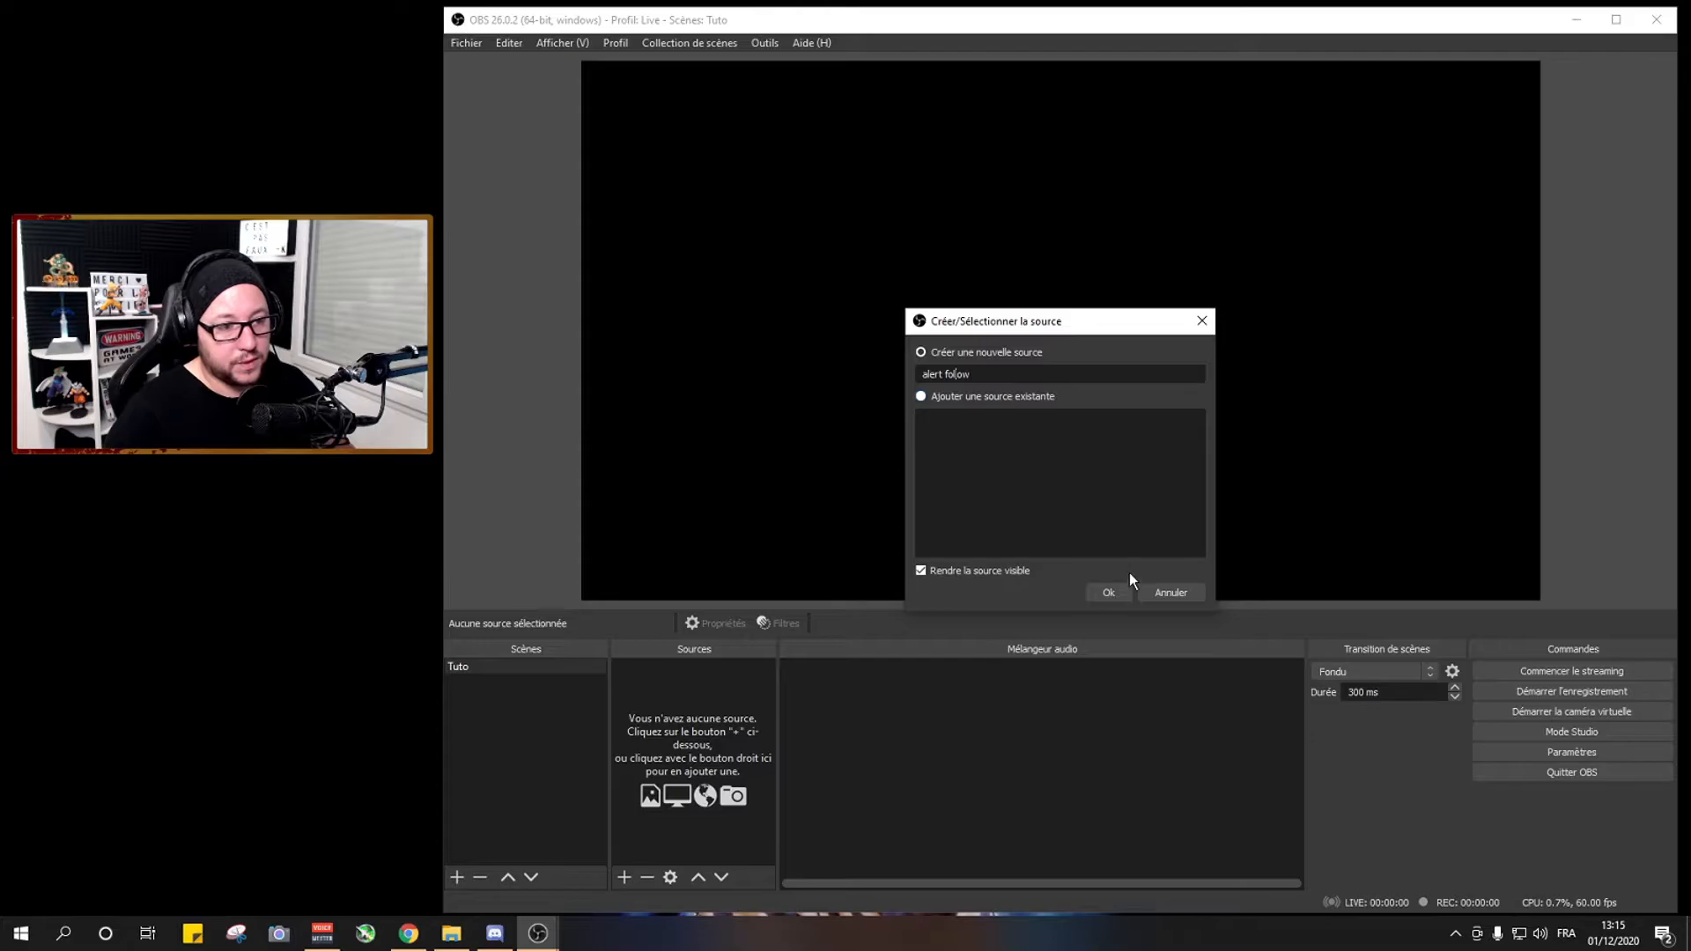
{"action": "left_click", "coordinate": [1108, 592]}
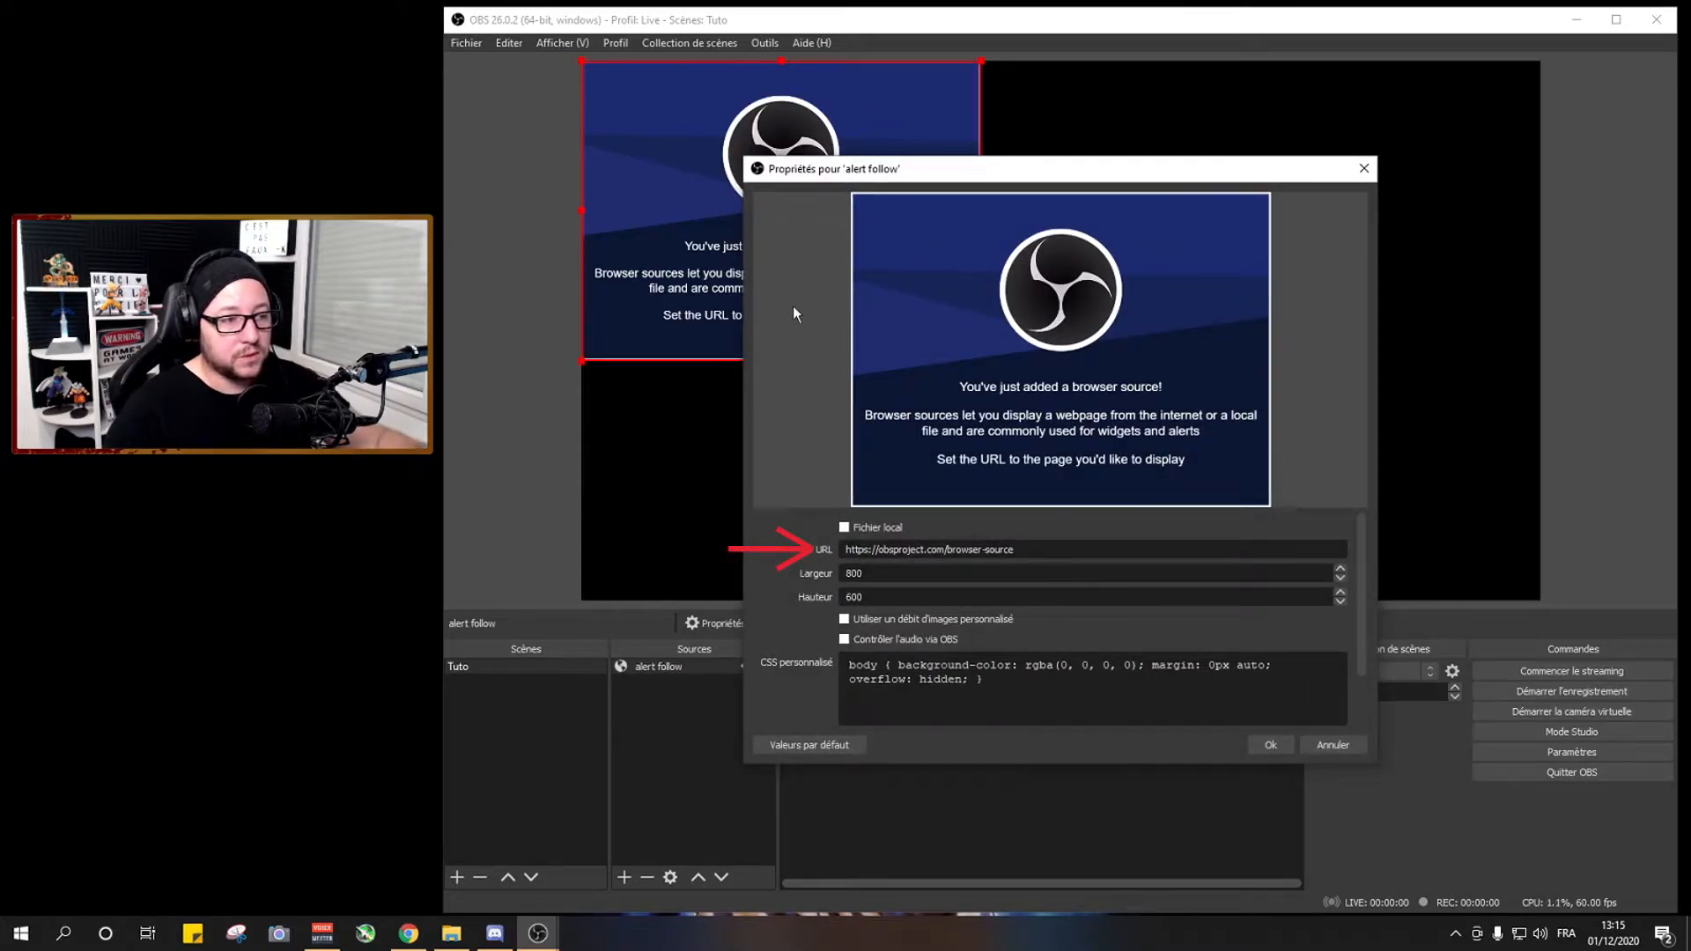
{"action": "left_click_drag", "start_coordinate": [1039, 171], "coordinate": [872, 158]}
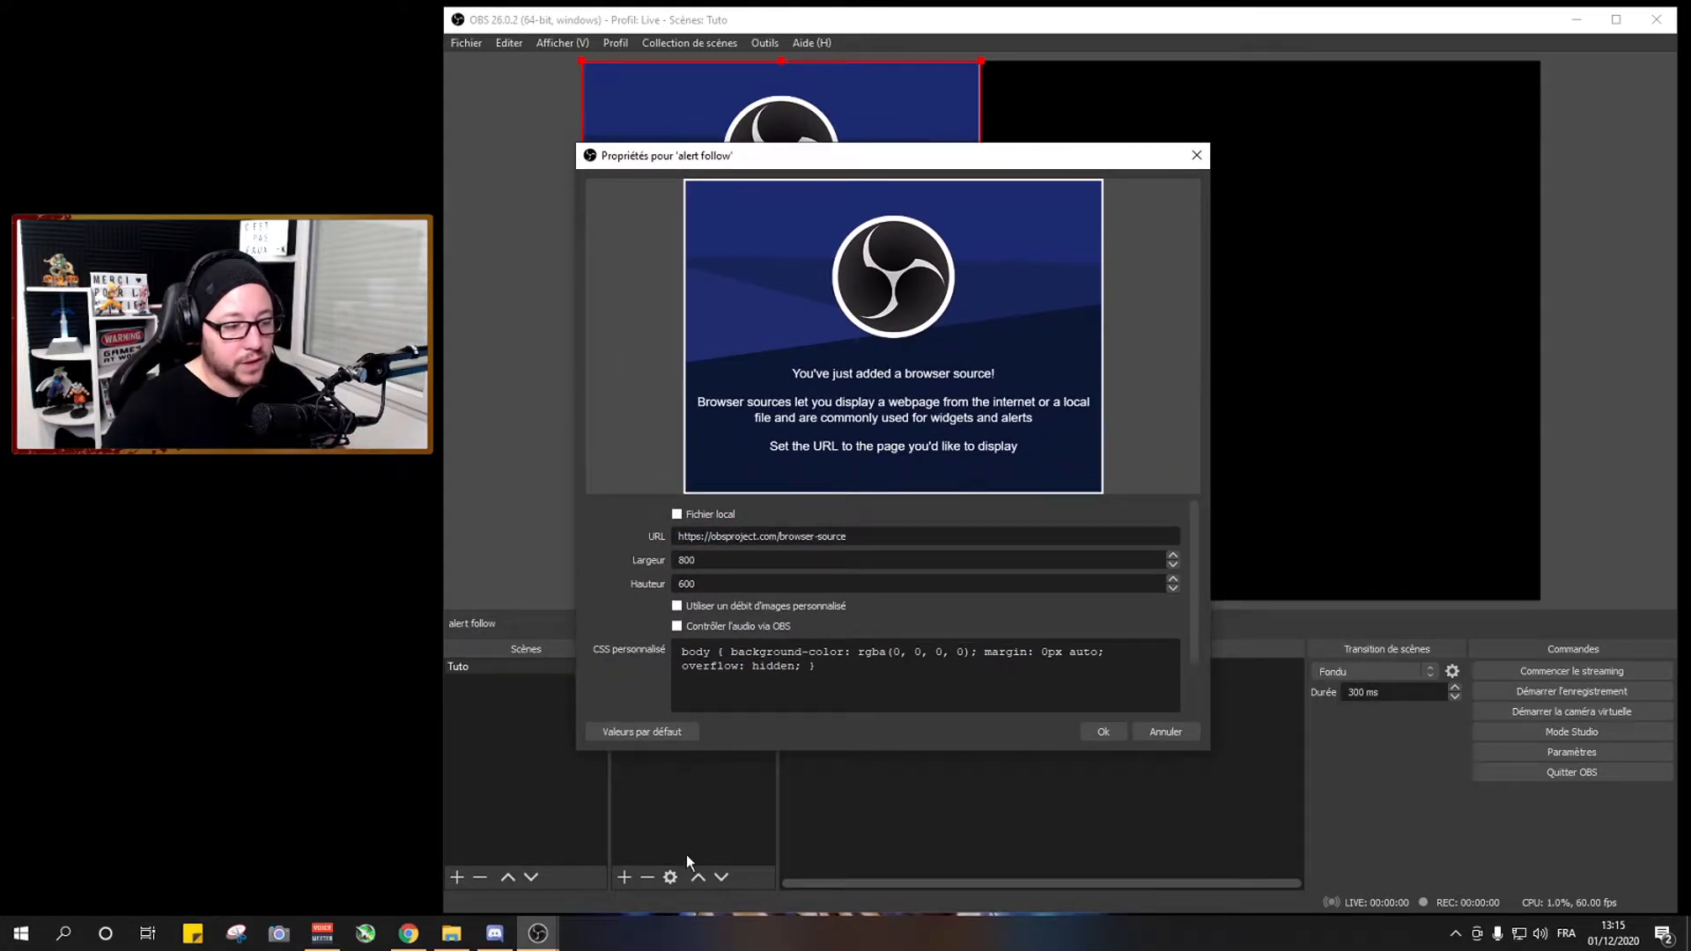
Switch to the Streamlabs Alert Box page in Chrome, reload it and reveal the hidden widget URL
{"action": "left_click", "coordinate": [408, 932]}
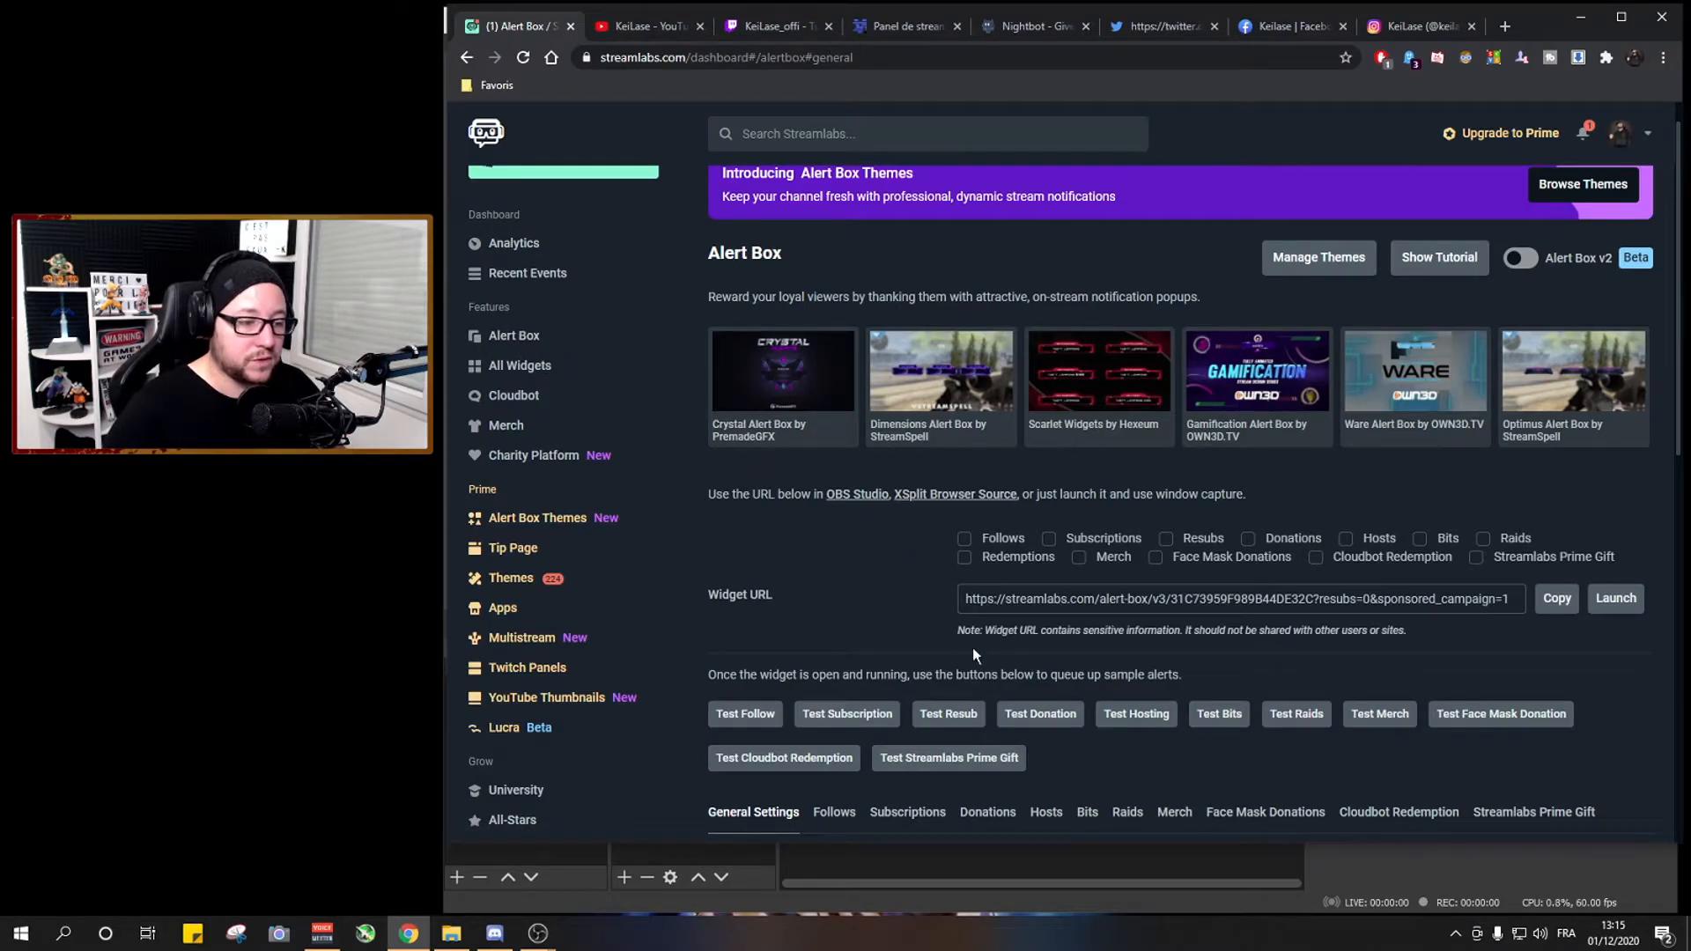
{"action": "scroll", "coordinate": [908, 808], "scroll_direction": "down", "scroll_amount": 3}
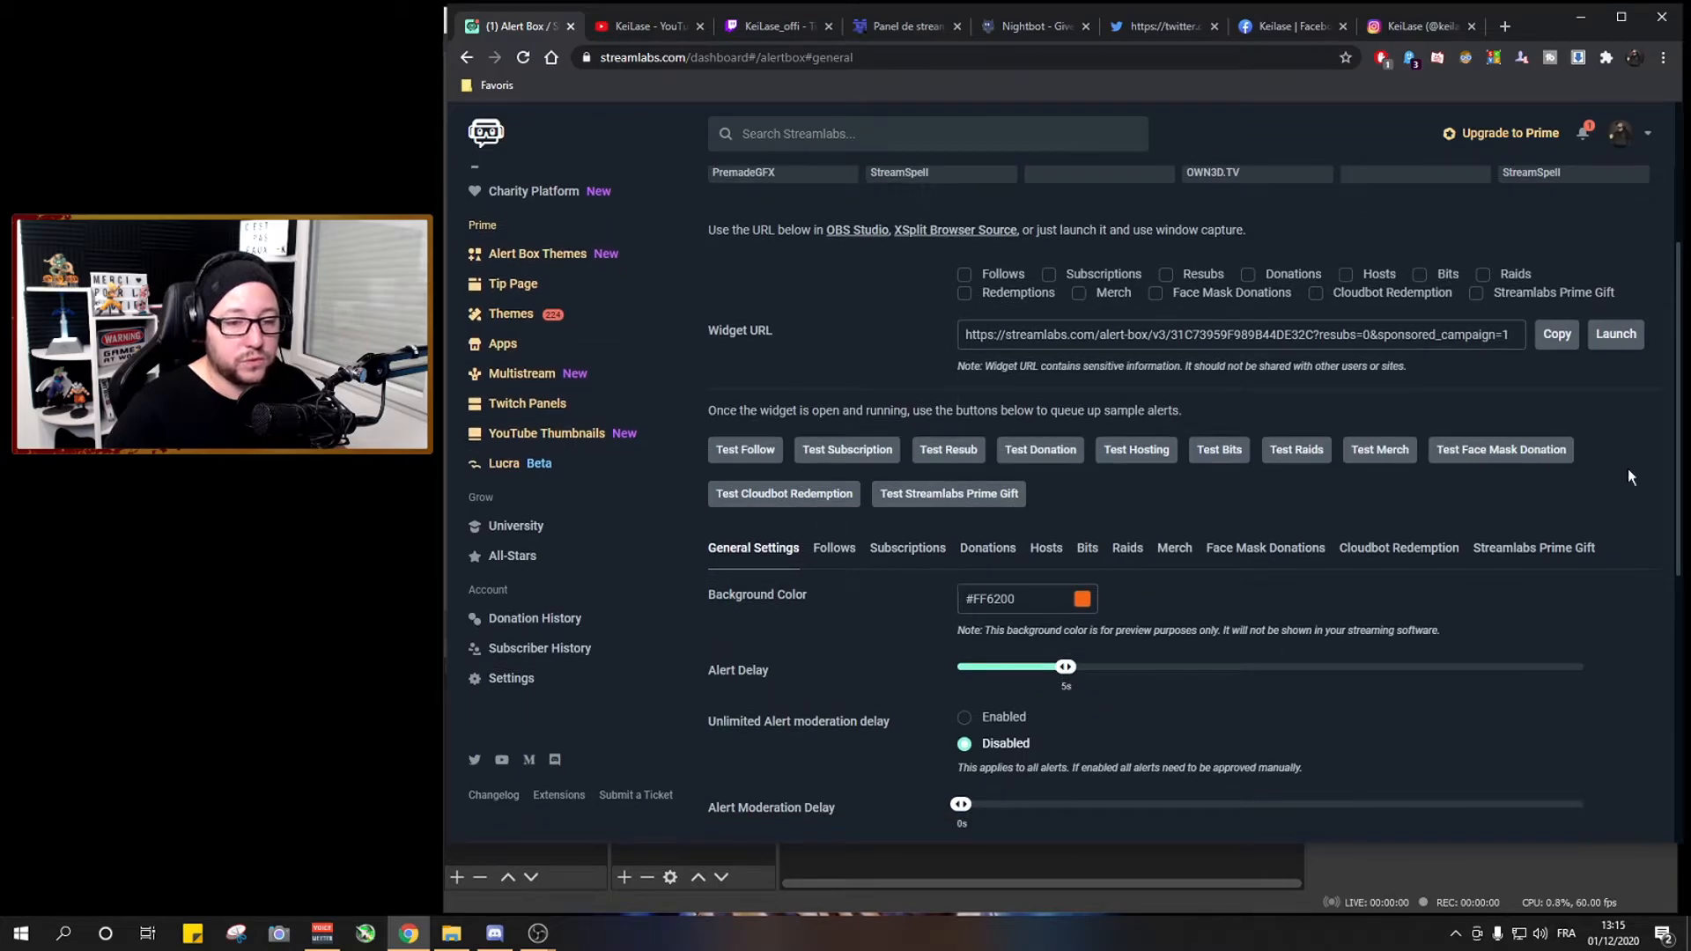
{"action": "scroll", "coordinate": [1145, 625], "scroll_direction": "up", "scroll_amount": 3}
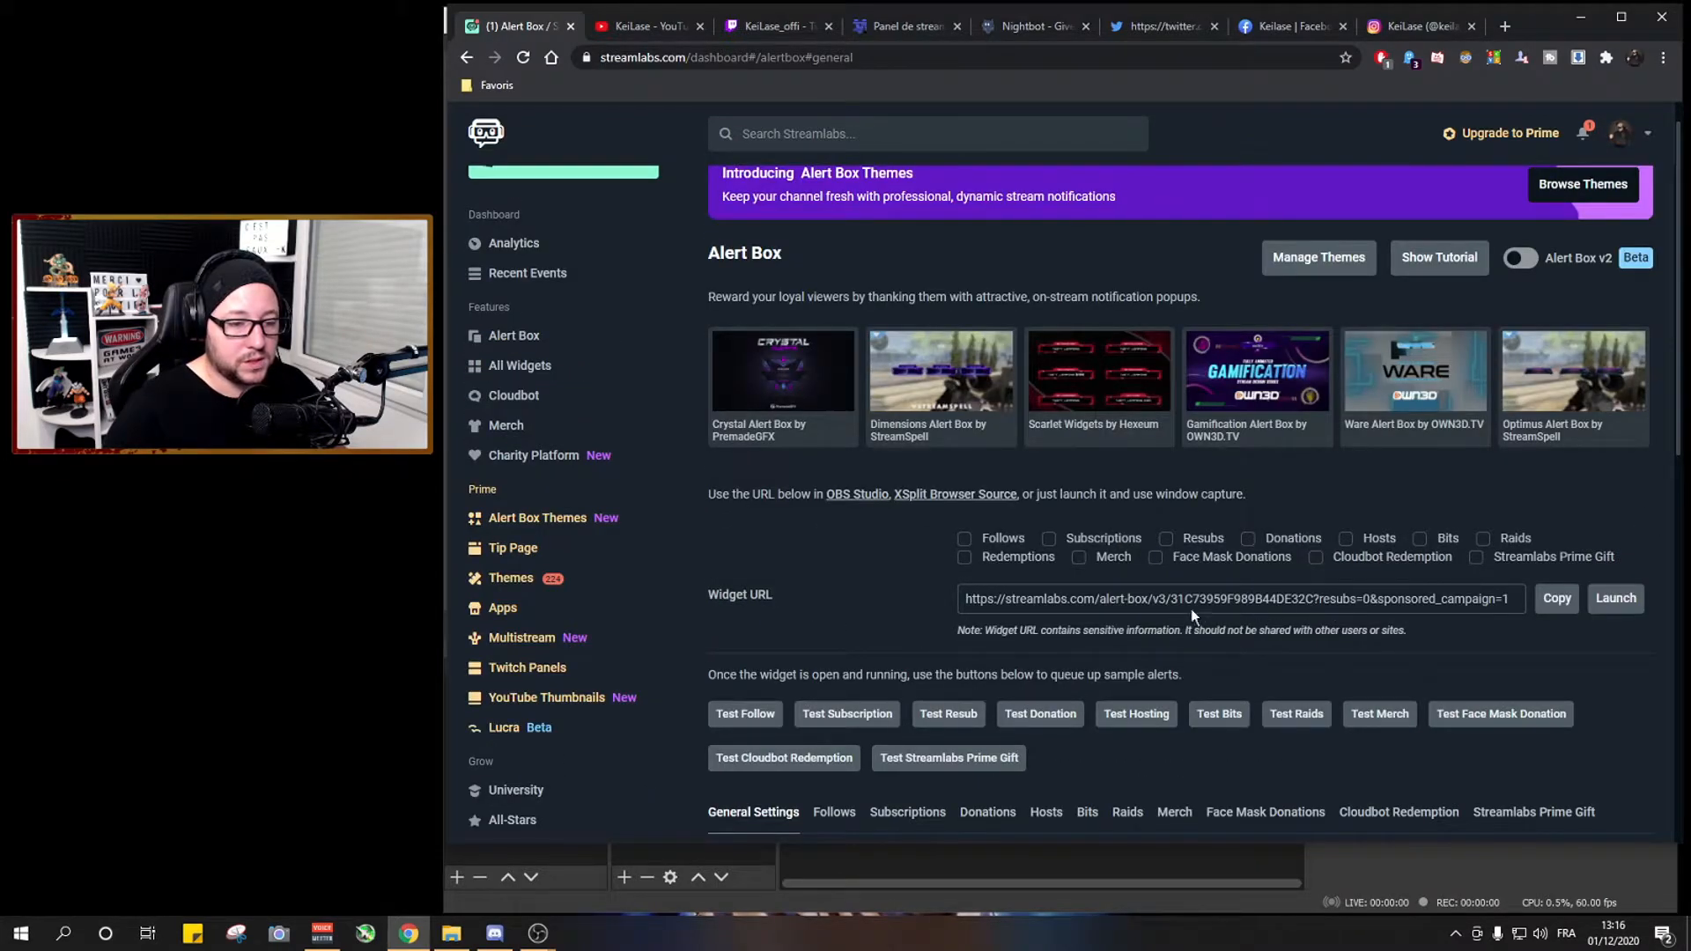
{"action": "left_click", "coordinate": [531, 57]}
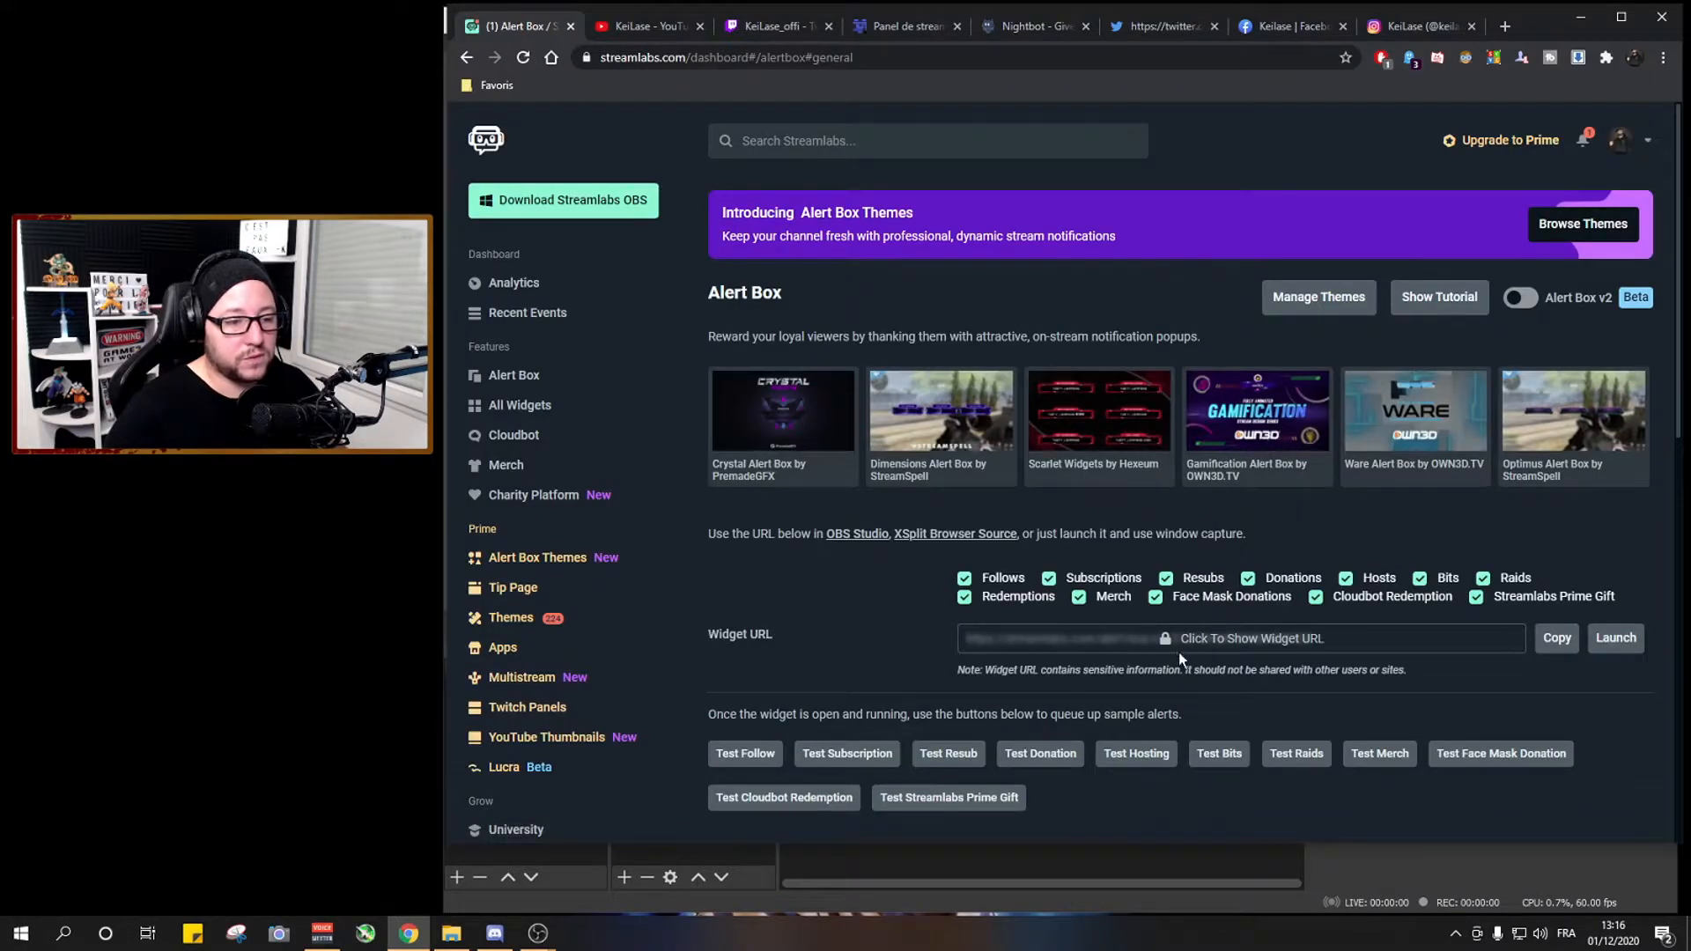
{"action": "left_click", "coordinate": [1262, 644]}
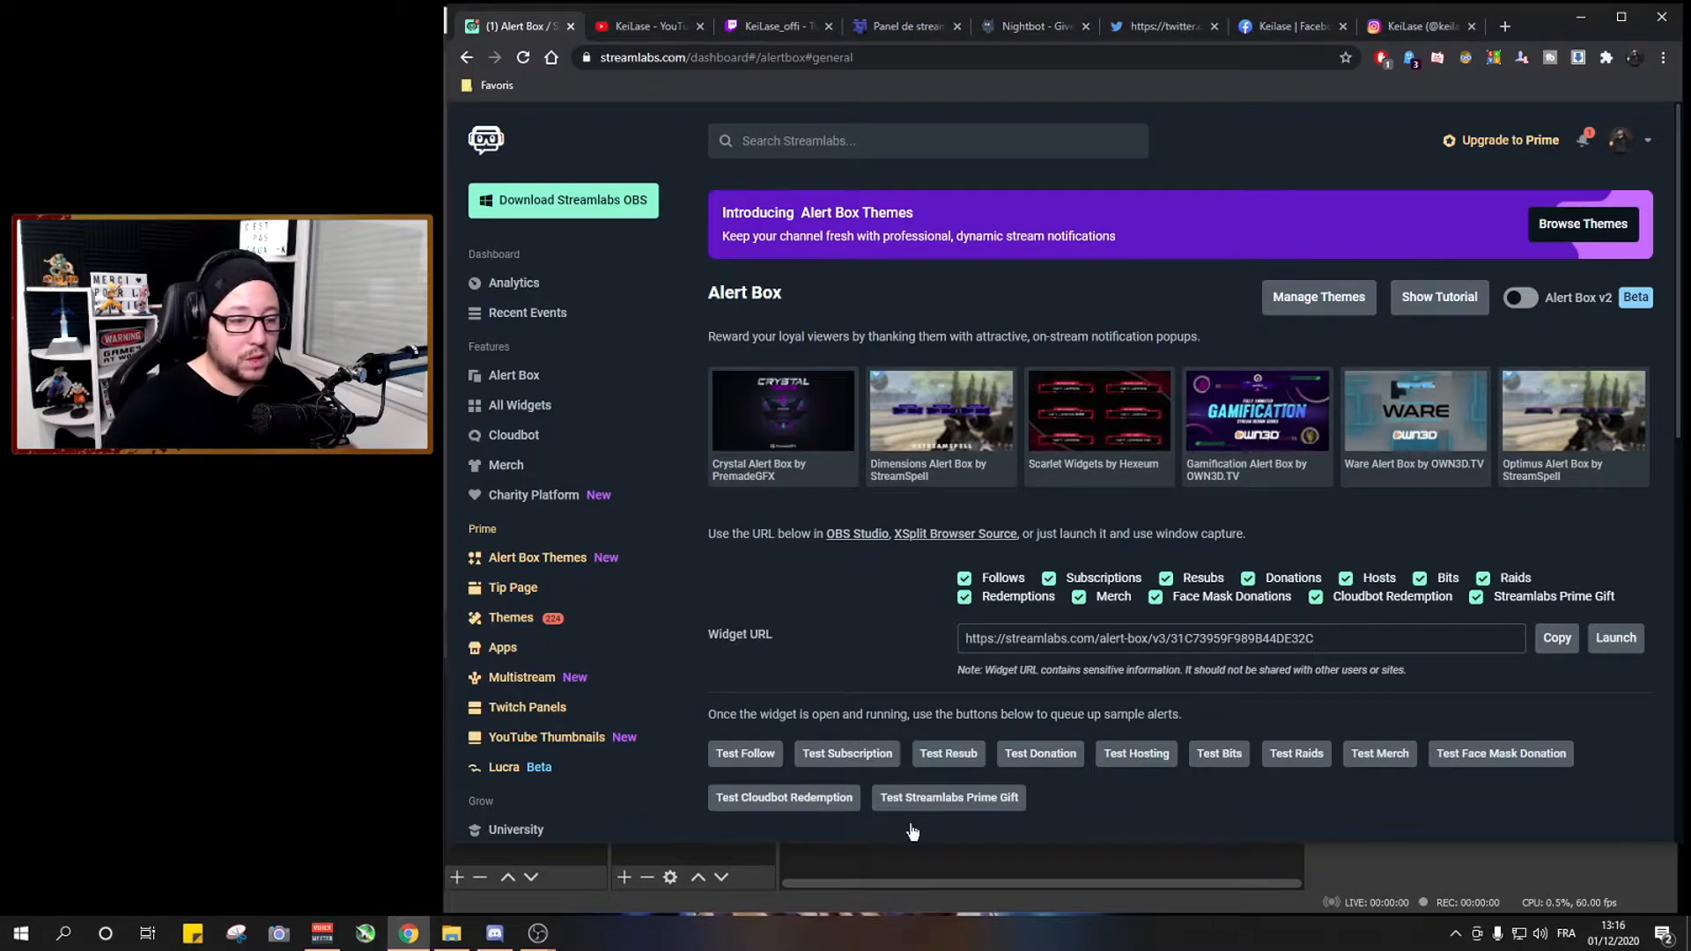
{"action": "left_click", "coordinate": [869, 901]}
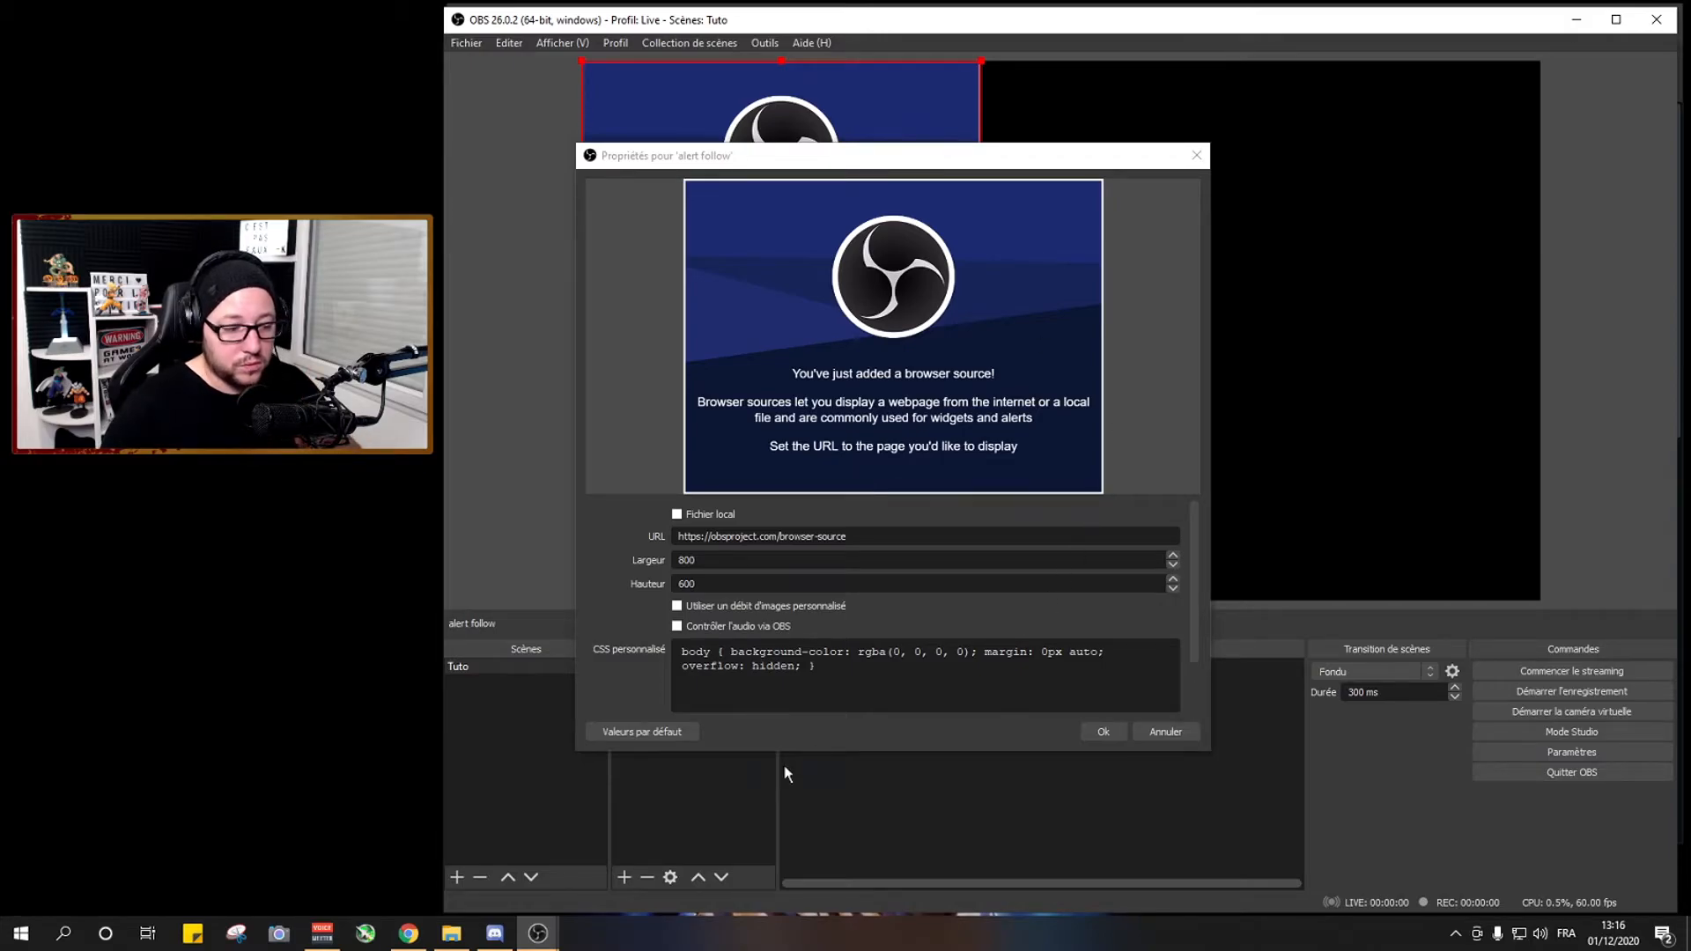
In Streamlabs, enable only Follows for the alert widget and copy its widget URL
{"action": "key", "text": "alt+Tab"}
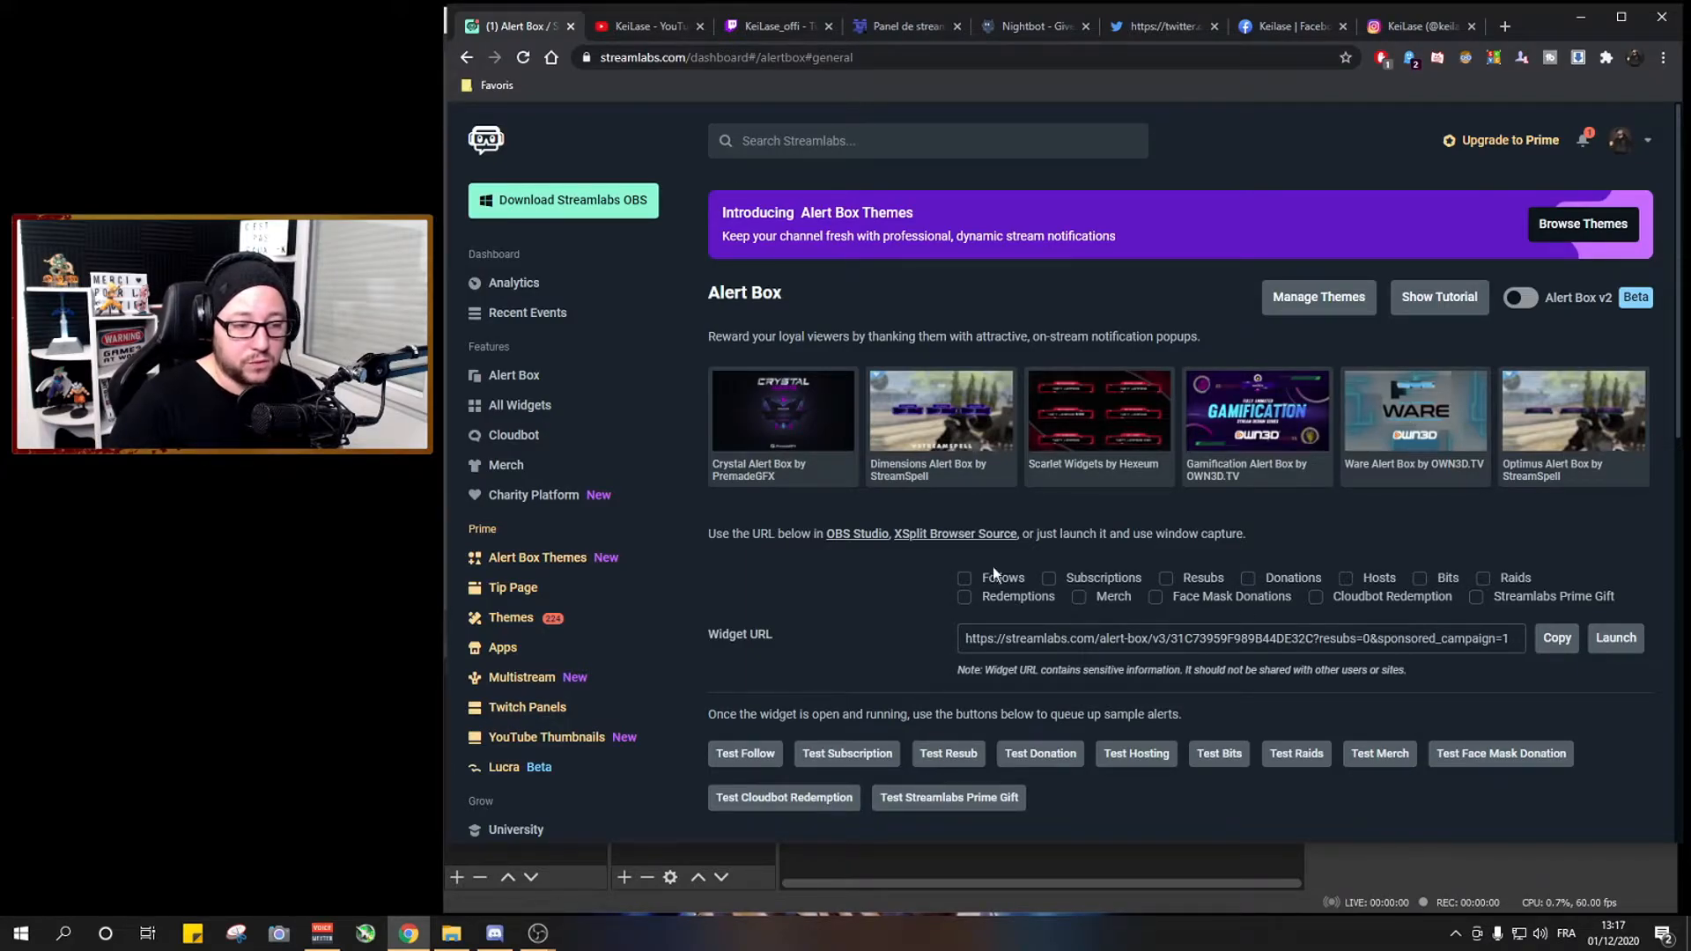
{"action": "left_click", "coordinate": [965, 581]}
{"action": "left_click", "coordinate": [1556, 641]}
Back in OBS, replace the alert follow source's default URL with the copied Follows widget URL and confirm its properties
{"action": "left_click", "coordinate": [617, 907]}
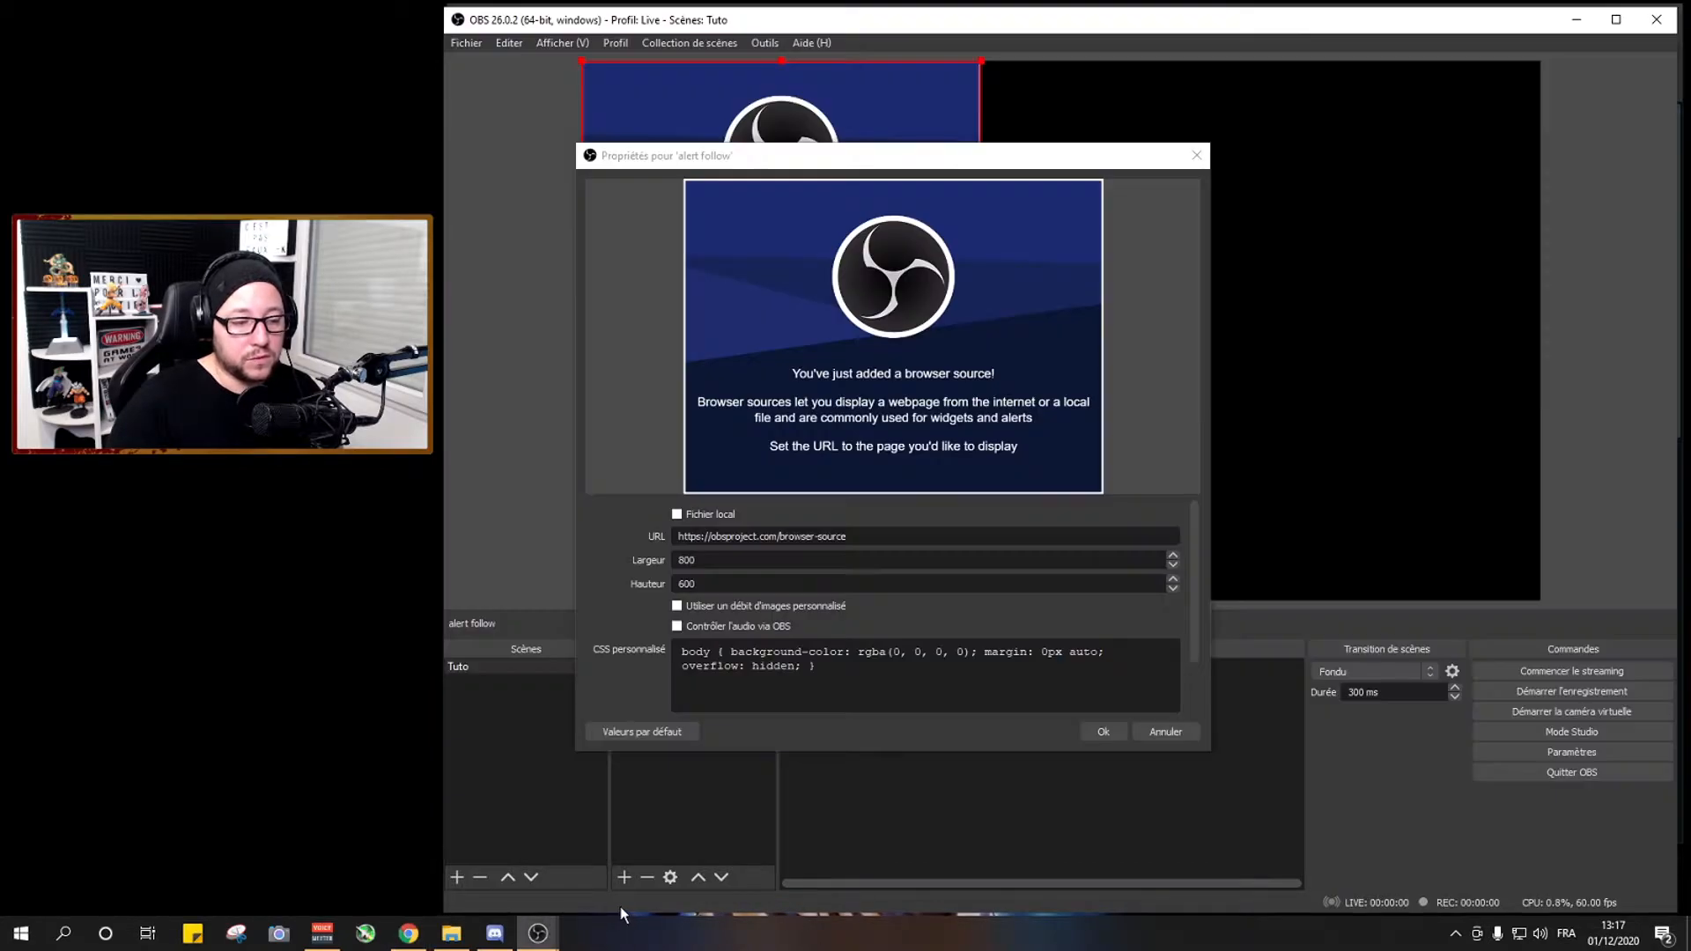
{"action": "left_click_drag", "start_coordinate": [870, 540], "coordinate": [606, 544]}
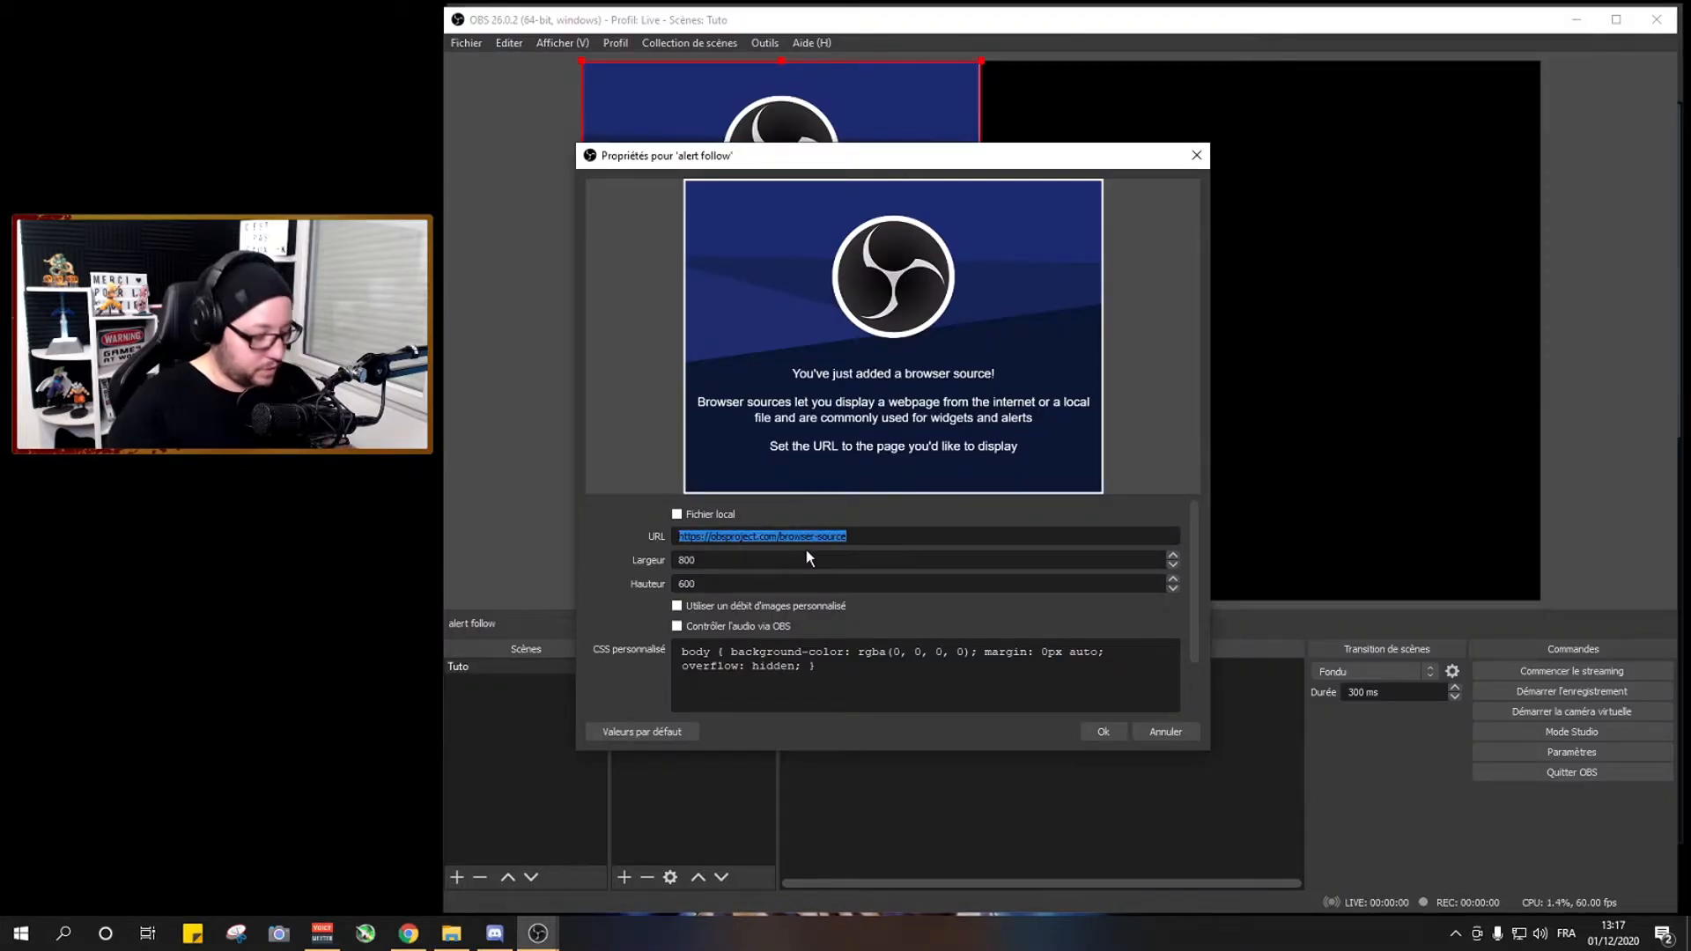
{"action": "key", "text": "ctrl+v"}
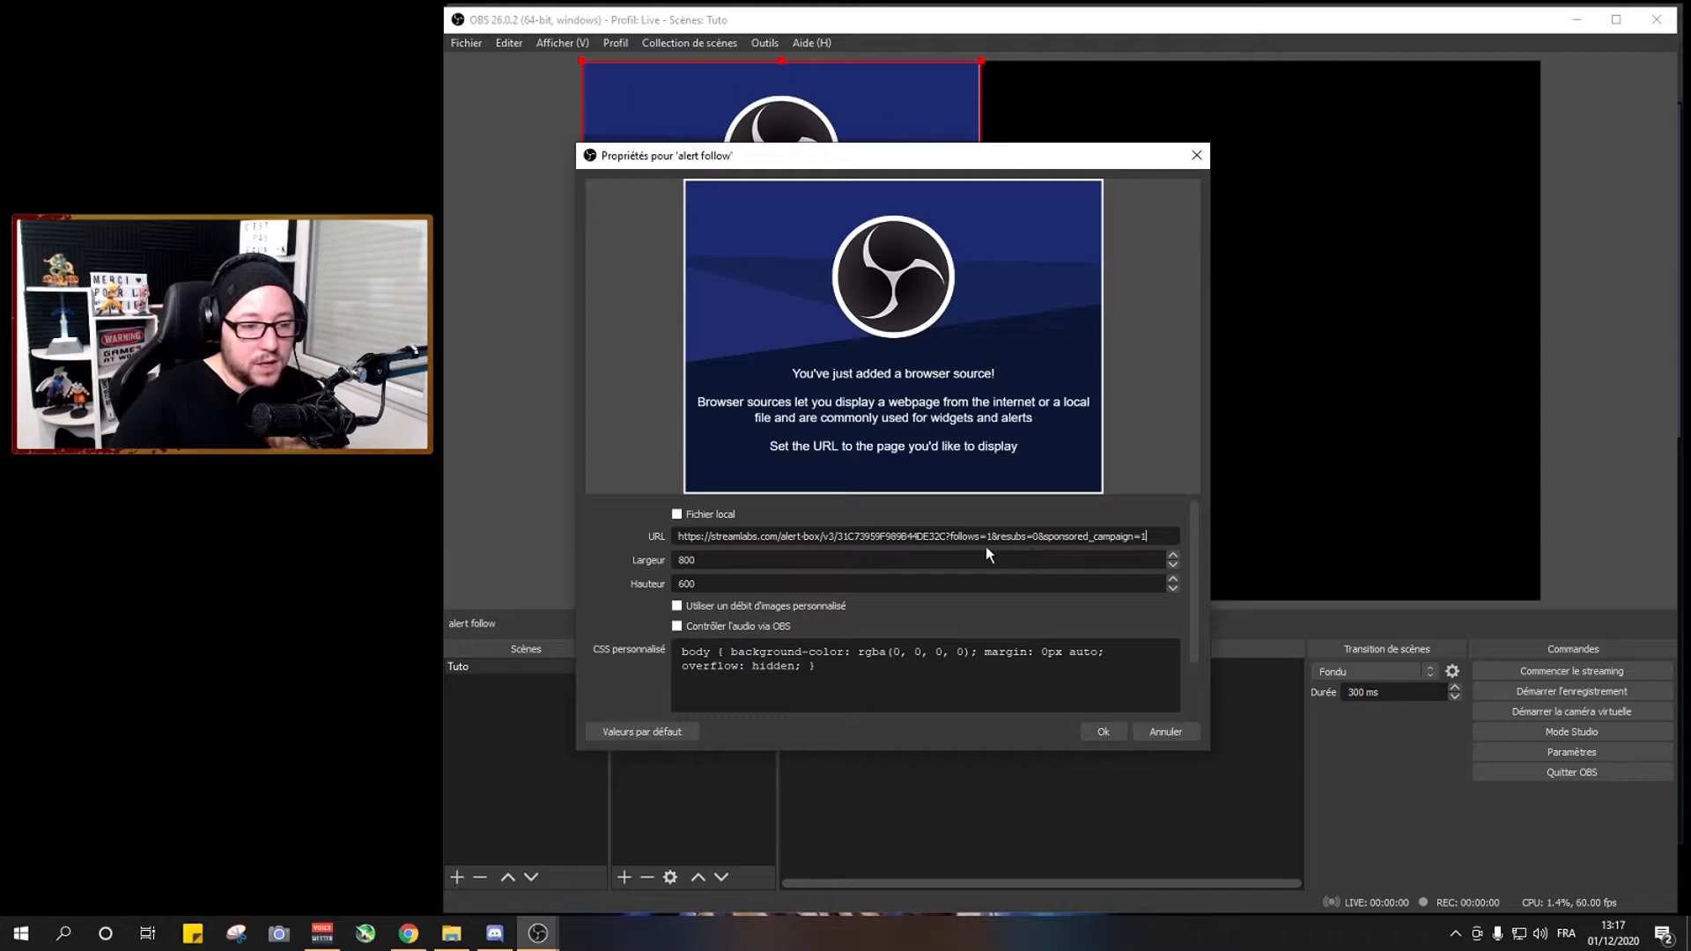
{"action": "double_click", "coordinate": [953, 537]}
{"action": "left_click_drag", "start_coordinate": [952, 541], "coordinate": [956, 544]}
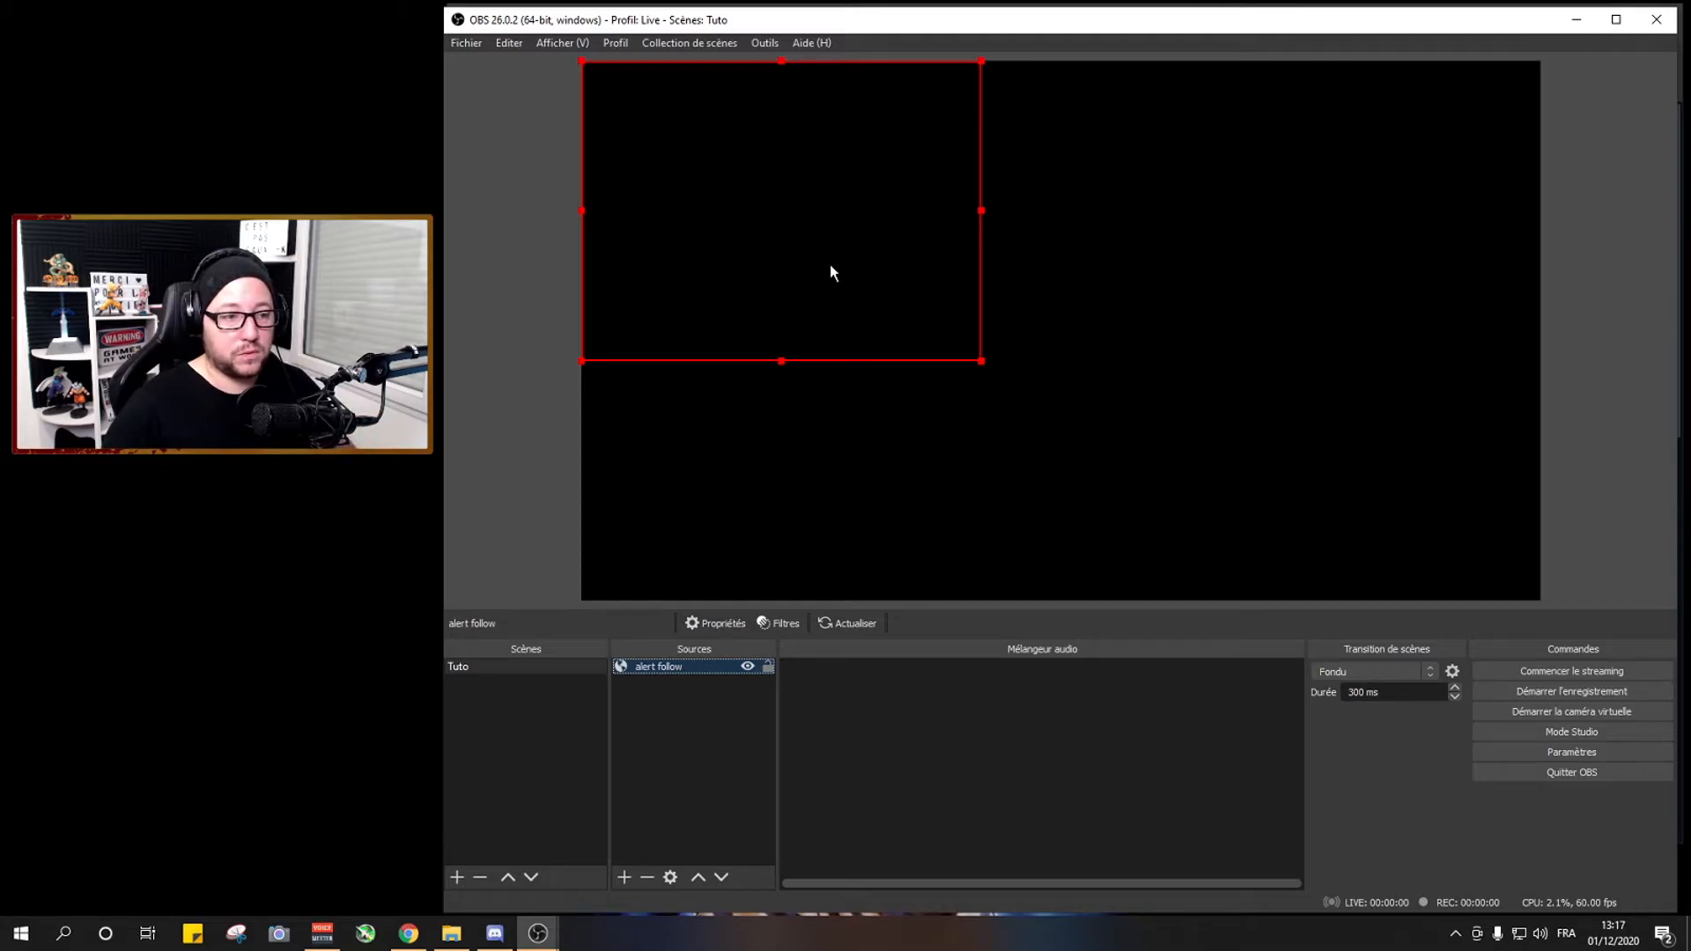
Add a second browser source named alert sub to the Tuto scene
{"action": "right_click", "coordinate": [691, 721]}
{"action": "mouse_move", "coordinate": [743, 732]}
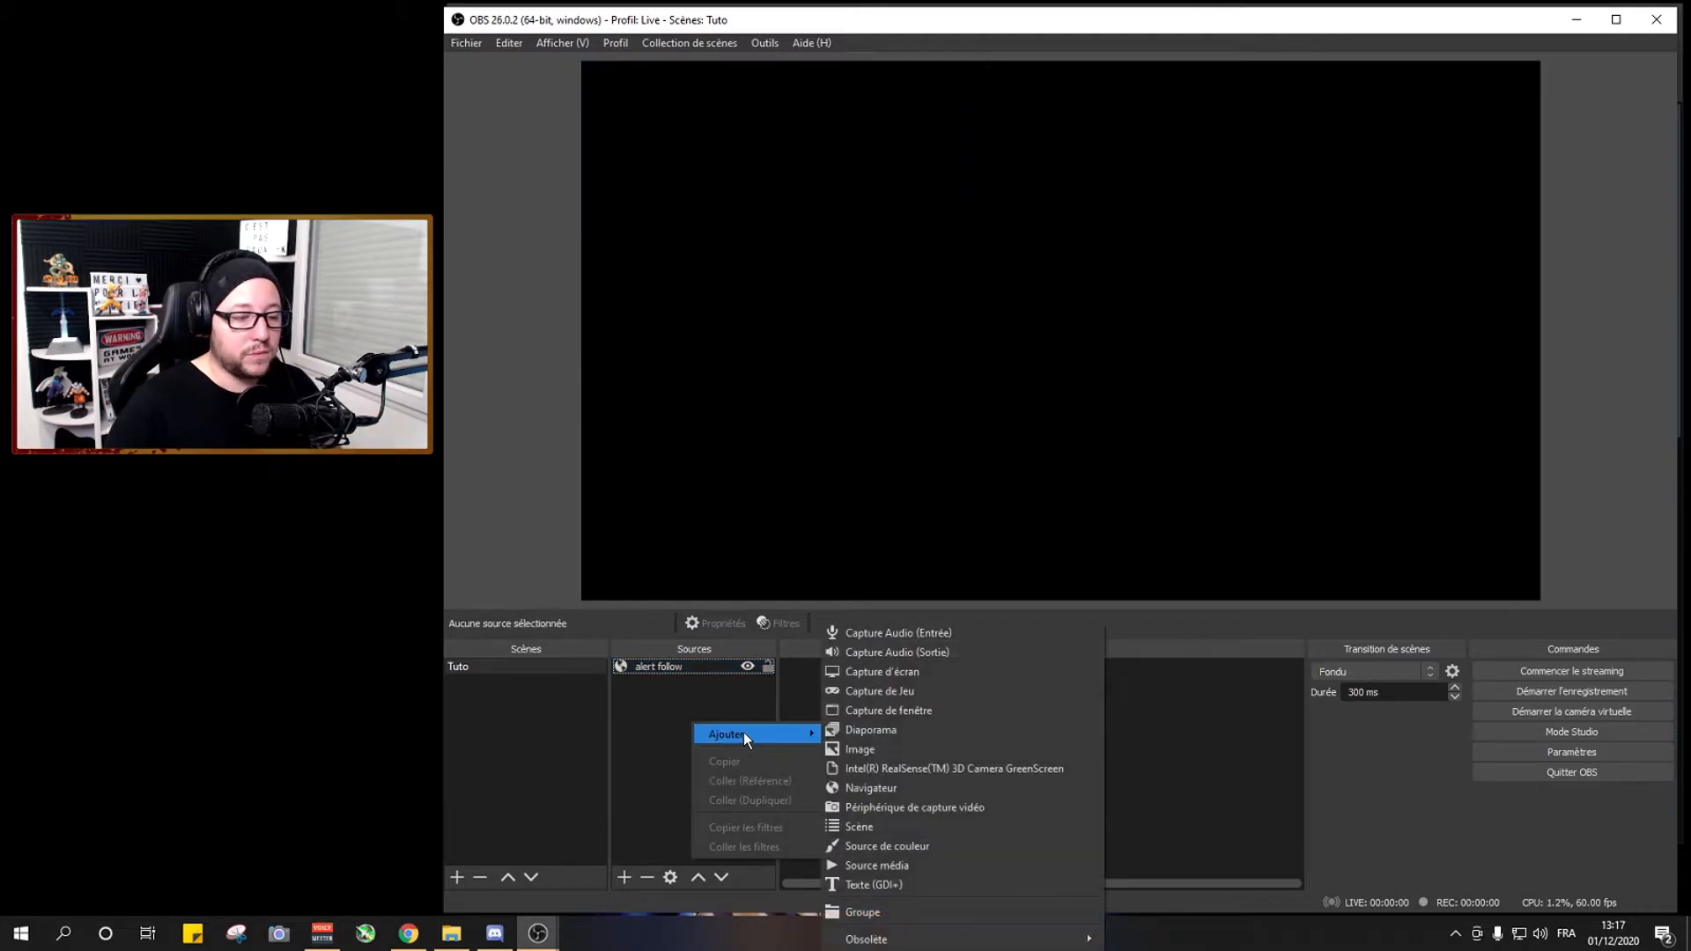
{"action": "left_click", "coordinate": [868, 786]}
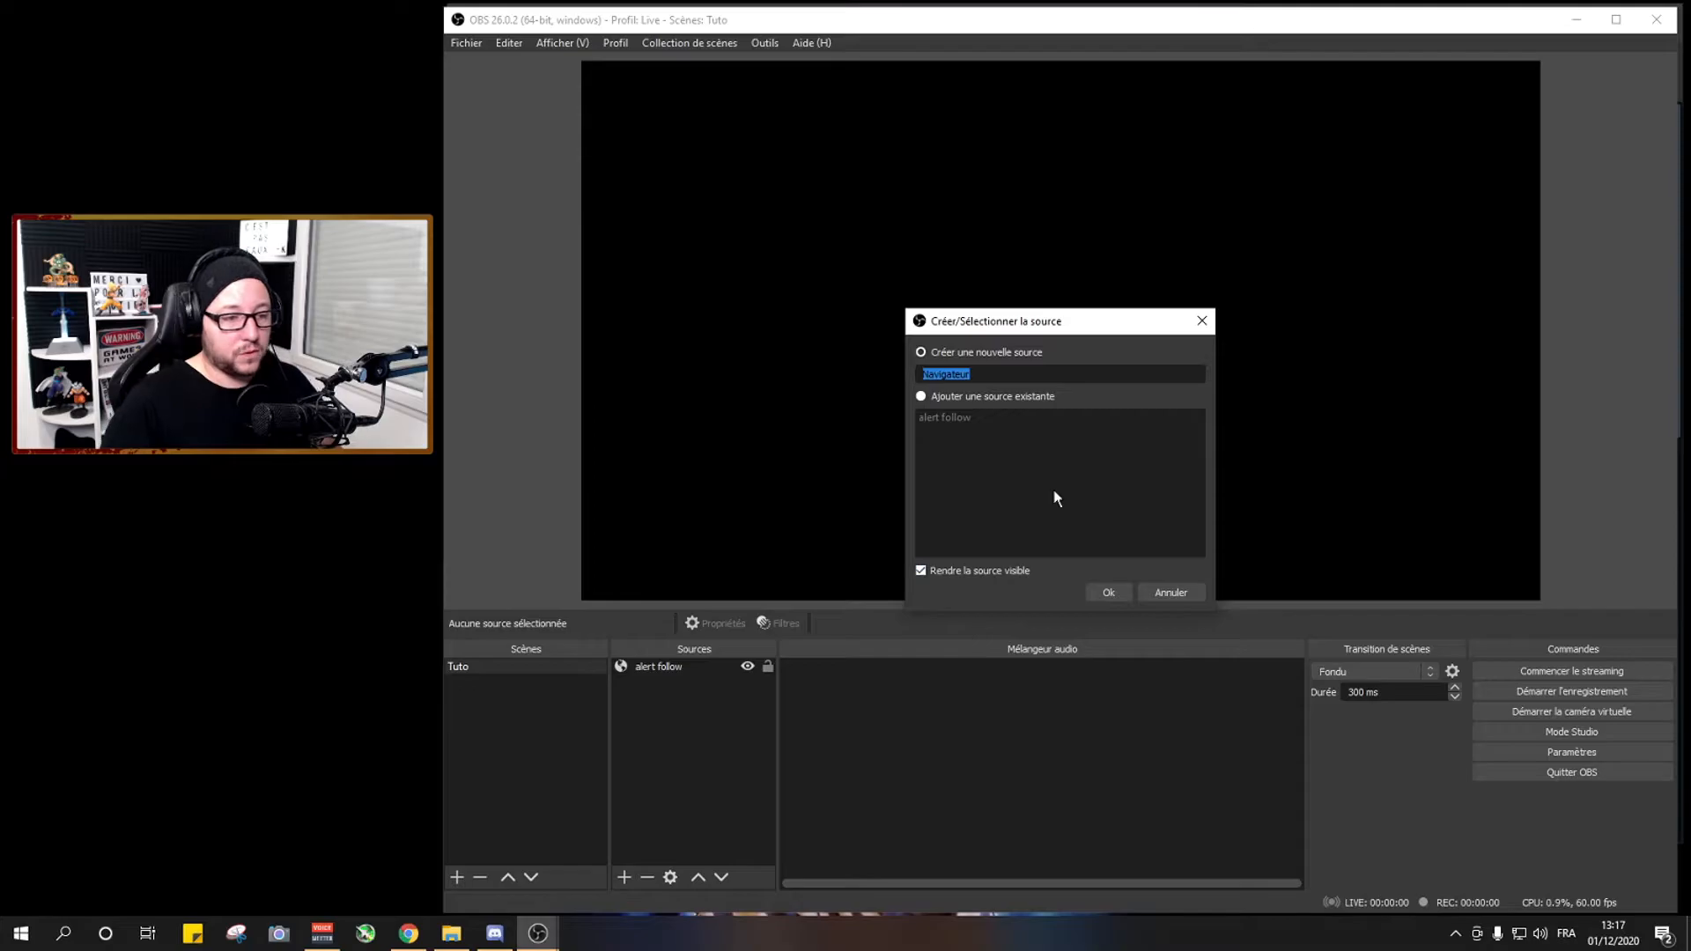
{"action": "type", "text": "alert sub"}
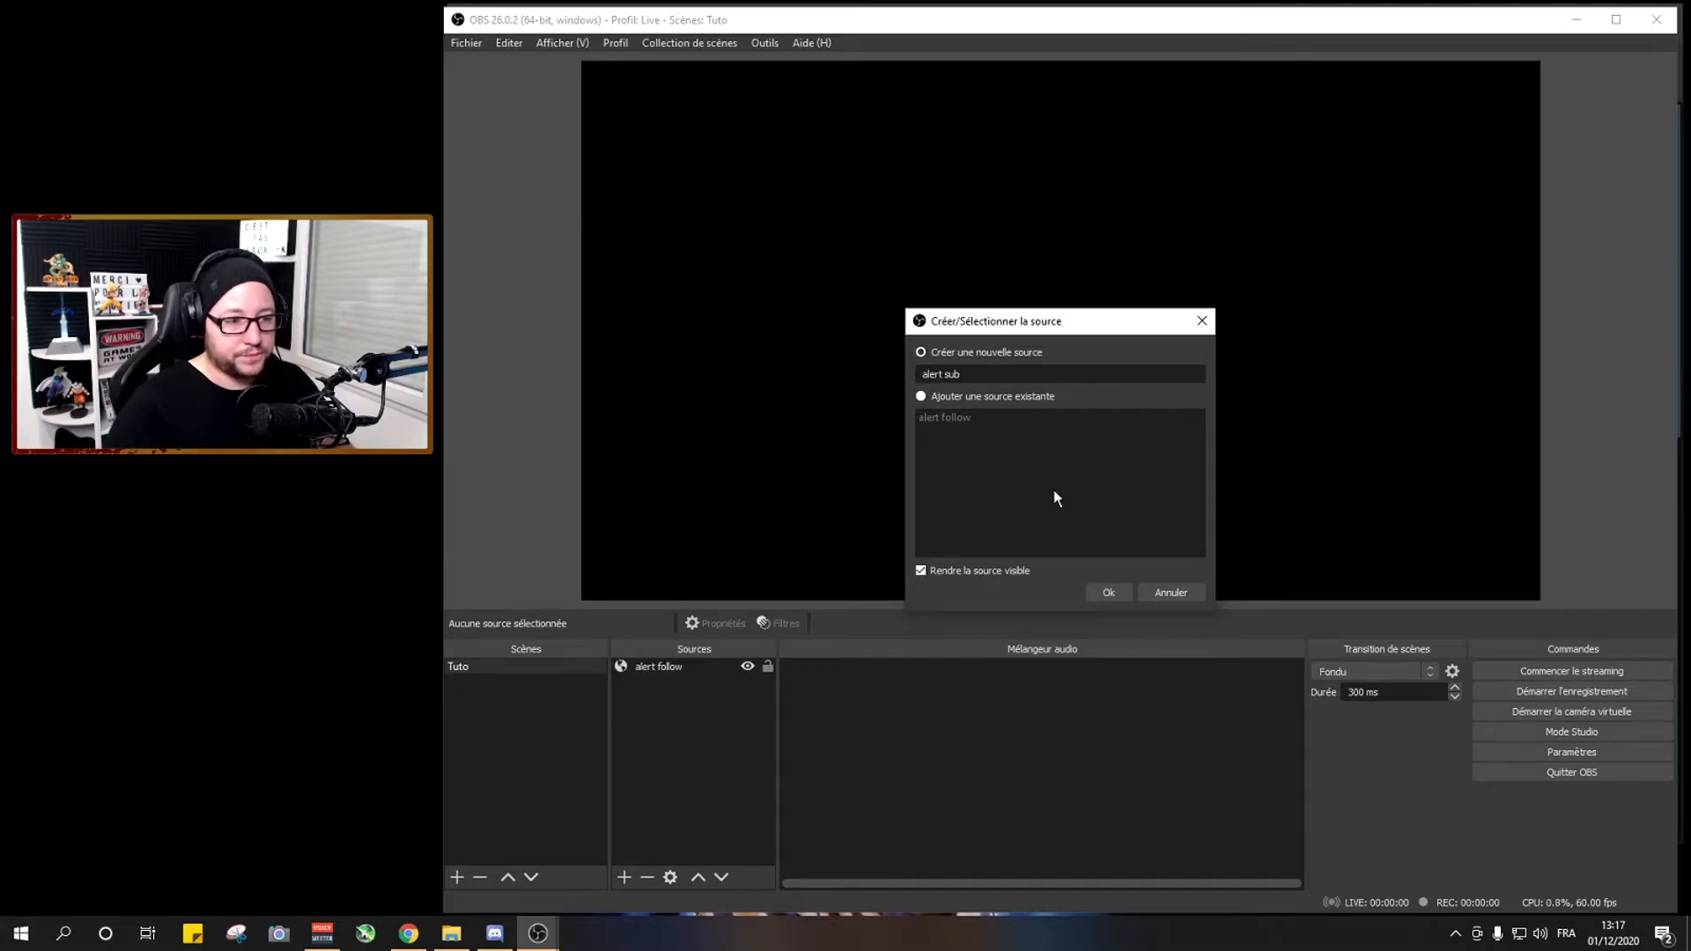
{"action": "left_click", "coordinate": [1109, 592]}
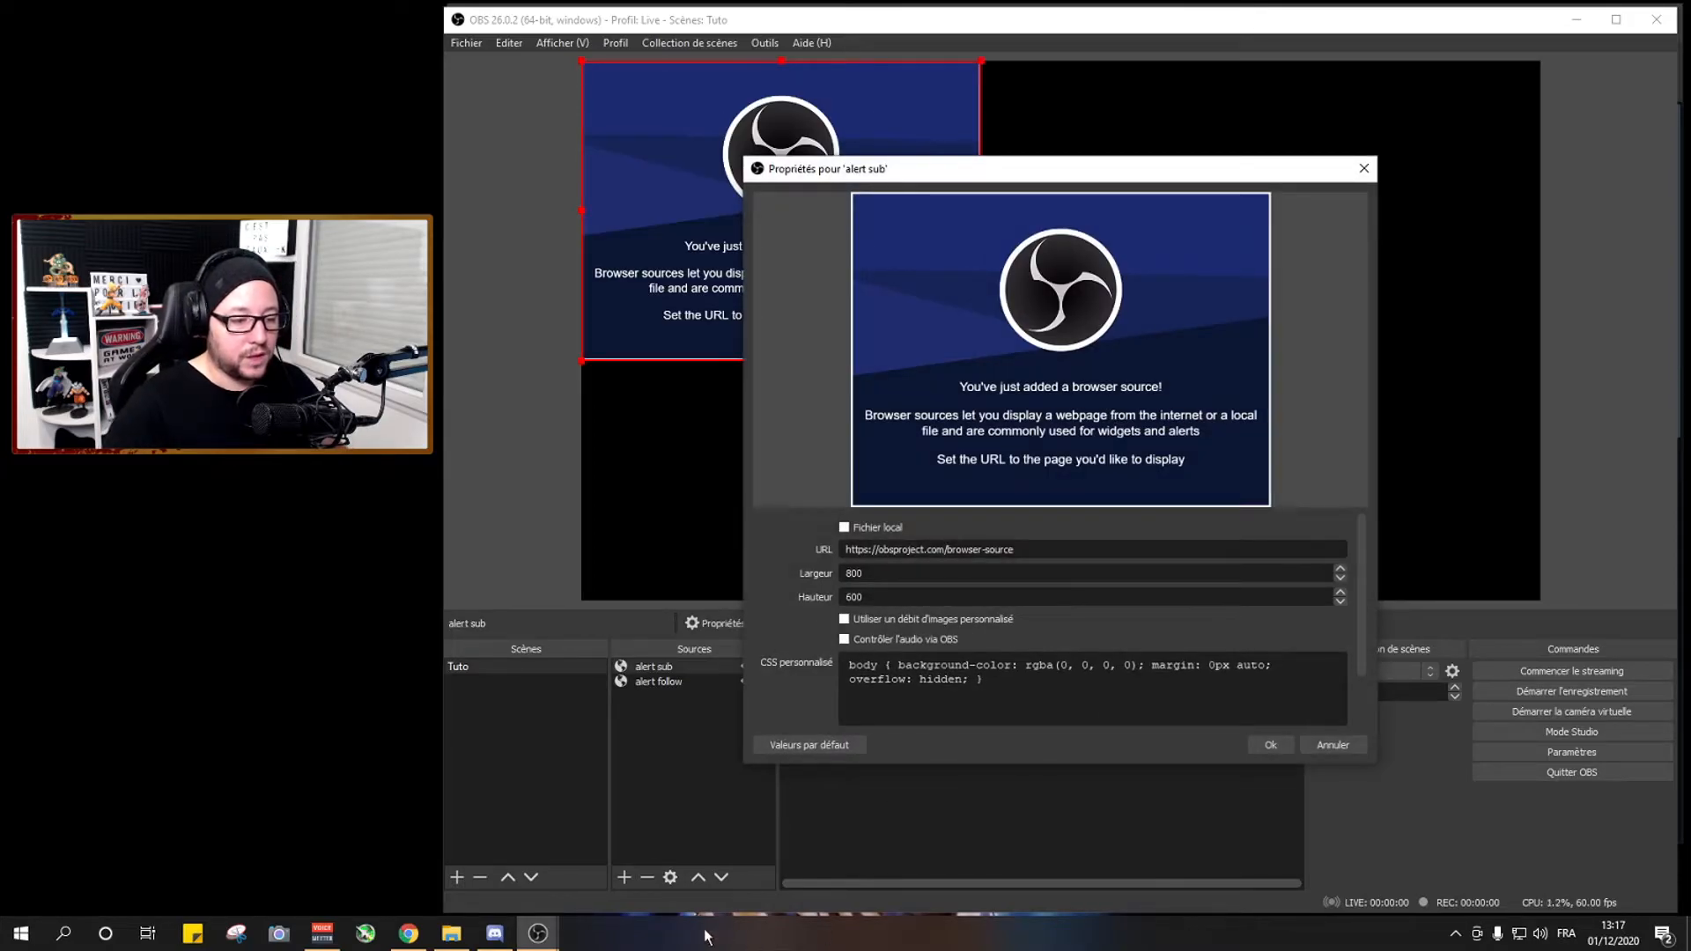
Switch to Streamlabs, restrict the alert widget to Subscriptions only and copy the resulting widget URL
{"action": "left_click", "coordinate": [408, 934]}
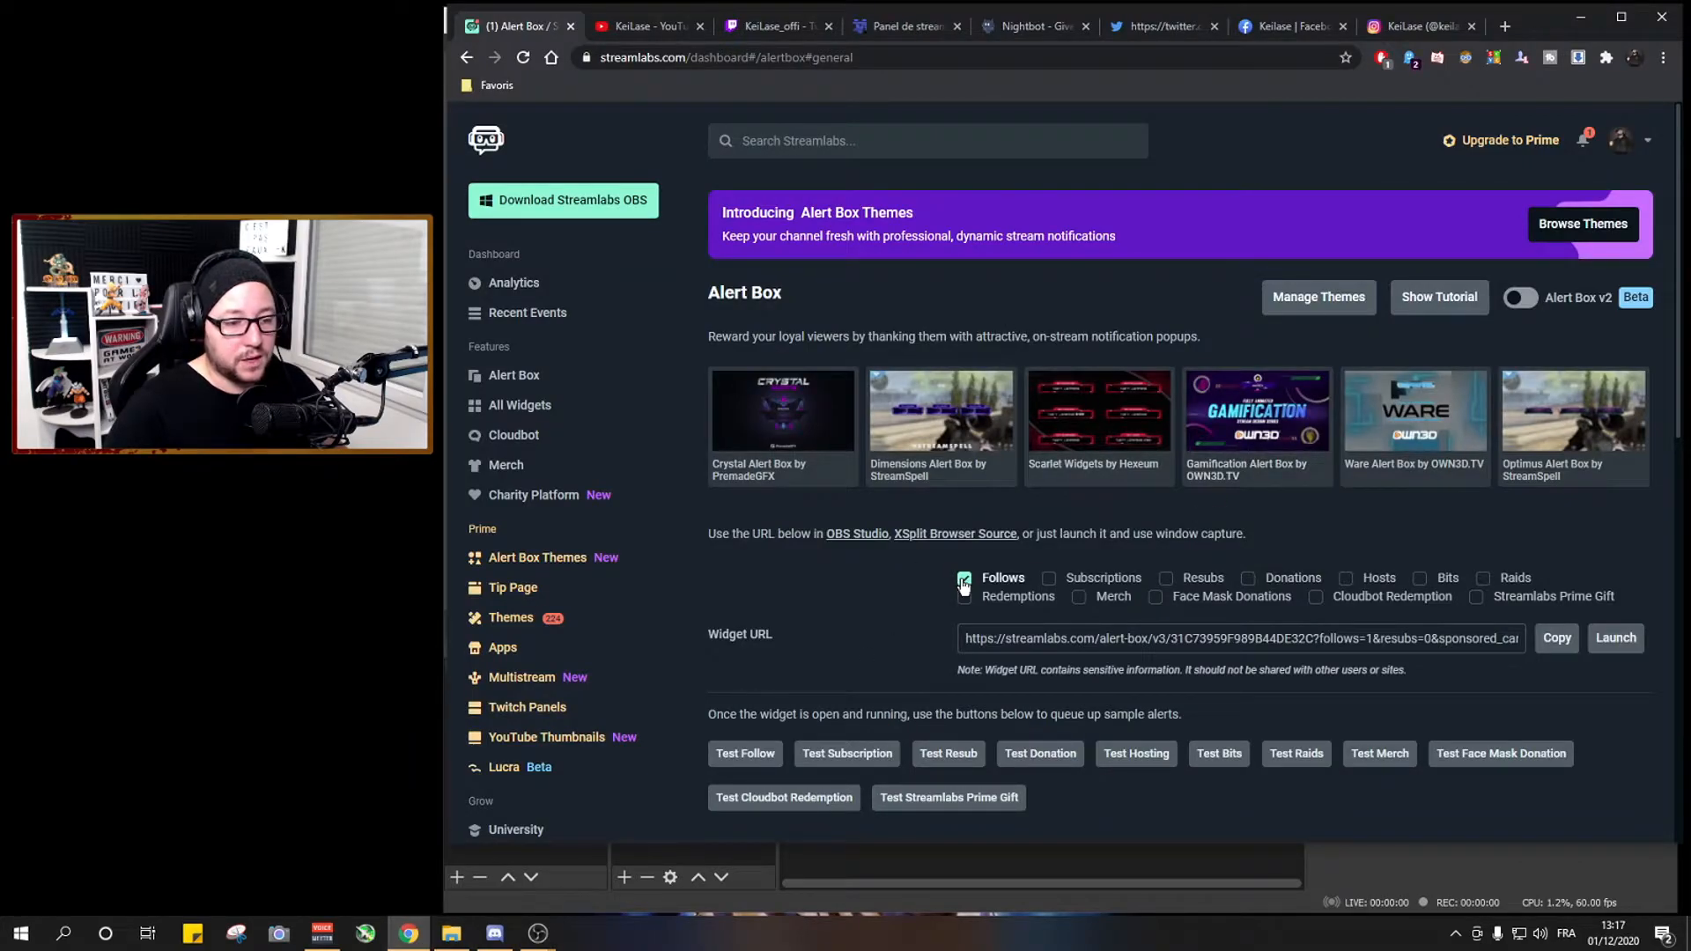
{"action": "left_click", "coordinate": [1049, 578]}
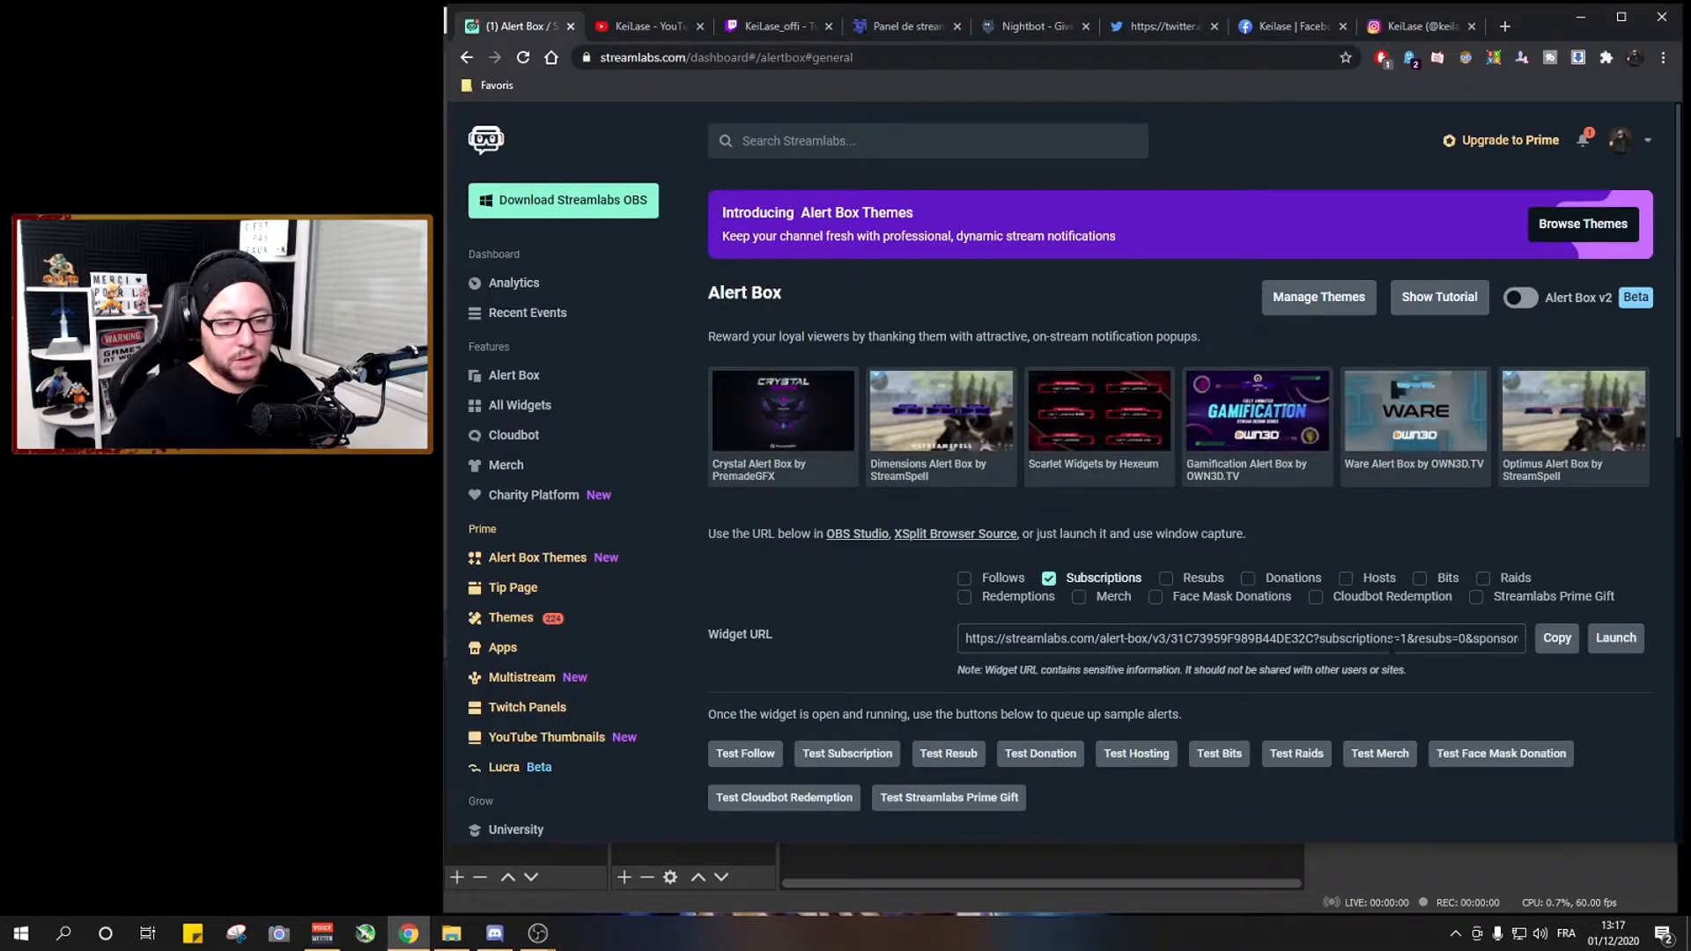
{"action": "left_click", "coordinate": [1556, 639]}
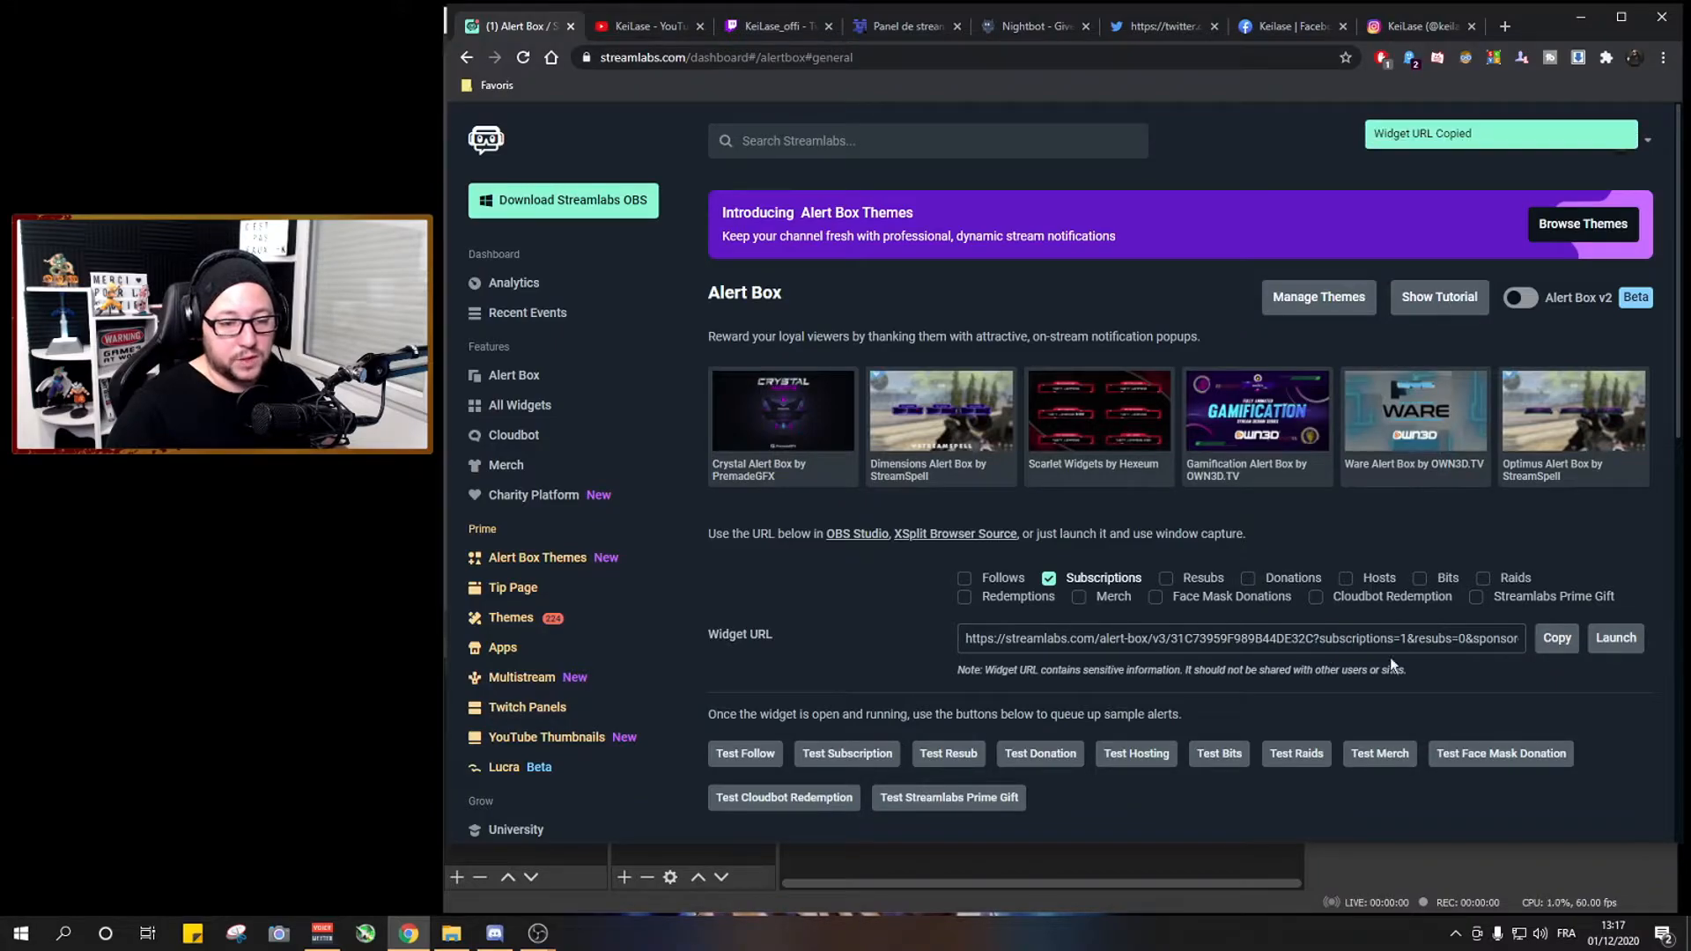
Set the alert sub source's URL in OBS to the copied Subscriptions widget URL and move the source to the preview's upper-right corner
{"action": "left_click", "coordinate": [595, 909]}
{"action": "triple_click", "coordinate": [926, 551]}
{"action": "key", "text": "ctrl+v"}
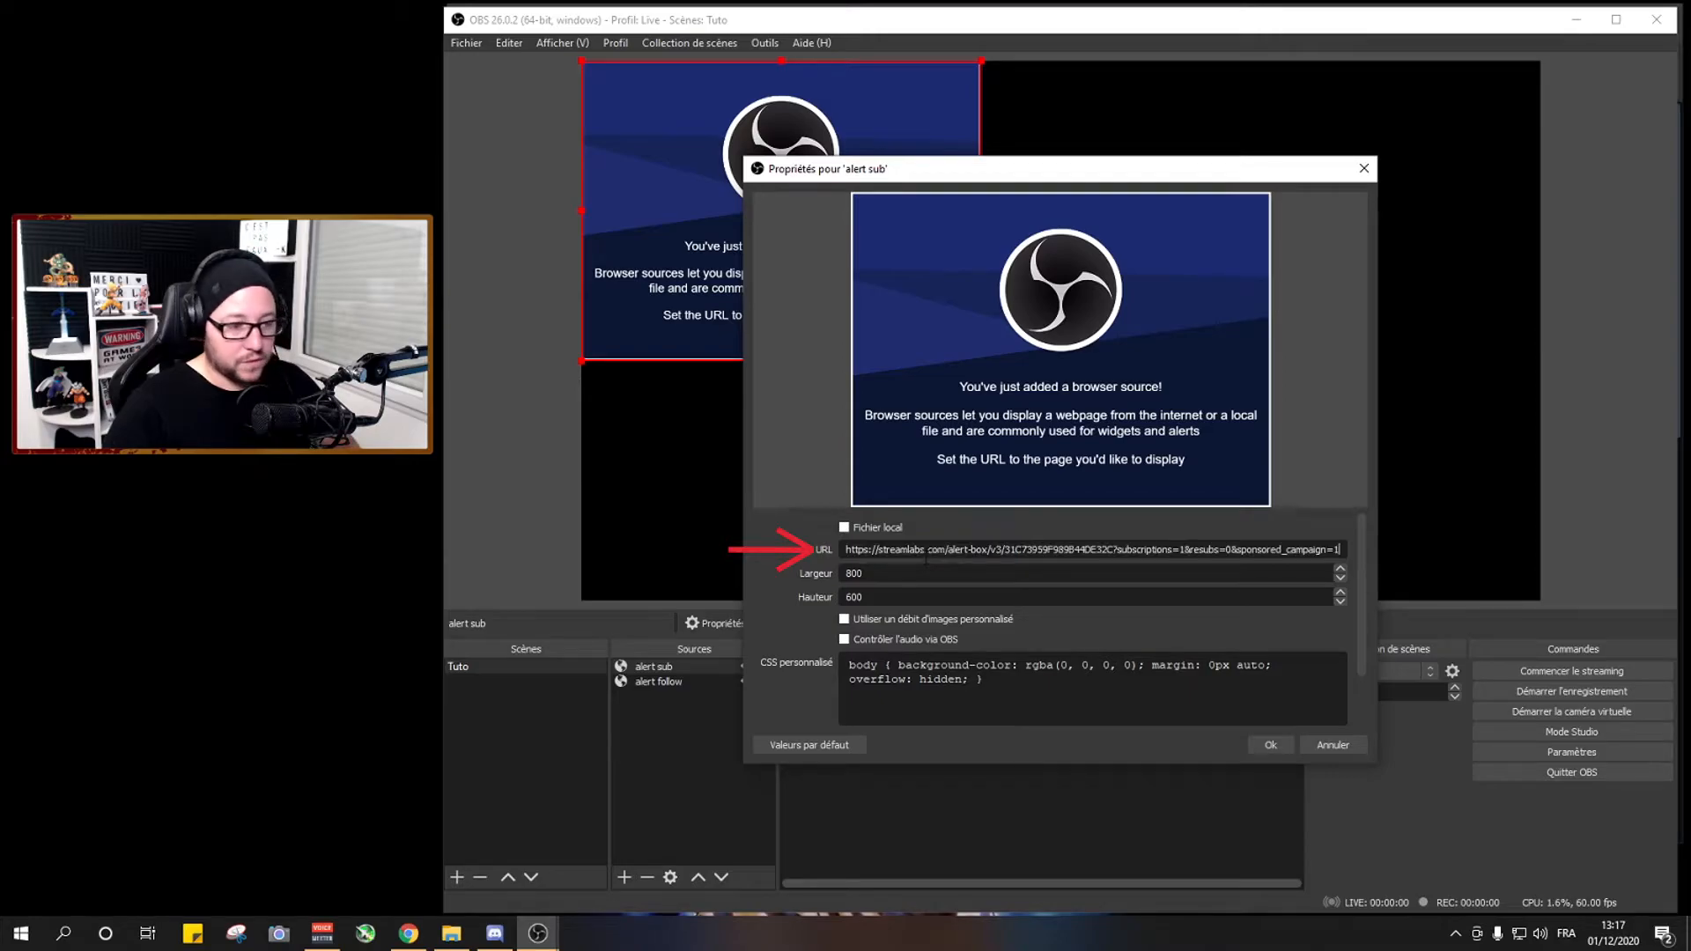
{"action": "left_click", "coordinate": [1271, 747]}
{"action": "left_click_drag", "start_coordinate": [926, 333], "coordinate": [1481, 333]}
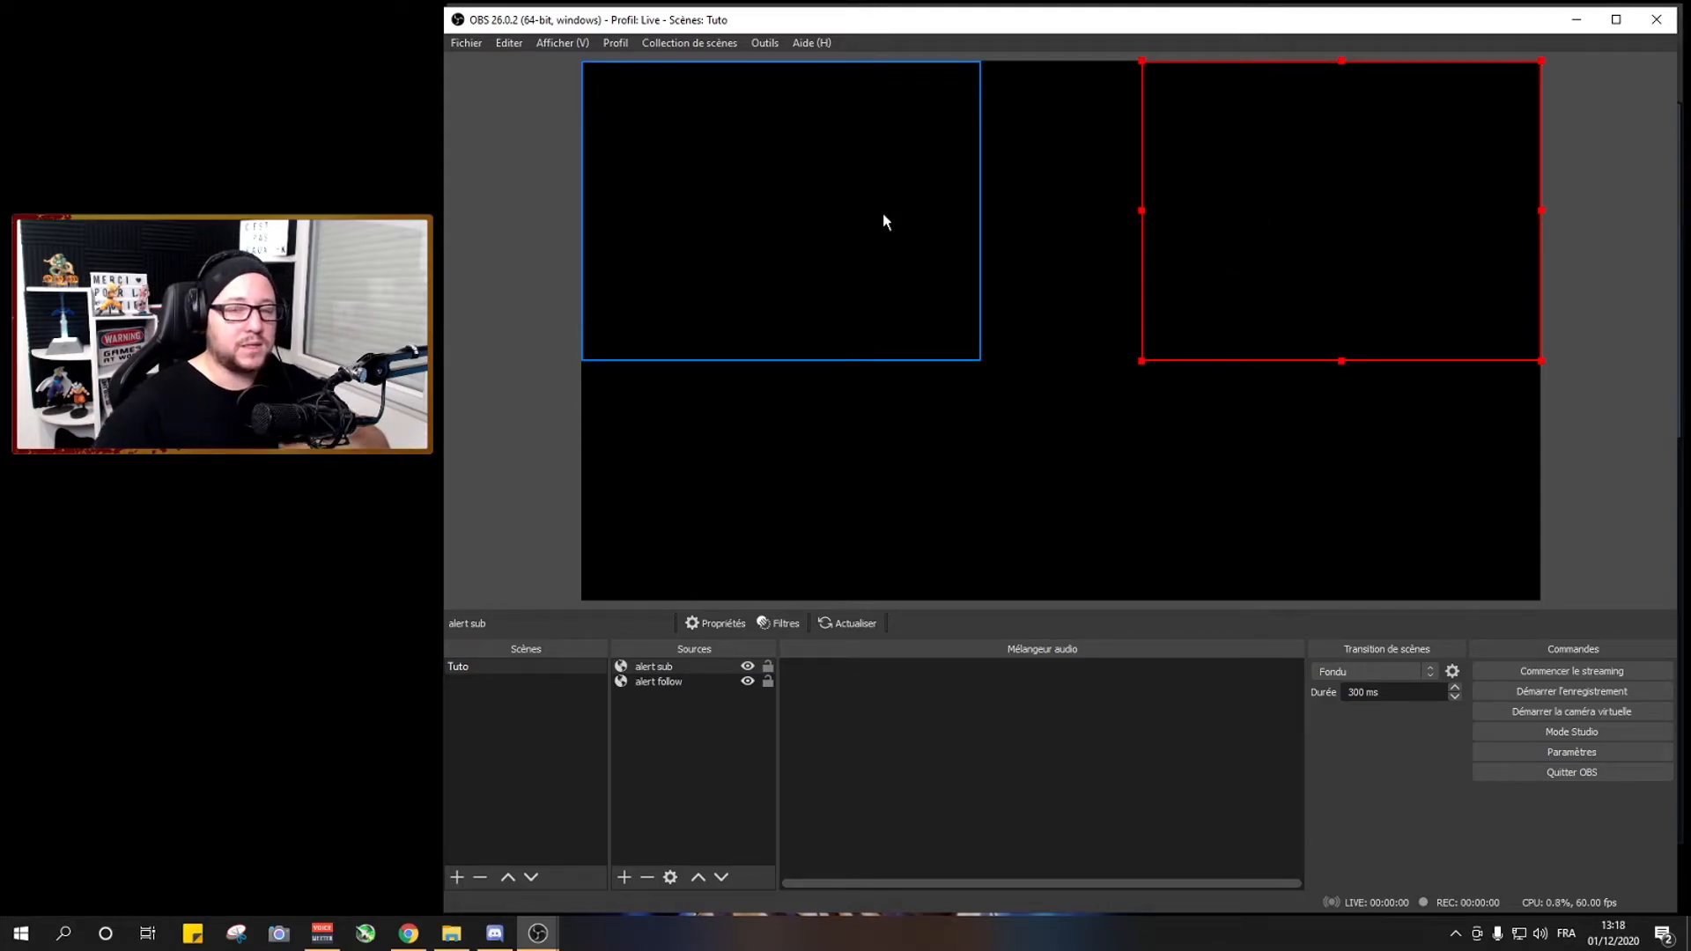
In Streamlabs, clear Subscriptions, try Donations alone, and enable every alert type to demonstrate a combined widget URL
{"action": "key", "text": "alt+Tab"}
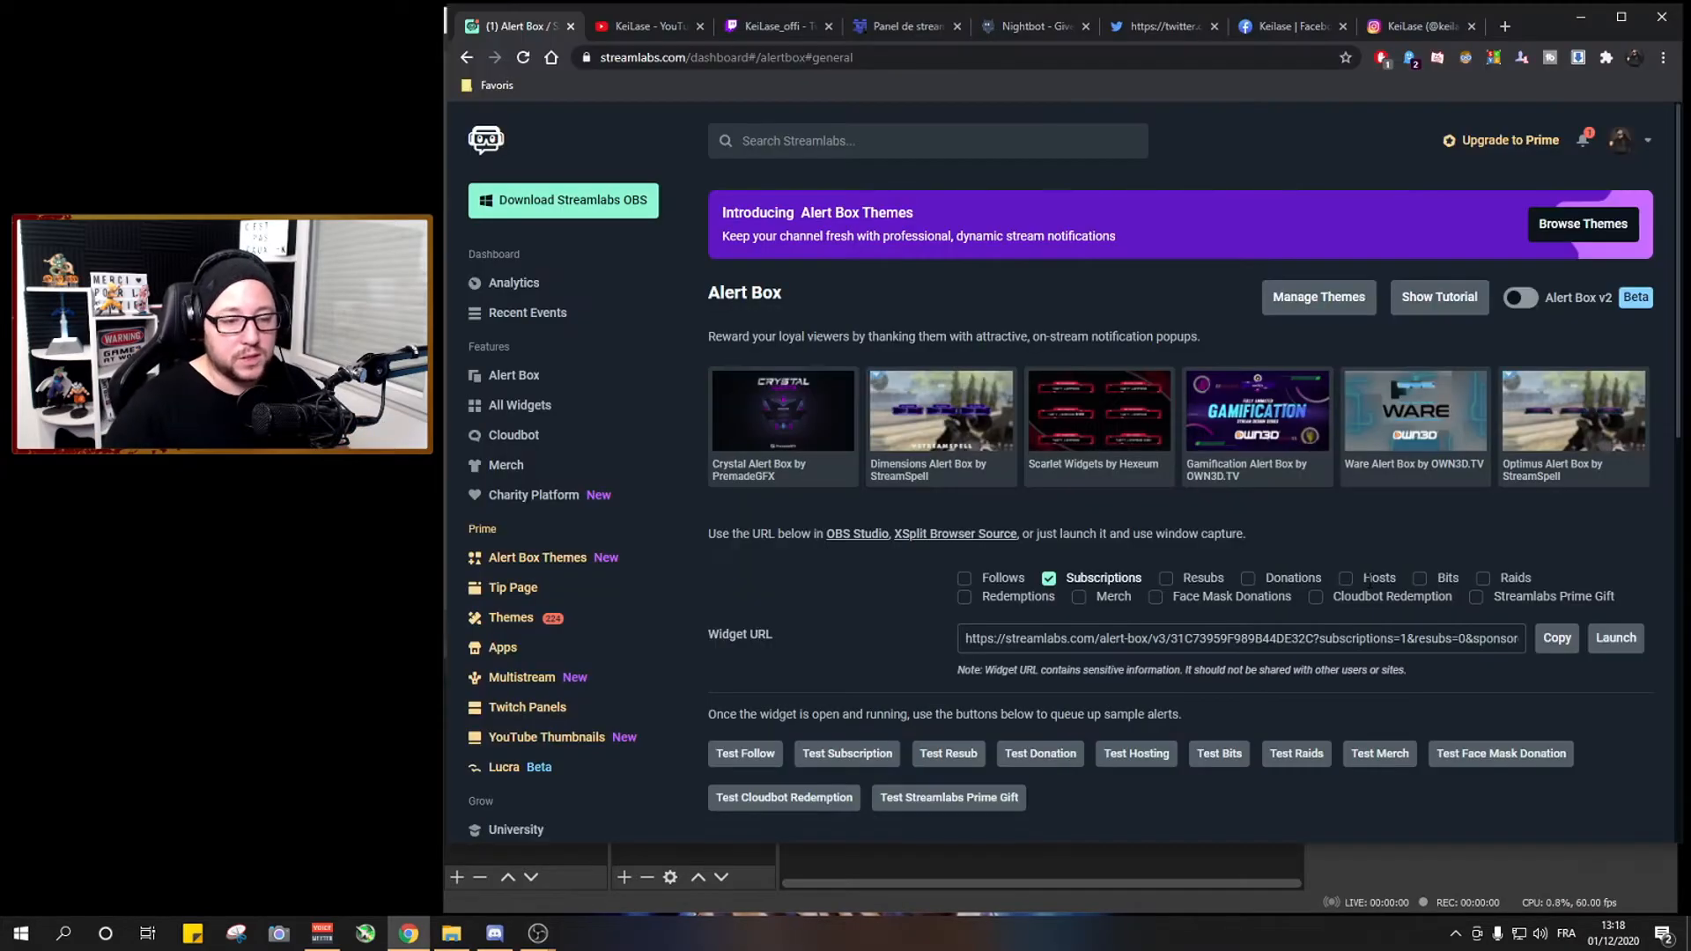
{"action": "left_click", "coordinate": [1048, 579]}
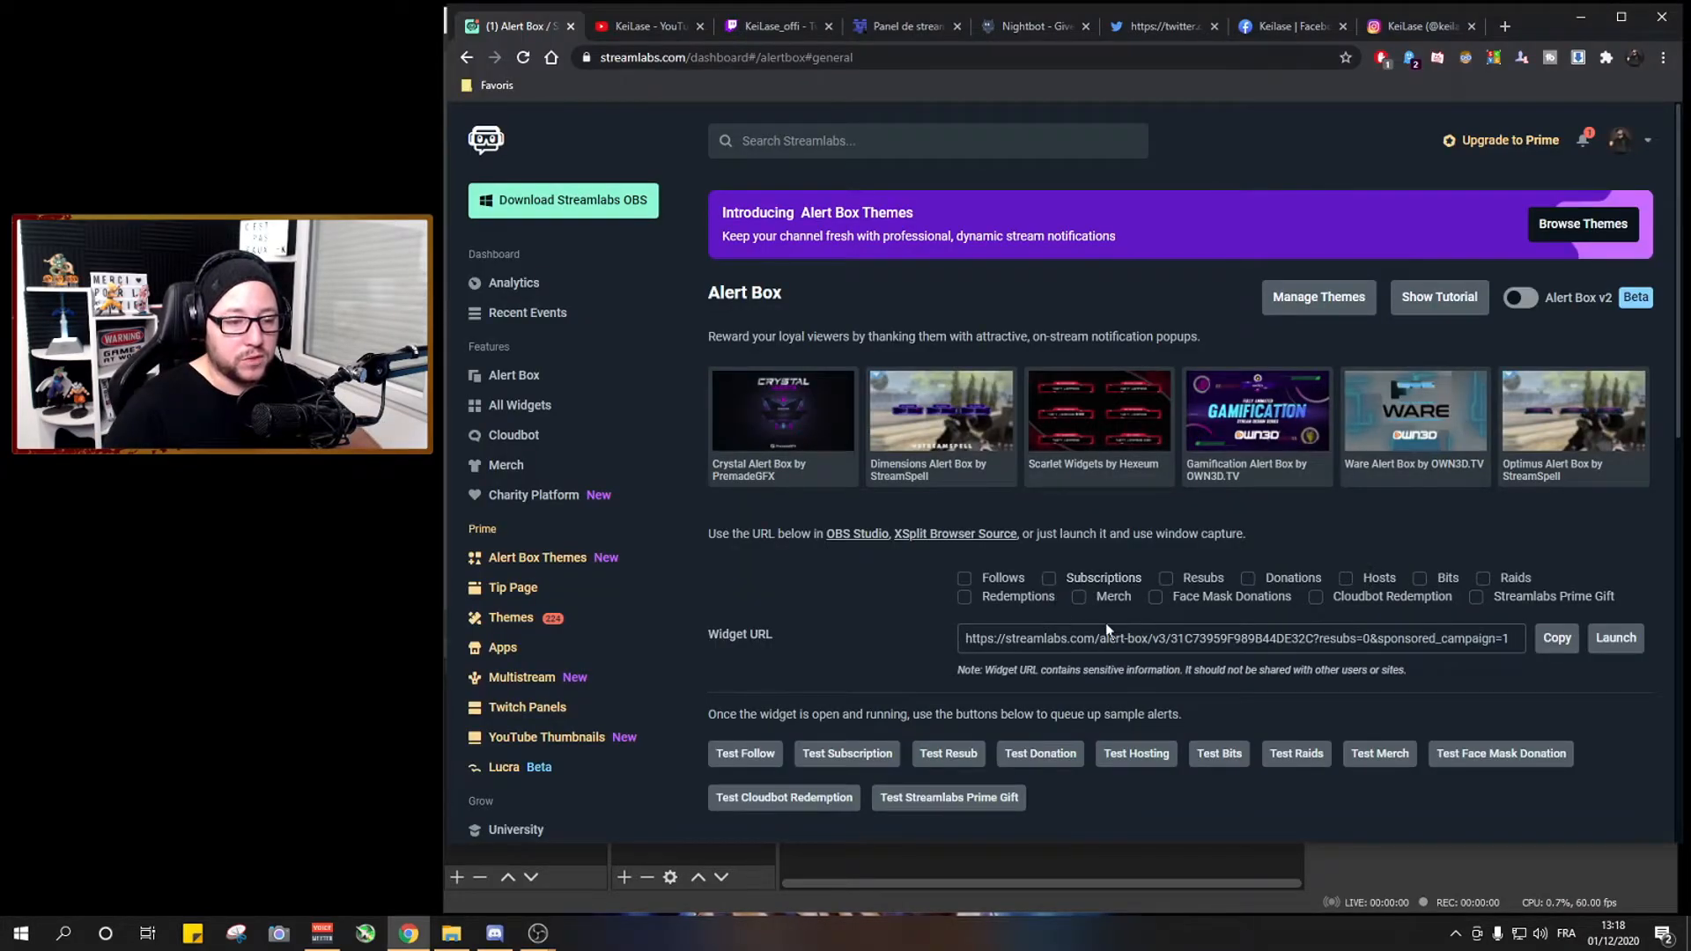
{"action": "left_click", "coordinate": [1167, 581]}
{"action": "left_click", "coordinate": [1248, 579]}
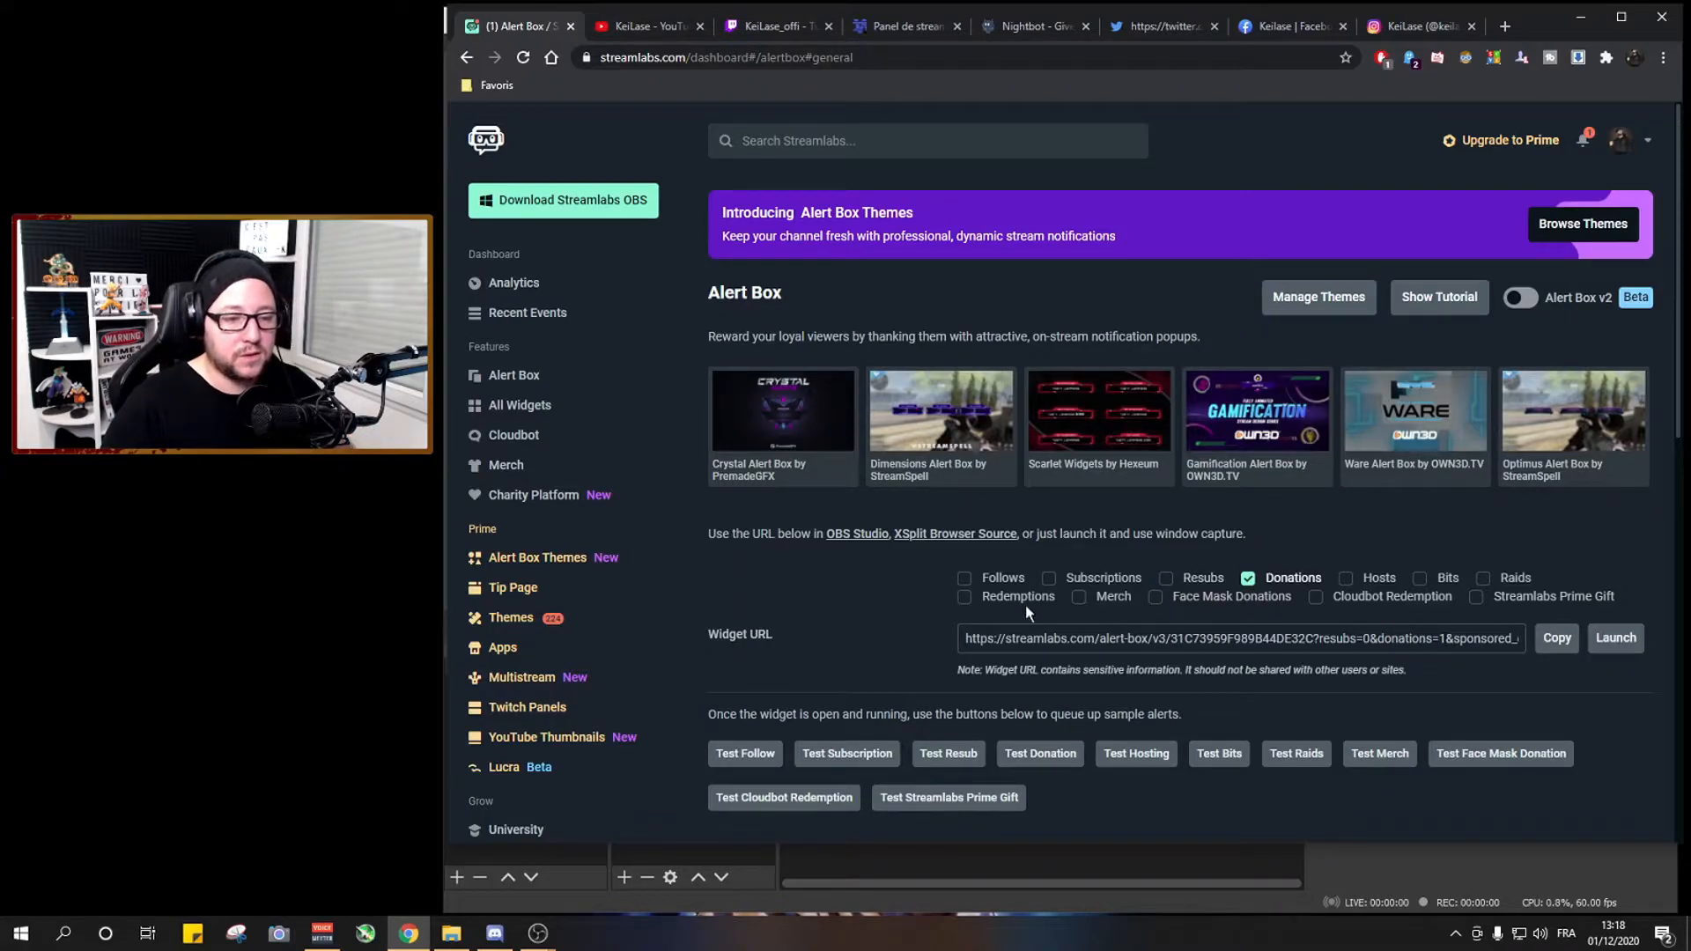
{"action": "left_click", "coordinate": [967, 581]}
{"action": "left_click", "coordinate": [966, 598]}
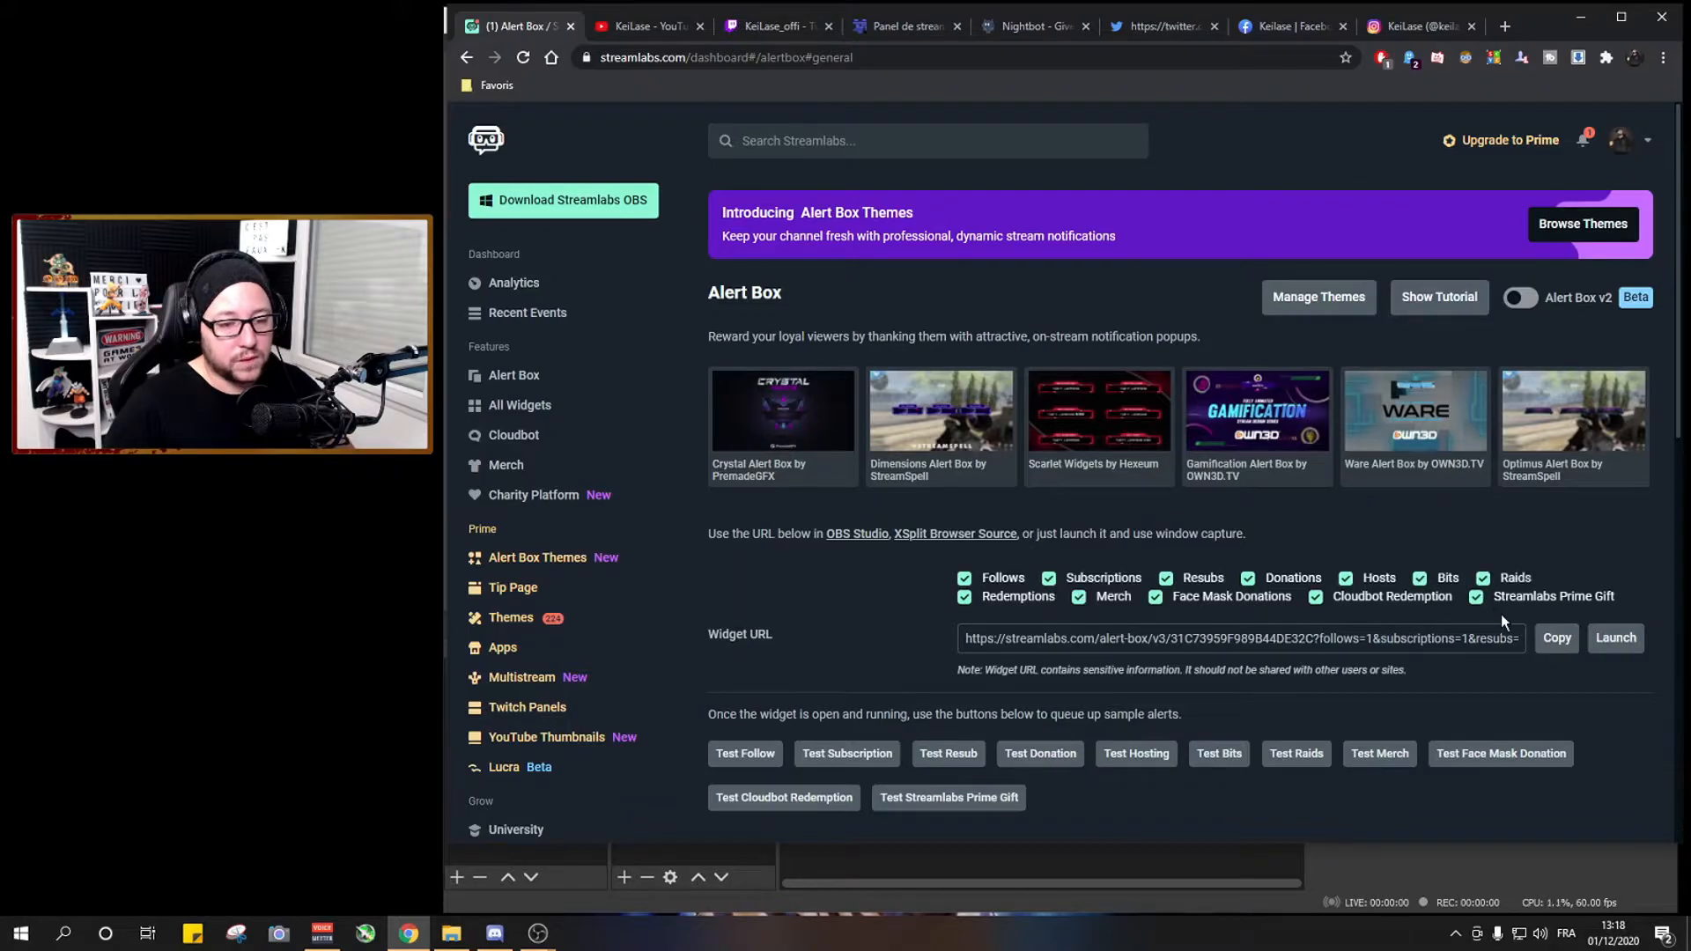
{"action": "left_click_drag", "start_coordinate": [1500, 644], "coordinate": [942, 652]}
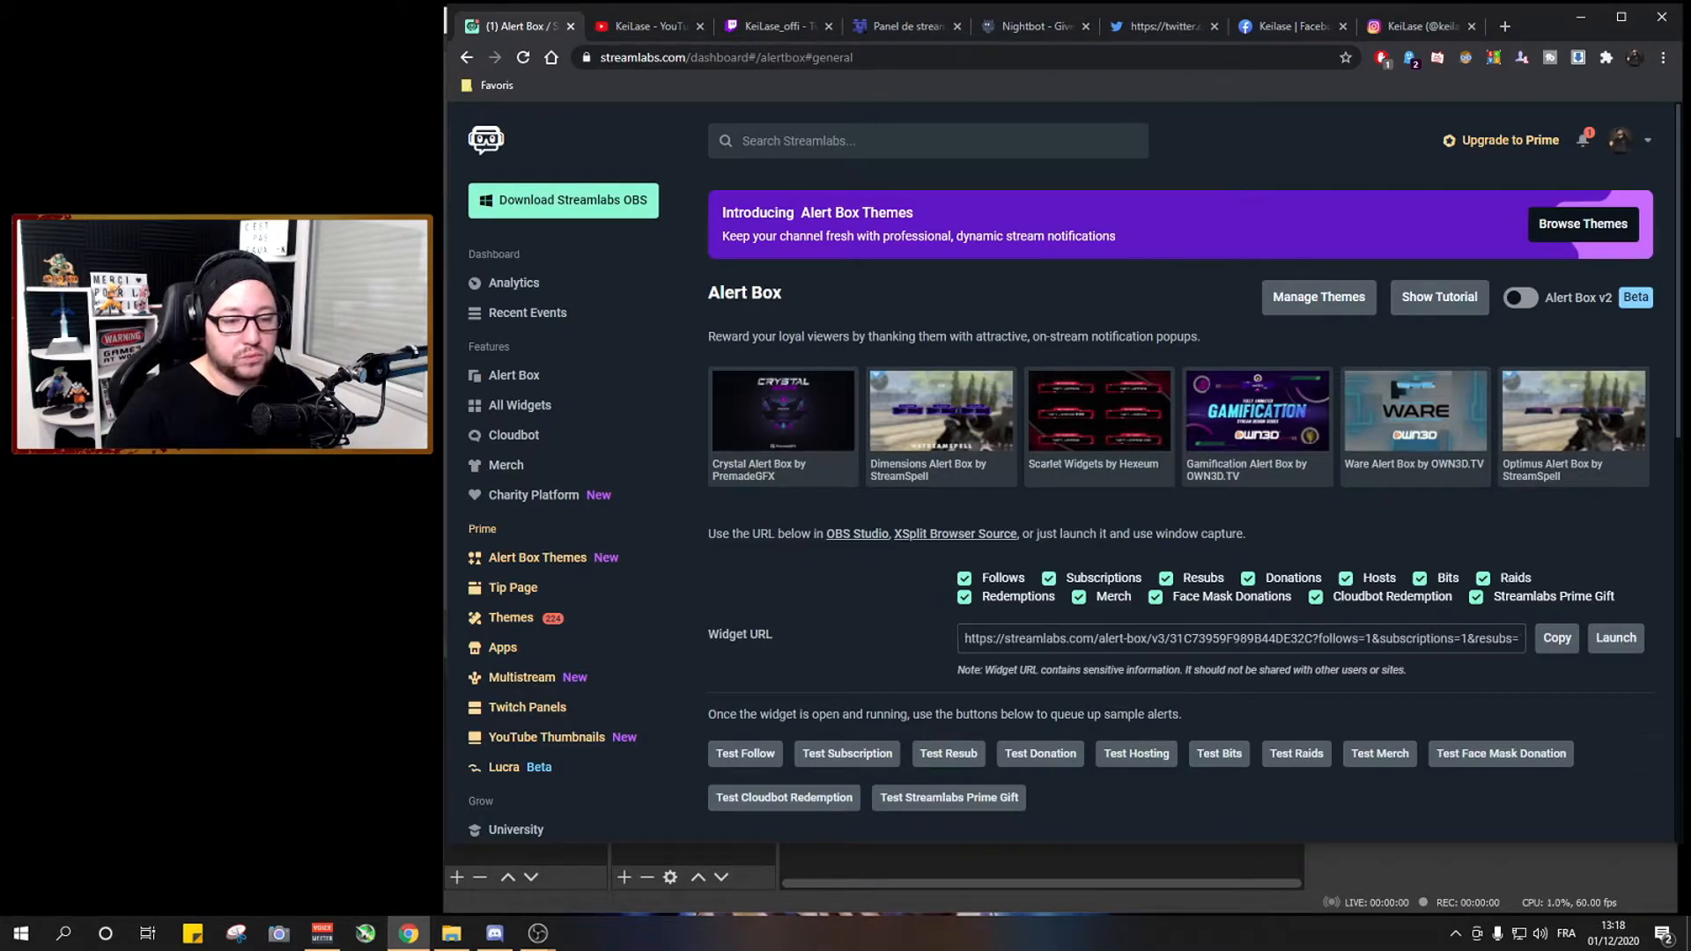
Reload the Alert Box page and reveal the widget URL that covers all alert types for viewing
{"action": "left_click", "coordinate": [525, 60]}
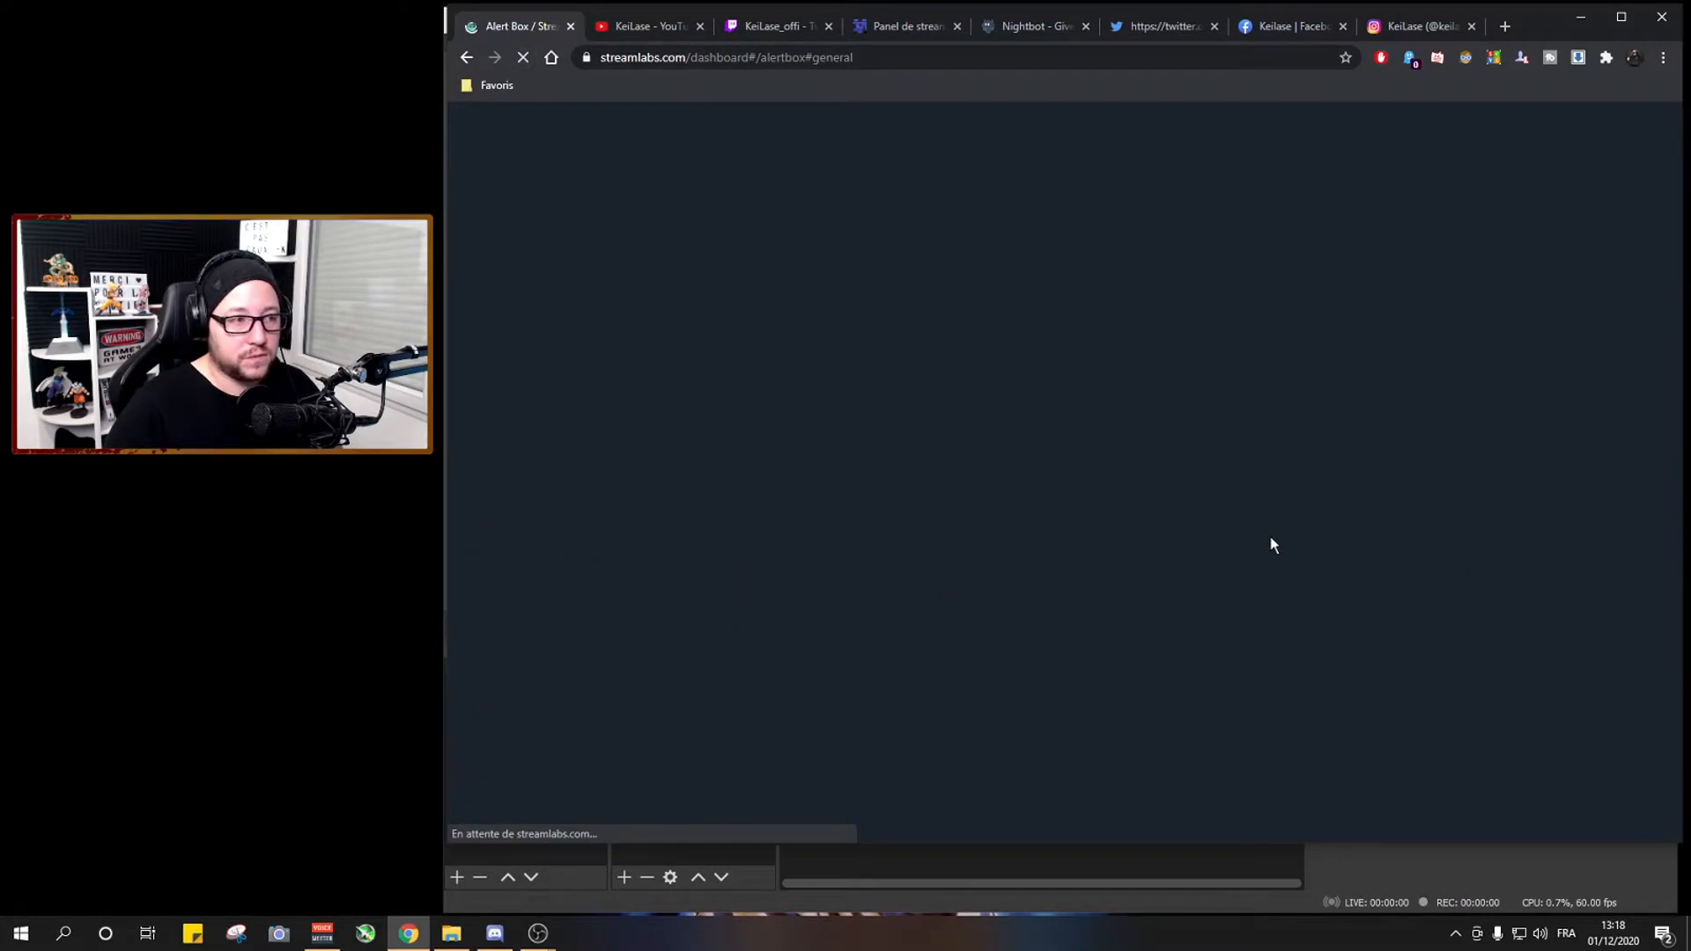
{"action": "left_click", "coordinate": [1330, 645]}
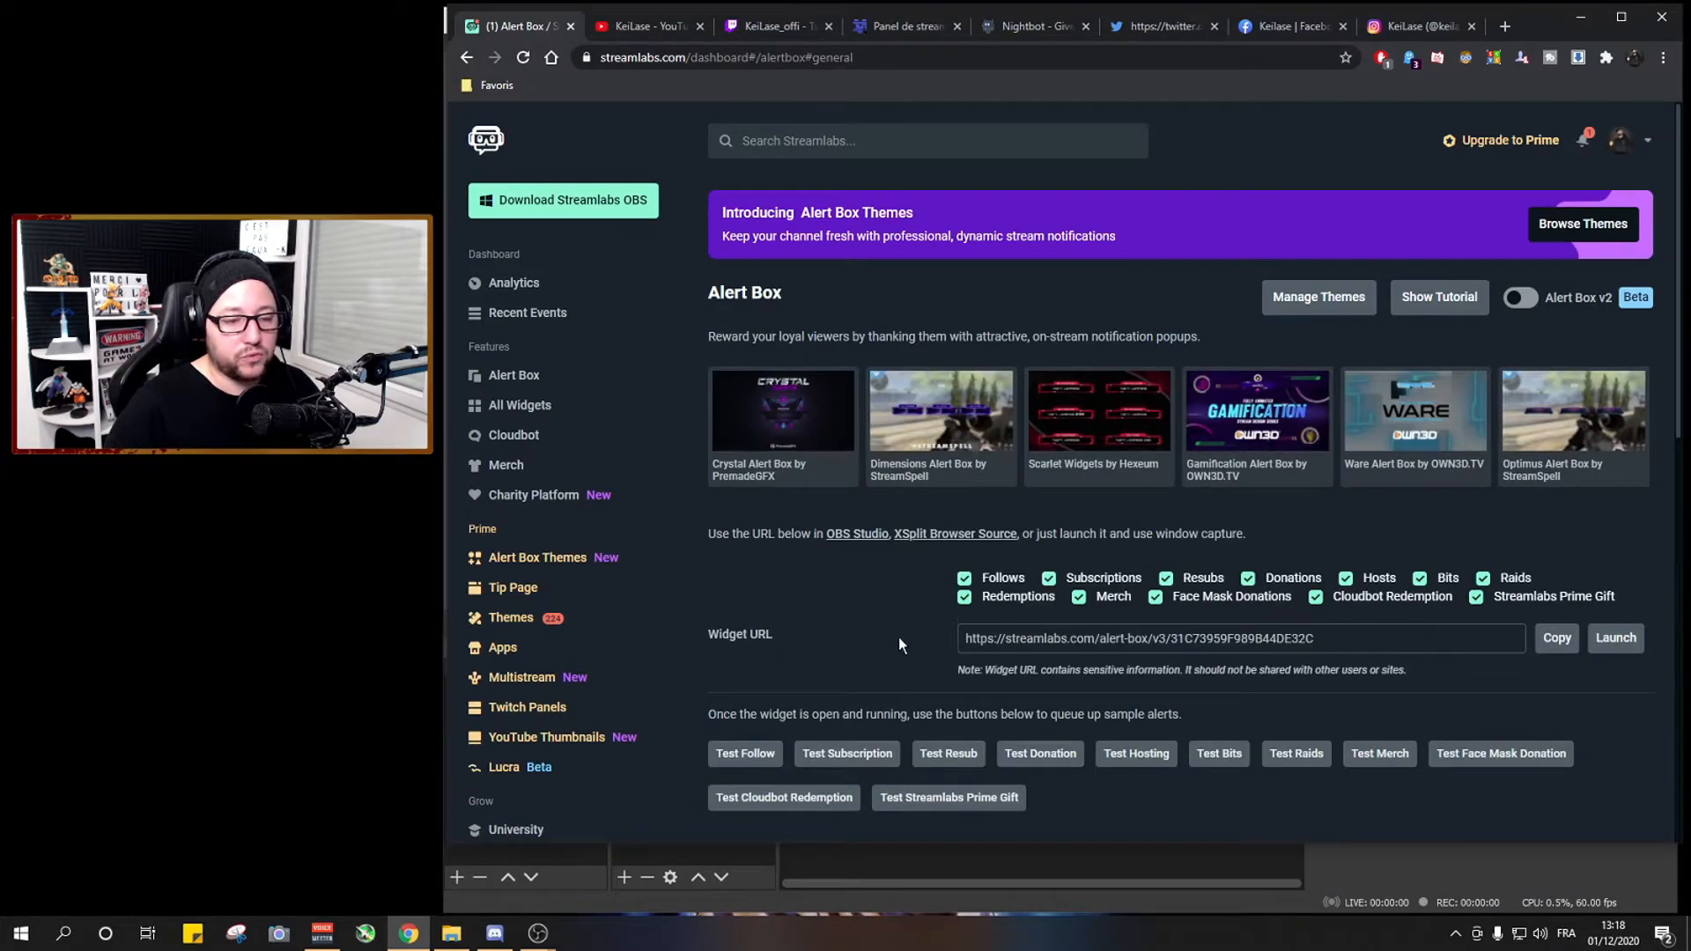
{"action": "left_click_drag", "start_coordinate": [1318, 640], "coordinate": [967, 636]}
{"action": "left_click", "coordinate": [1228, 636]}
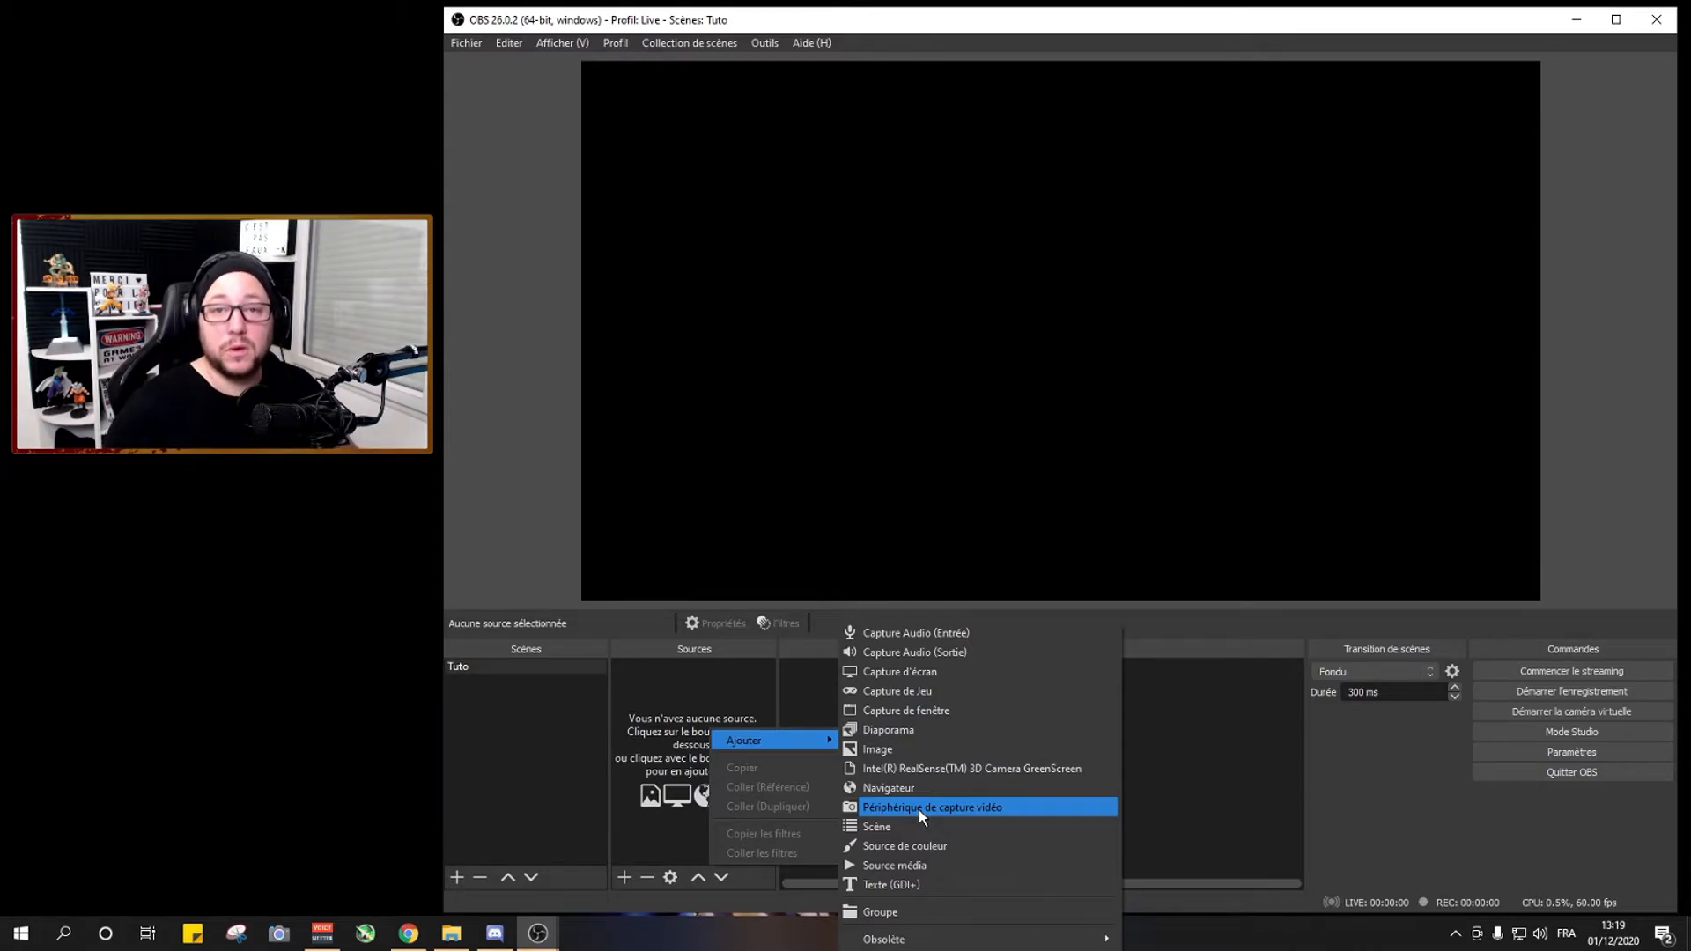
Add a video capture device source named webcam to the Tuto scene in OBS
{"action": "left_click", "coordinate": [919, 808]}
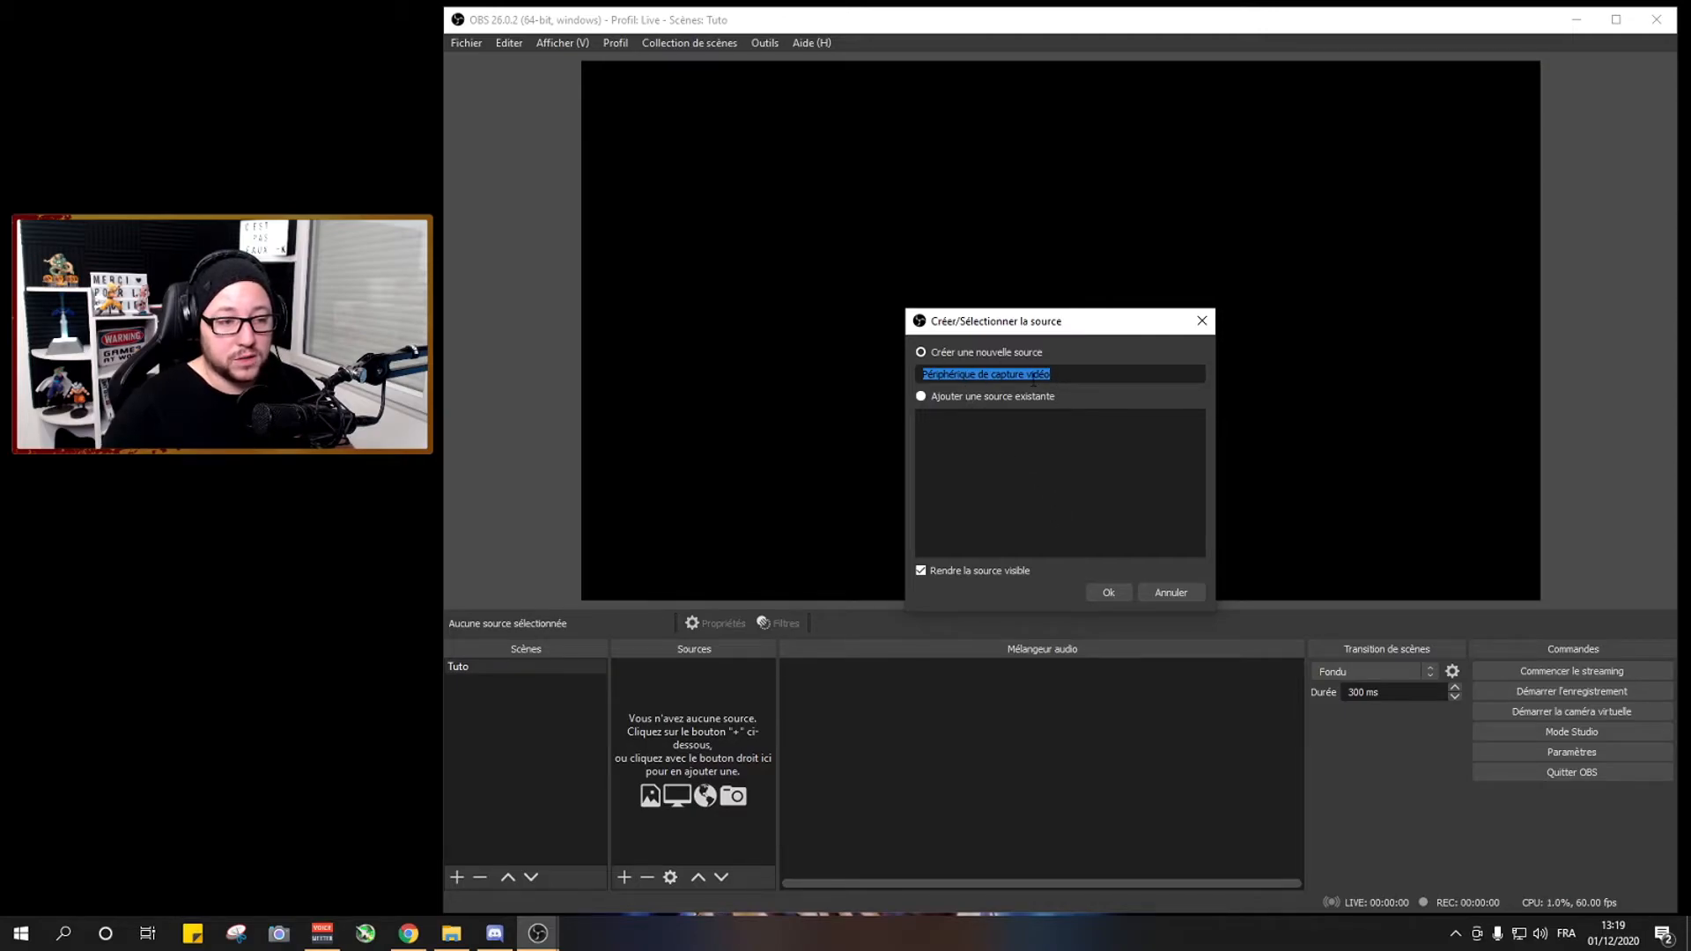
{"action": "type", "text": "webcam"}
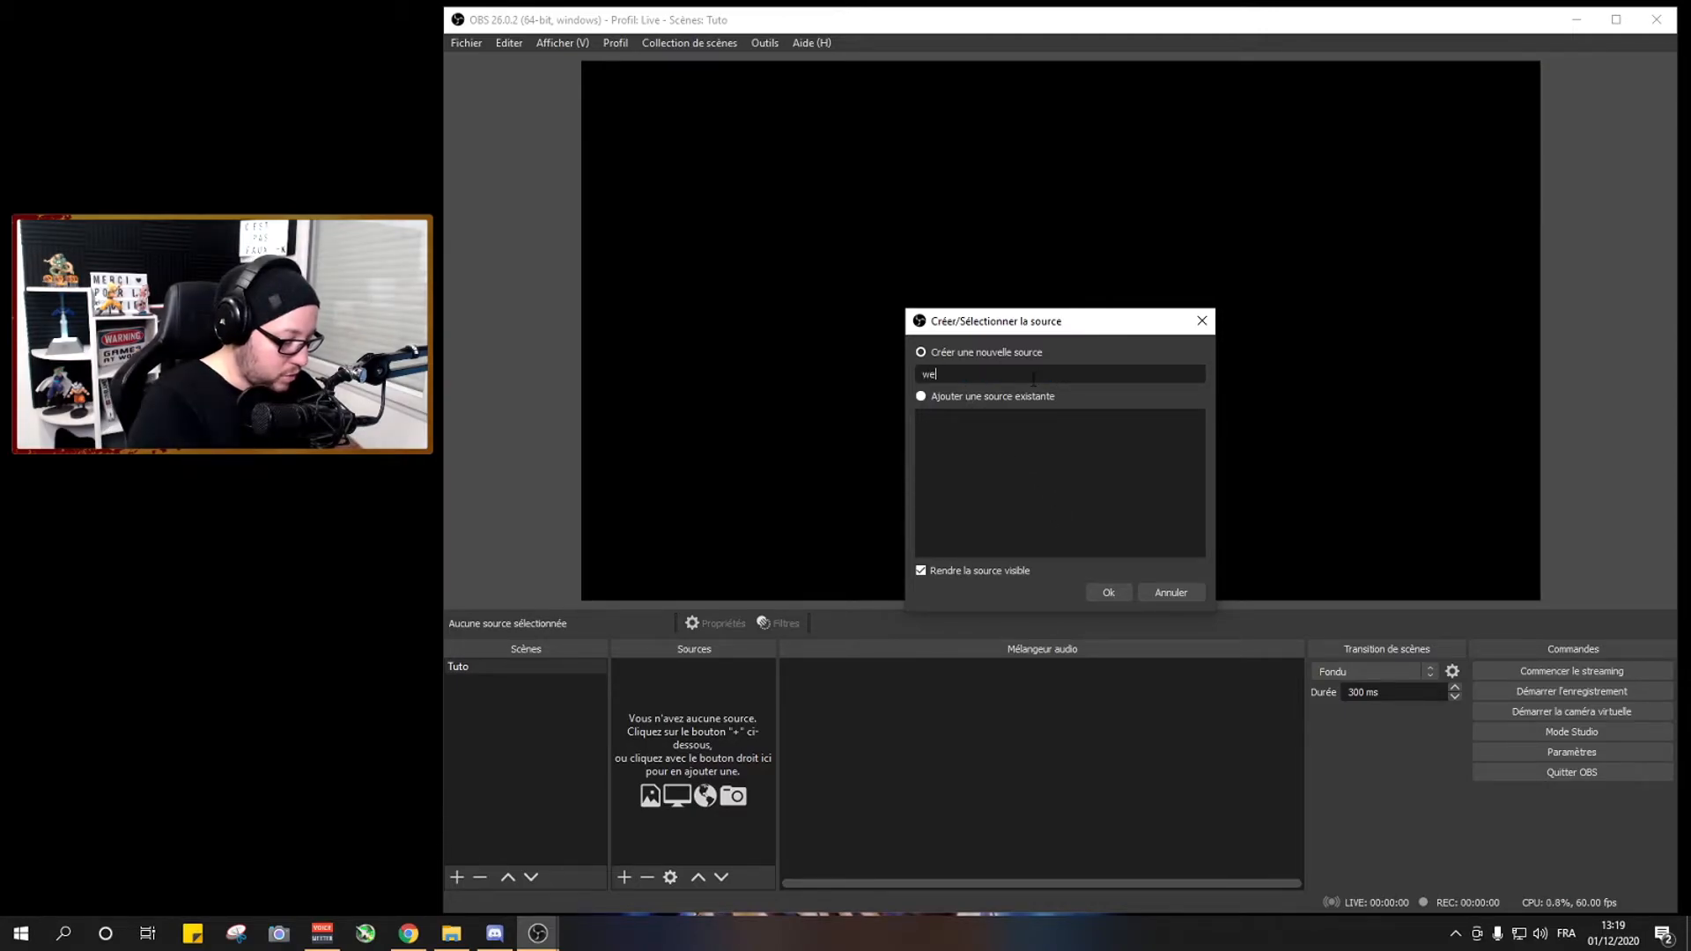
{"action": "left_click", "coordinate": [1109, 593]}
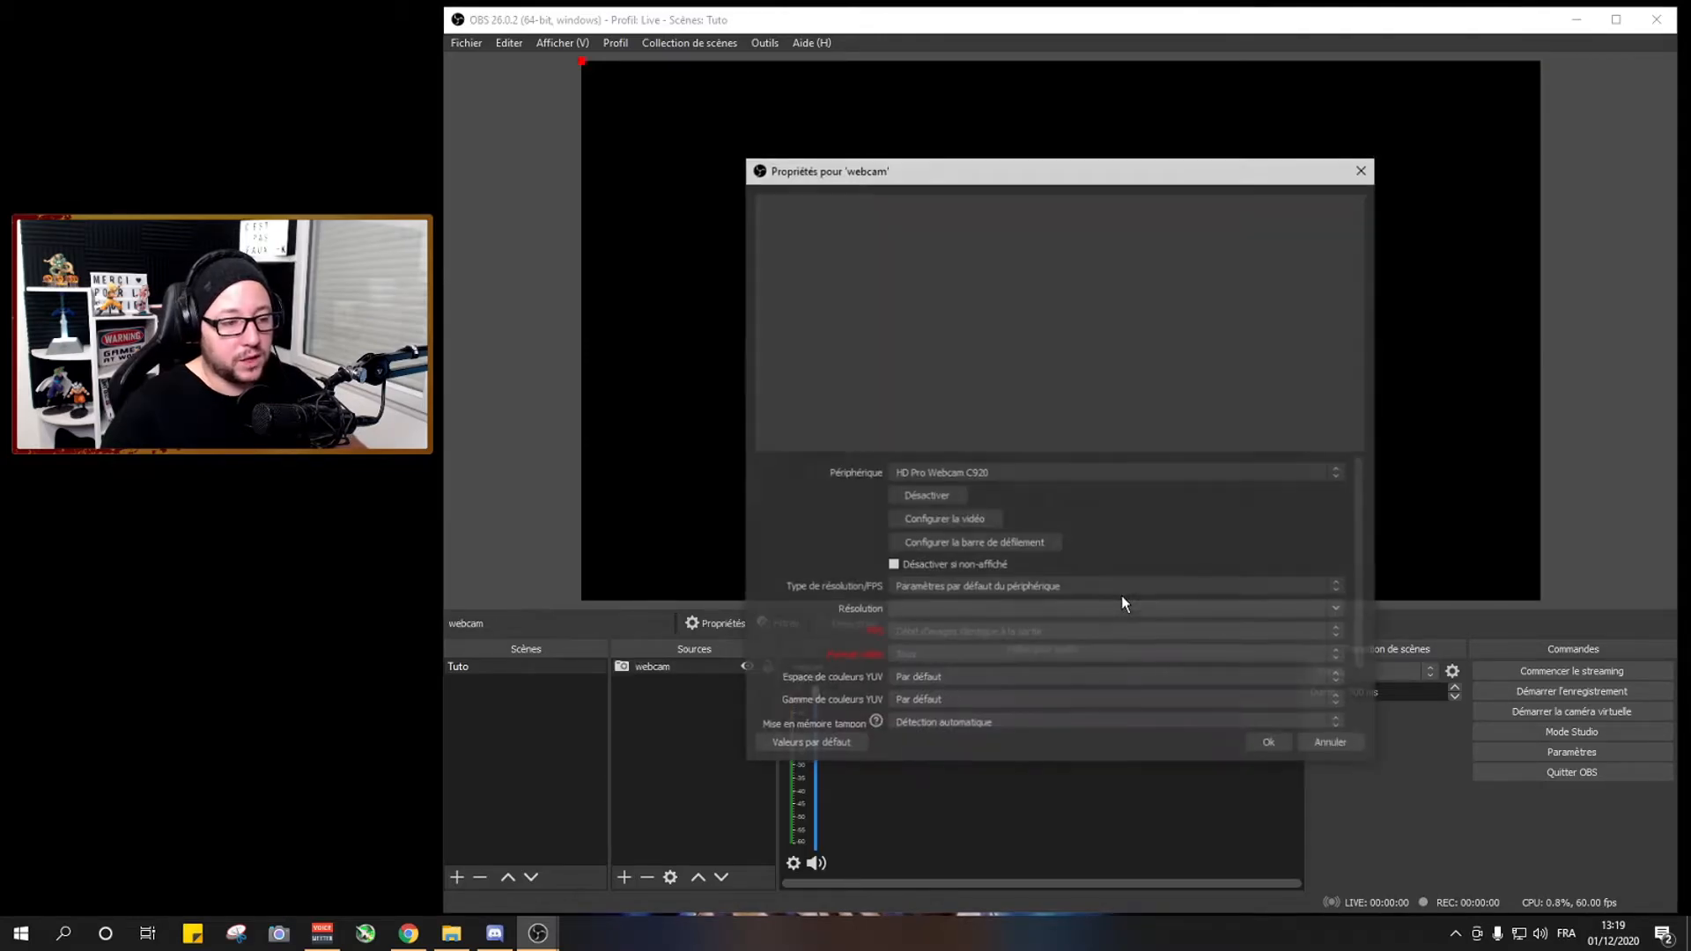
Set the webcam source's capture device to HD Pro Webcam C920
{"action": "left_click_drag", "start_coordinate": [1045, 171], "coordinate": [1041, 82]}
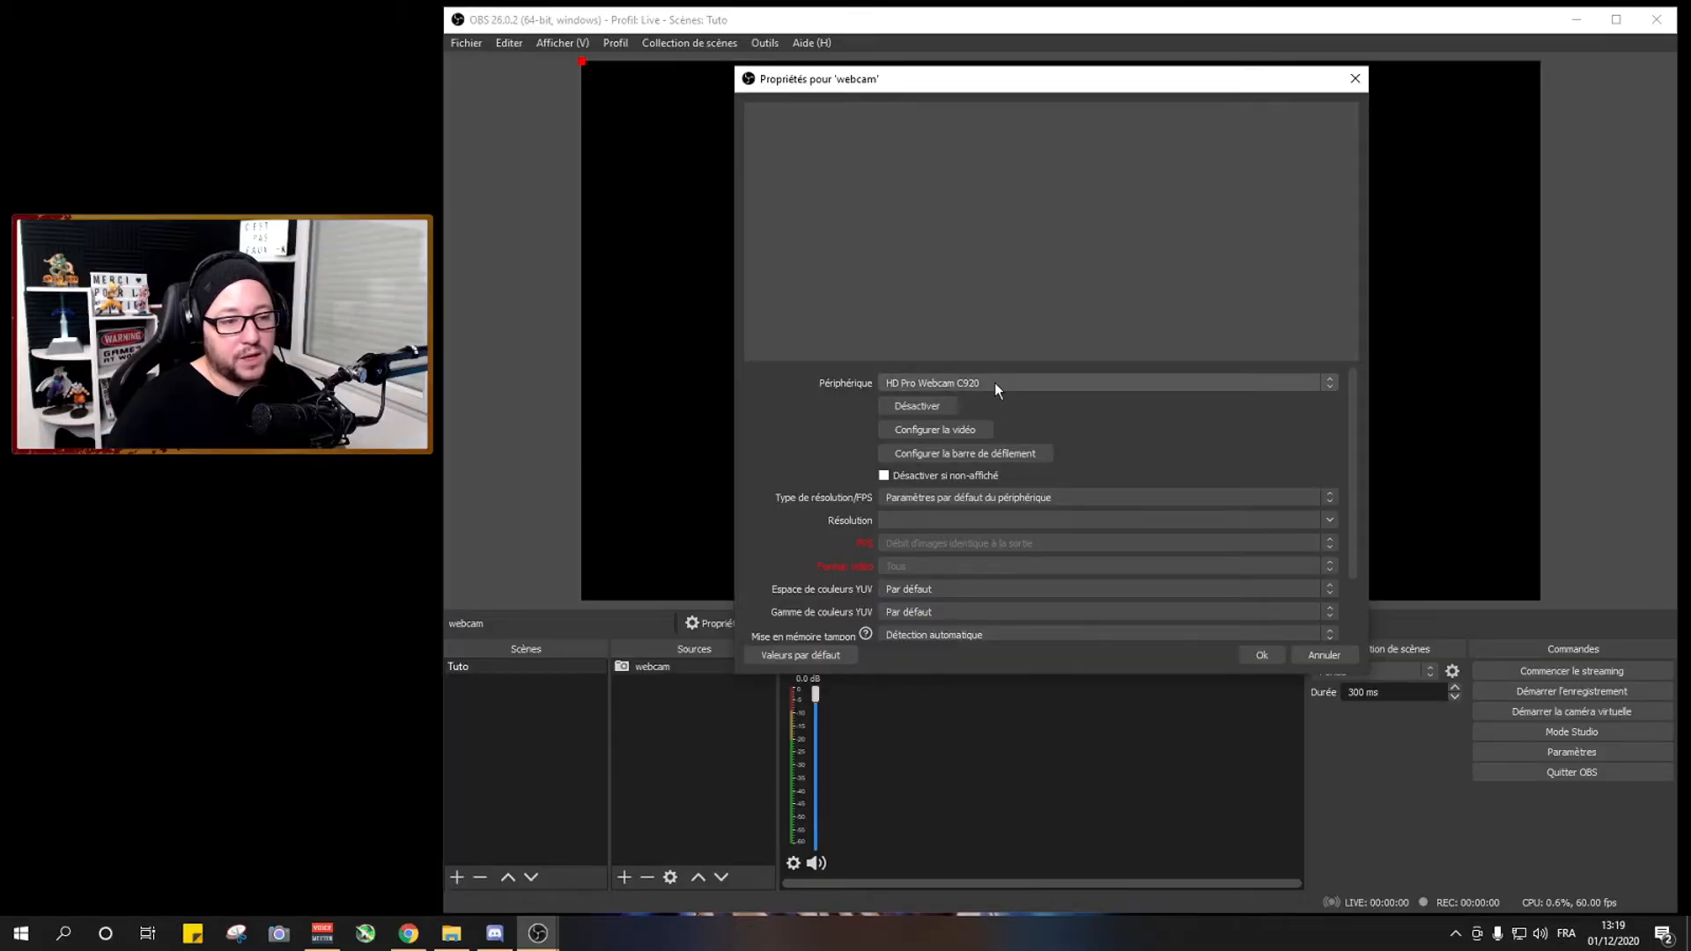
{"action": "left_click", "coordinate": [995, 382]}
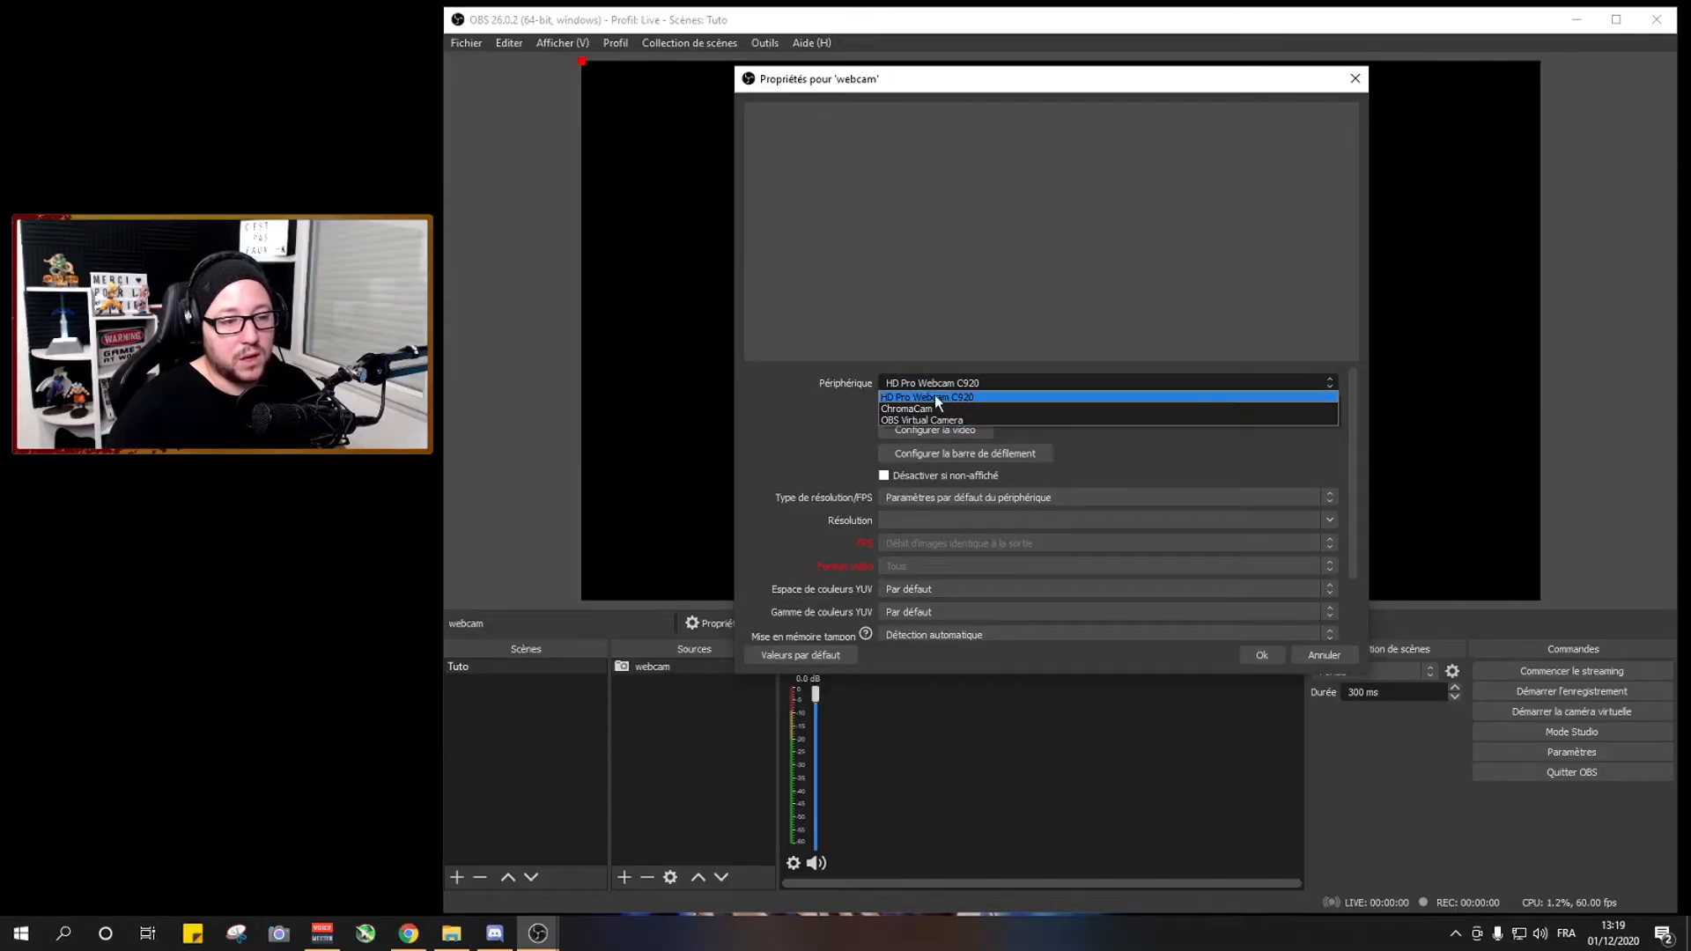
{"action": "left_click", "coordinate": [956, 396]}
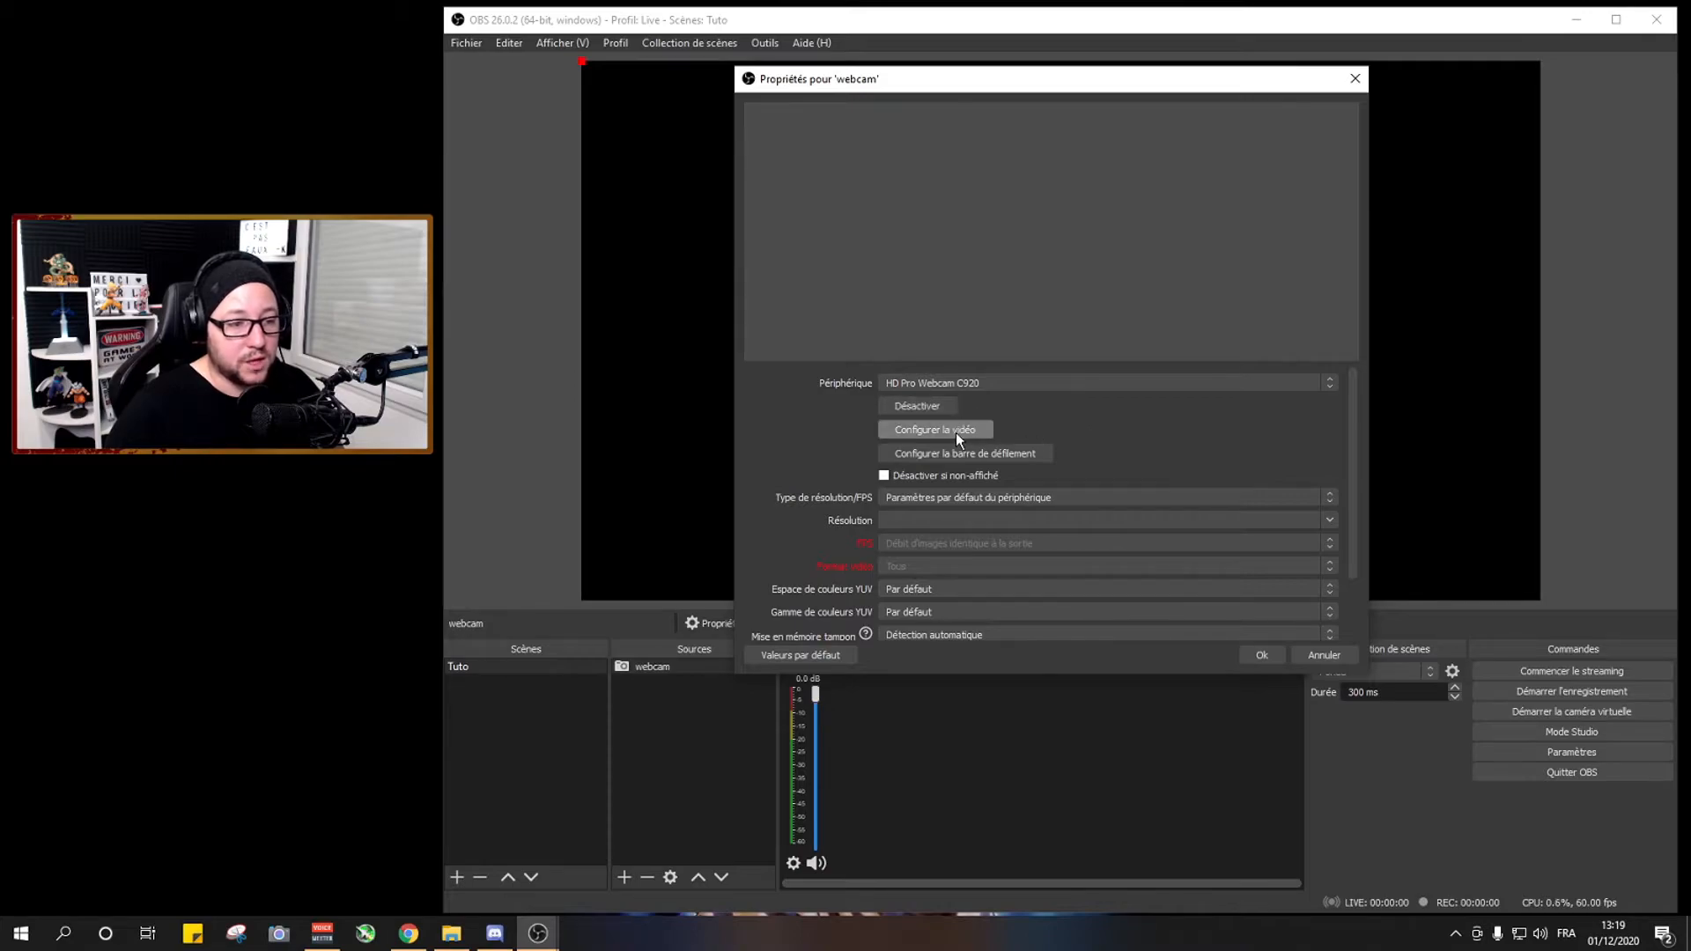
Examine the webcam's video processing and camera control settings, and leave them without saving changes
{"action": "left_click", "coordinate": [933, 431]}
{"action": "left_click_drag", "start_coordinate": [364, 147], "coordinate": [465, 93]}
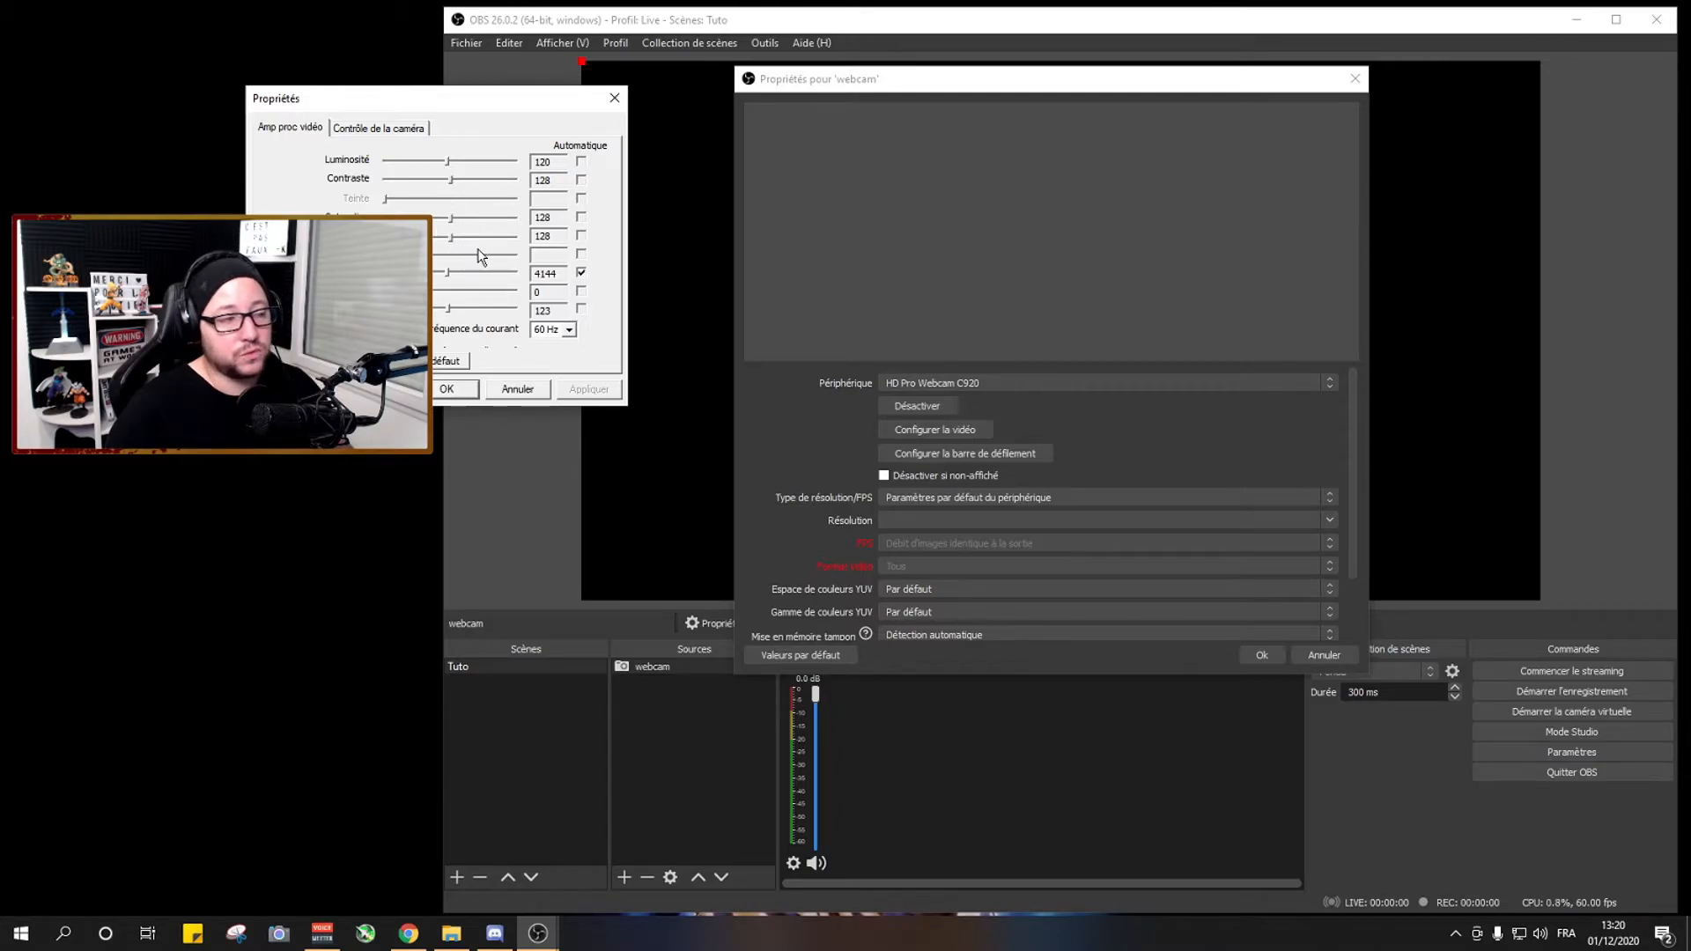
{"action": "left_click", "coordinate": [356, 129]}
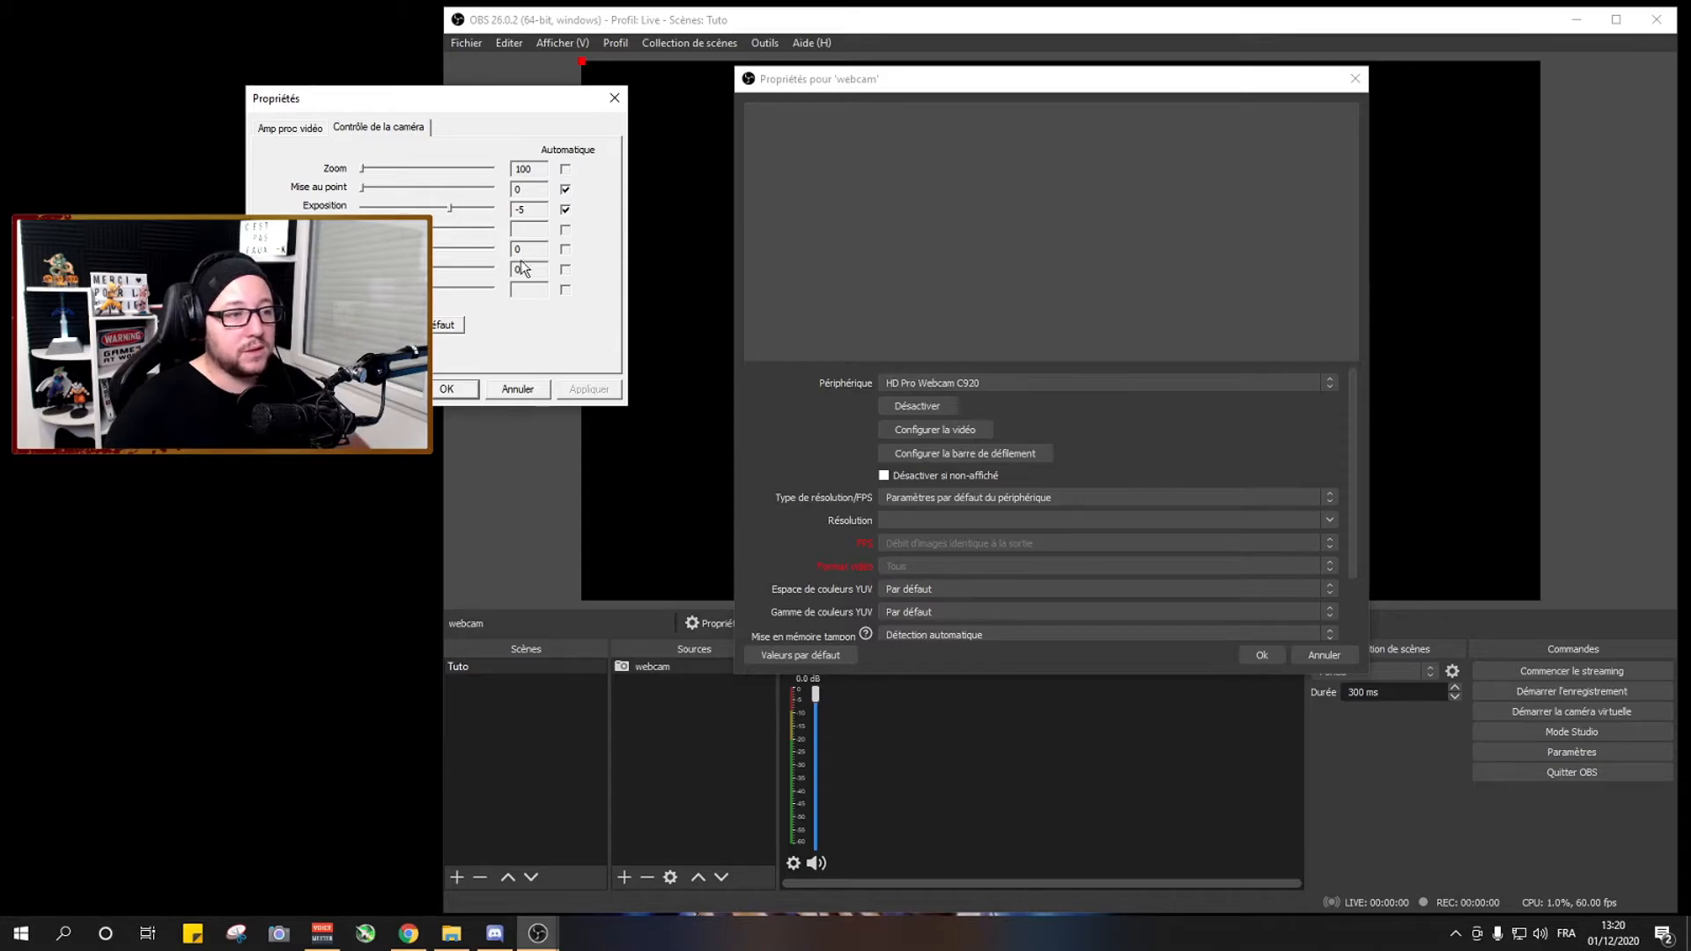
{"action": "left_click", "coordinate": [531, 394]}
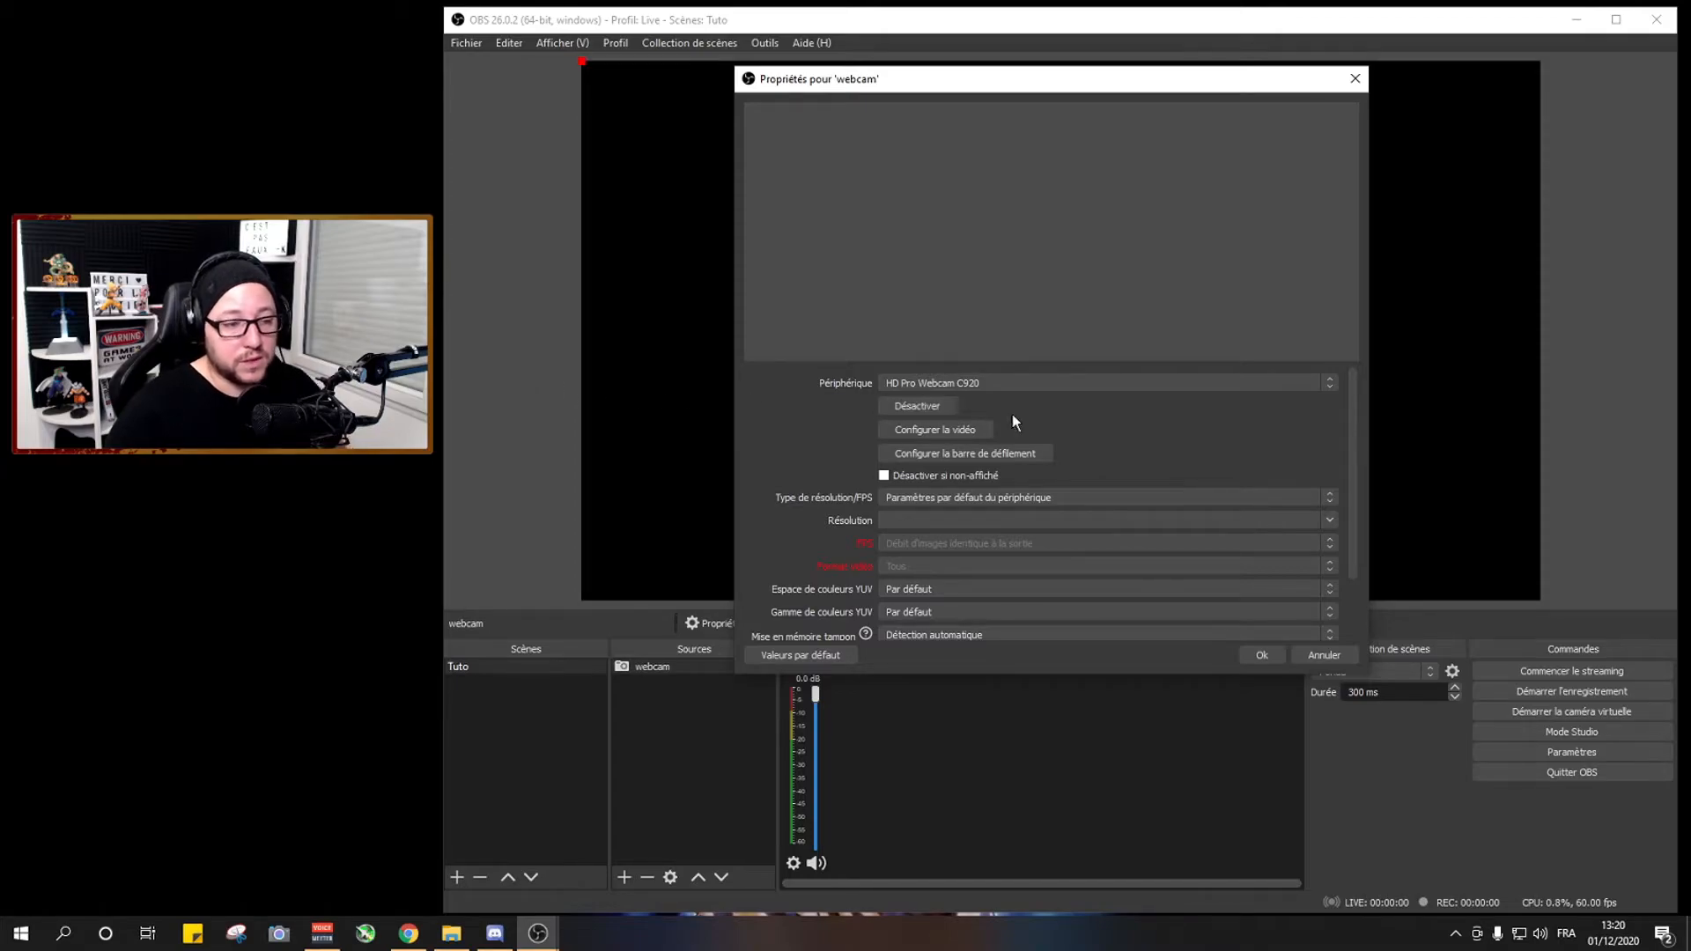
Set the webcam source's resolution type to Personnalisé and its resolution to 1920x1080
{"action": "left_click", "coordinate": [968, 499]}
{"action": "left_click", "coordinate": [969, 500]}
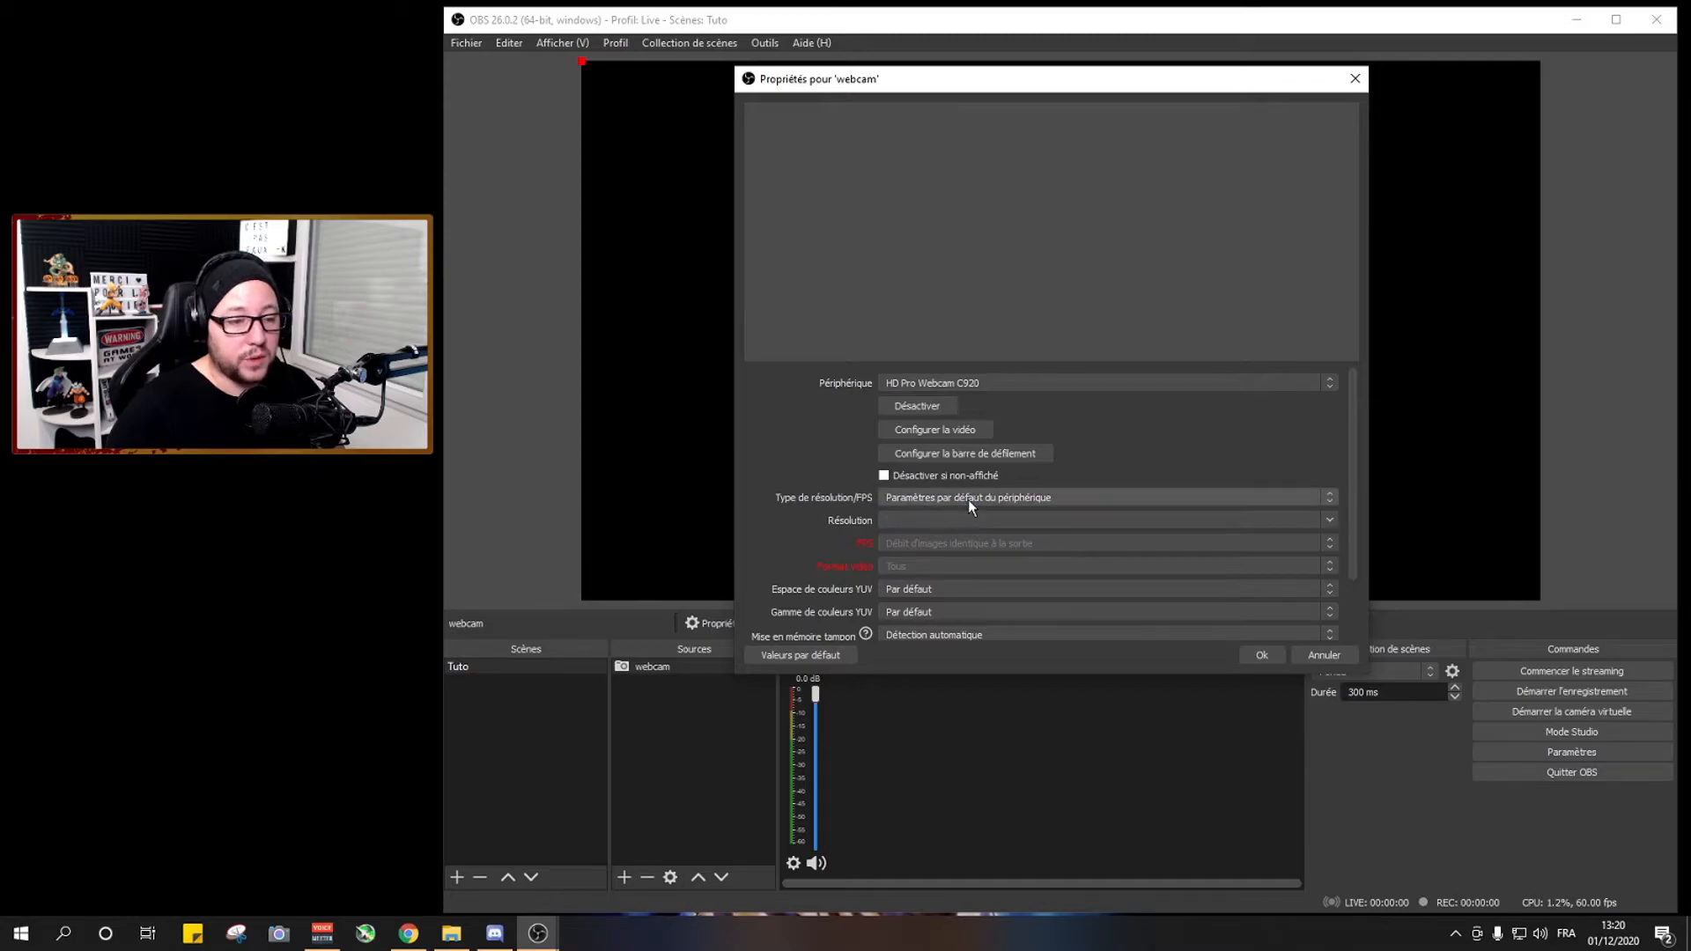
{"action": "left_click", "coordinate": [968, 499]}
{"action": "left_click", "coordinate": [927, 524]}
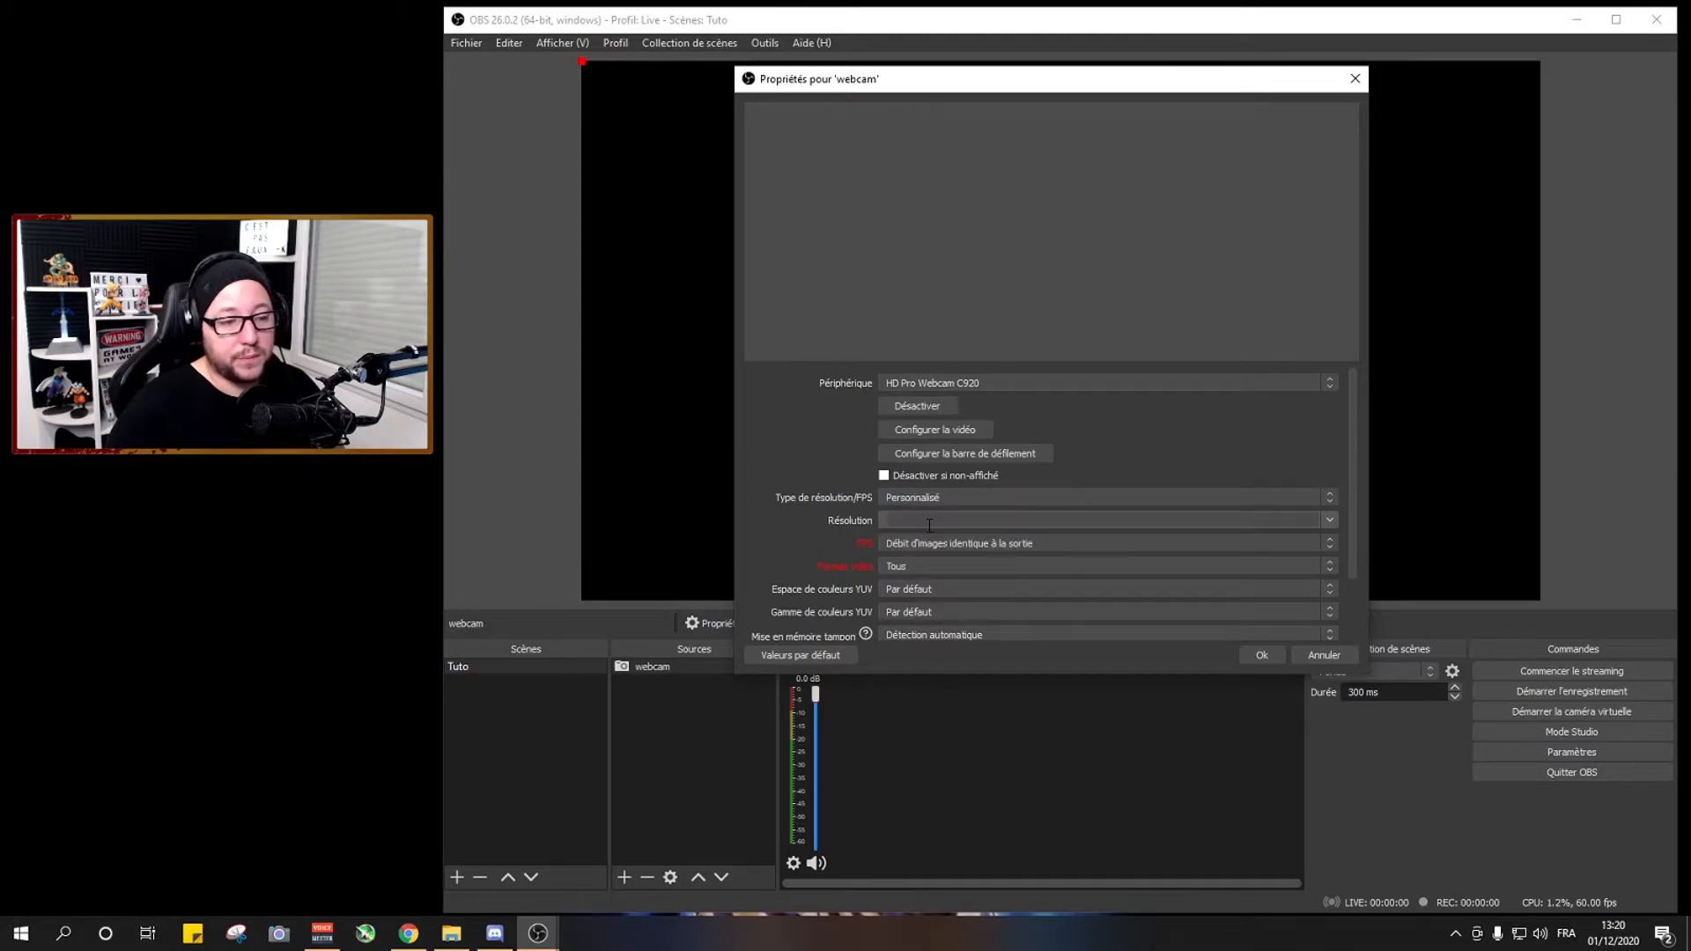
{"action": "left_click", "coordinate": [973, 519]}
{"action": "type", "text": "1920x1080"}
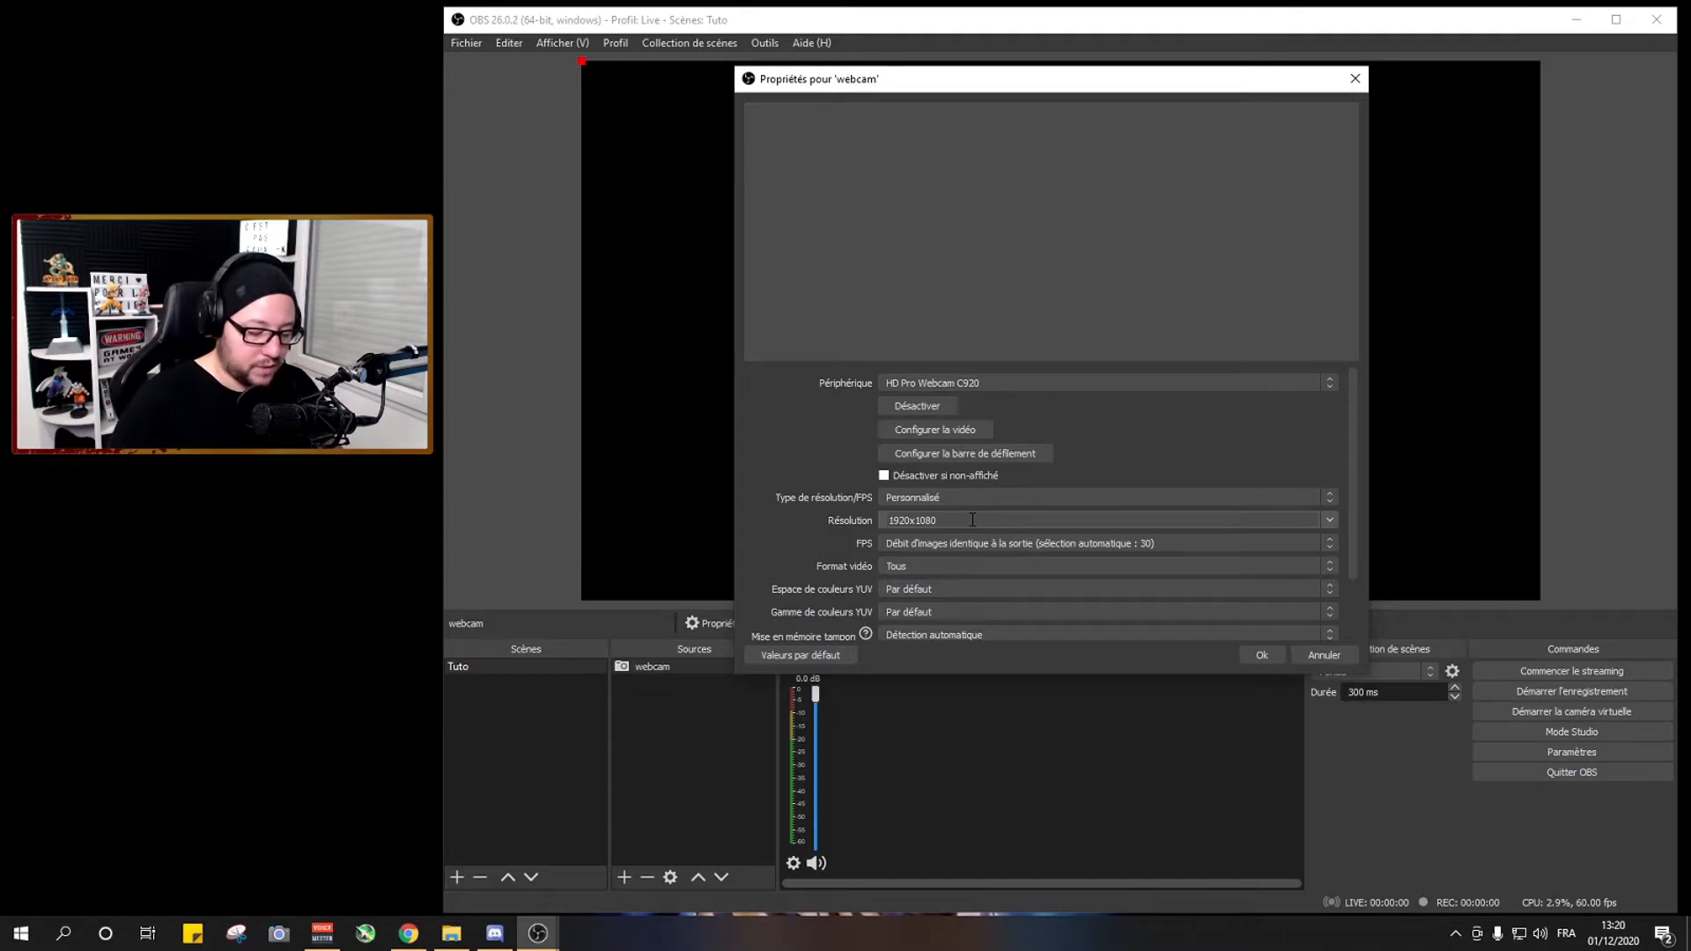
Review the FPS choices, the video format and the remaining options of the webcam source
{"action": "left_click", "coordinate": [1170, 543]}
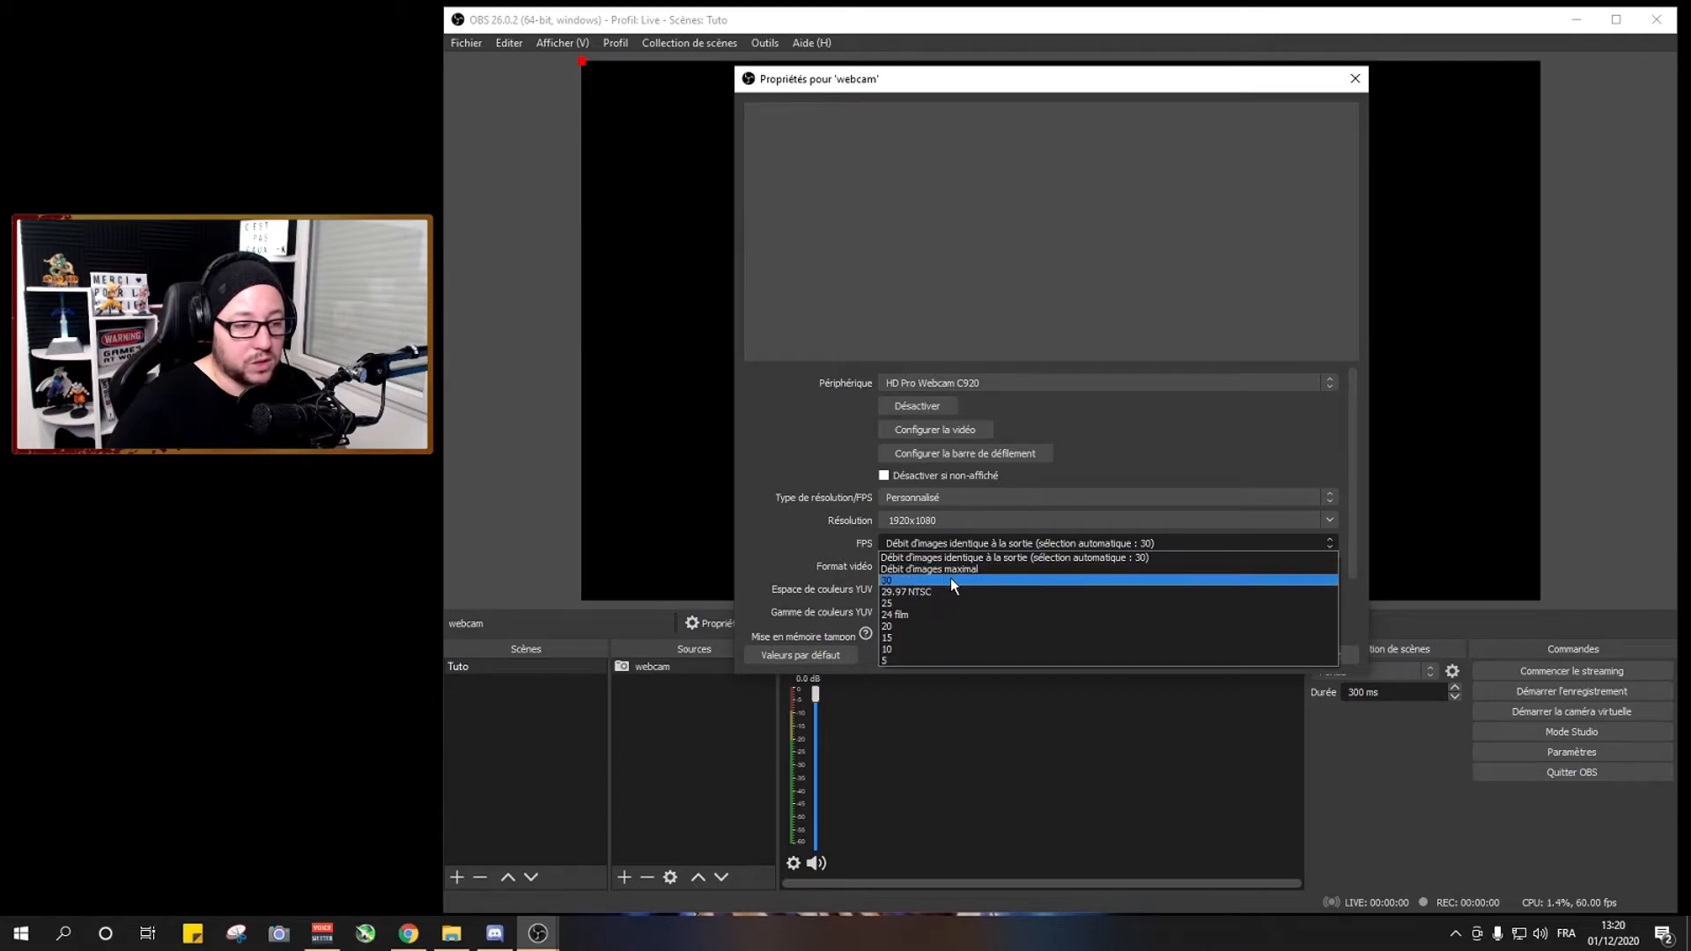
{"action": "left_click", "coordinate": [914, 569]}
{"action": "left_click", "coordinate": [913, 566]}
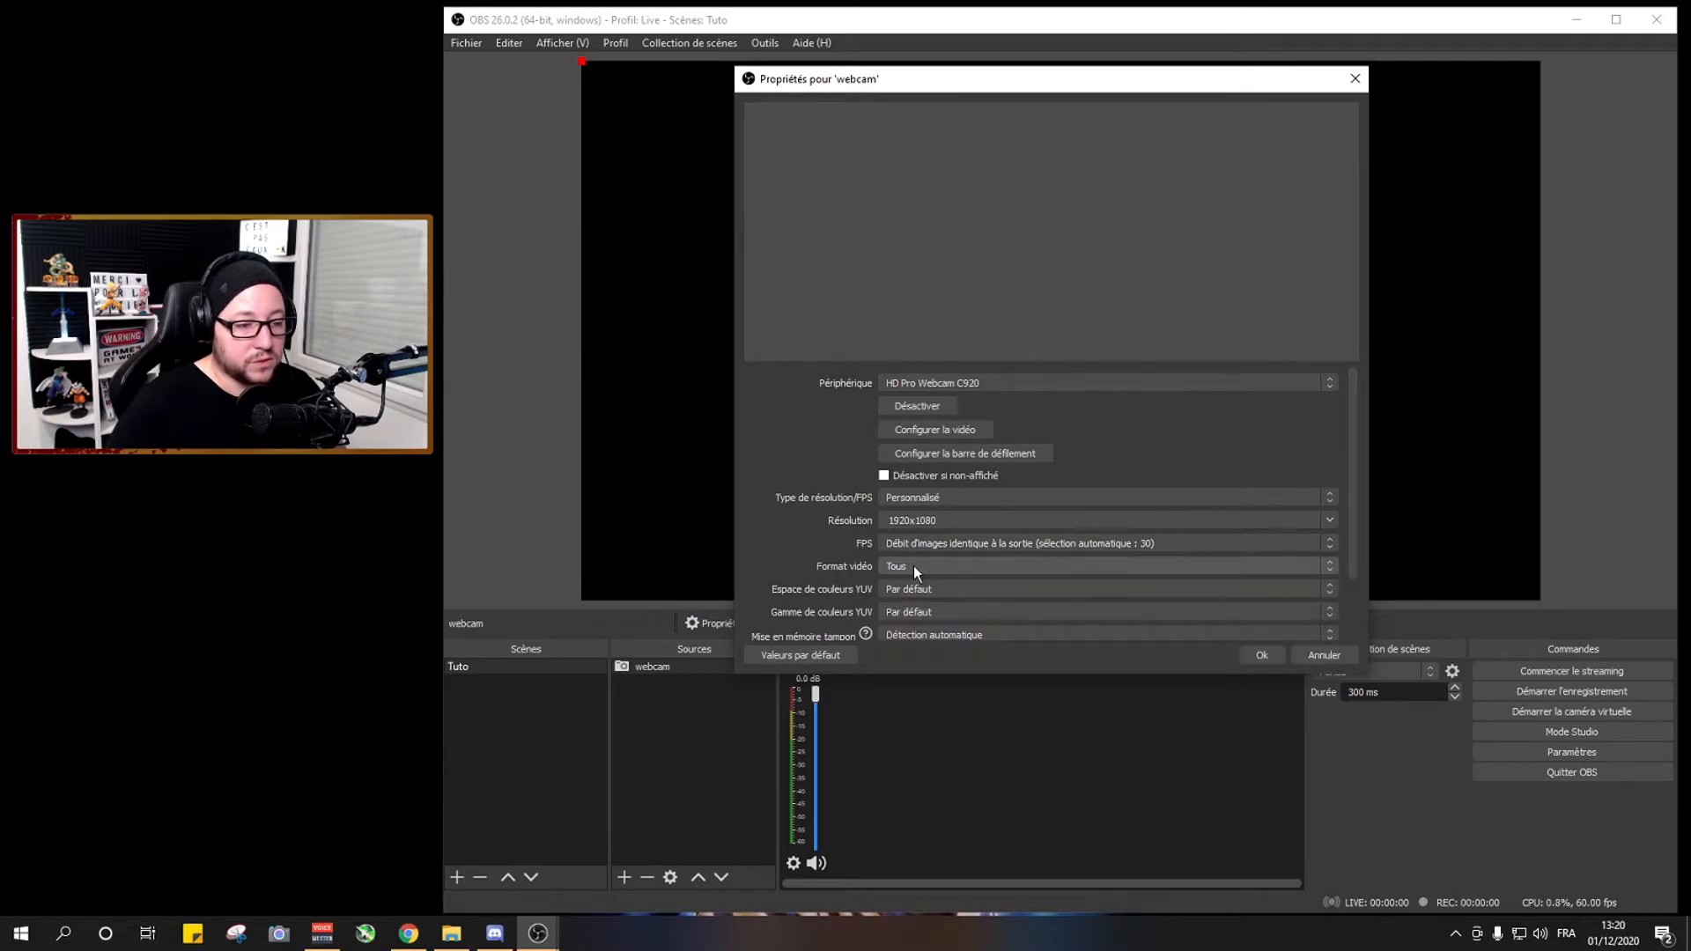
{"action": "scroll", "coordinate": [927, 605], "scroll_direction": "down", "scroll_amount": 2}
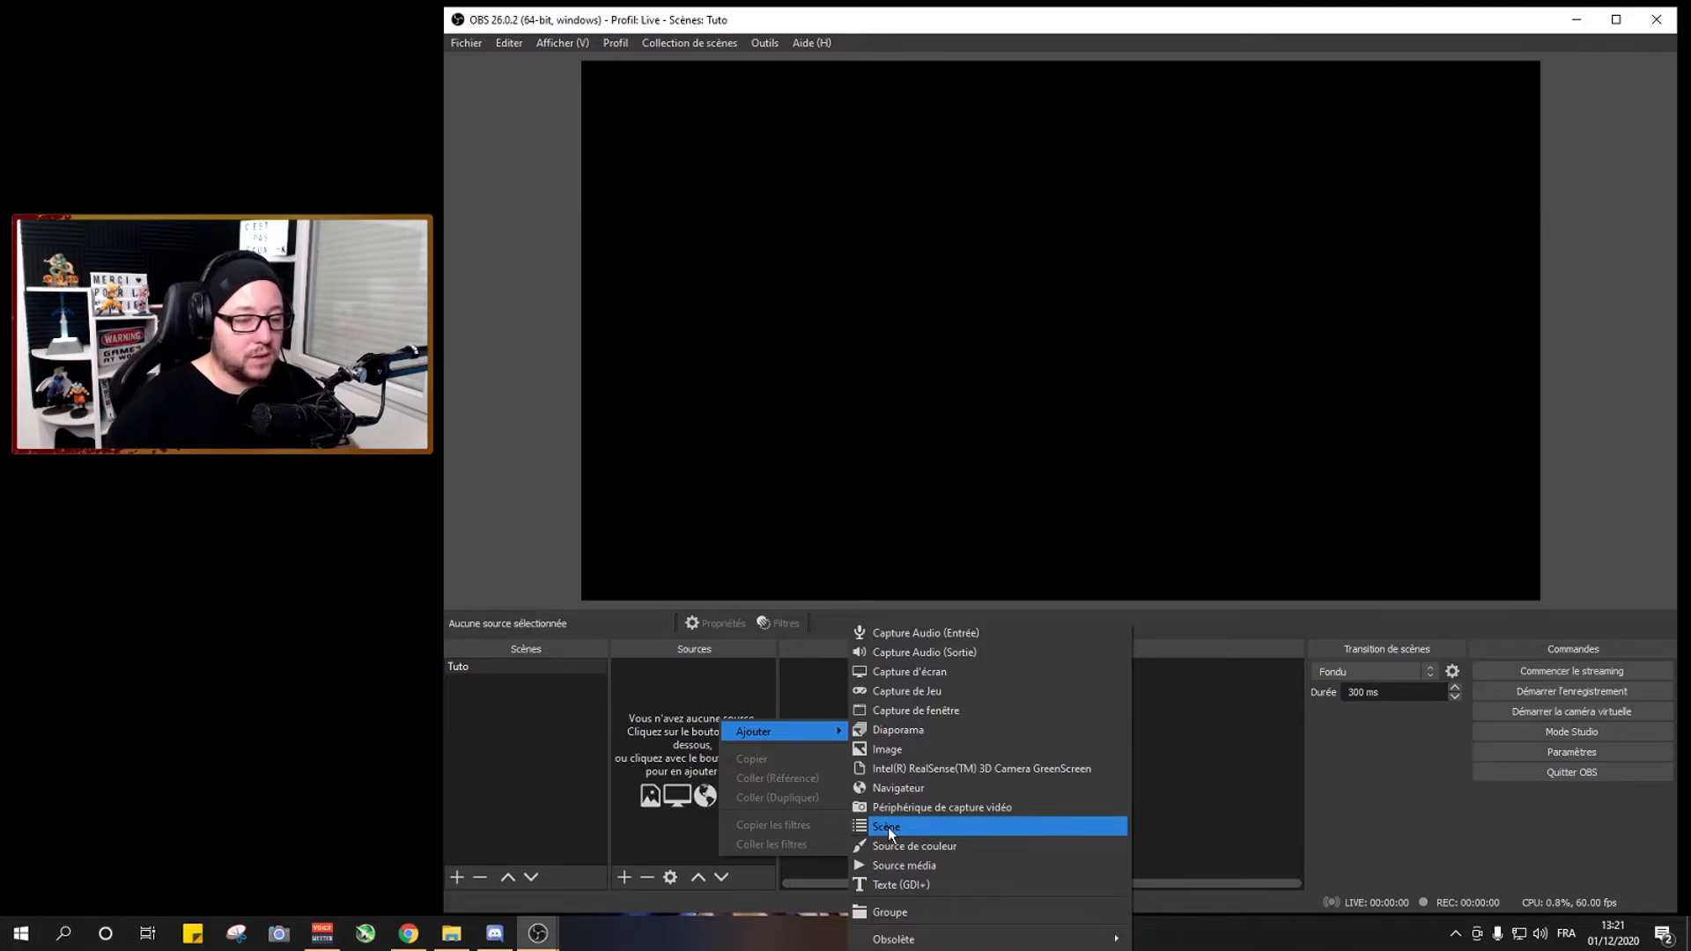
Create a new scene named Scène 2
{"action": "left_click", "coordinate": [504, 736]}
{"action": "right_click", "coordinate": [502, 736]}
{"action": "left_click", "coordinate": [539, 748]}
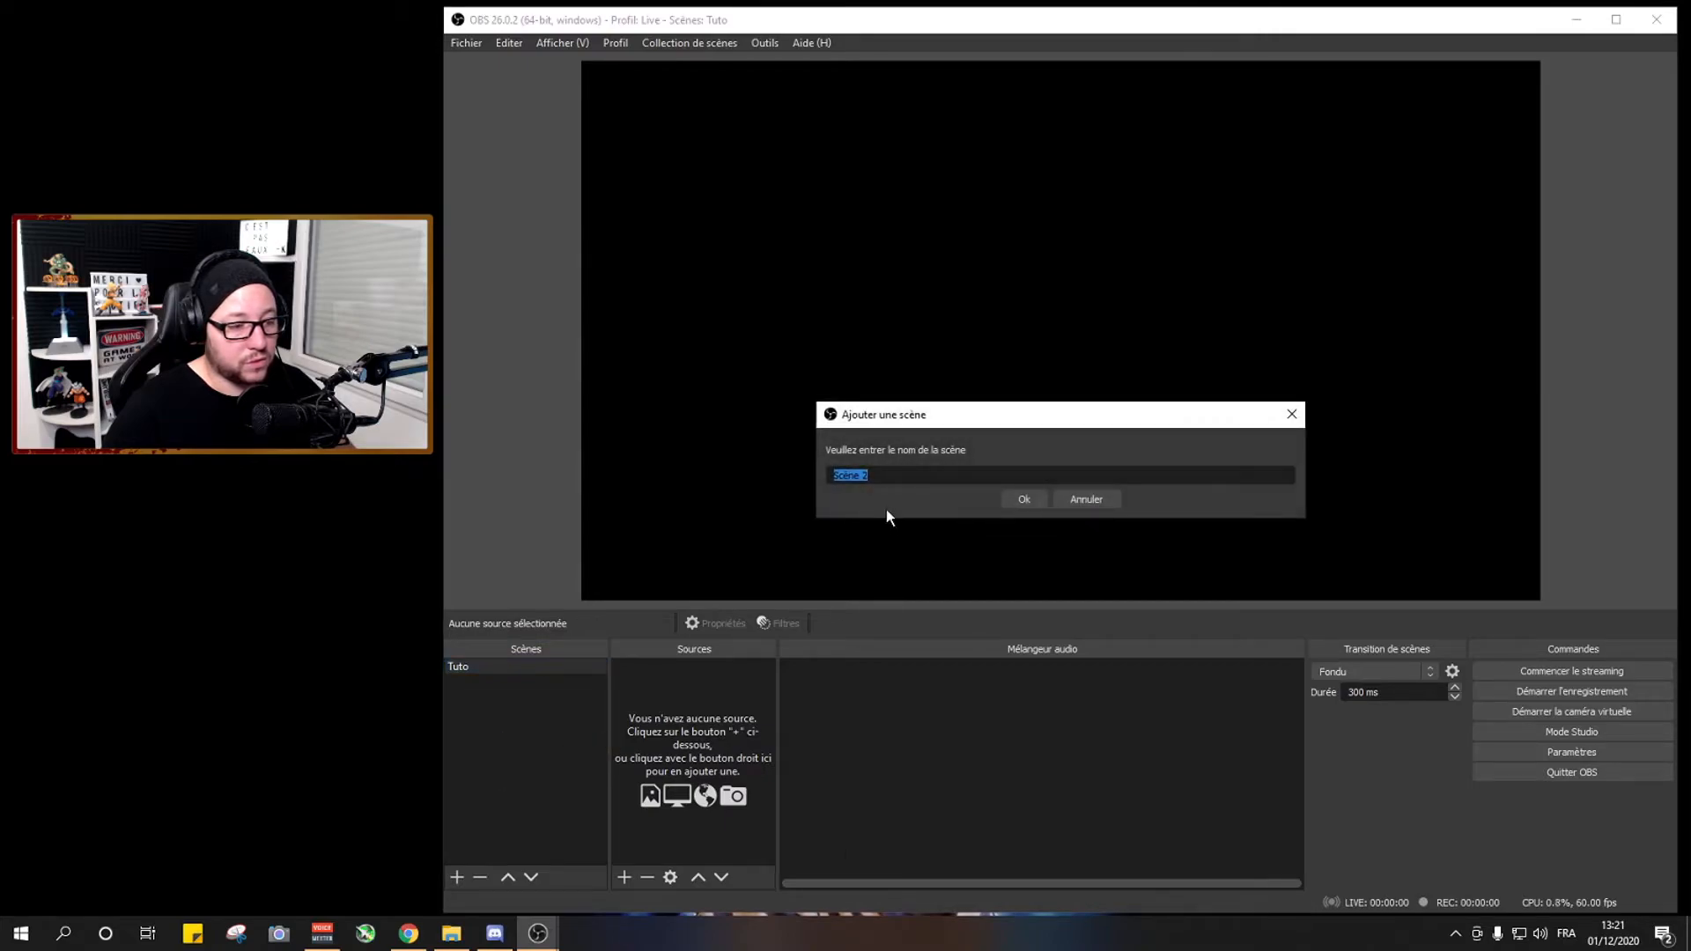
{"action": "key", "text": "Return"}
Add an image source showing the follow-bots thumbnail to Scène 2
{"action": "right_click", "coordinate": [653, 685]}
{"action": "mouse_move", "coordinate": [744, 698]}
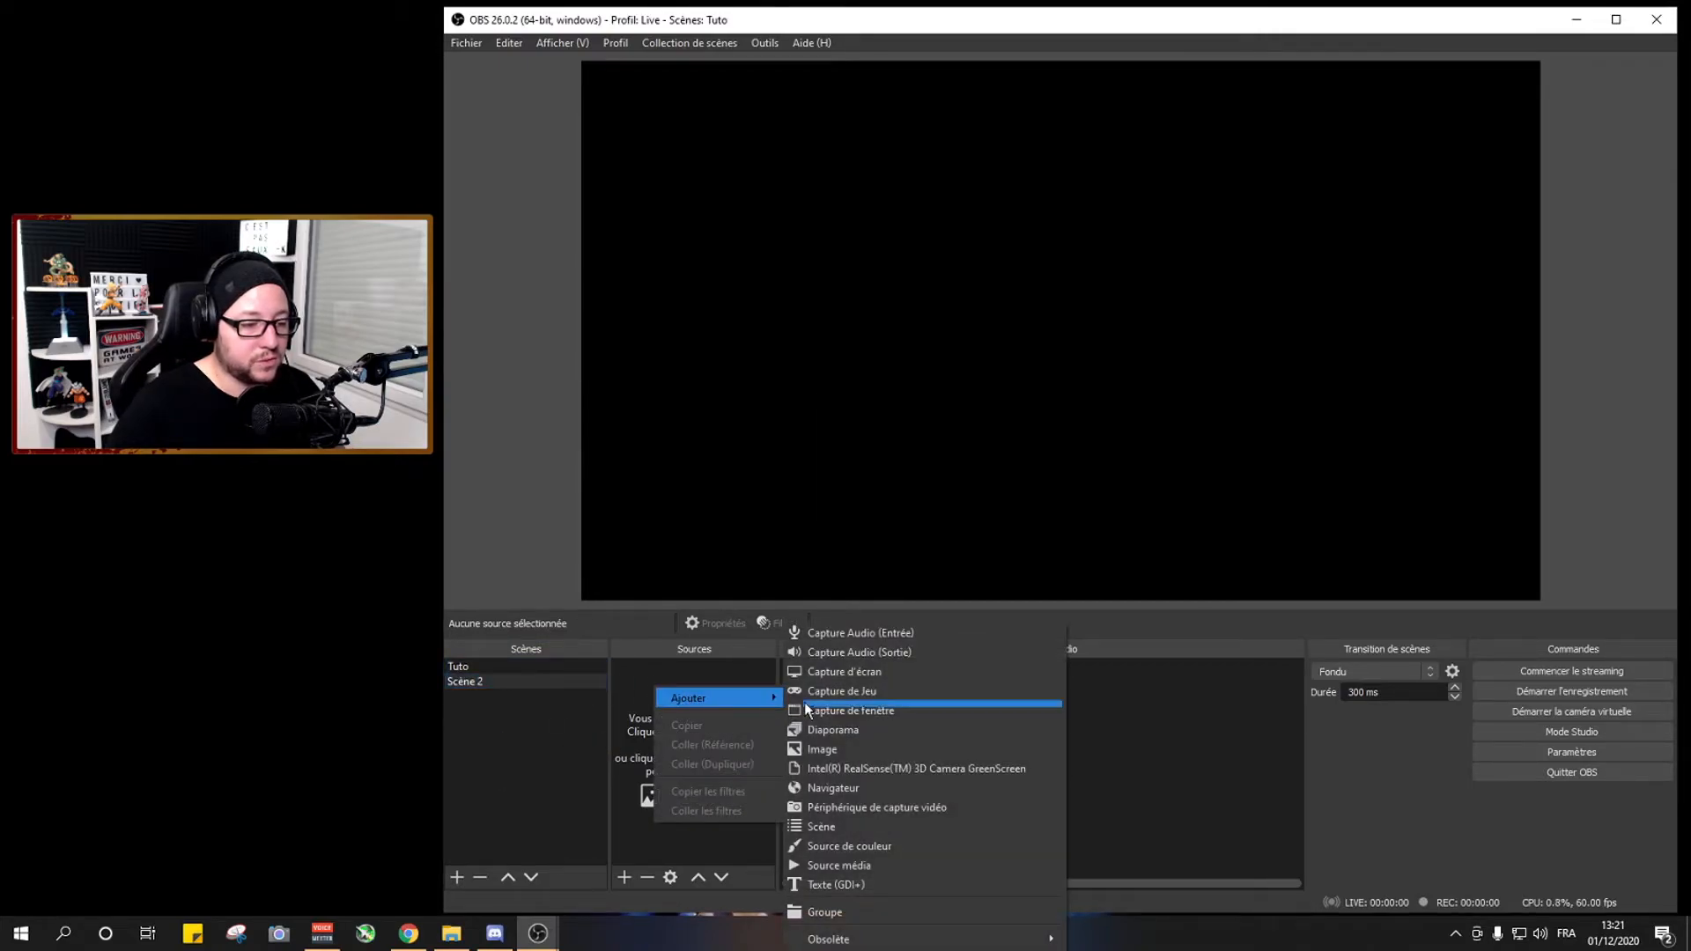
{"action": "left_click", "coordinate": [838, 747]}
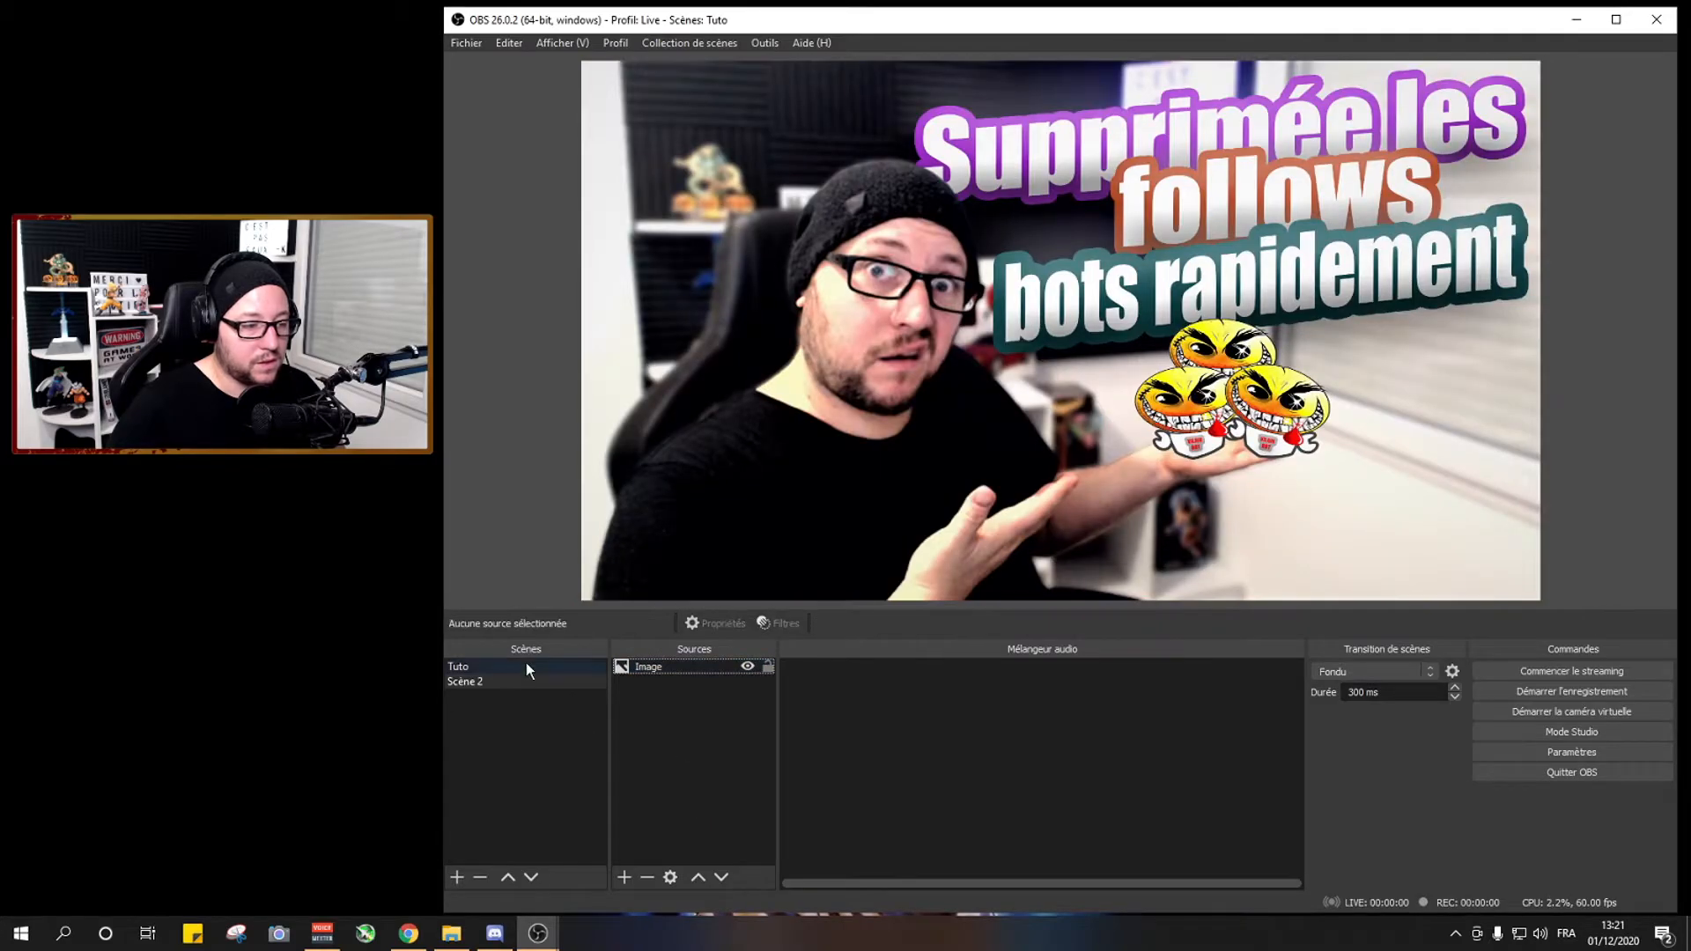
Add the existing Scène 2 as a scene source inside the Tuto scene
{"action": "left_click", "coordinate": [526, 664]}
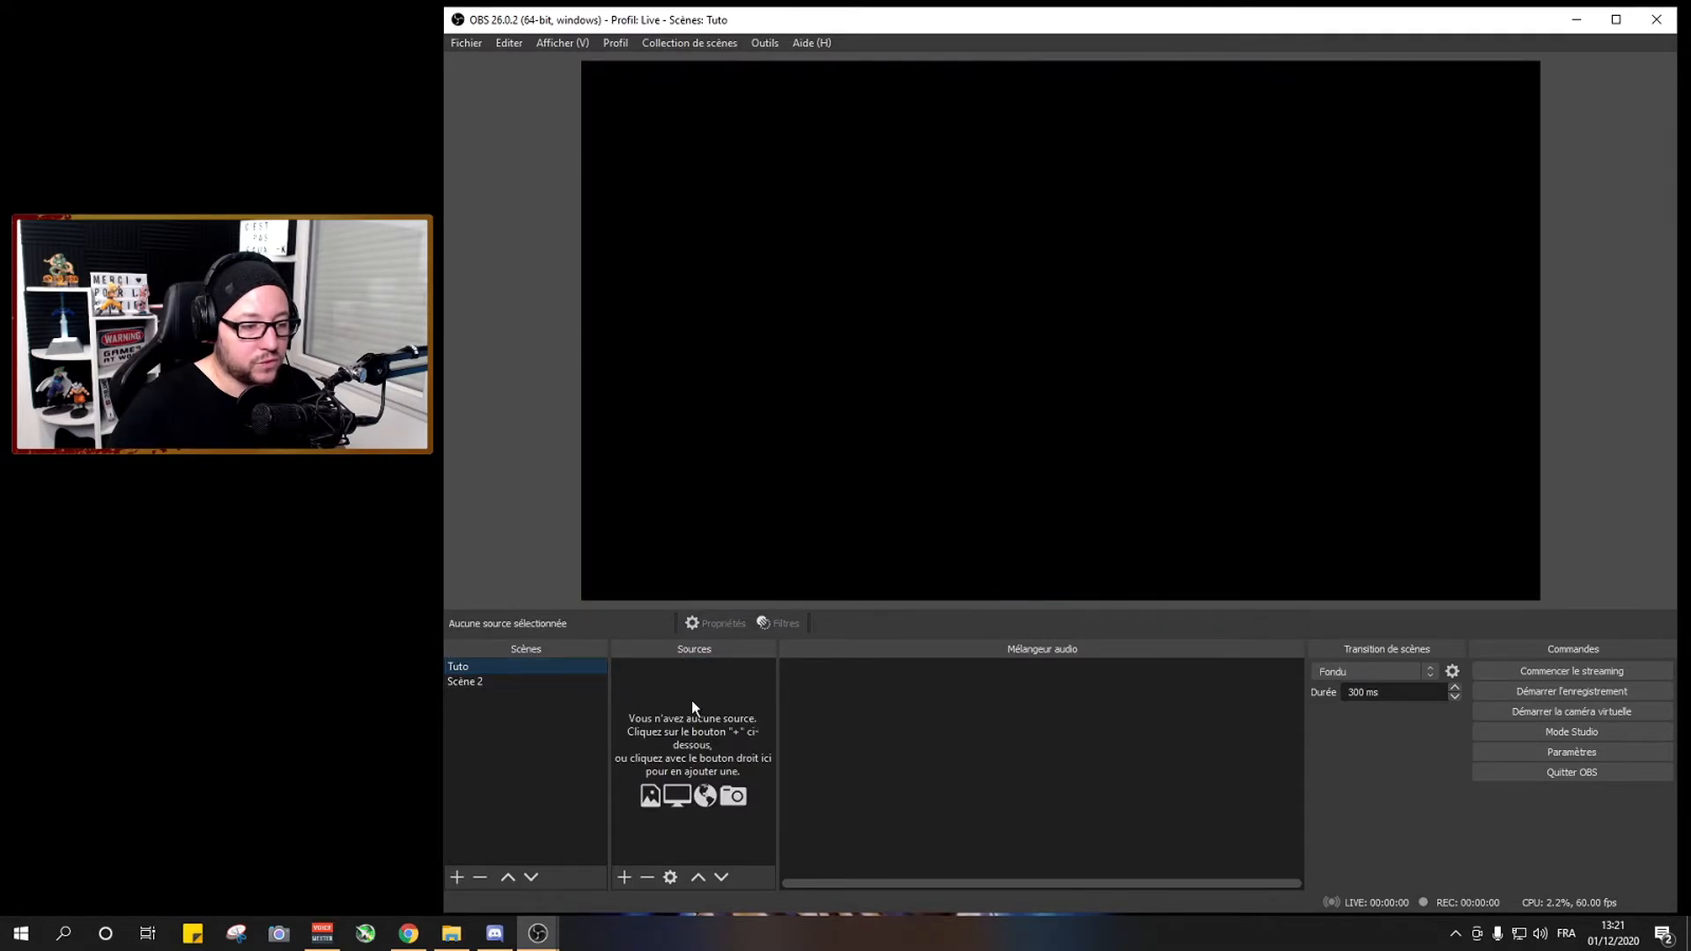
{"action": "right_click", "coordinate": [698, 705]}
{"action": "mouse_move", "coordinate": [743, 718]}
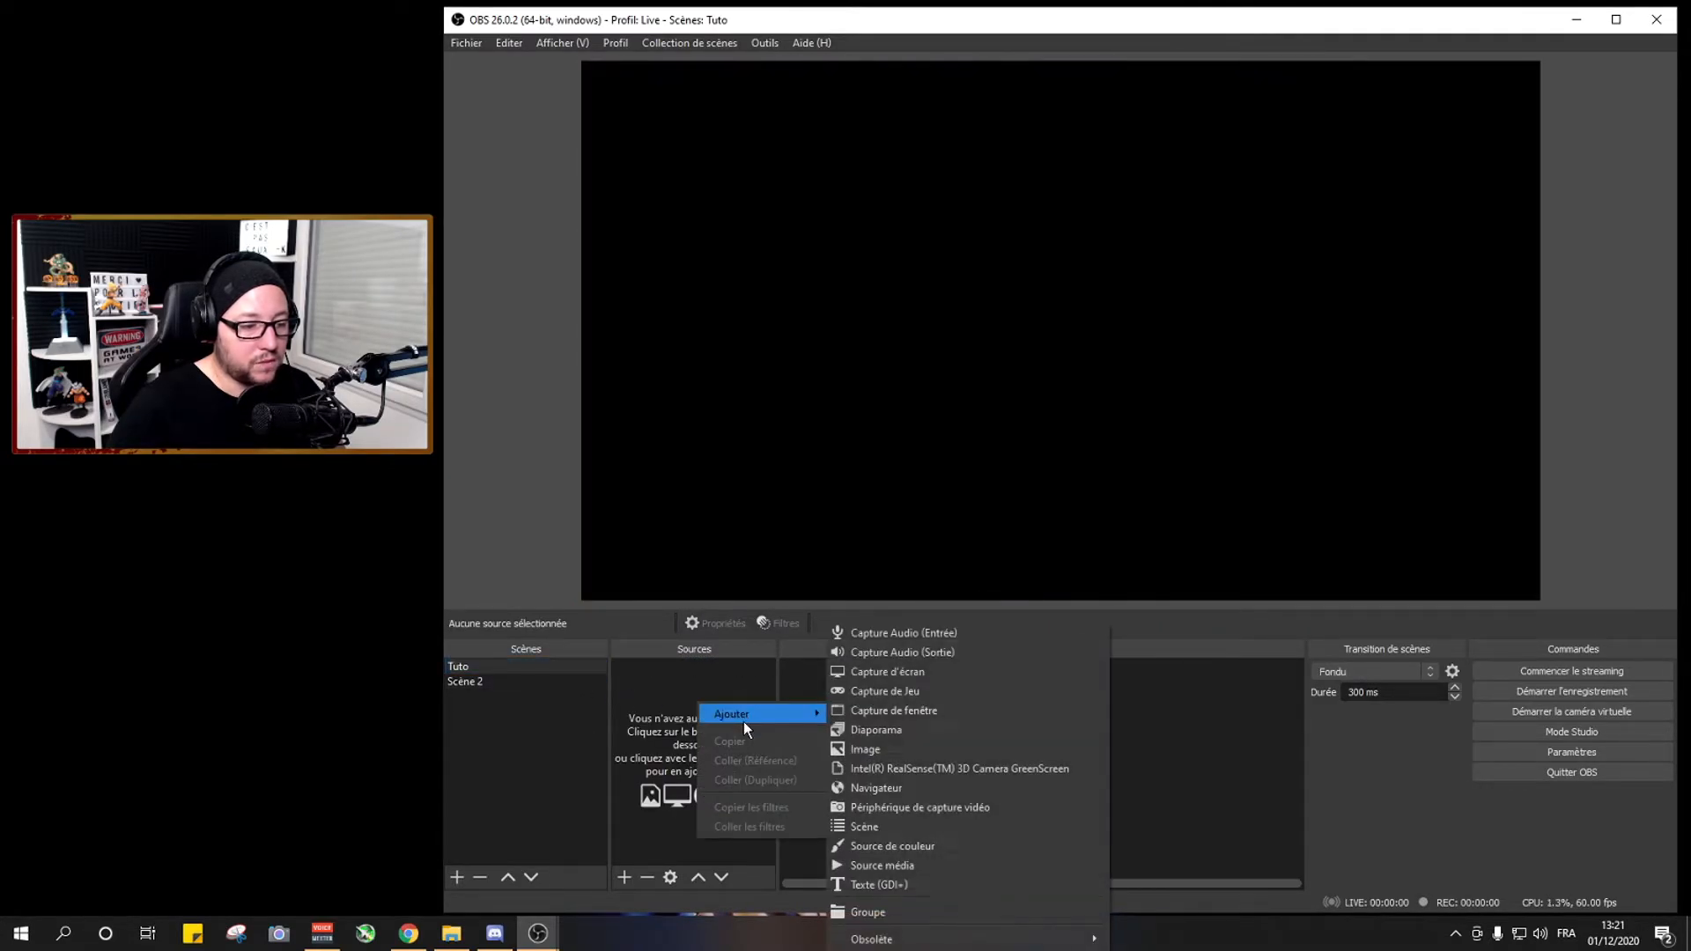
{"action": "left_click", "coordinate": [879, 826]}
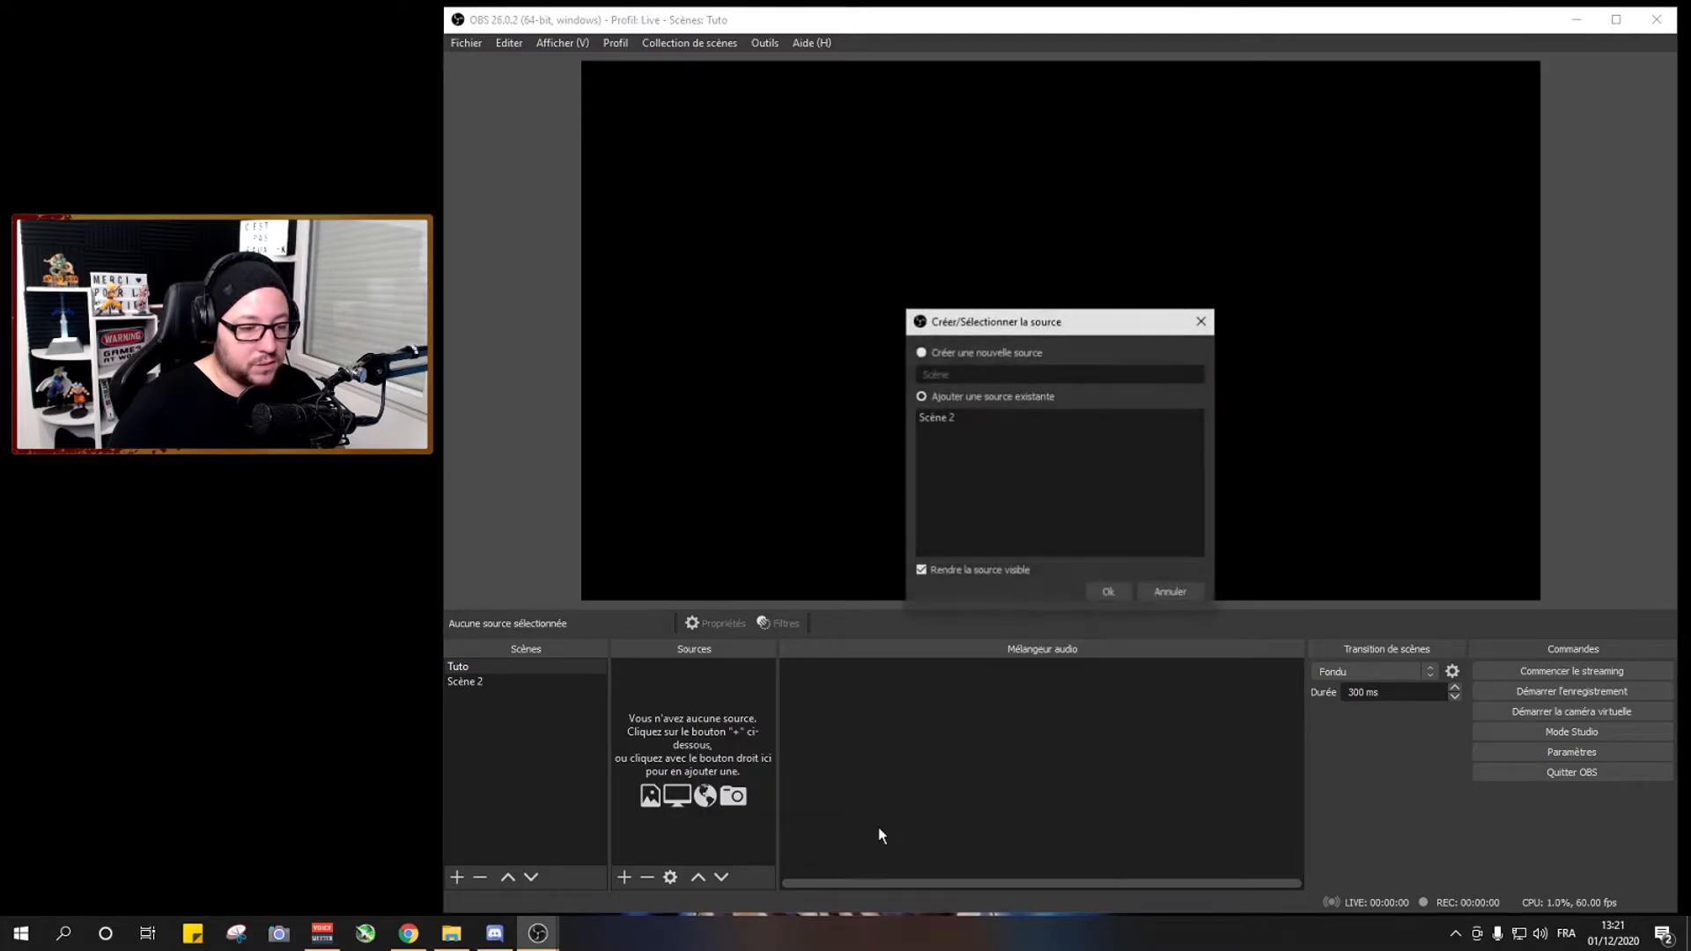
{"action": "left_click", "coordinate": [934, 418]}
{"action": "left_click", "coordinate": [1109, 594]}
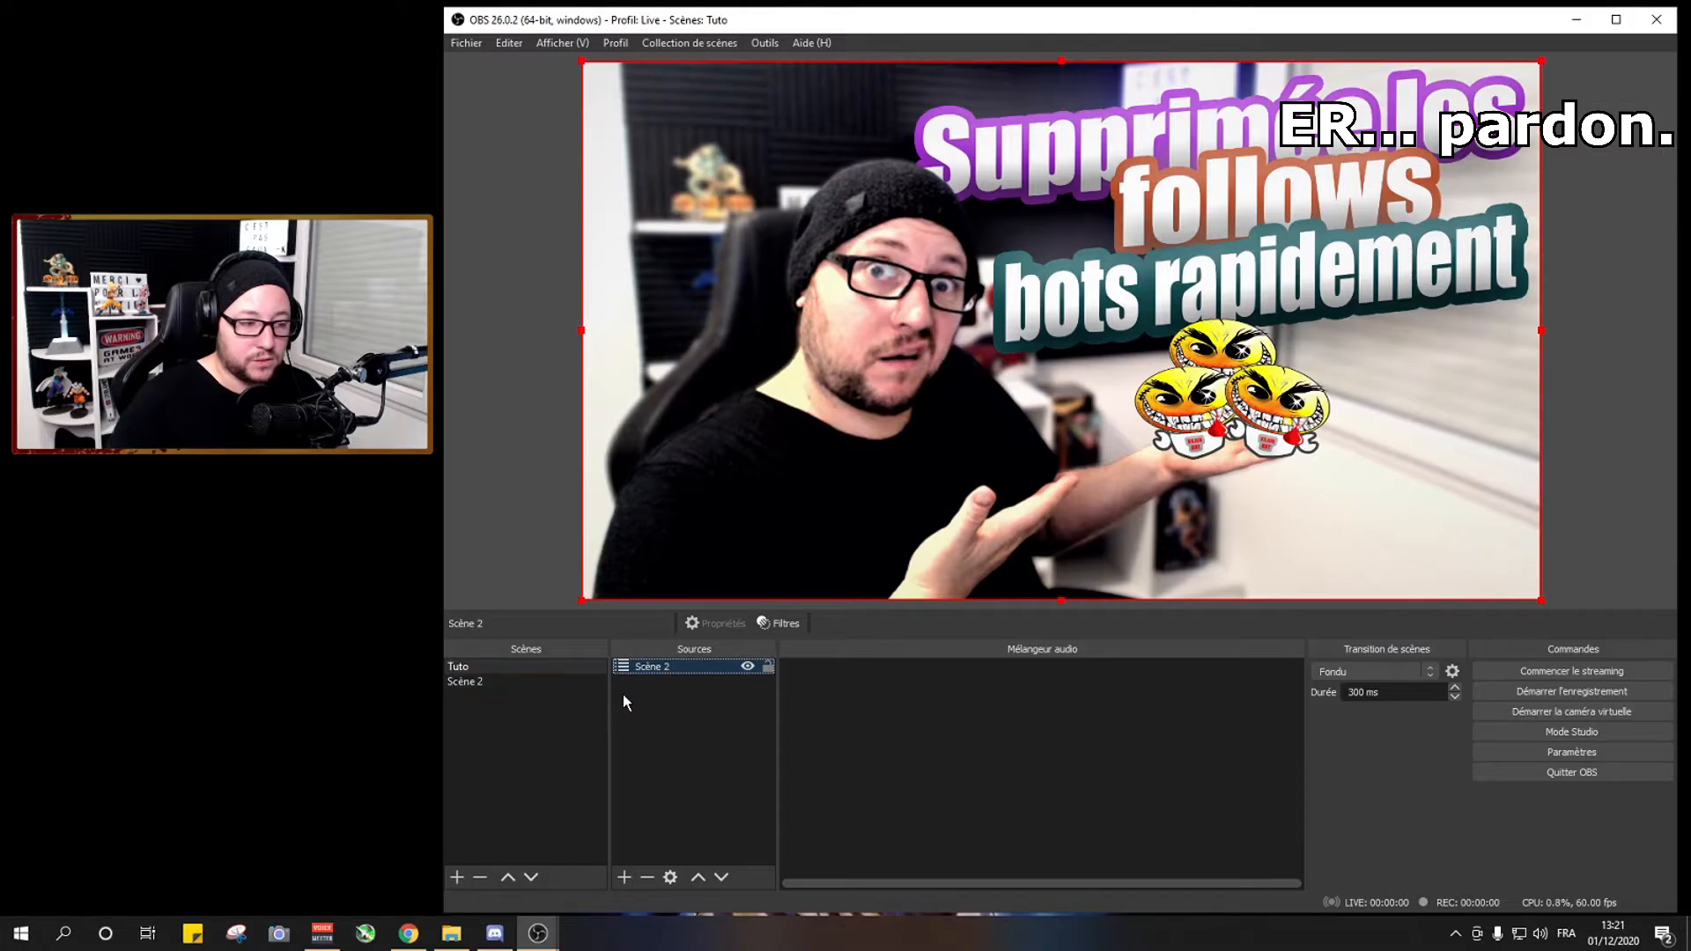
Compare Scène 2 with the Tuto scene that nests it, and look over the source types available in Tuto
{"action": "left_click", "coordinate": [537, 682]}
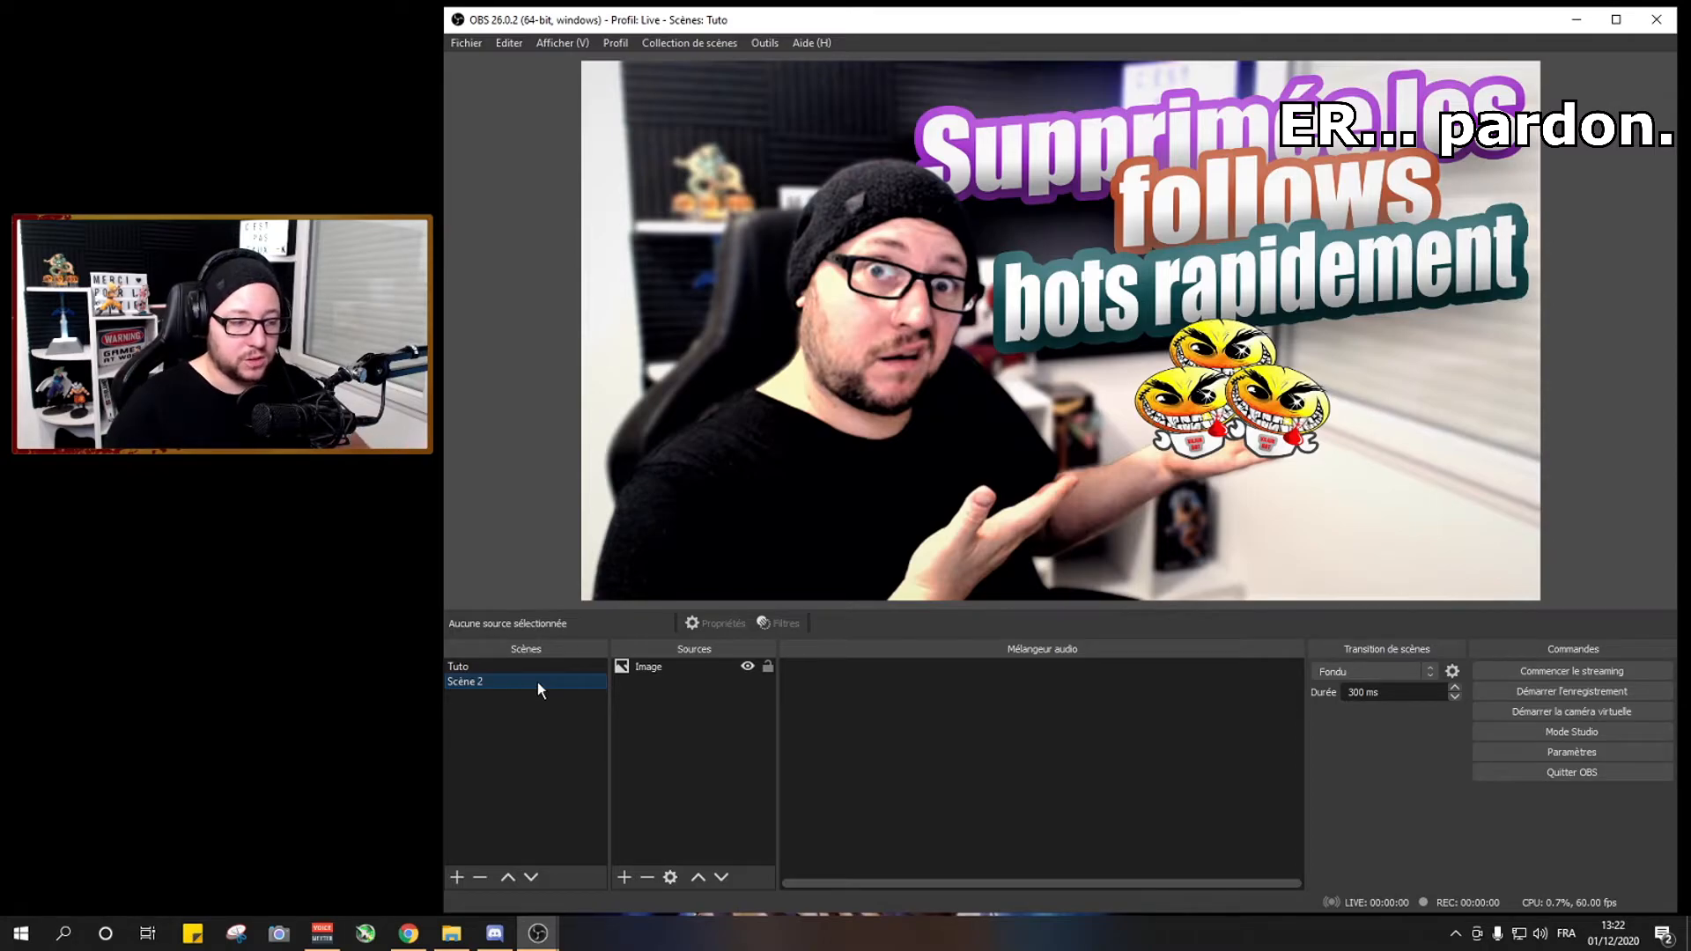
{"action": "left_click", "coordinate": [514, 669]}
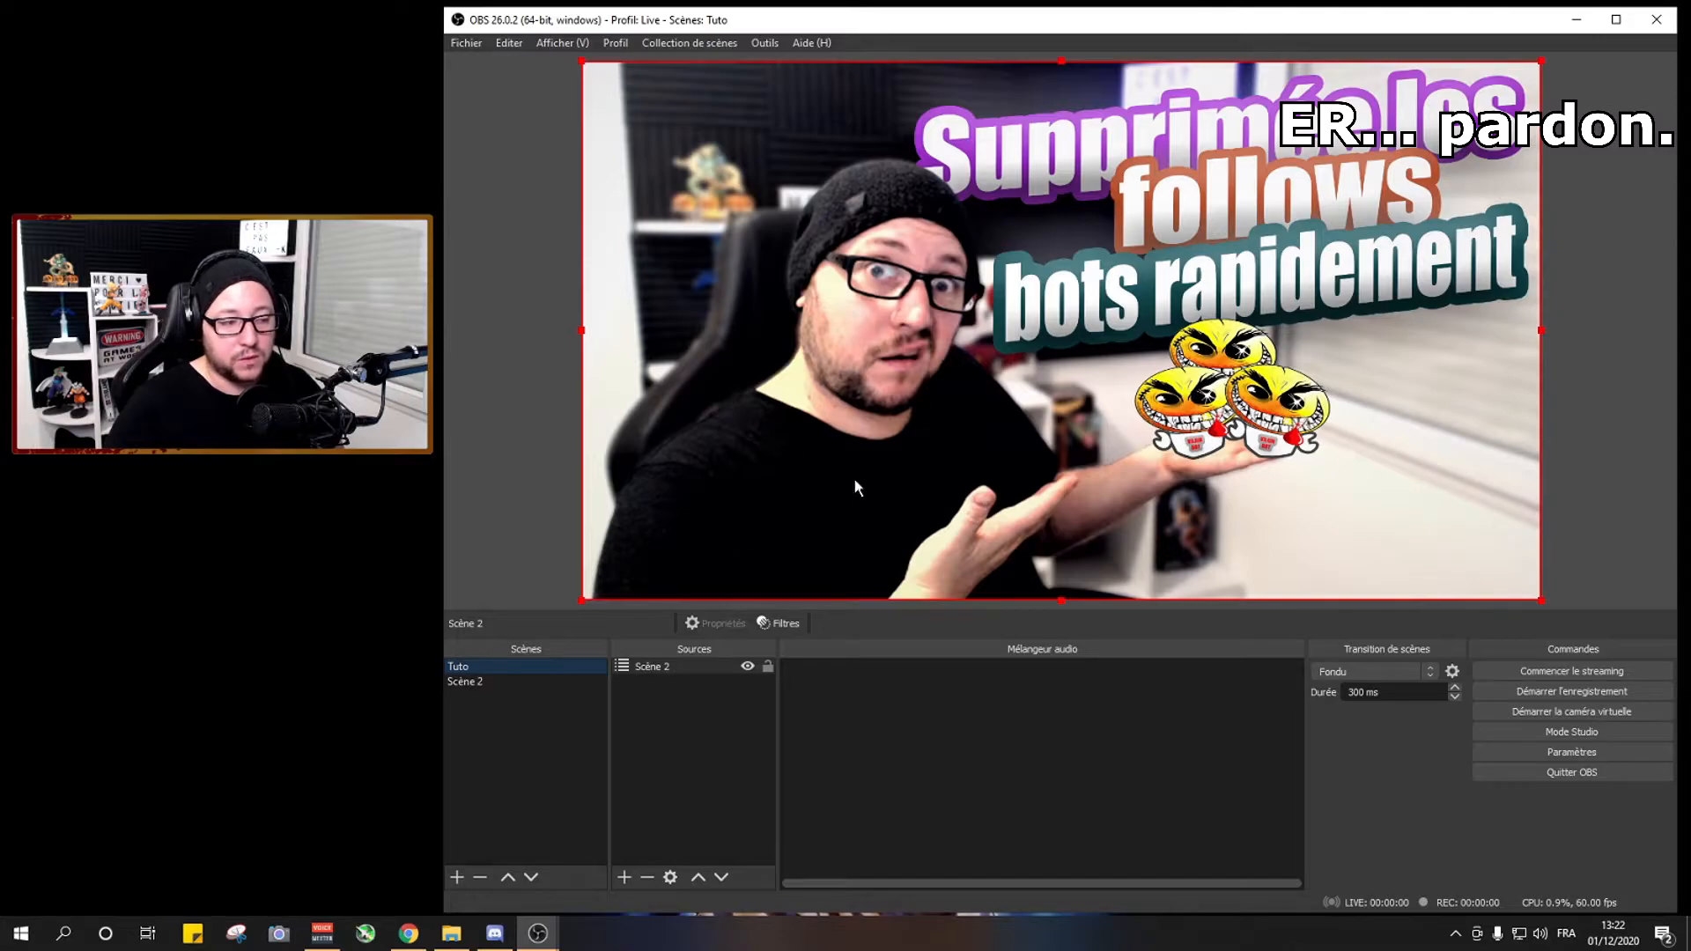
{"action": "right_click", "coordinate": [657, 704]}
{"action": "mouse_move", "coordinate": [702, 715]}
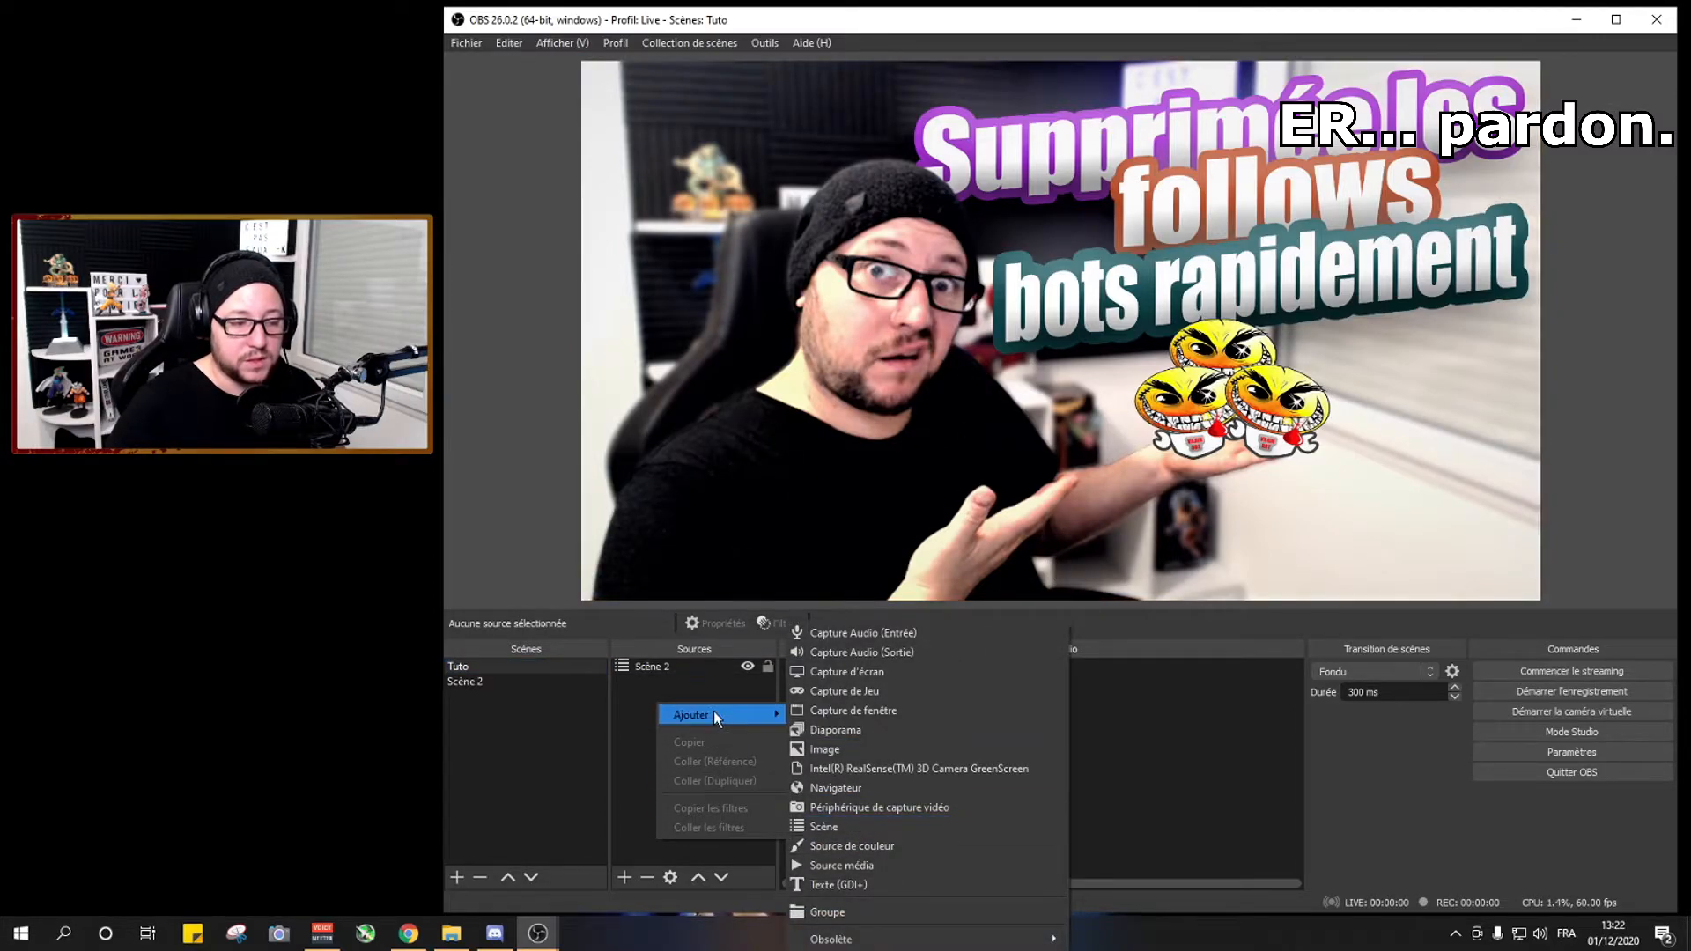
{"action": "left_click", "coordinate": [716, 688]}
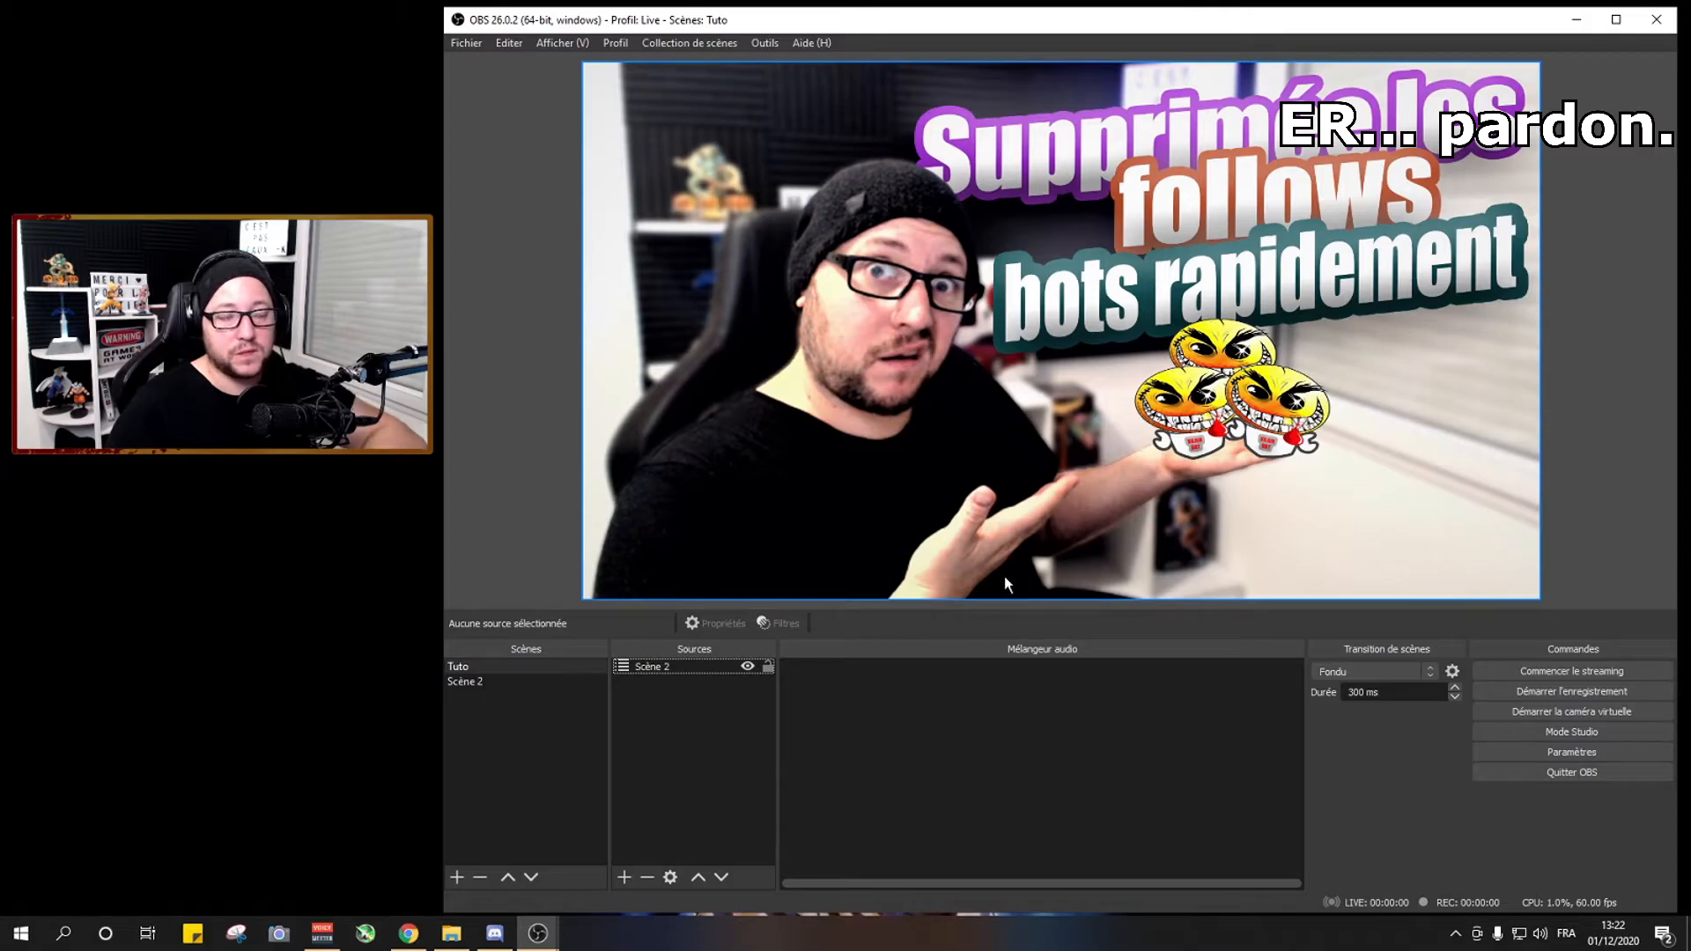
Replace the Scène 2 source in Tuto with a colour source set to #55aaff
{"action": "left_click", "coordinate": [708, 667]}
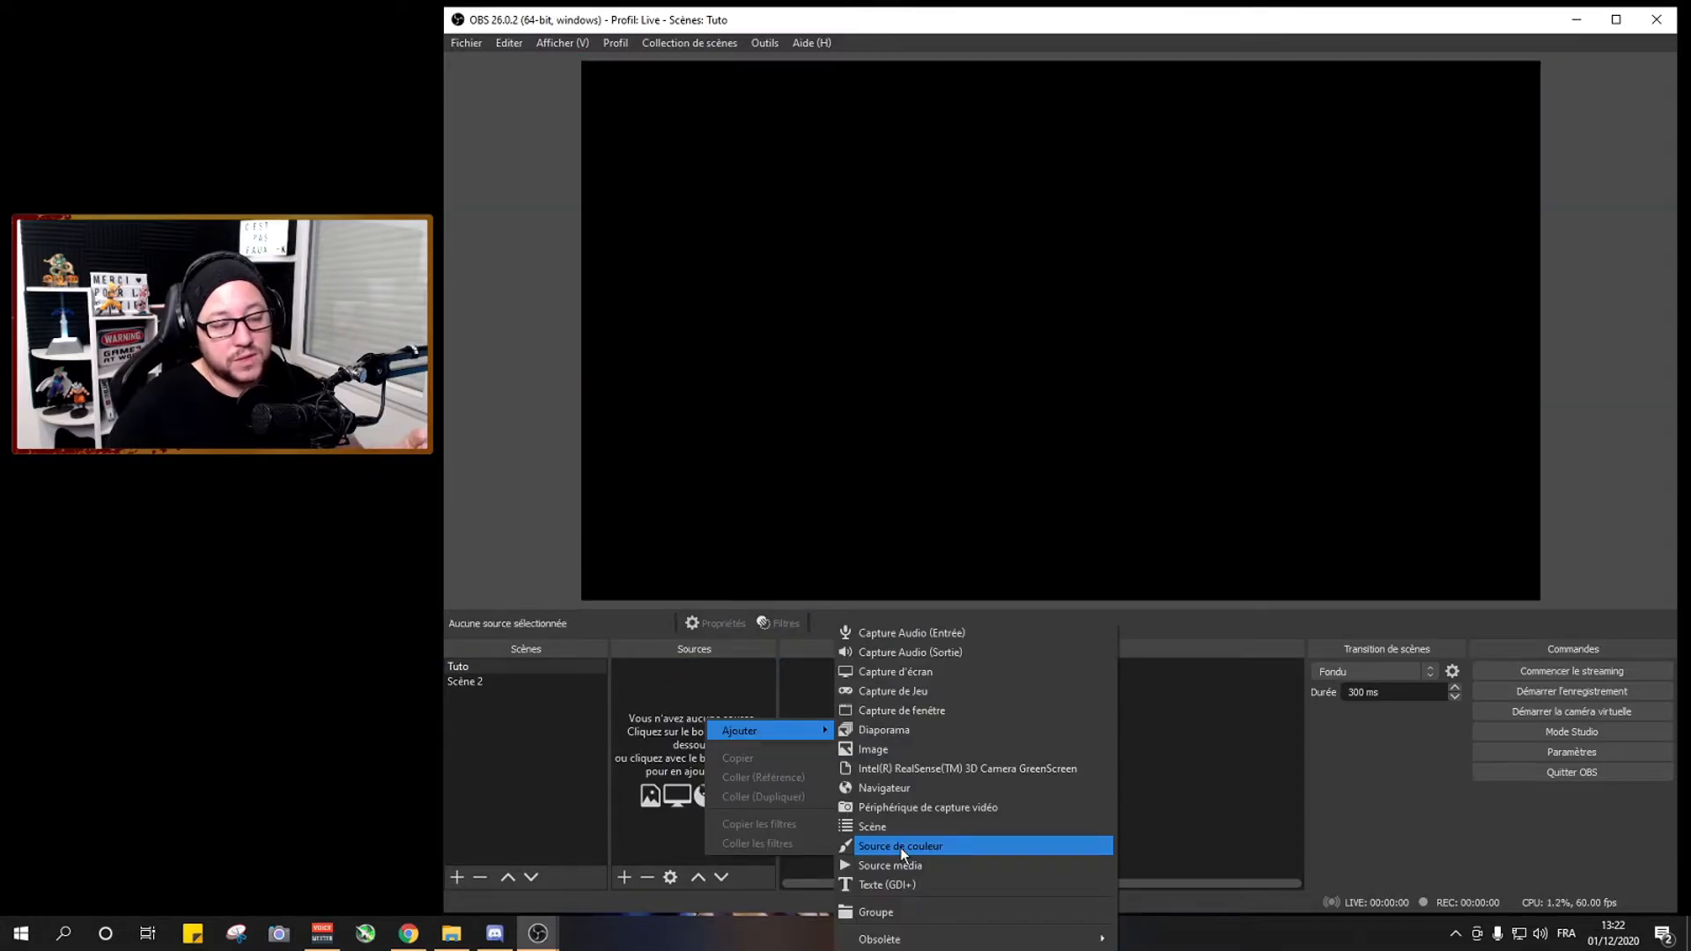
{"action": "left_click", "coordinate": [901, 850]}
{"action": "left_click", "coordinate": [1108, 591]}
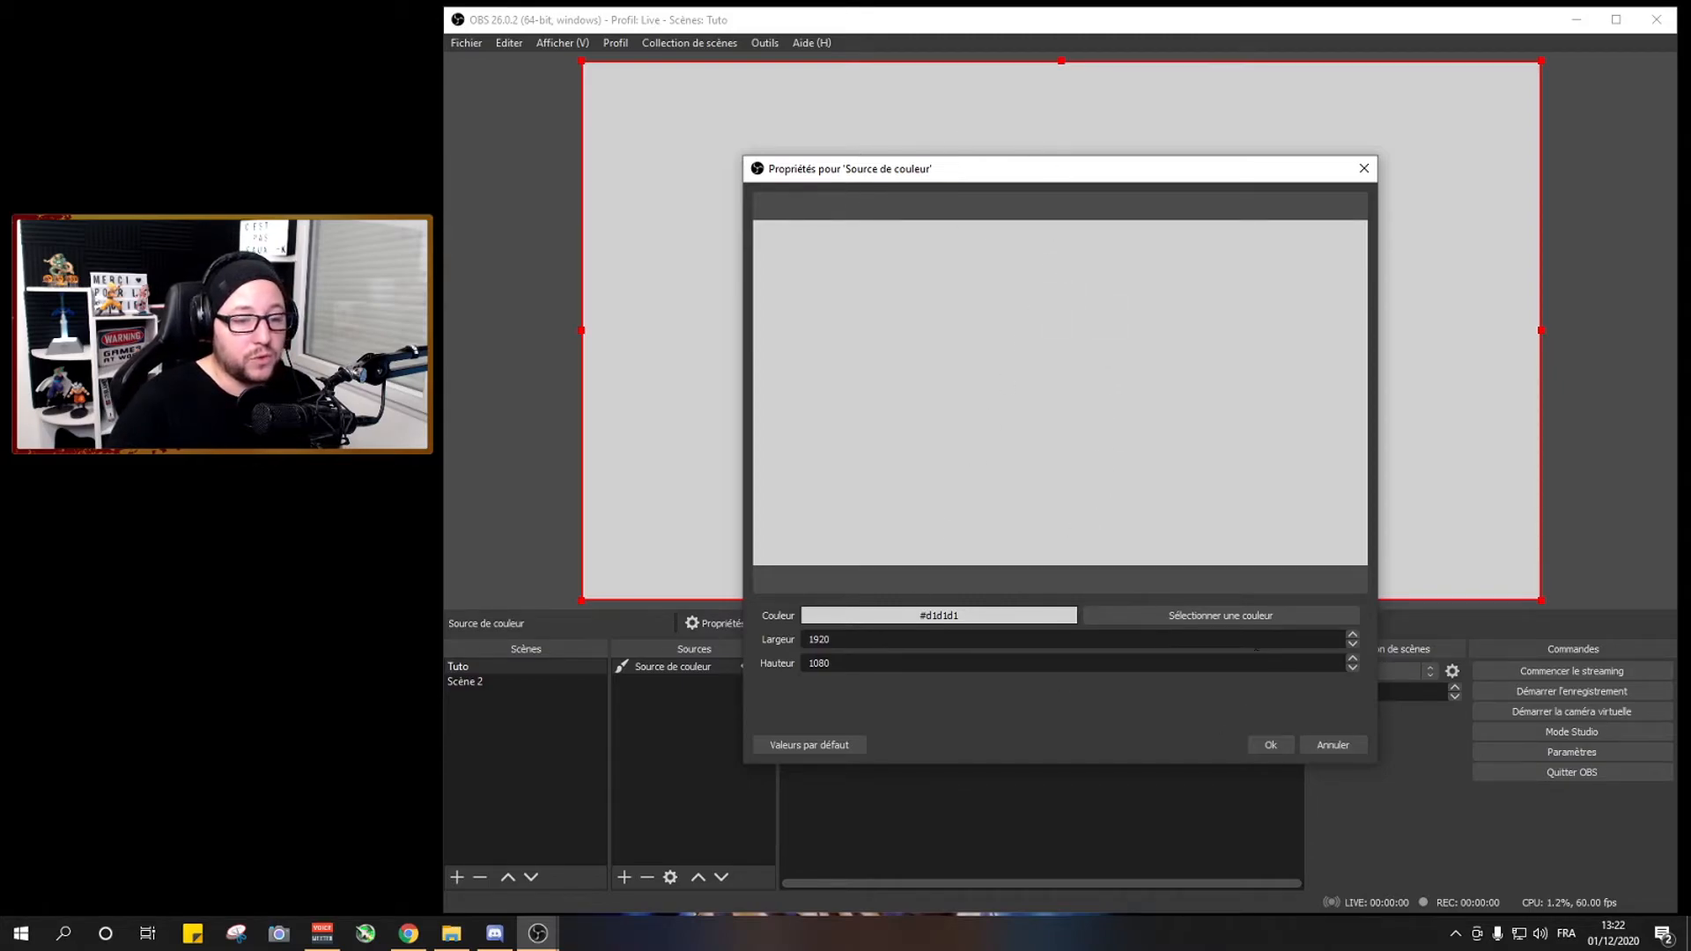
{"action": "left_click", "coordinate": [1249, 615]}
{"action": "left_click", "coordinate": [954, 441]}
{"action": "left_click", "coordinate": [1191, 629]}
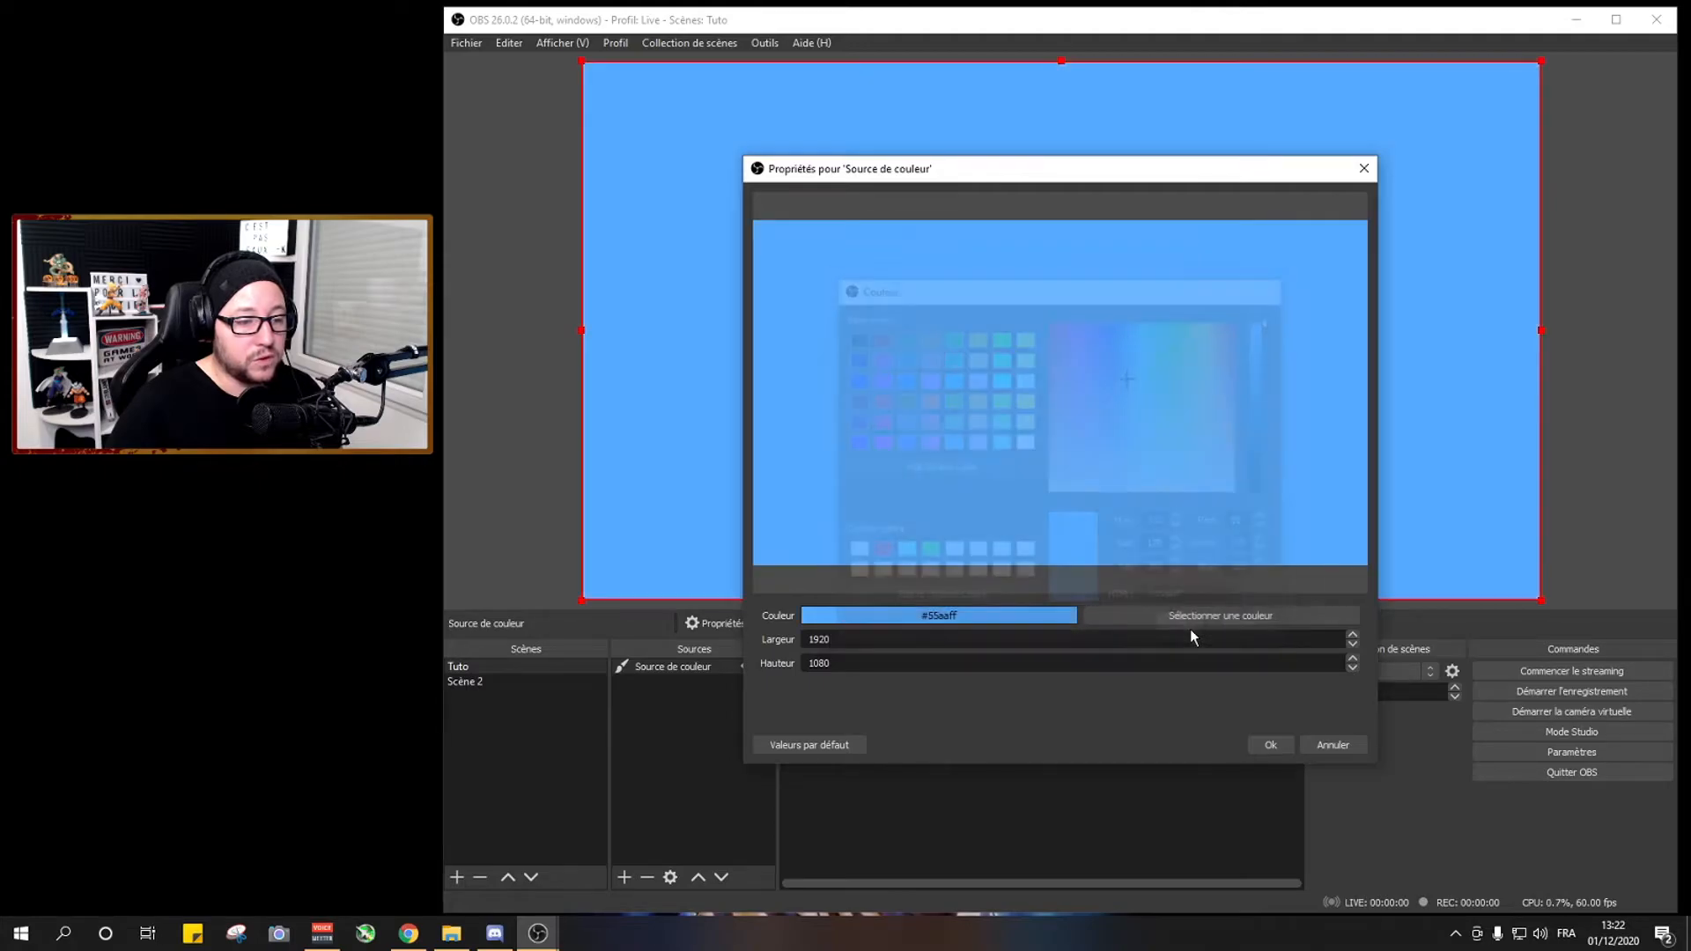
{"action": "left_click", "coordinate": [1361, 173]}
{"action": "left_click", "coordinate": [1111, 489]}
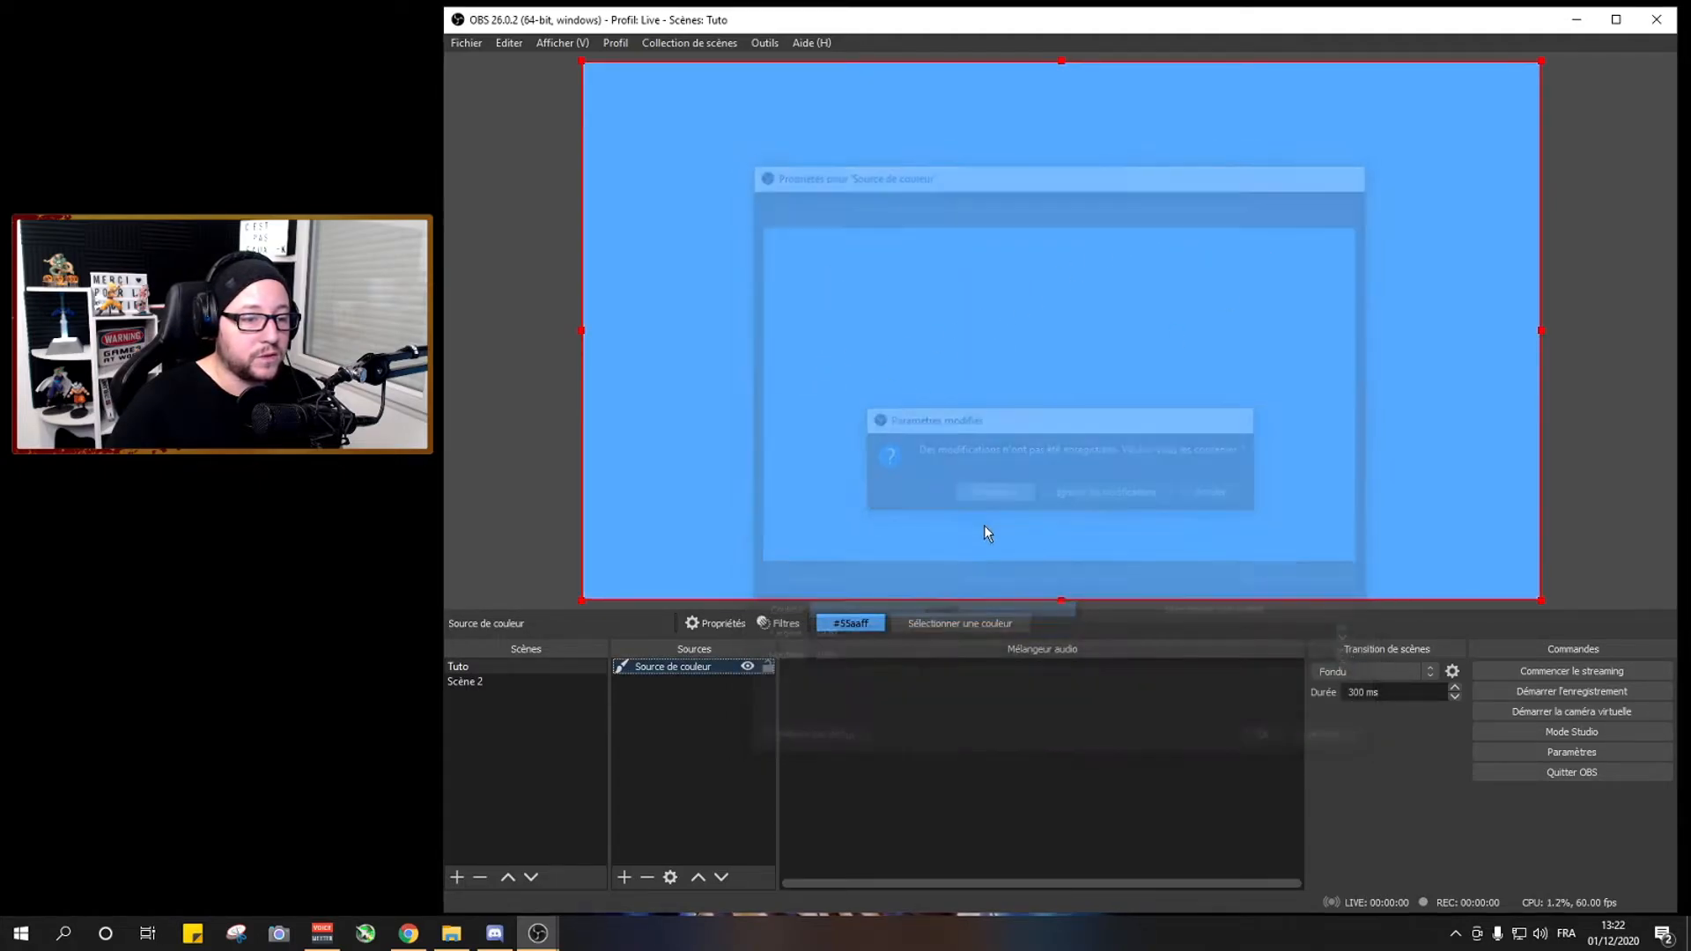
Add an image source named Image 2 using copie 2.jpg above the colour source, scaled down and centred so a blue border surrounds it
{"action": "right_click", "coordinate": [725, 744]}
{"action": "mouse_move", "coordinate": [755, 750]}
{"action": "left_click", "coordinate": [885, 748]}
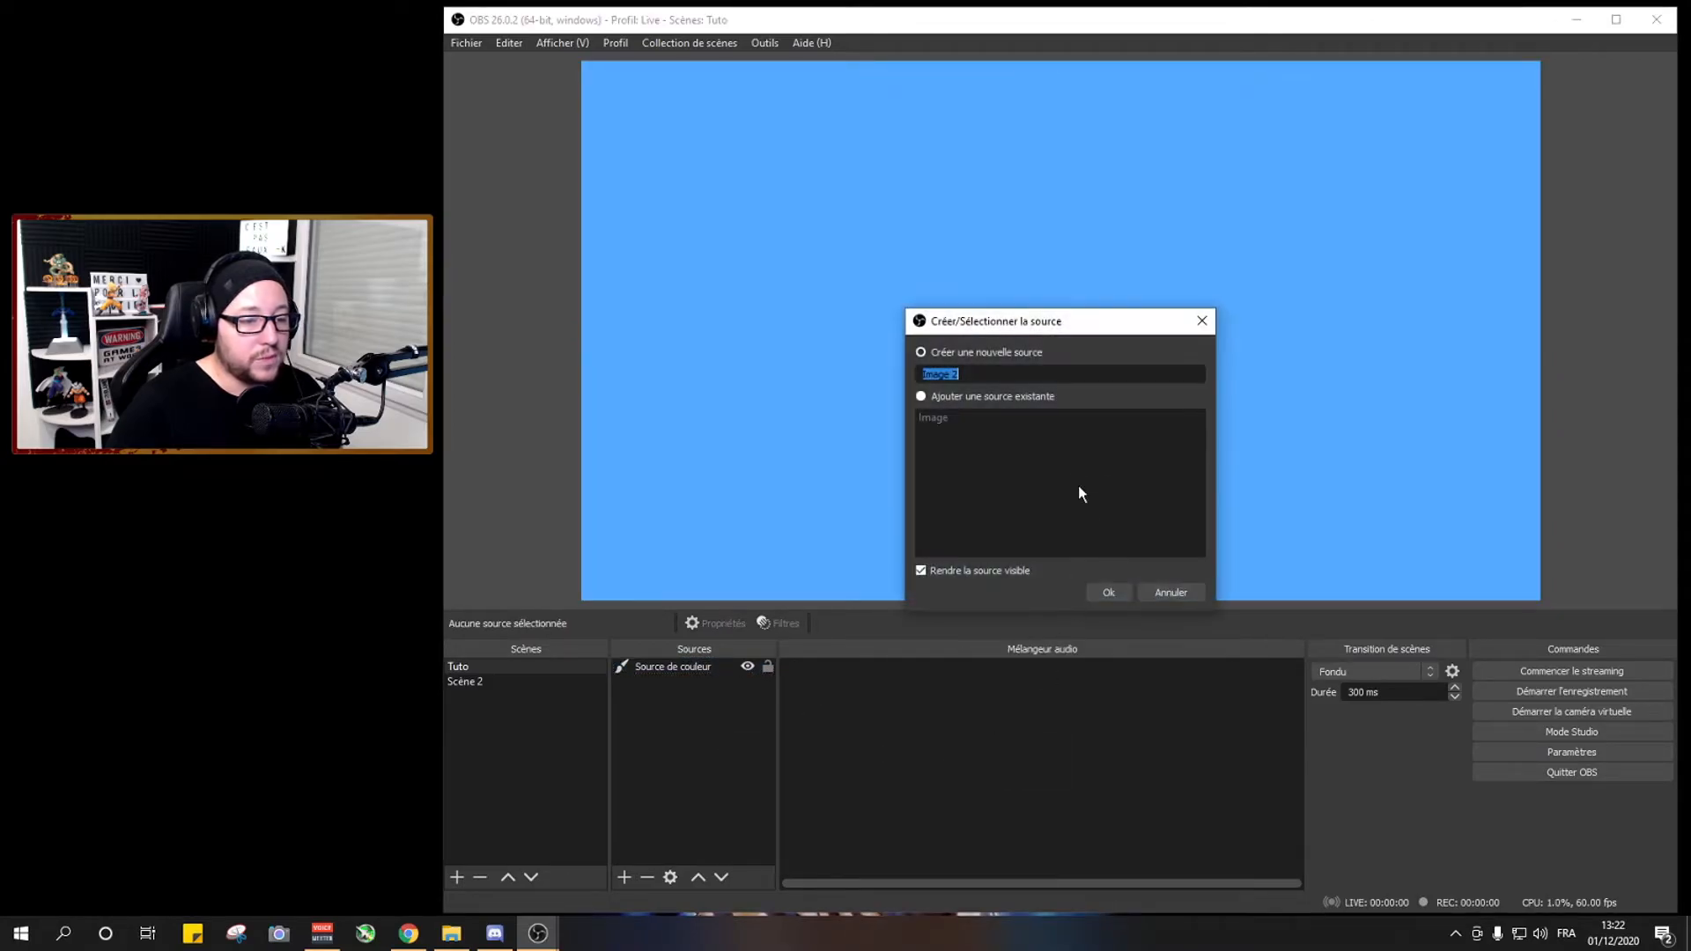
{"action": "left_click", "coordinate": [1112, 592]}
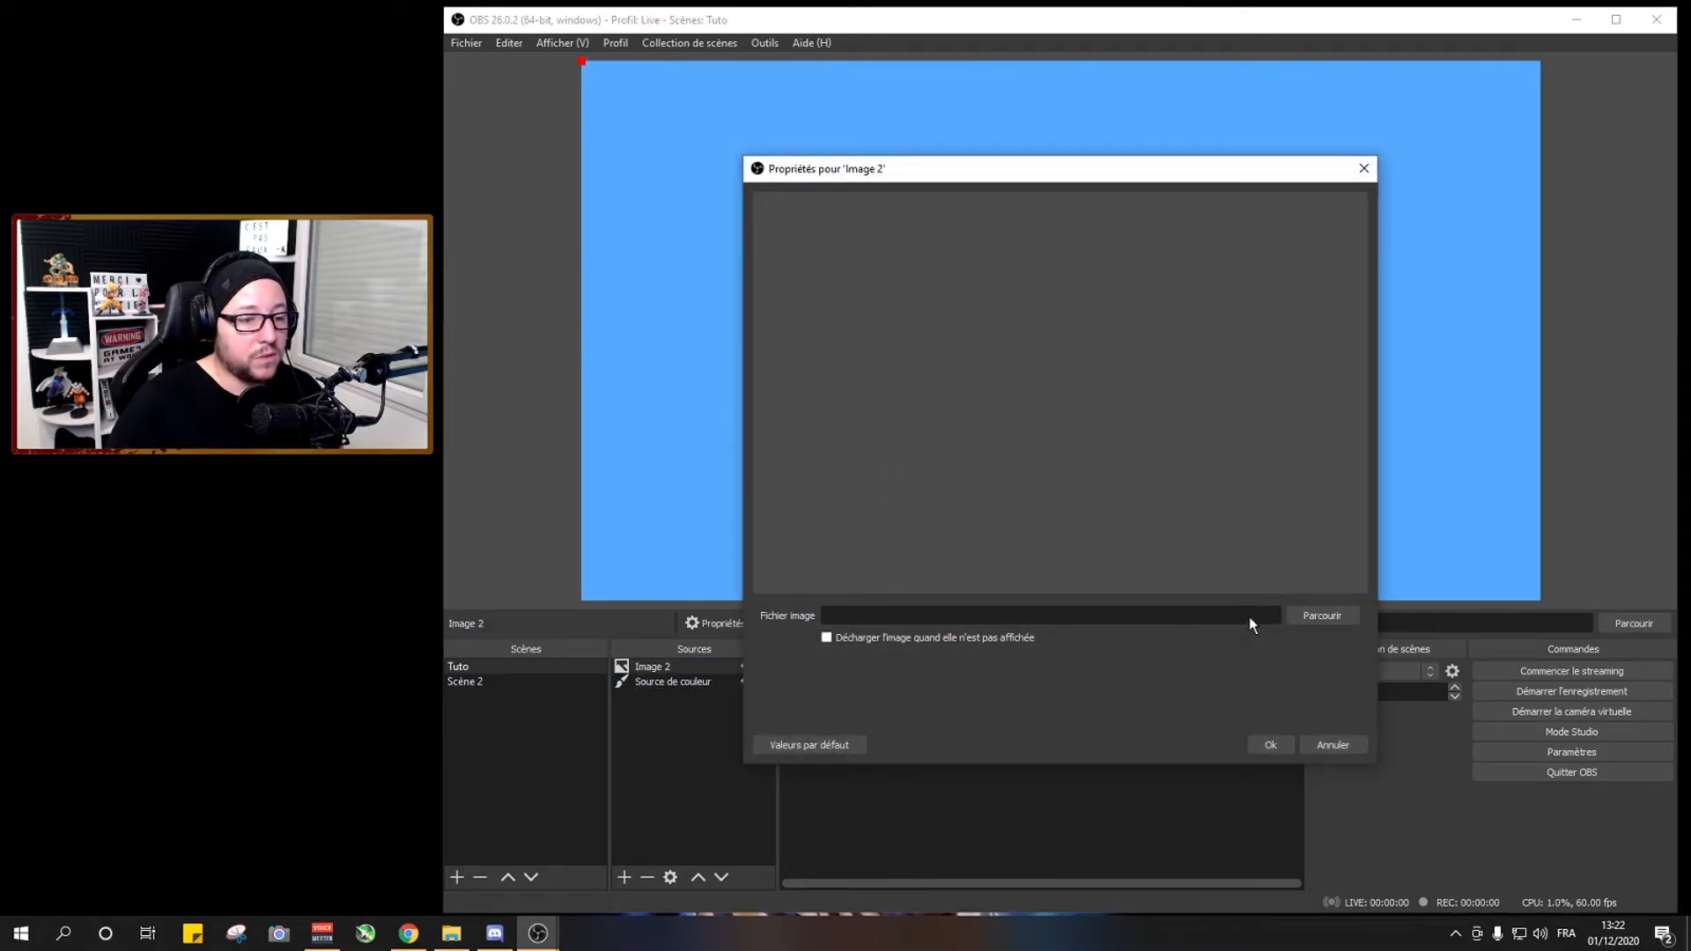
{"action": "left_click", "coordinate": [1322, 615]}
{"action": "double_click", "coordinate": [744, 293]}
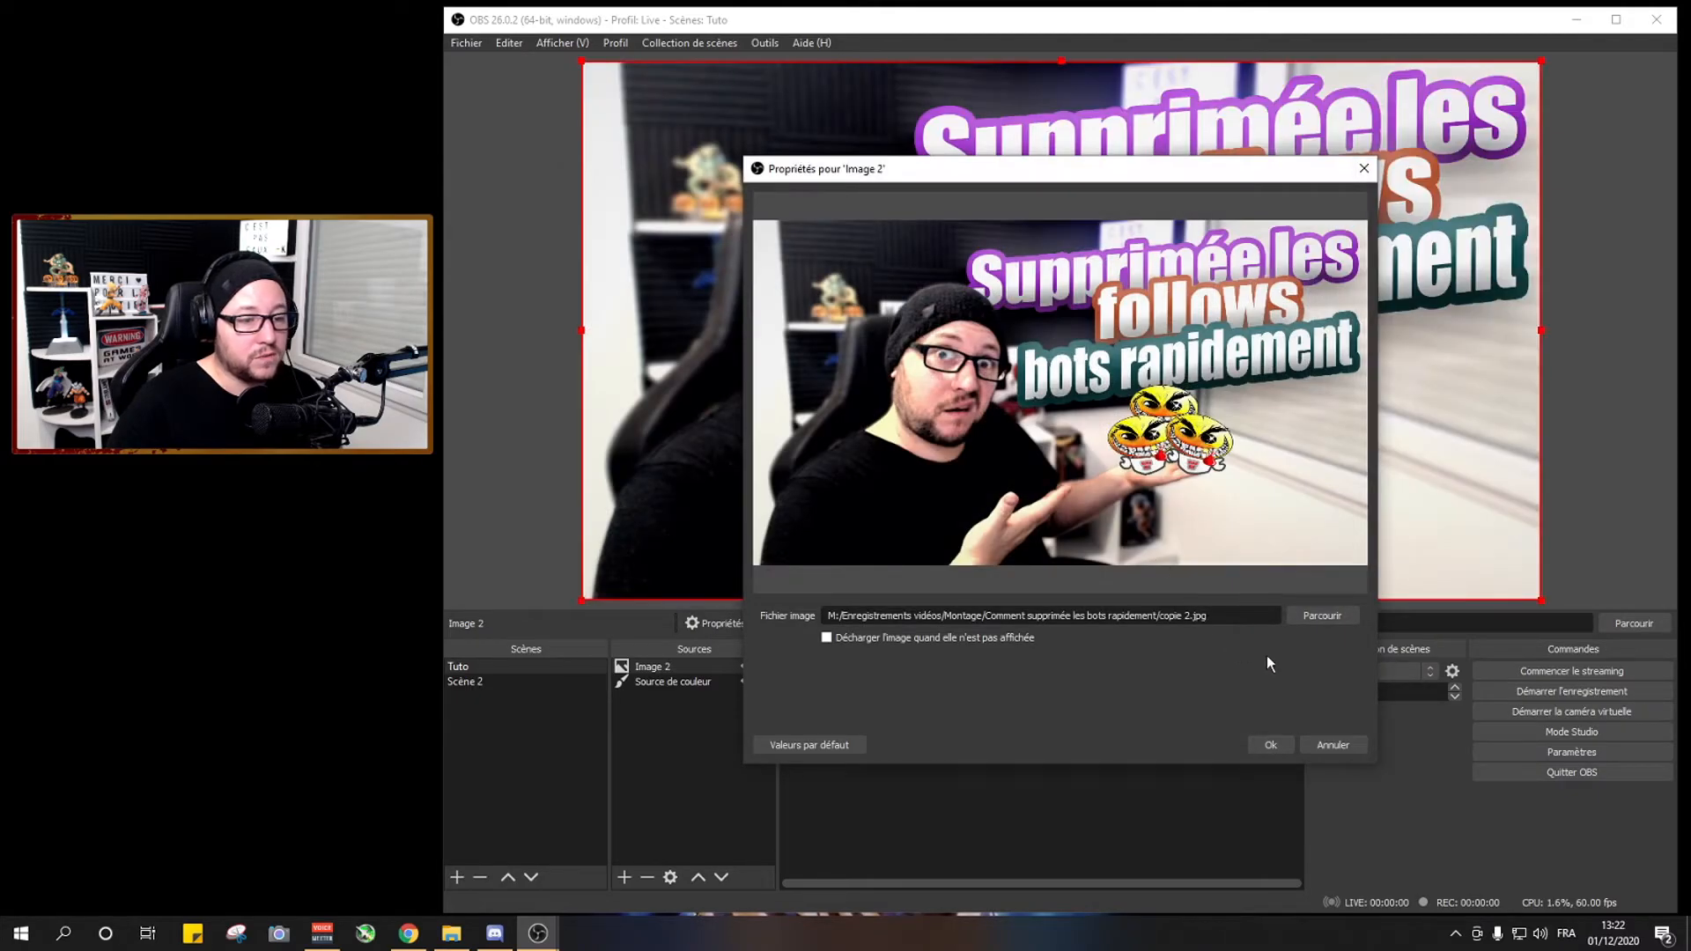
{"action": "left_click", "coordinate": [1281, 745]}
{"action": "left_click_drag", "start_coordinate": [1541, 600], "coordinate": [1264, 440]}
{"action": "left_click_drag", "start_coordinate": [1211, 374], "coordinate": [1322, 433]}
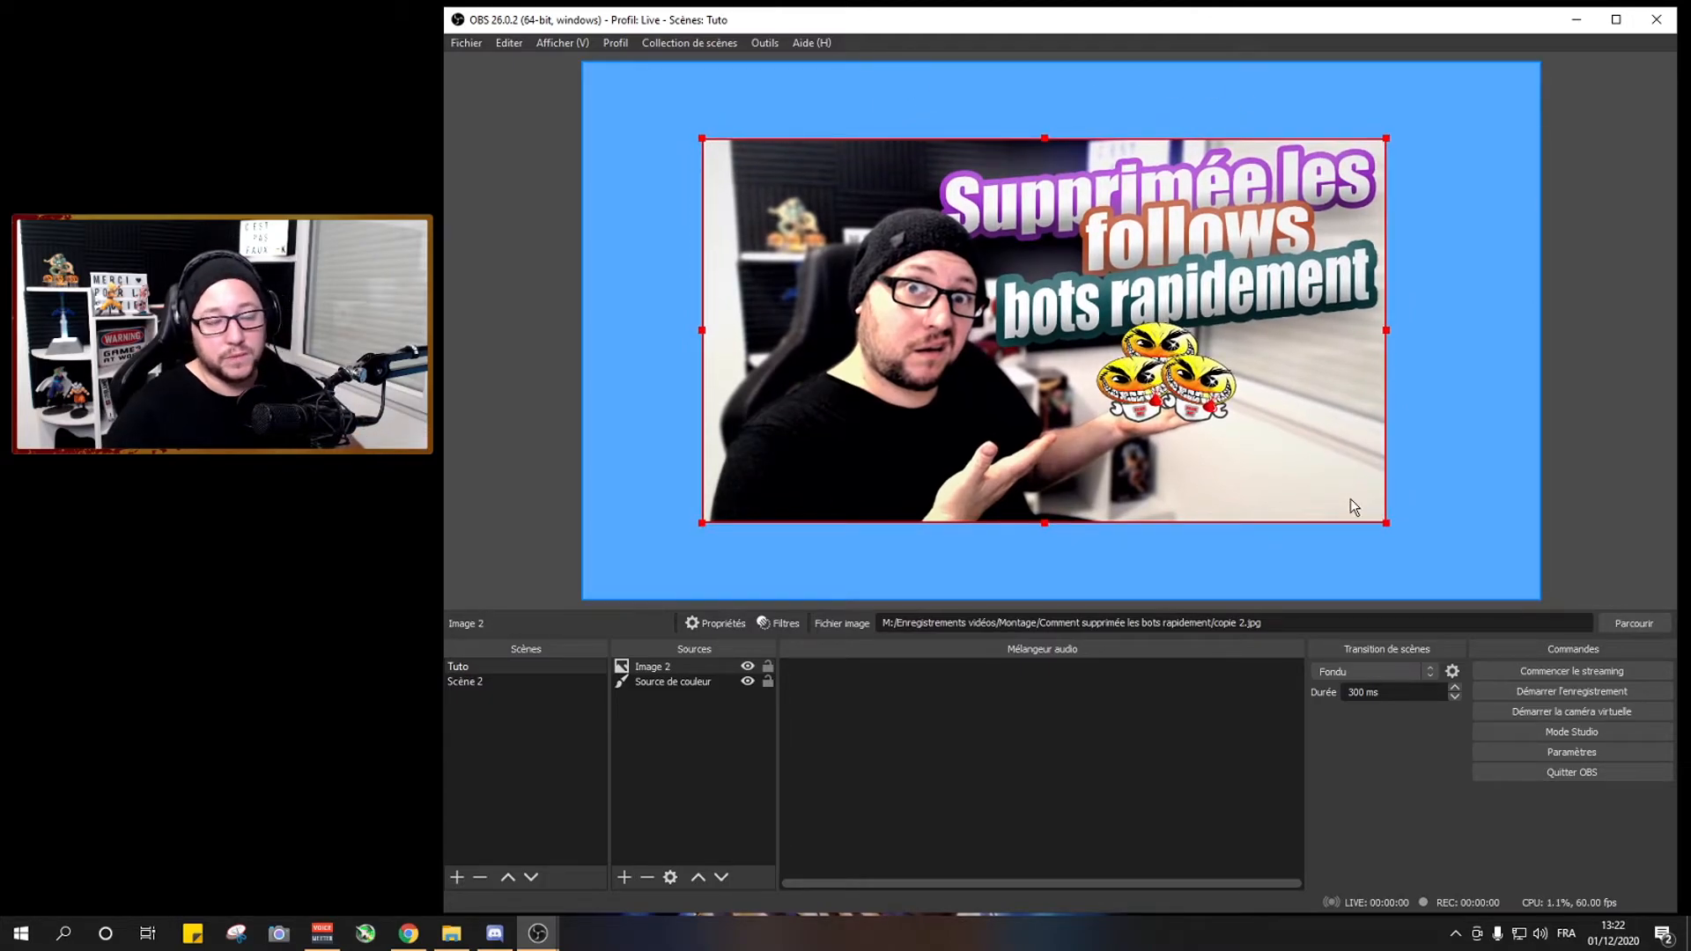
Replace Tuto's image and colour sources with a new media source, and turn off its local file option
{"action": "right_click", "coordinate": [698, 690]}
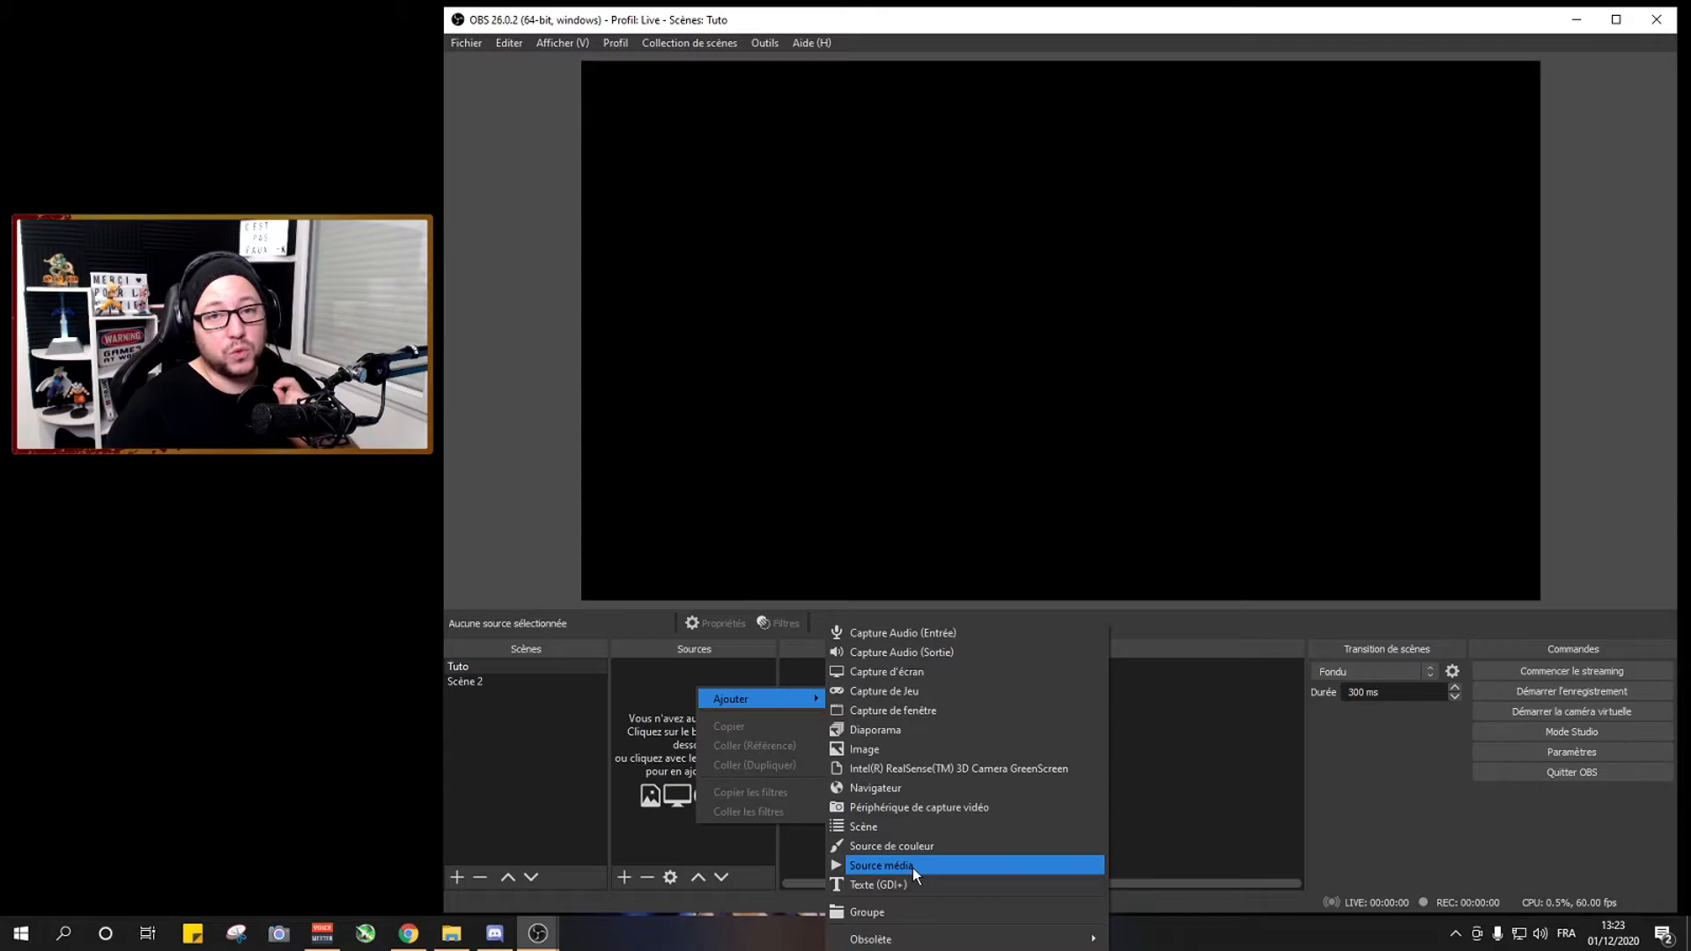
{"action": "left_click", "coordinate": [911, 867]}
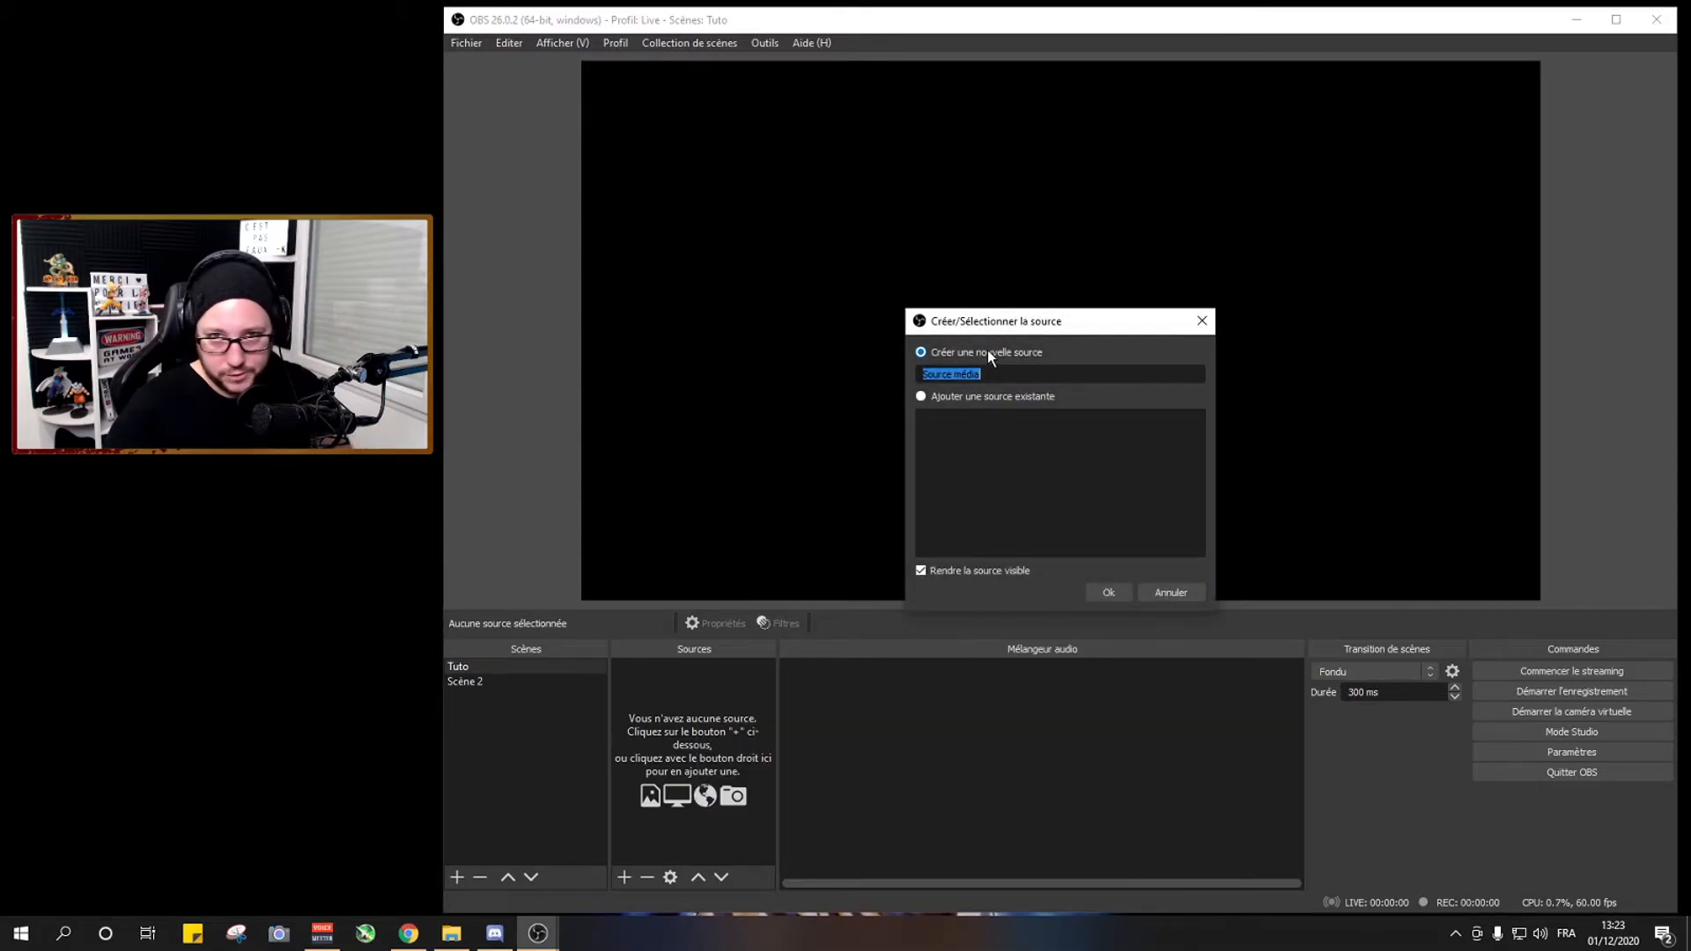
{"action": "left_click", "coordinate": [1101, 594]}
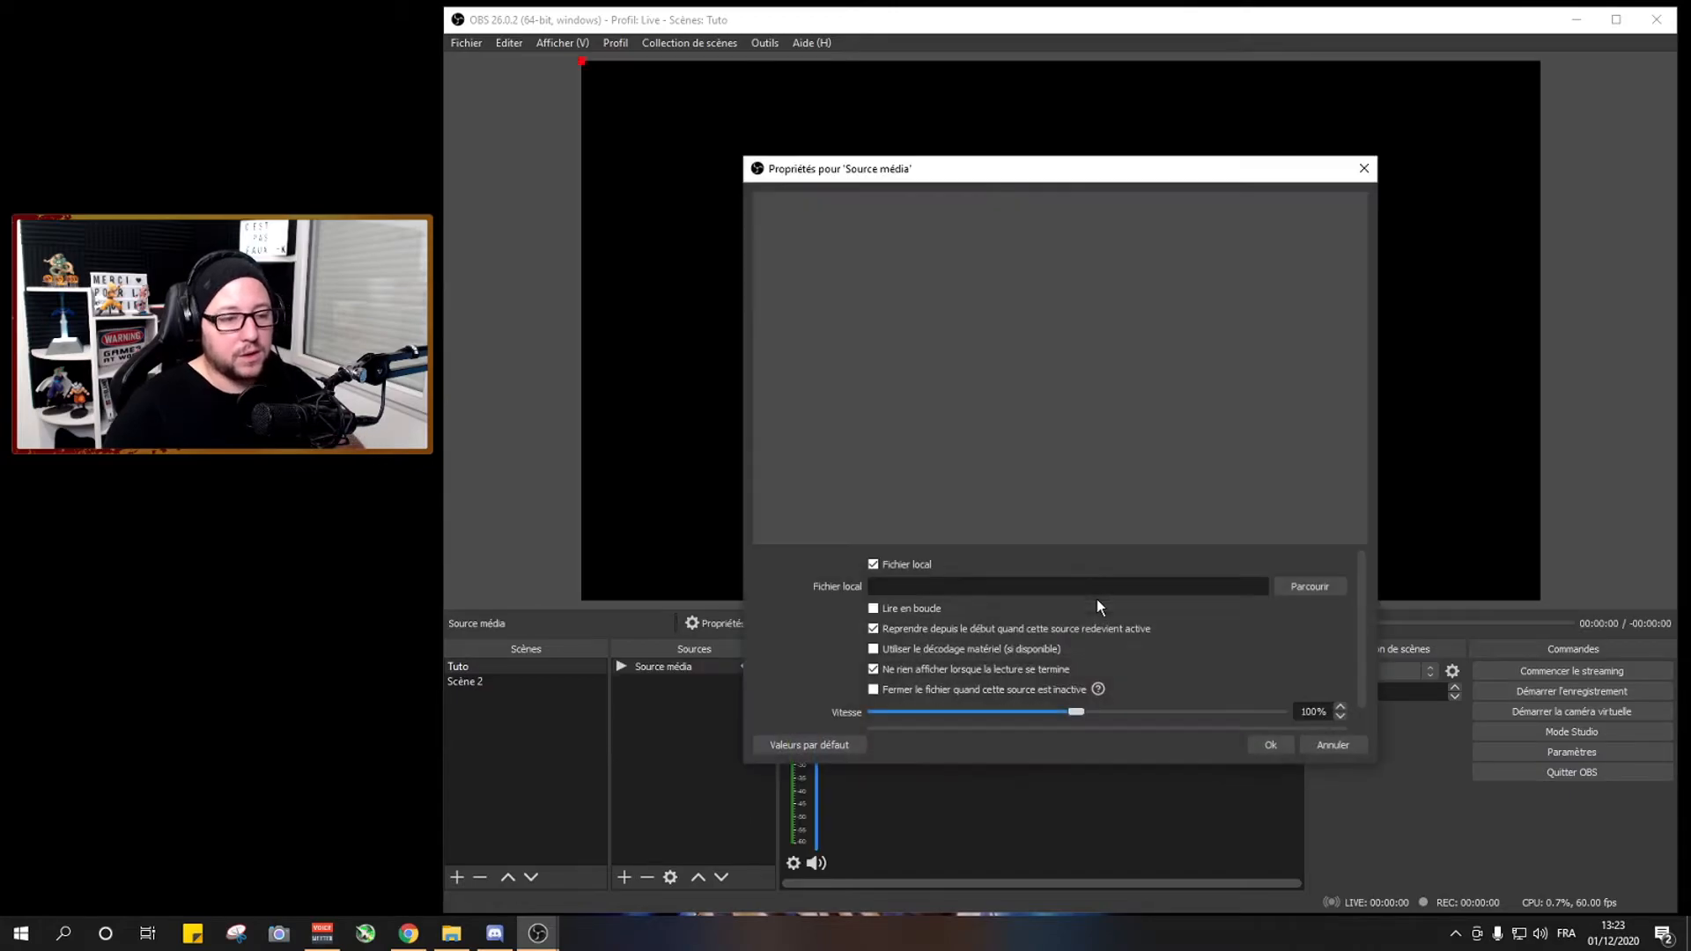
{"action": "left_click", "coordinate": [873, 566]}
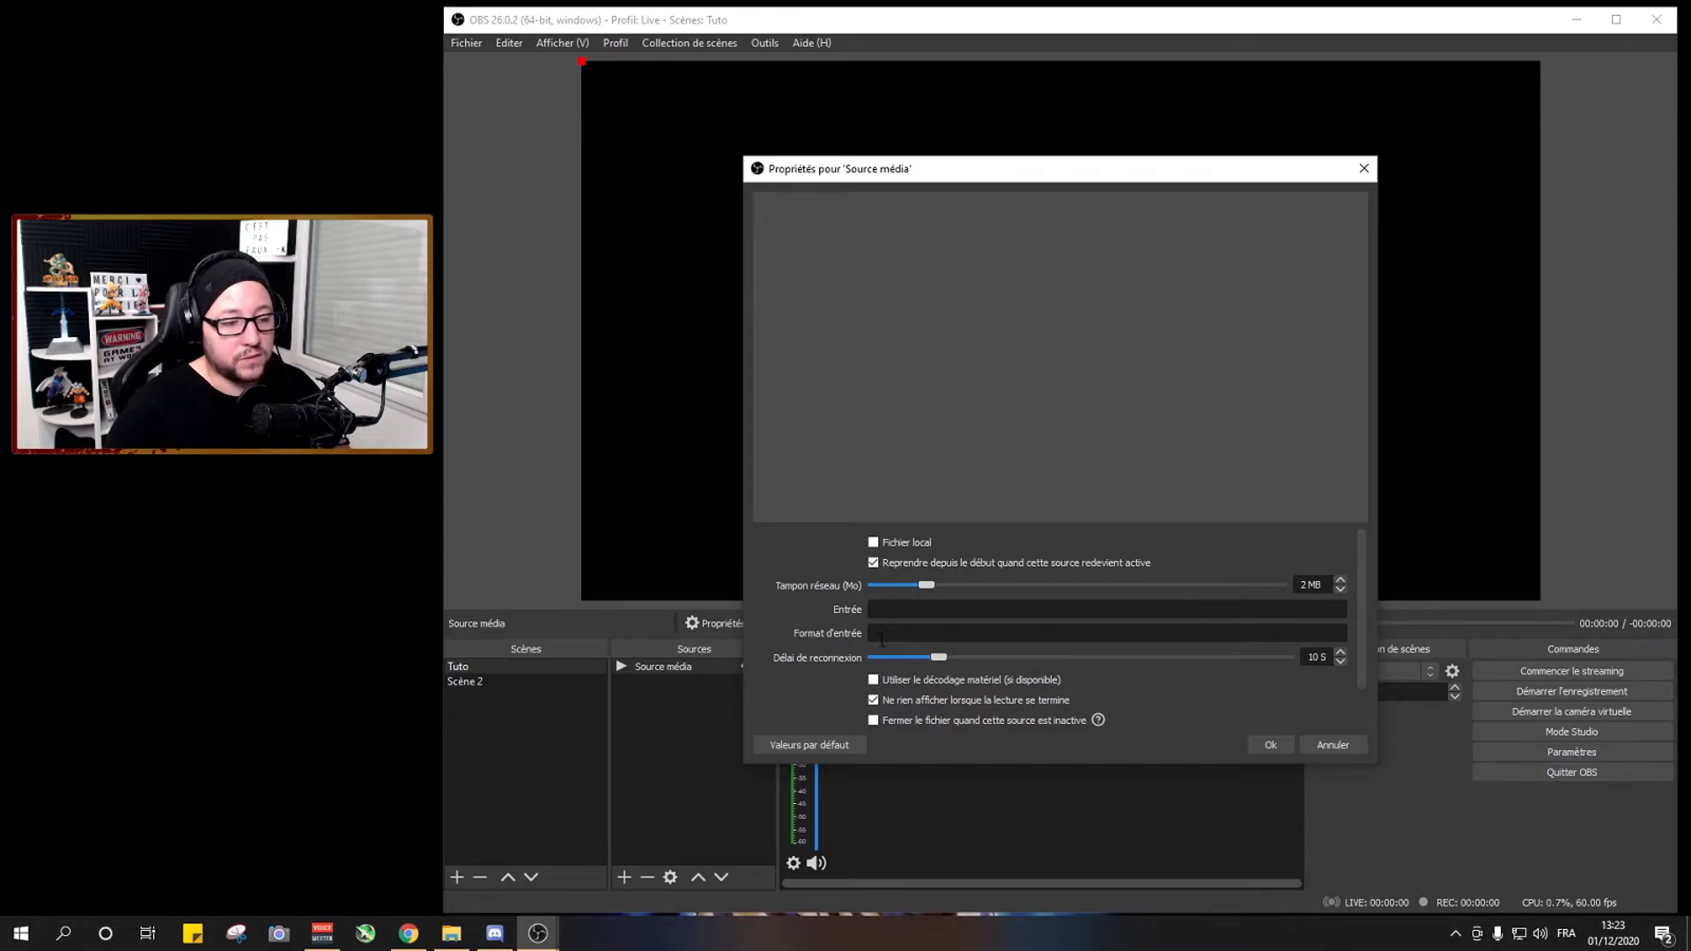
Load the local file Outro #1.mp4 into the media source, and hide and show the source to replay it from the start
{"action": "left_click", "coordinate": [873, 541]}
{"action": "left_click", "coordinate": [1327, 569]}
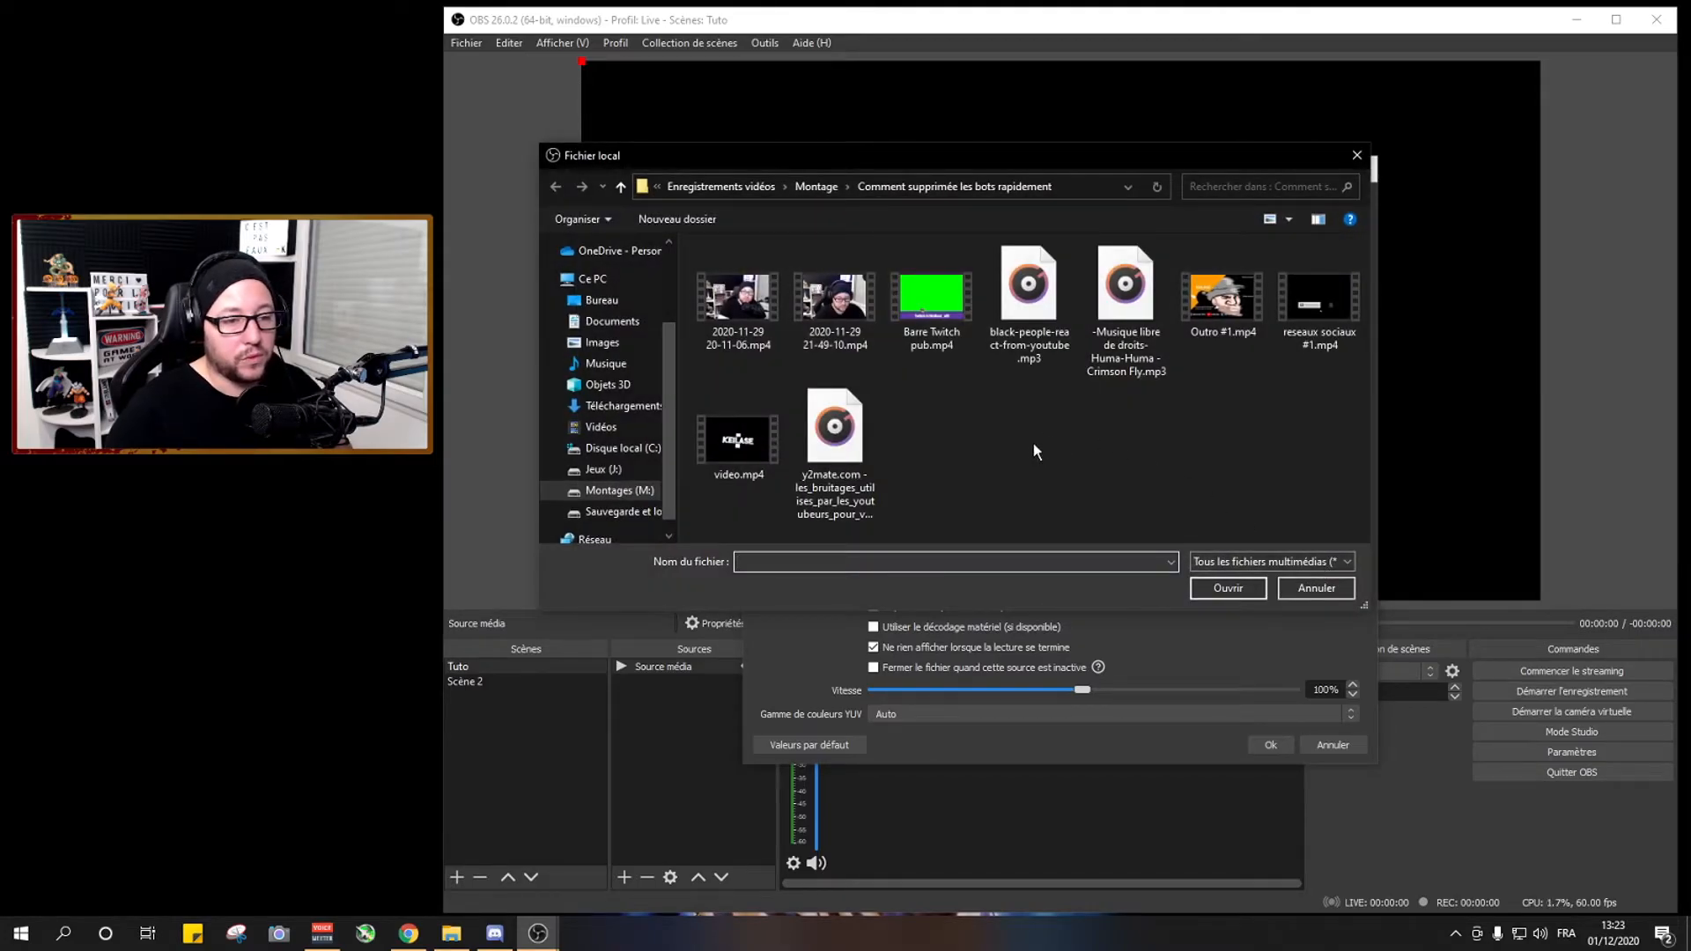
{"action": "left_click", "coordinate": [1210, 304]}
{"action": "double_click", "coordinate": [1210, 305]}
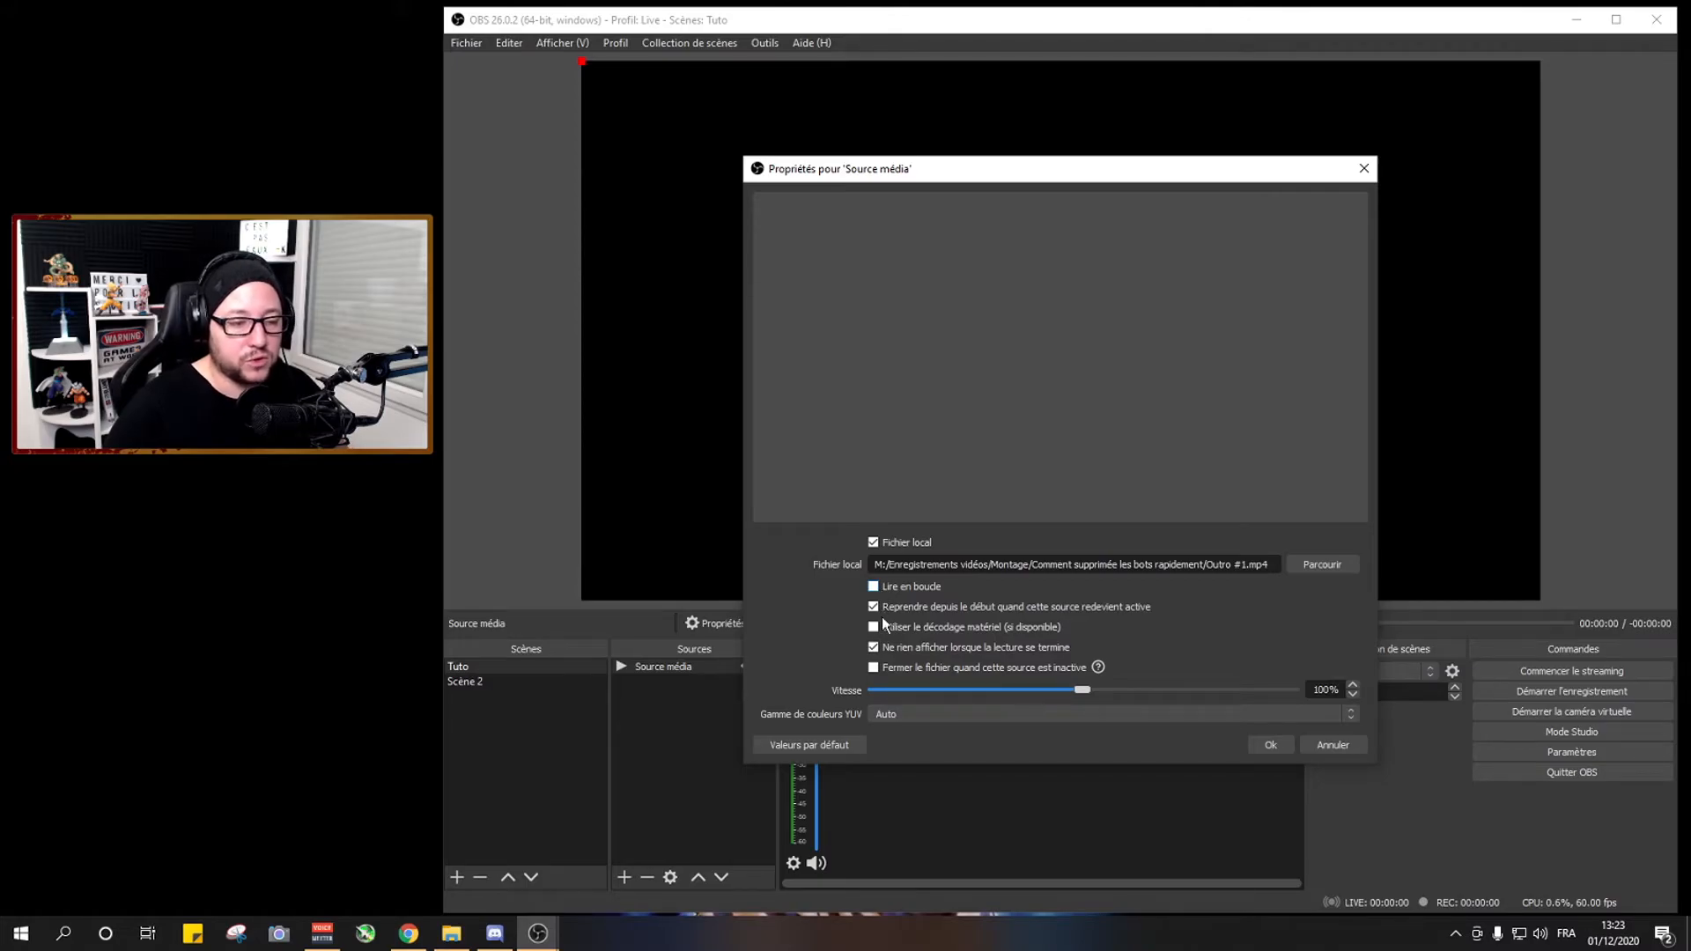
{"action": "left_click", "coordinate": [1270, 744]}
{"action": "left_click", "coordinate": [747, 667]}
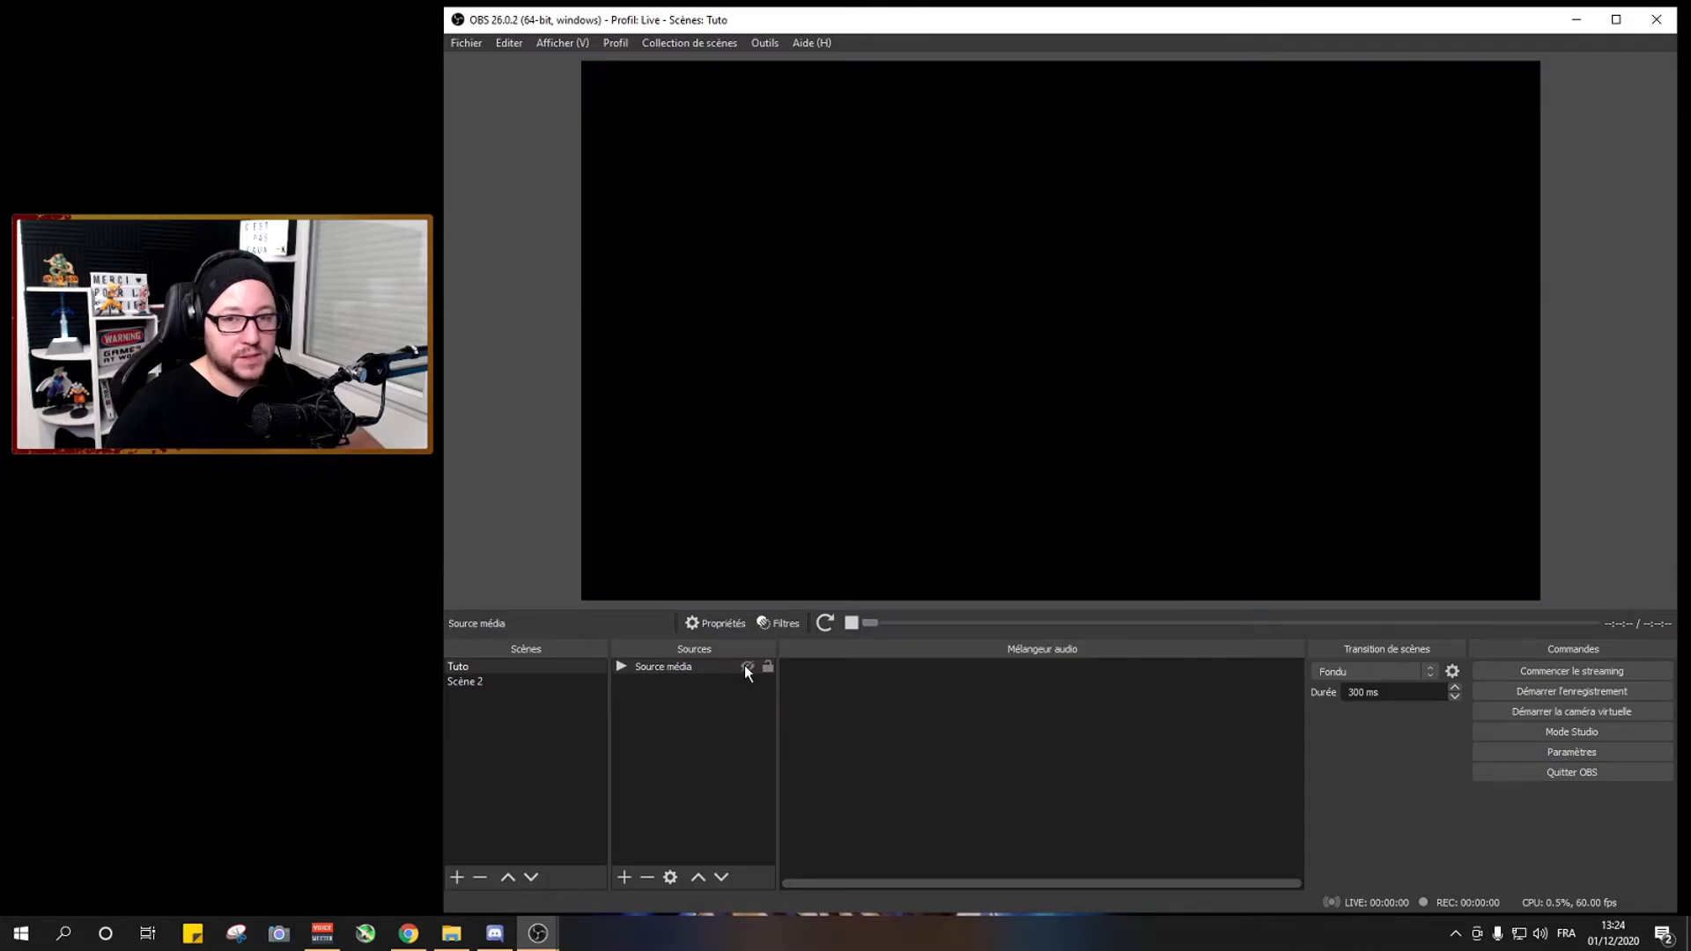
{"action": "left_click", "coordinate": [746, 667]}
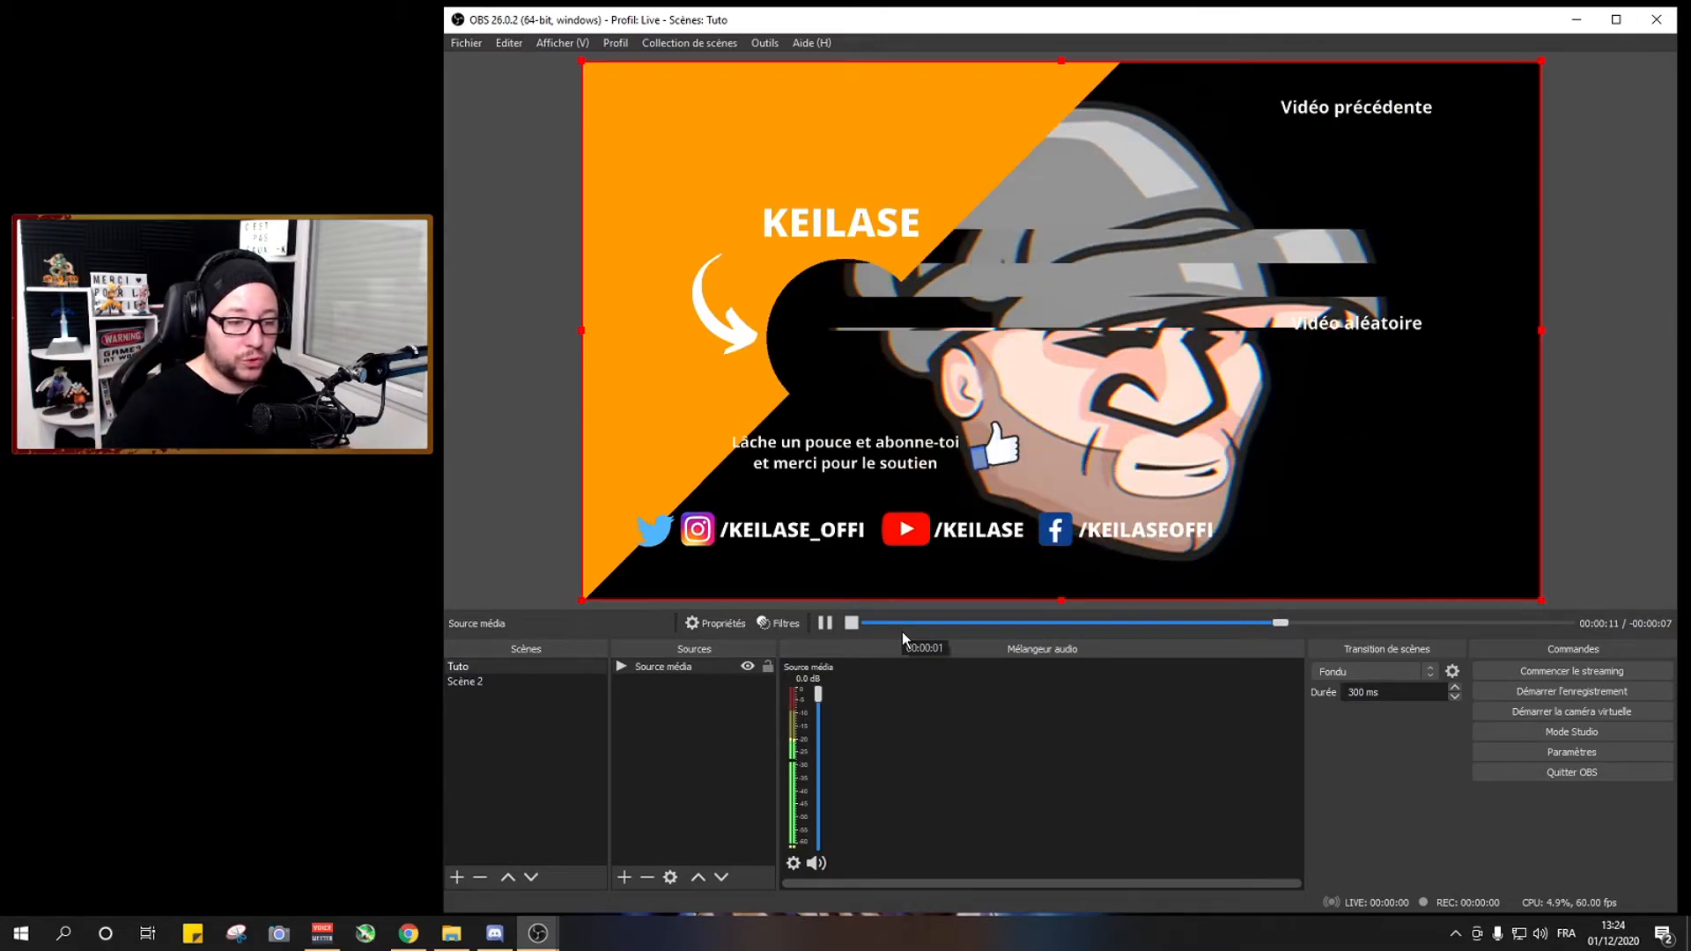
Set the media source's audio monitoring to Monitoring et Sortie in the advanced audio properties
{"action": "left_click", "coordinate": [793, 862]}
{"action": "left_click", "coordinate": [847, 854]}
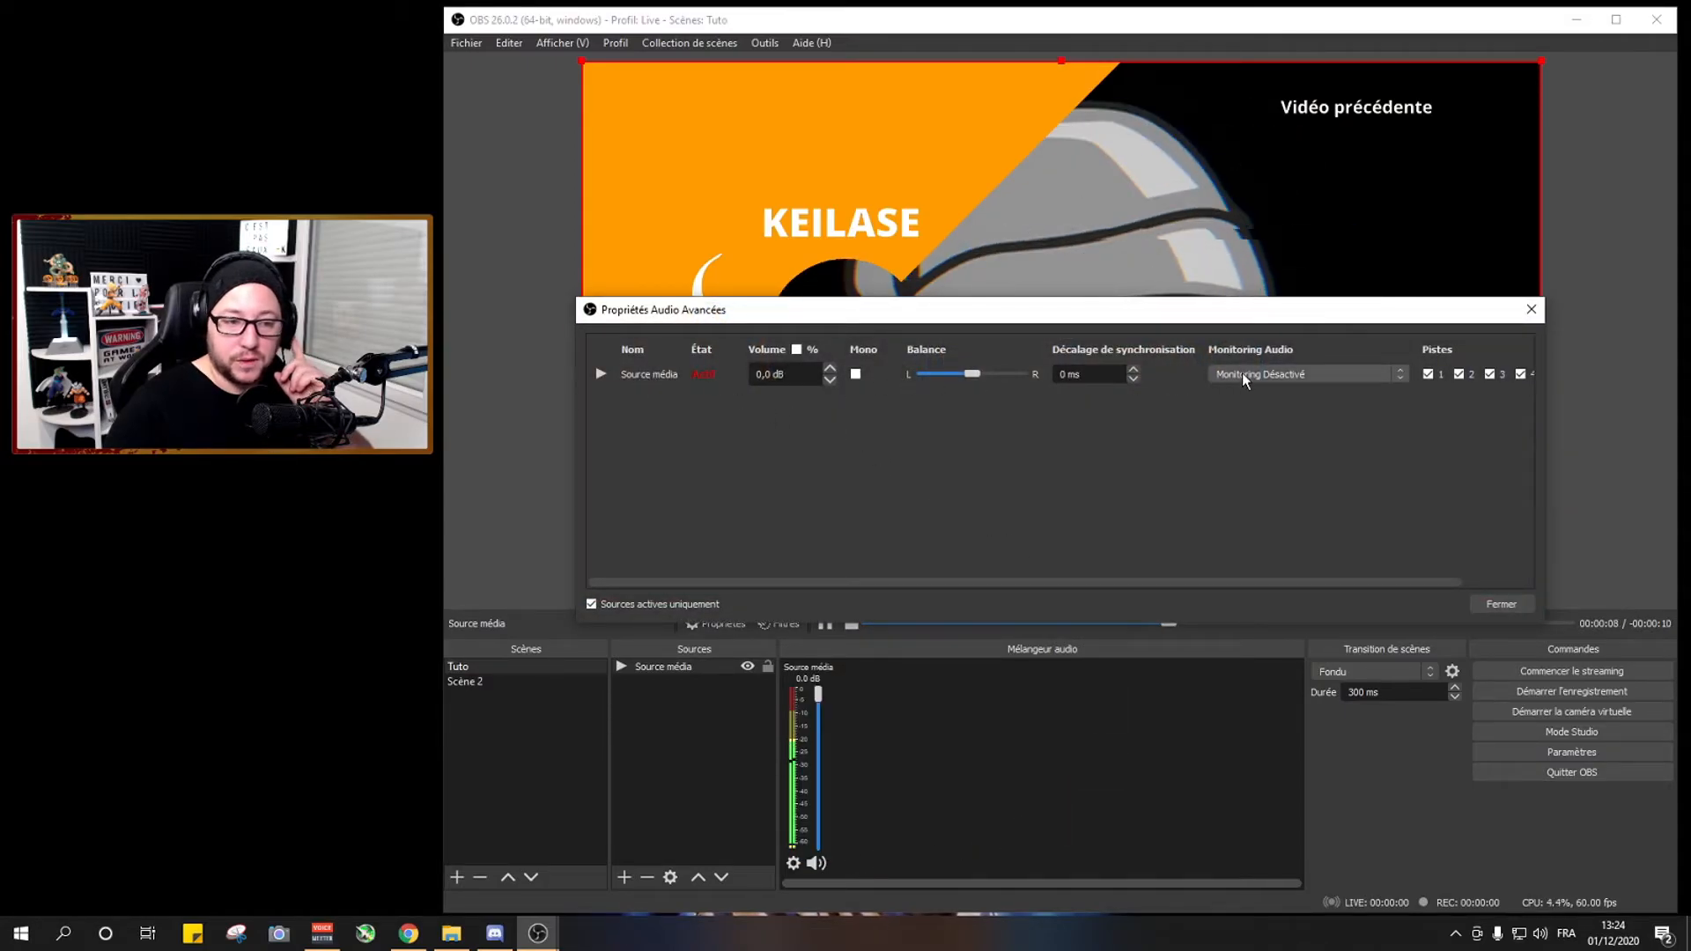
{"action": "left_click", "coordinate": [1289, 373]}
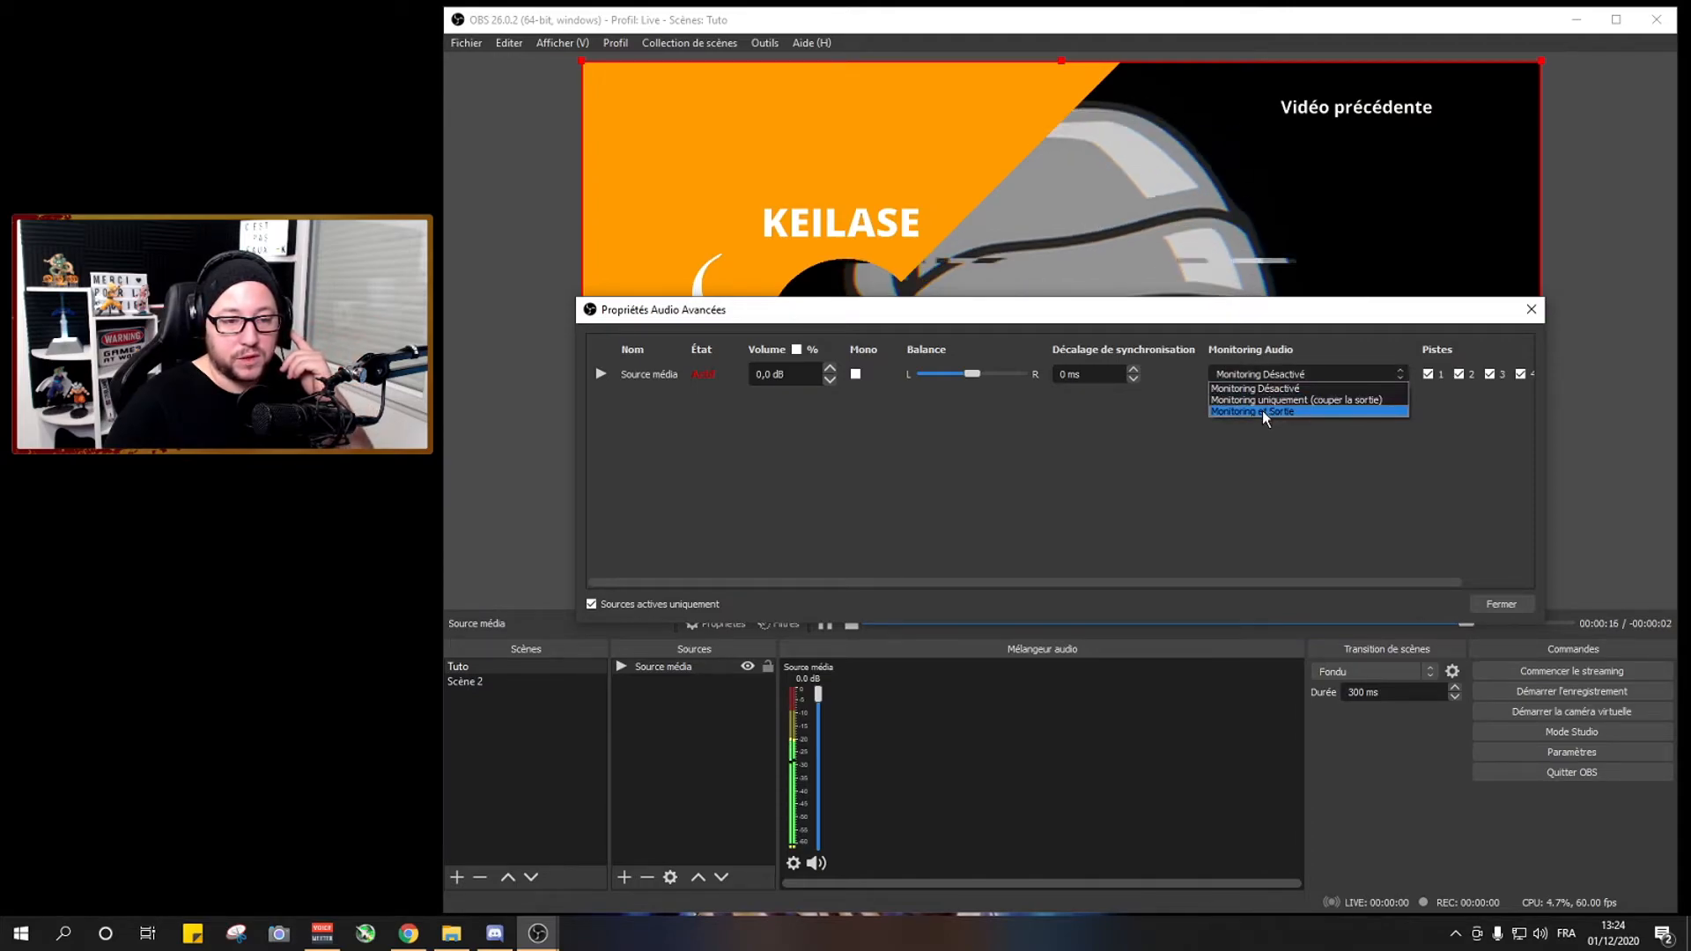
{"action": "left_click", "coordinate": [1261, 411]}
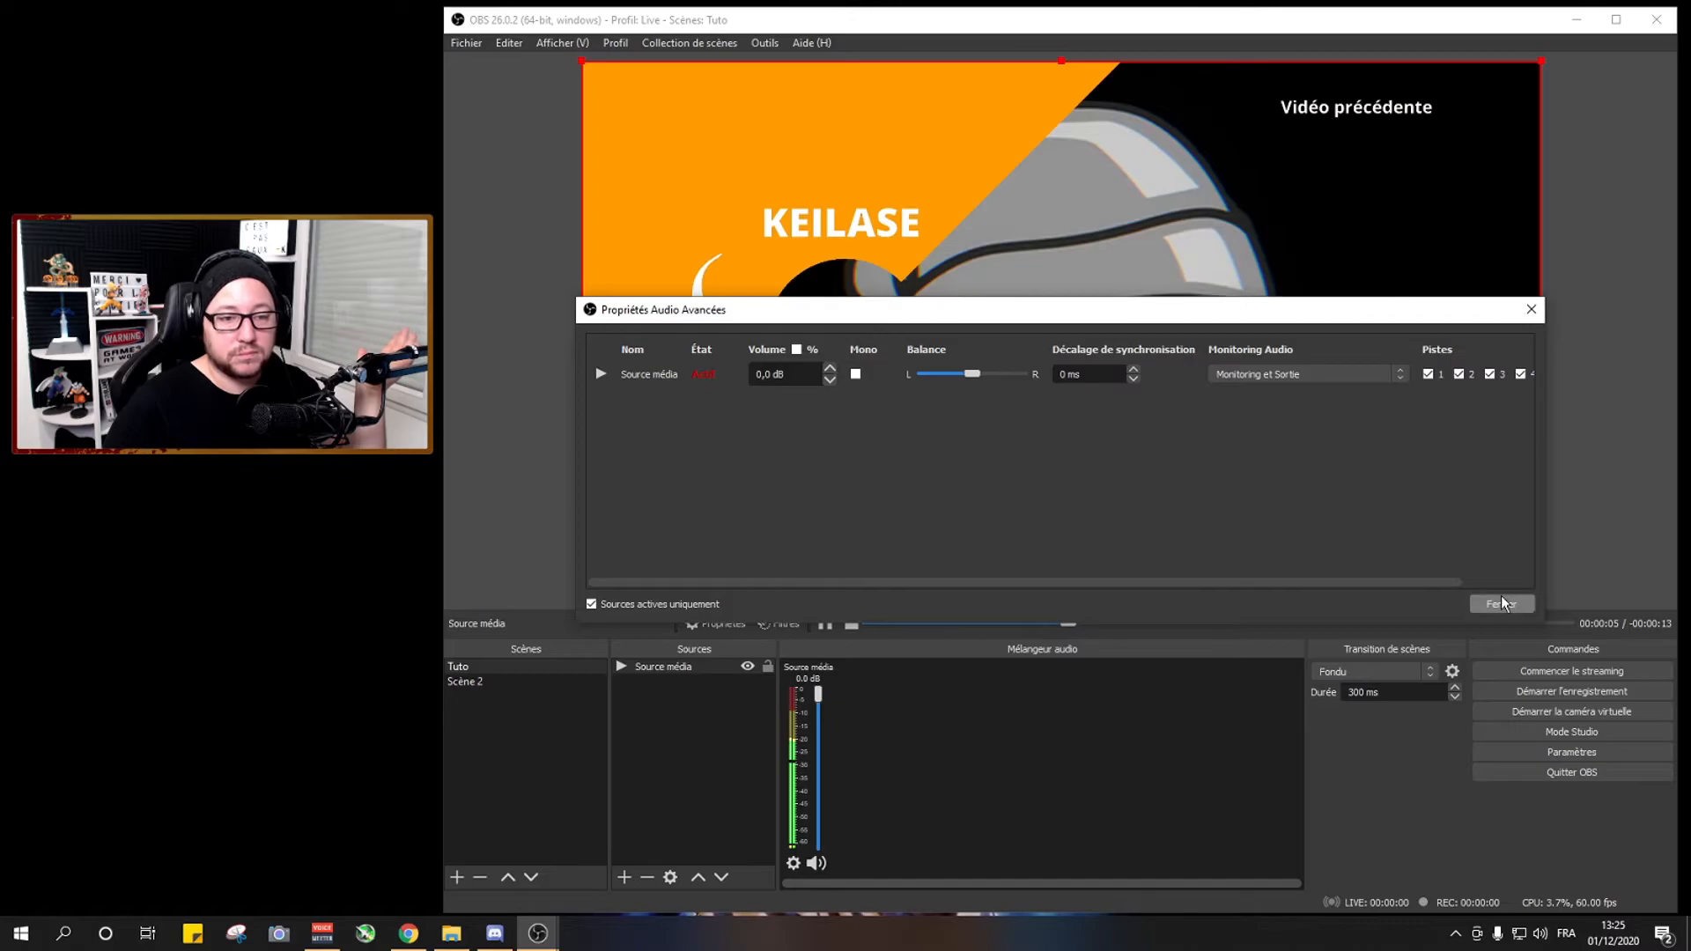
{"action": "left_click", "coordinate": [1346, 377]}
{"action": "left_click", "coordinate": [1325, 412]}
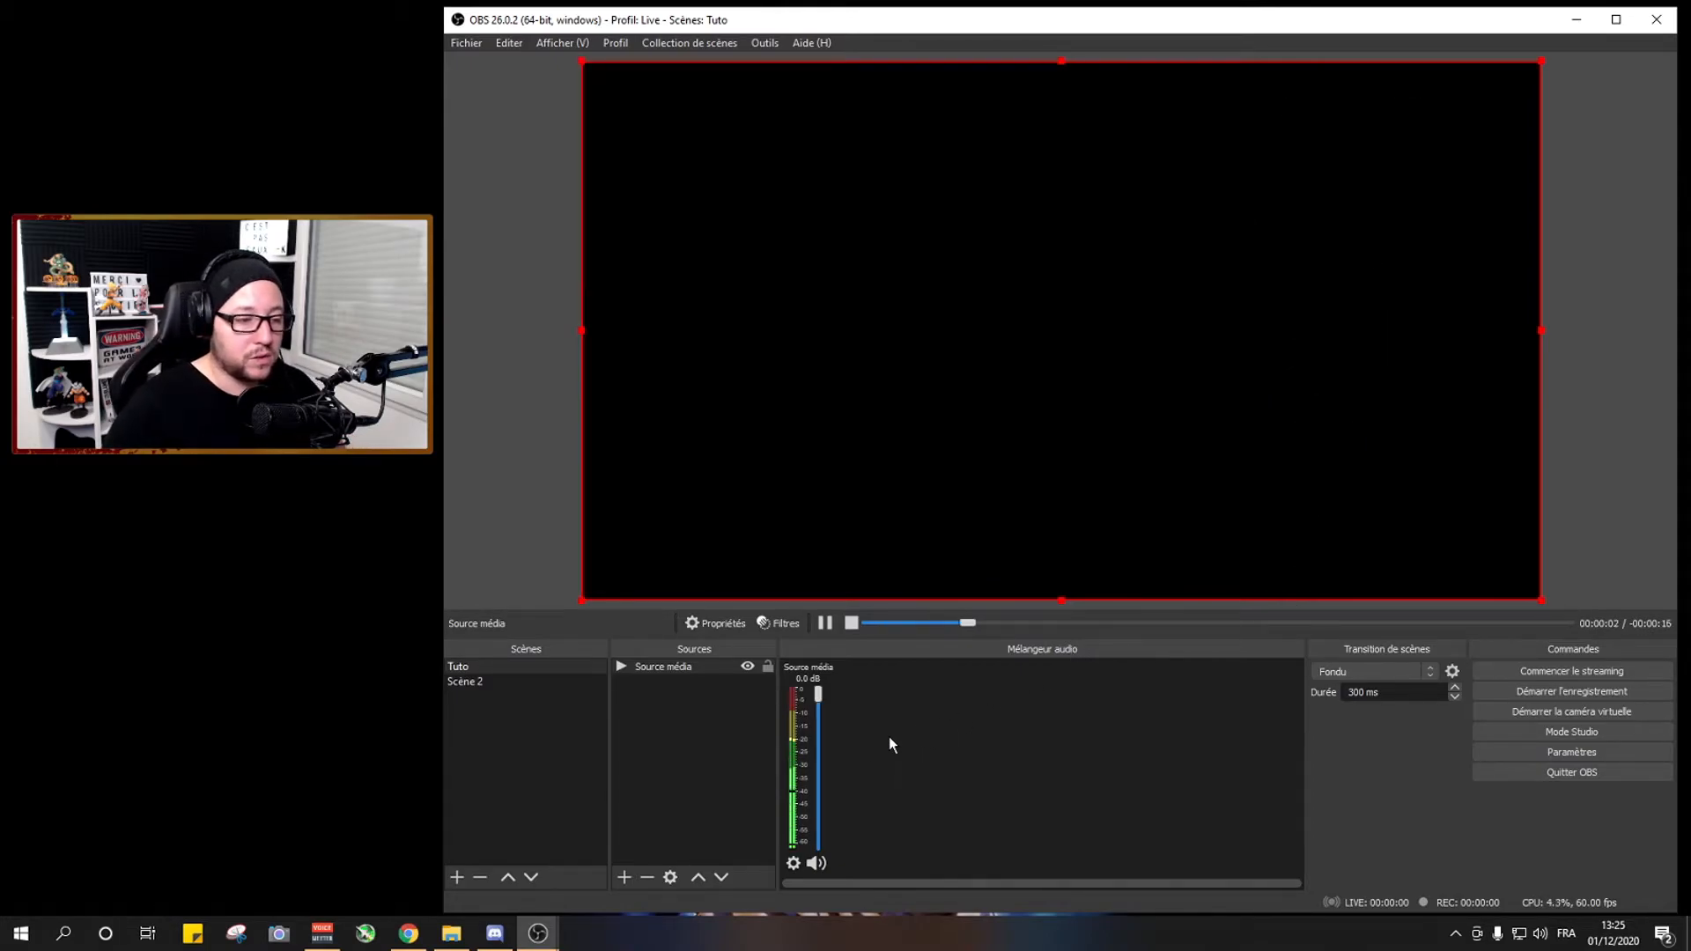
Replace Tuto's media source with a new Texte (GDI+) source that reads "Abonnez-vous"
{"action": "left_click", "coordinate": [716, 737]}
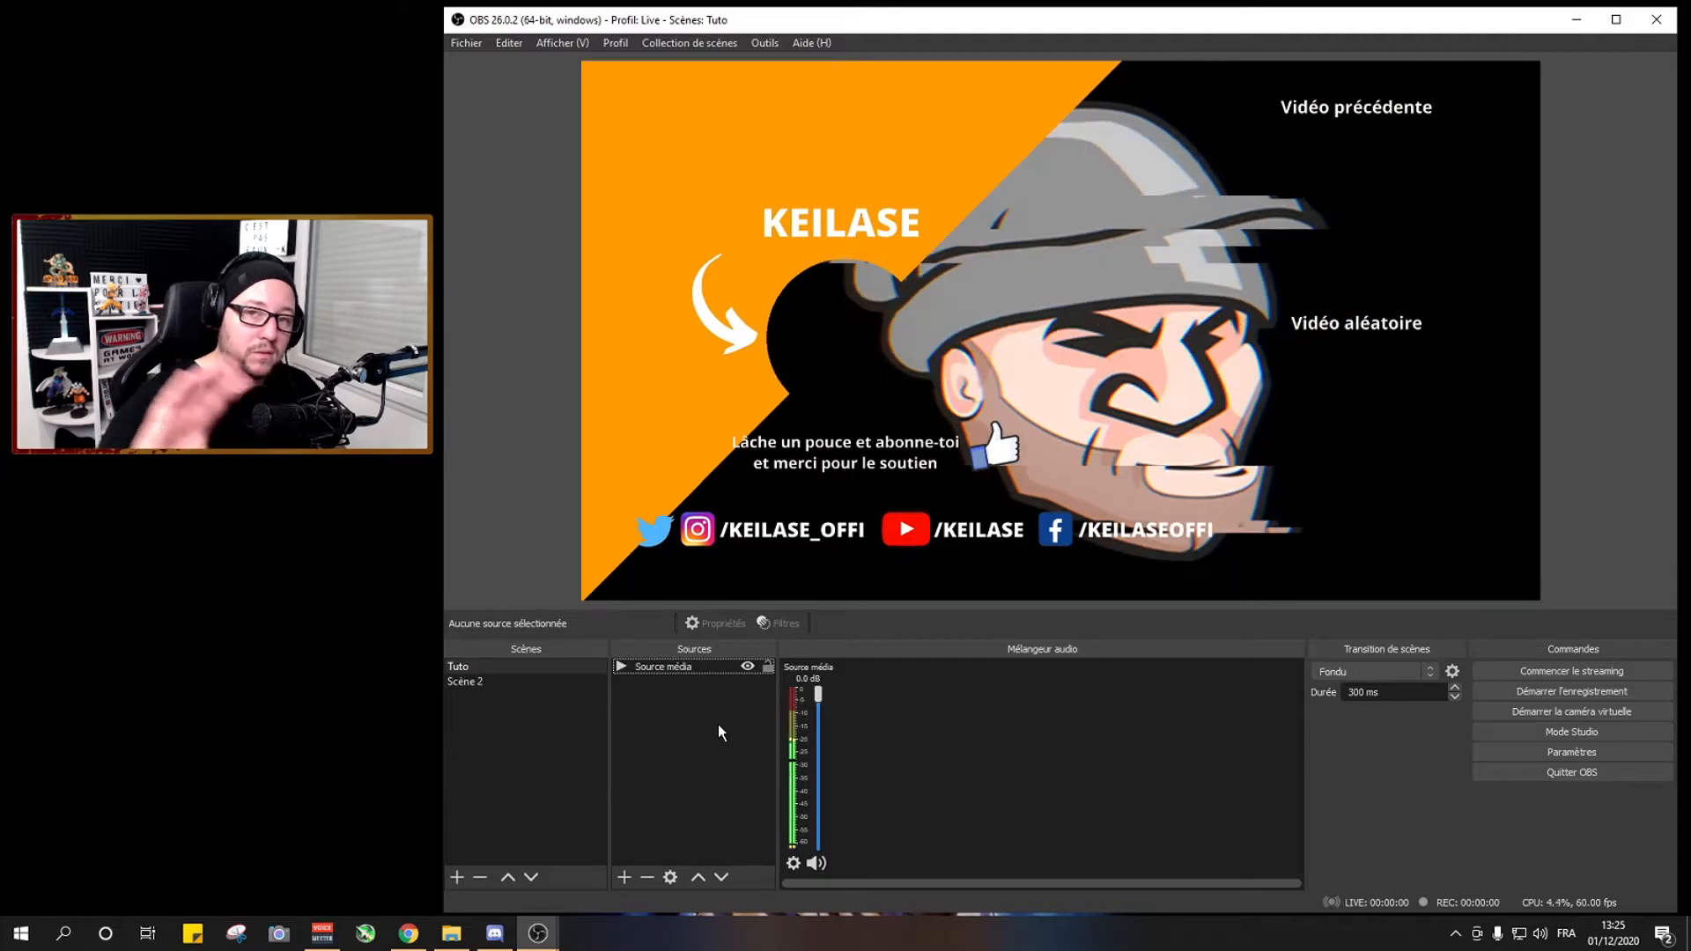
{"action": "right_click", "coordinate": [717, 711]}
{"action": "mouse_move", "coordinate": [775, 718]}
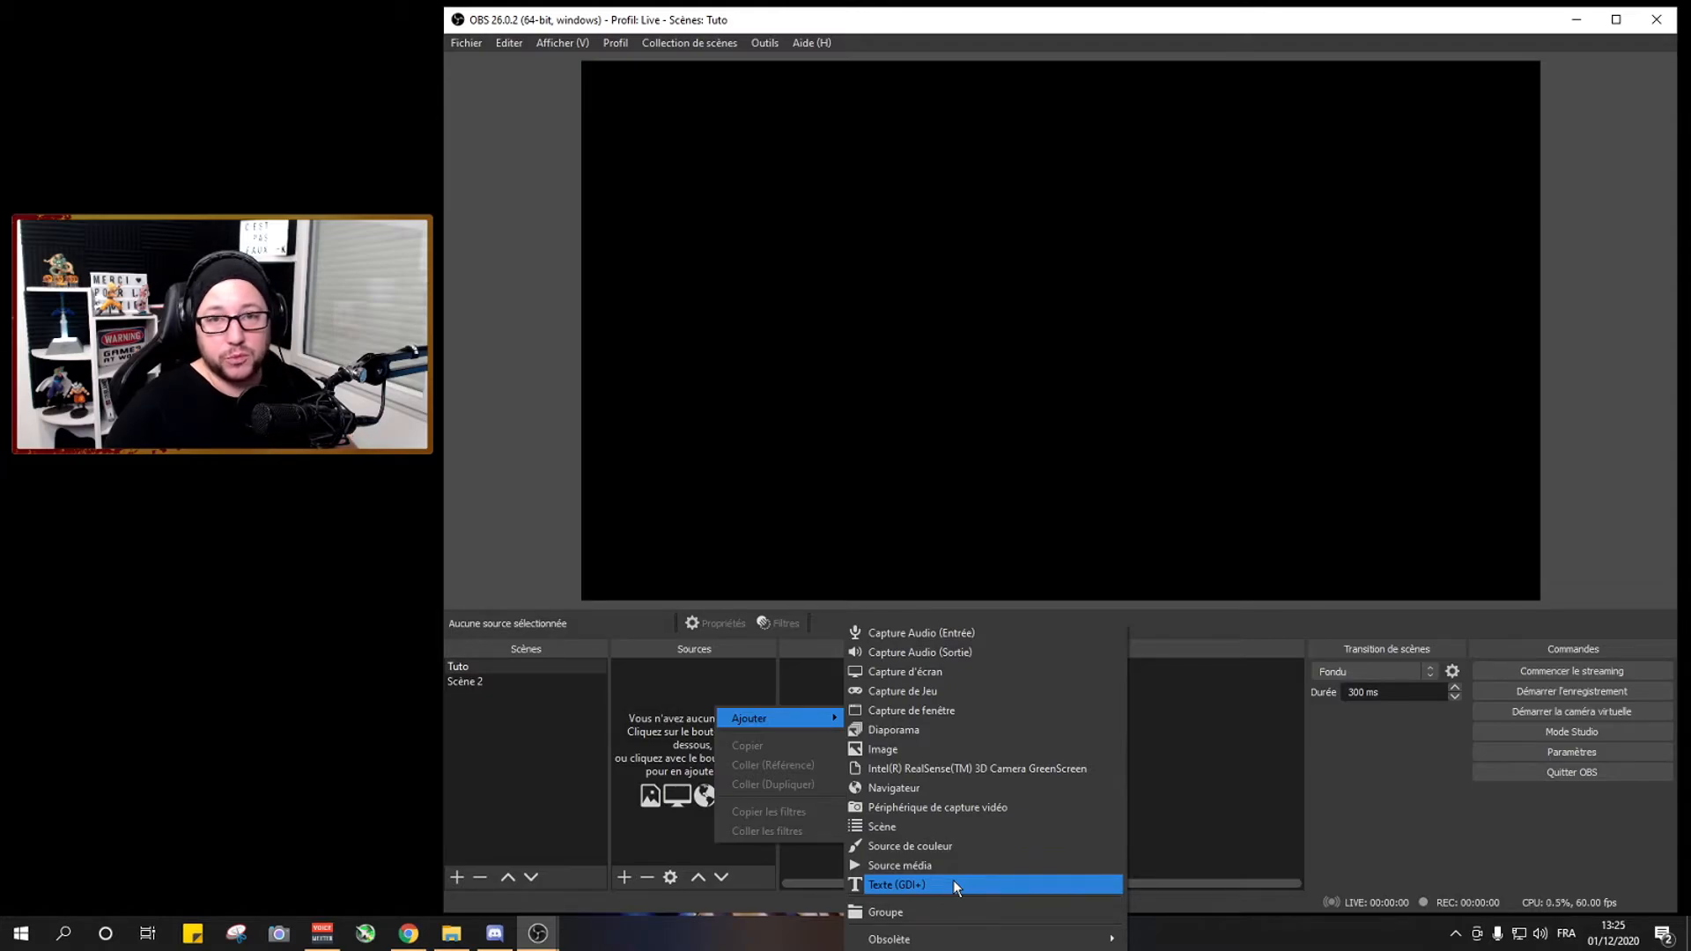
{"action": "left_click", "coordinate": [953, 882]}
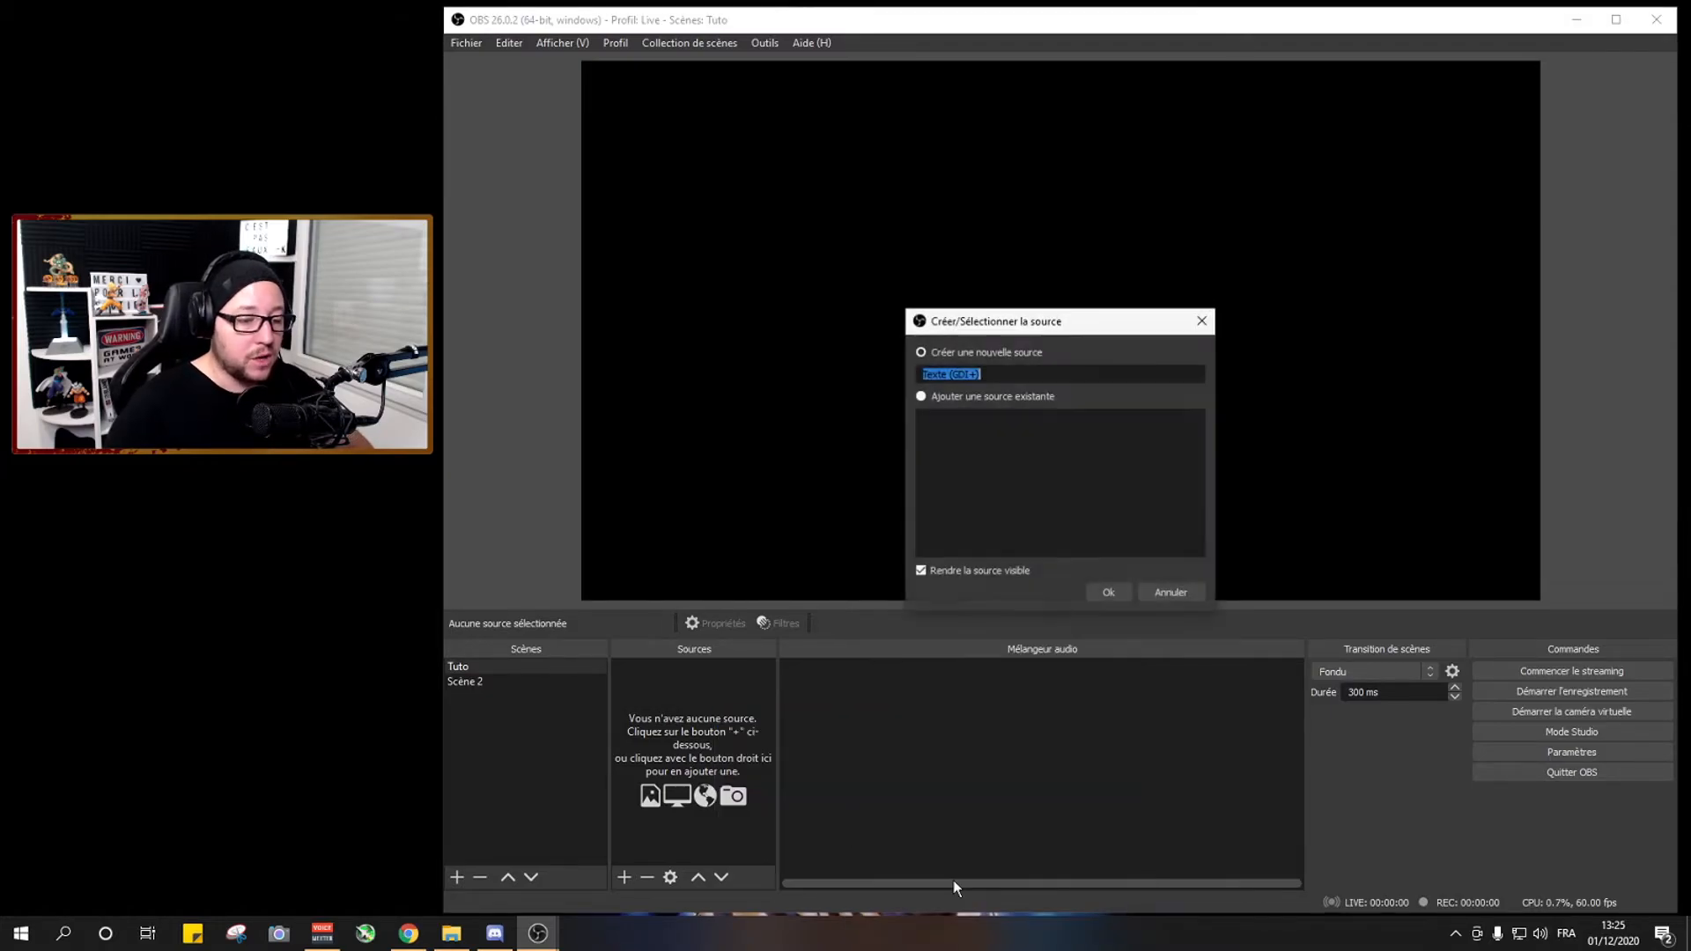
{"action": "left_click", "coordinate": [1111, 592]}
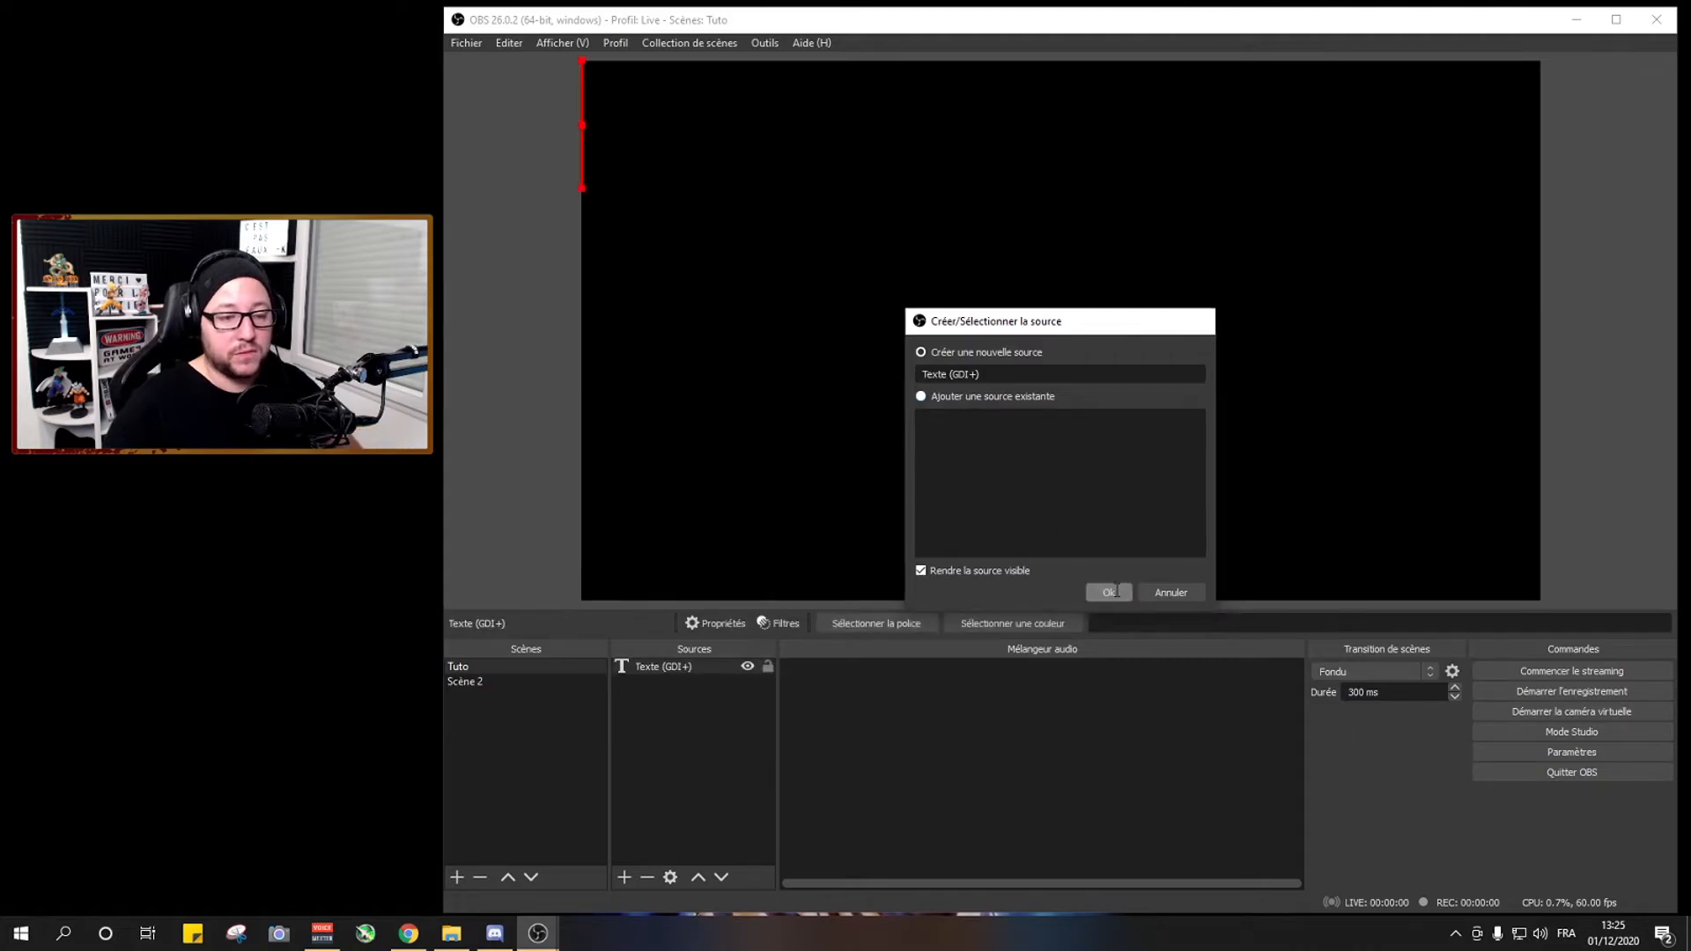
{"action": "left_click_drag", "start_coordinate": [1123, 173], "coordinate": [1290, 176]}
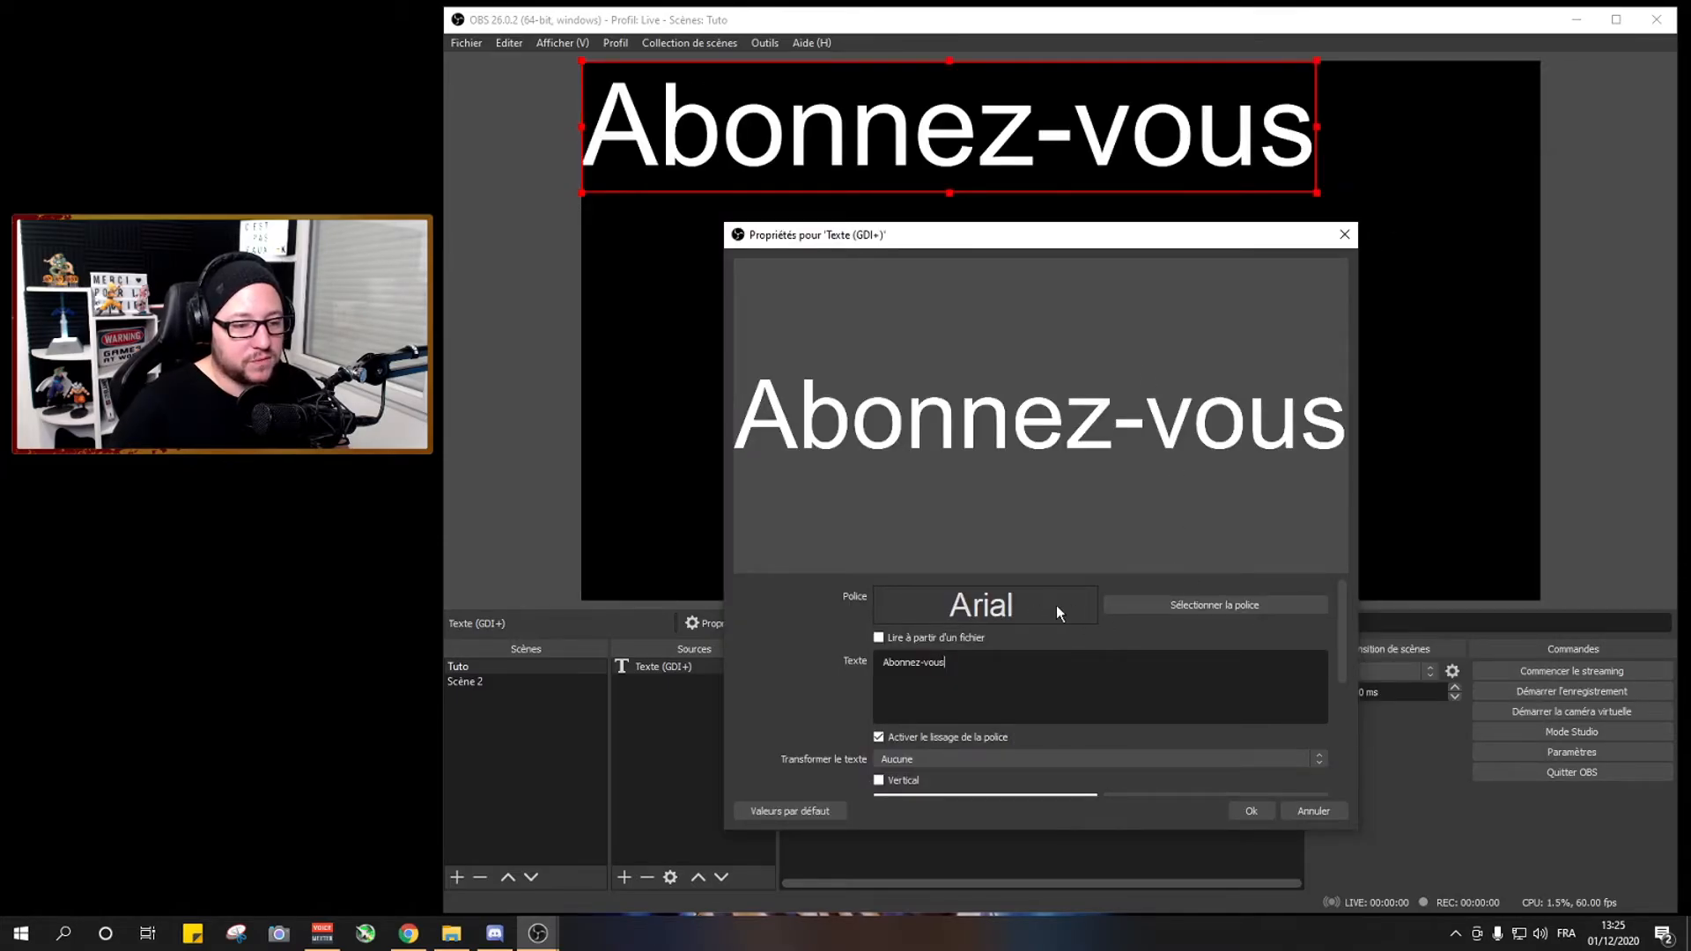
Try the California Medium and Calibri Regular fonts on the Abonnez-vous text
{"action": "left_click", "coordinate": [1163, 609]}
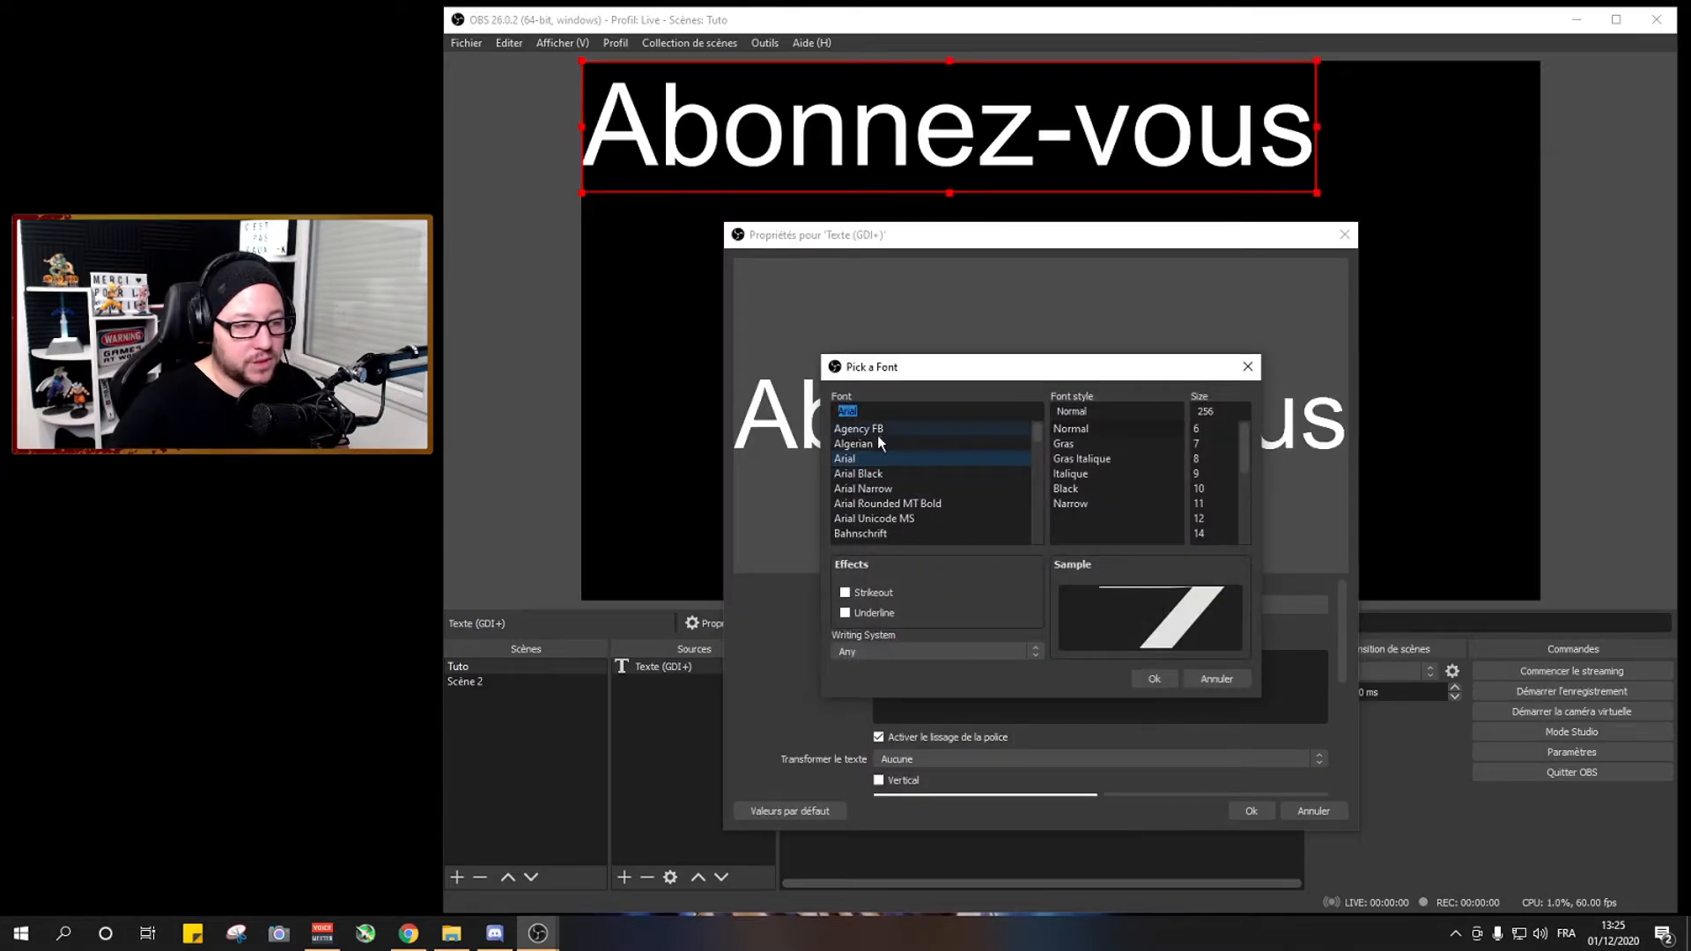
{"action": "left_click", "coordinate": [879, 491]}
{"action": "scroll", "coordinate": [880, 495], "scroll_direction": "down", "scroll_amount": 5}
{"action": "scroll", "coordinate": [880, 495], "scroll_direction": "down", "scroll_amount": 7}
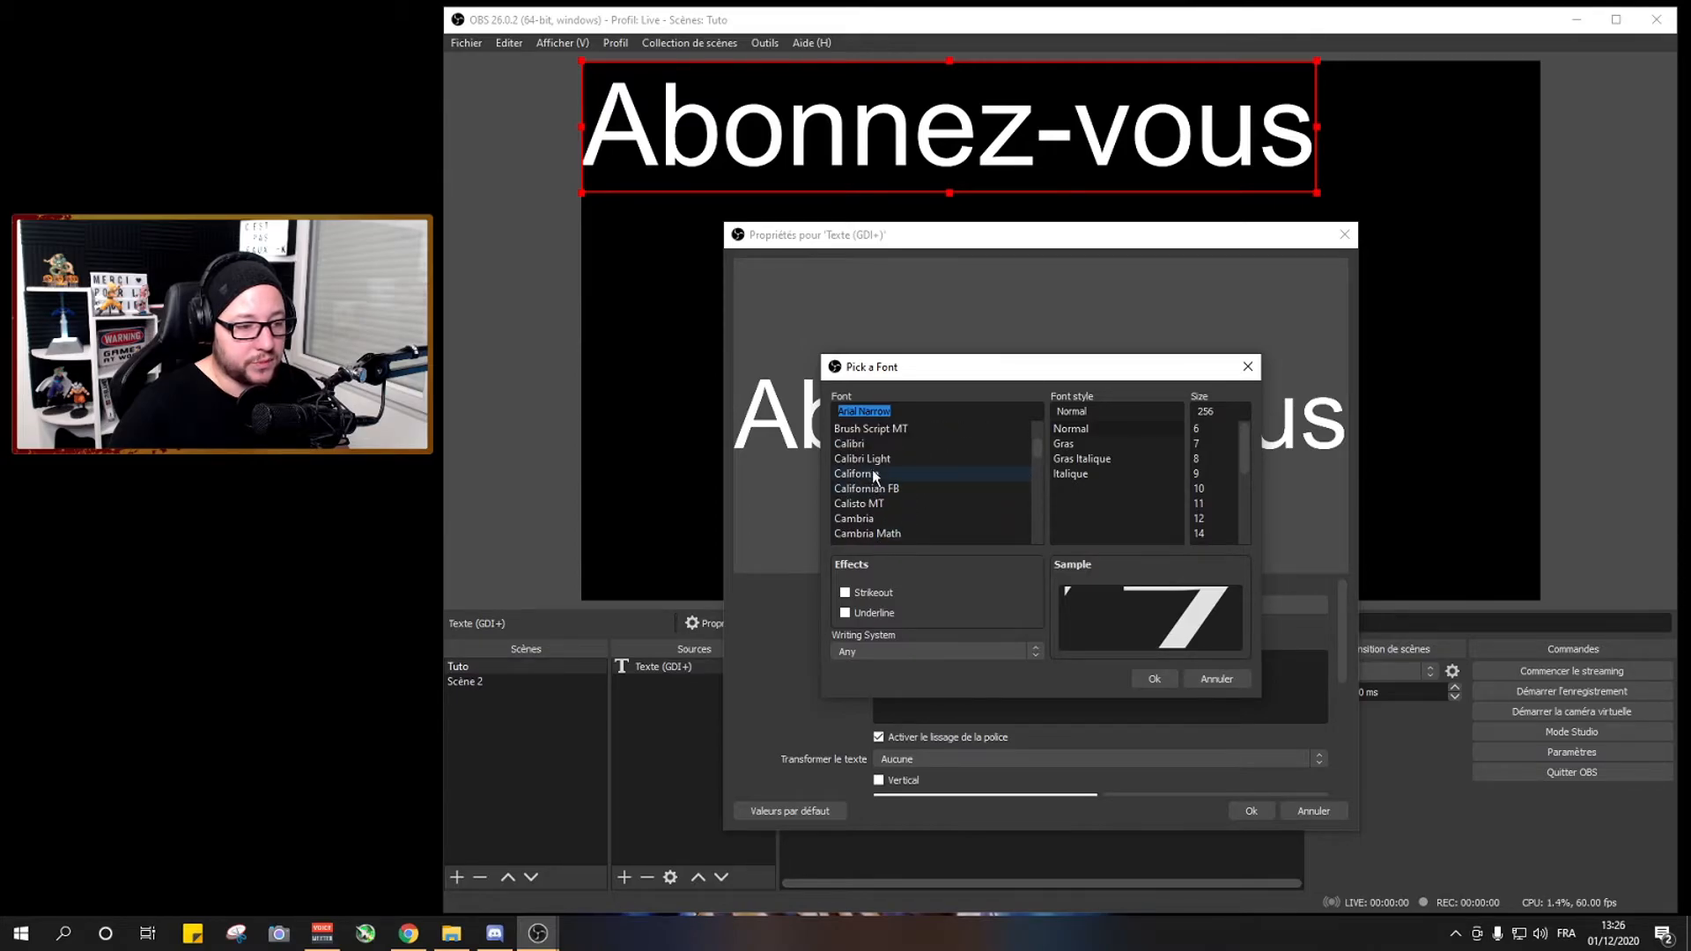
{"action": "left_click", "coordinate": [873, 473]}
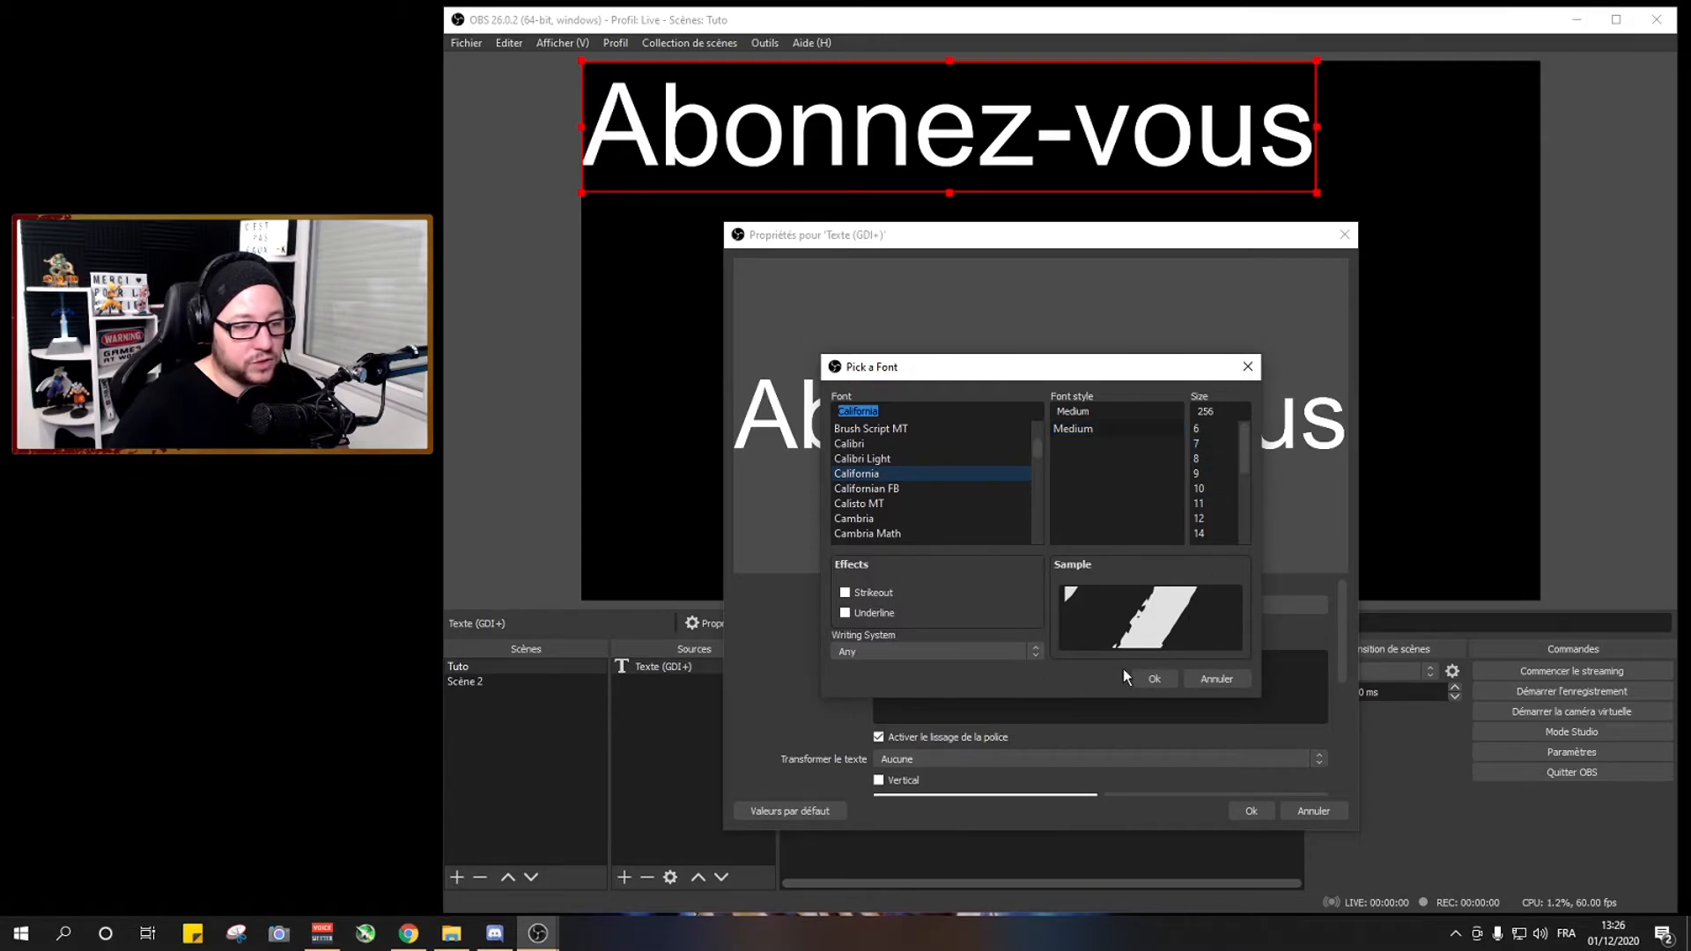
{"action": "left_click", "coordinate": [1147, 679]}
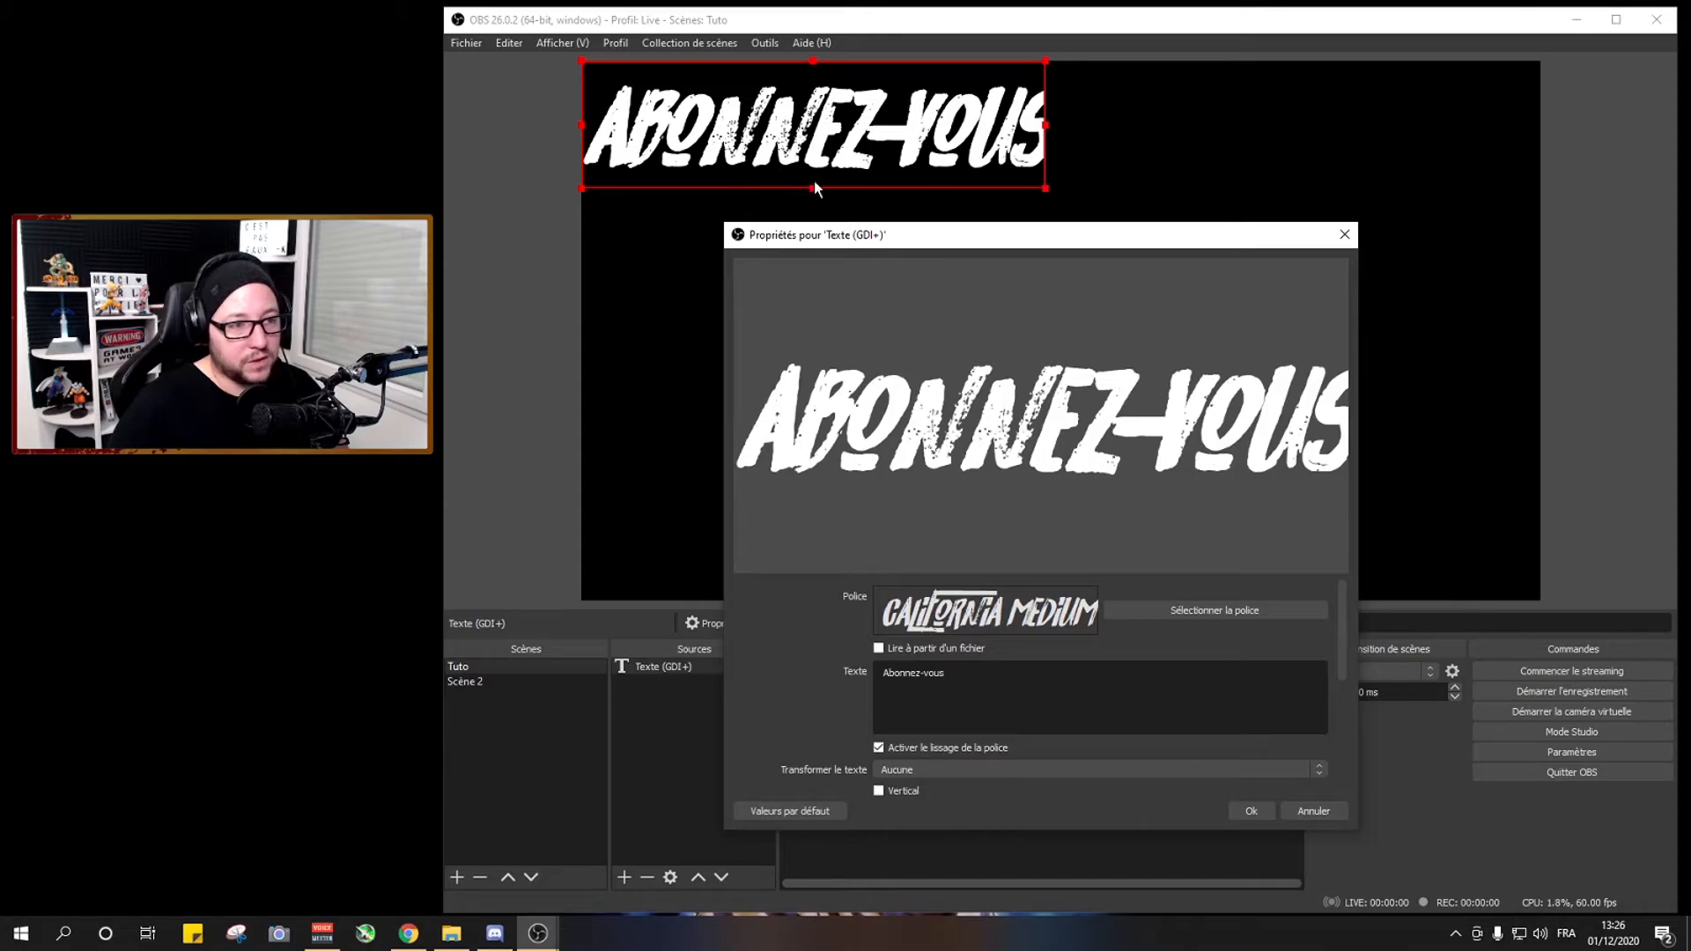
{"action": "left_click", "coordinate": [1112, 612]}
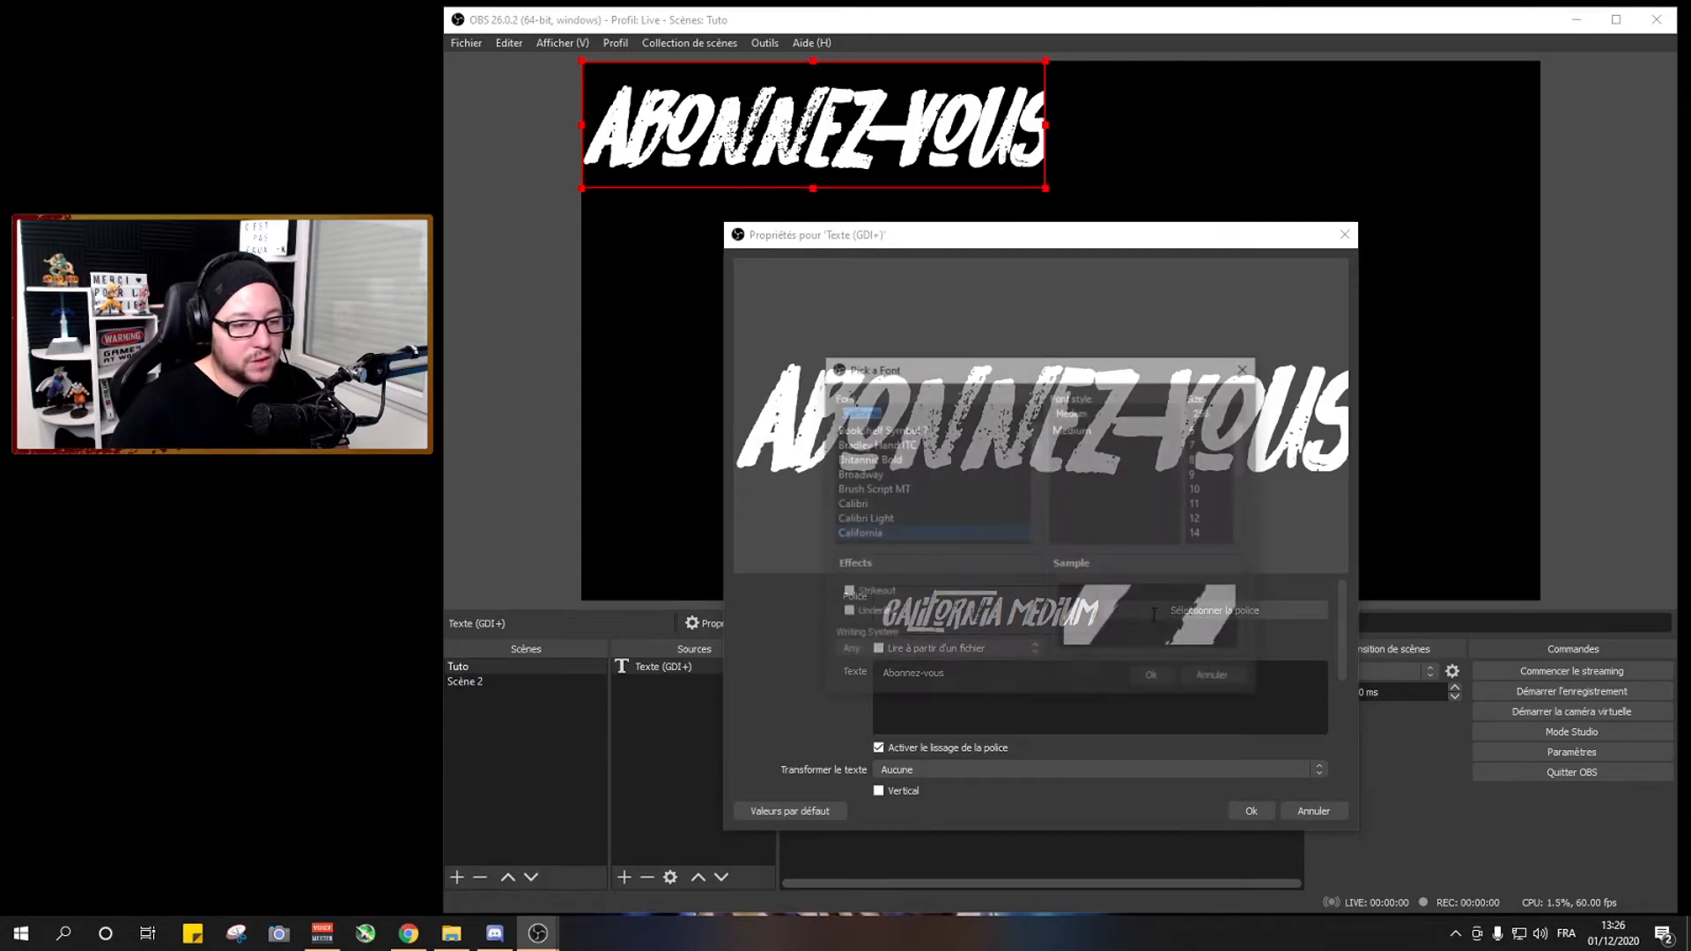
{"action": "left_click", "coordinate": [1157, 677]}
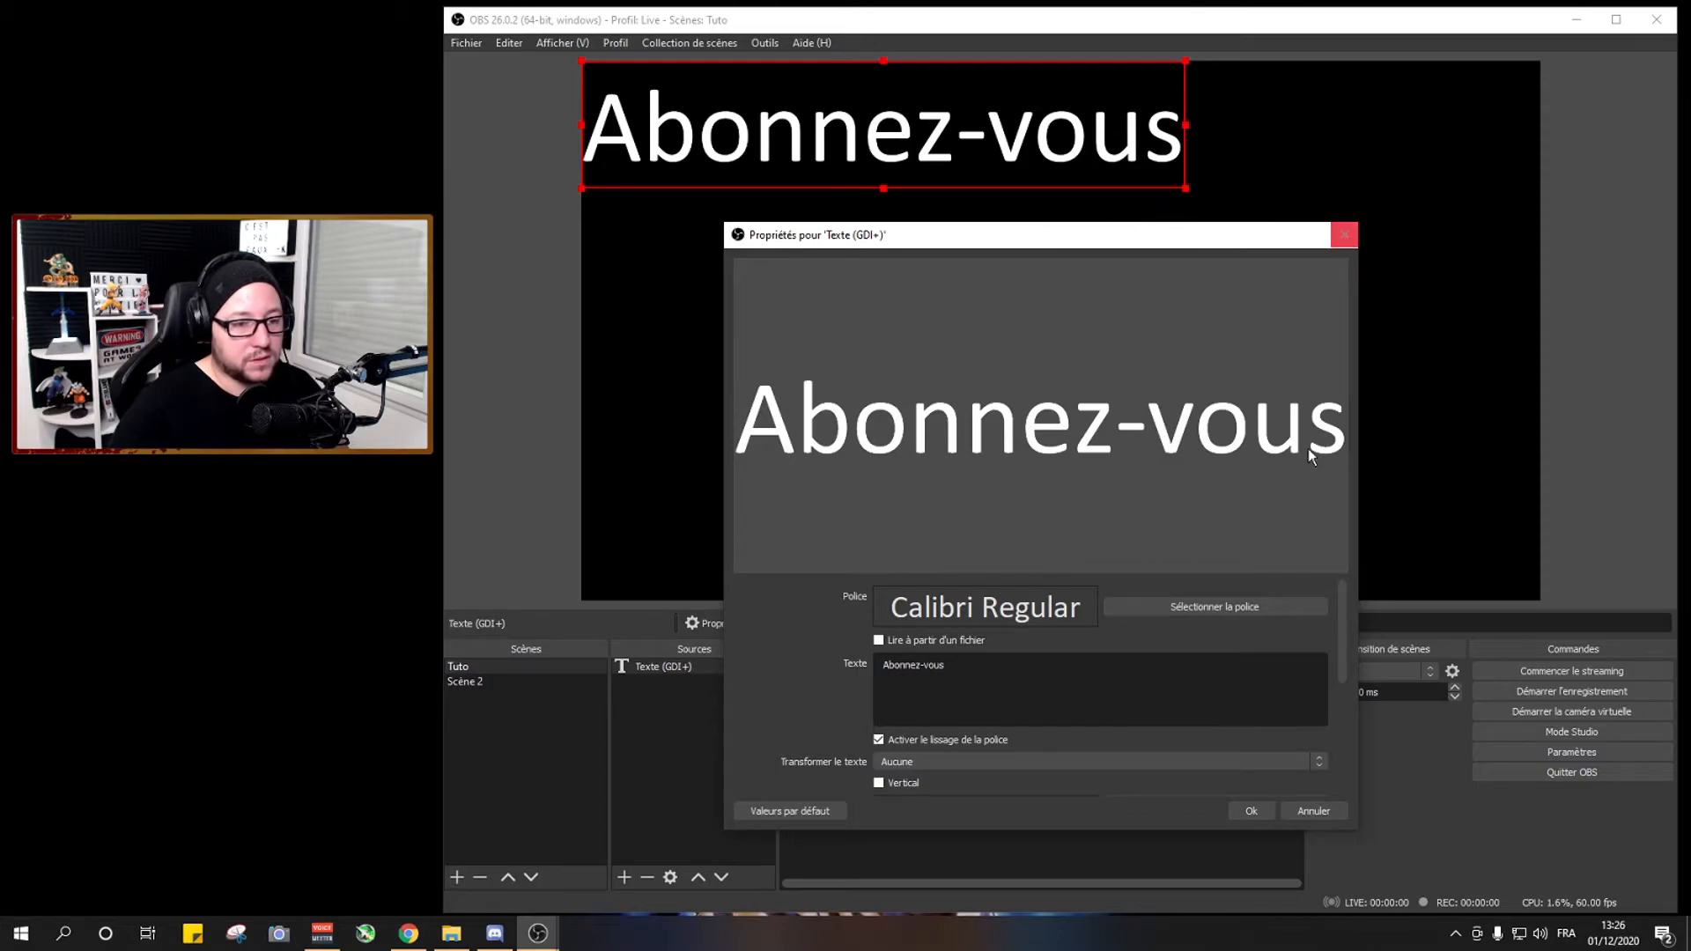
Set the text's font to Arial Normal
{"action": "left_click", "coordinate": [1144, 607]}
{"action": "scroll", "coordinate": [951, 510], "scroll_direction": "up", "scroll_amount": 10}
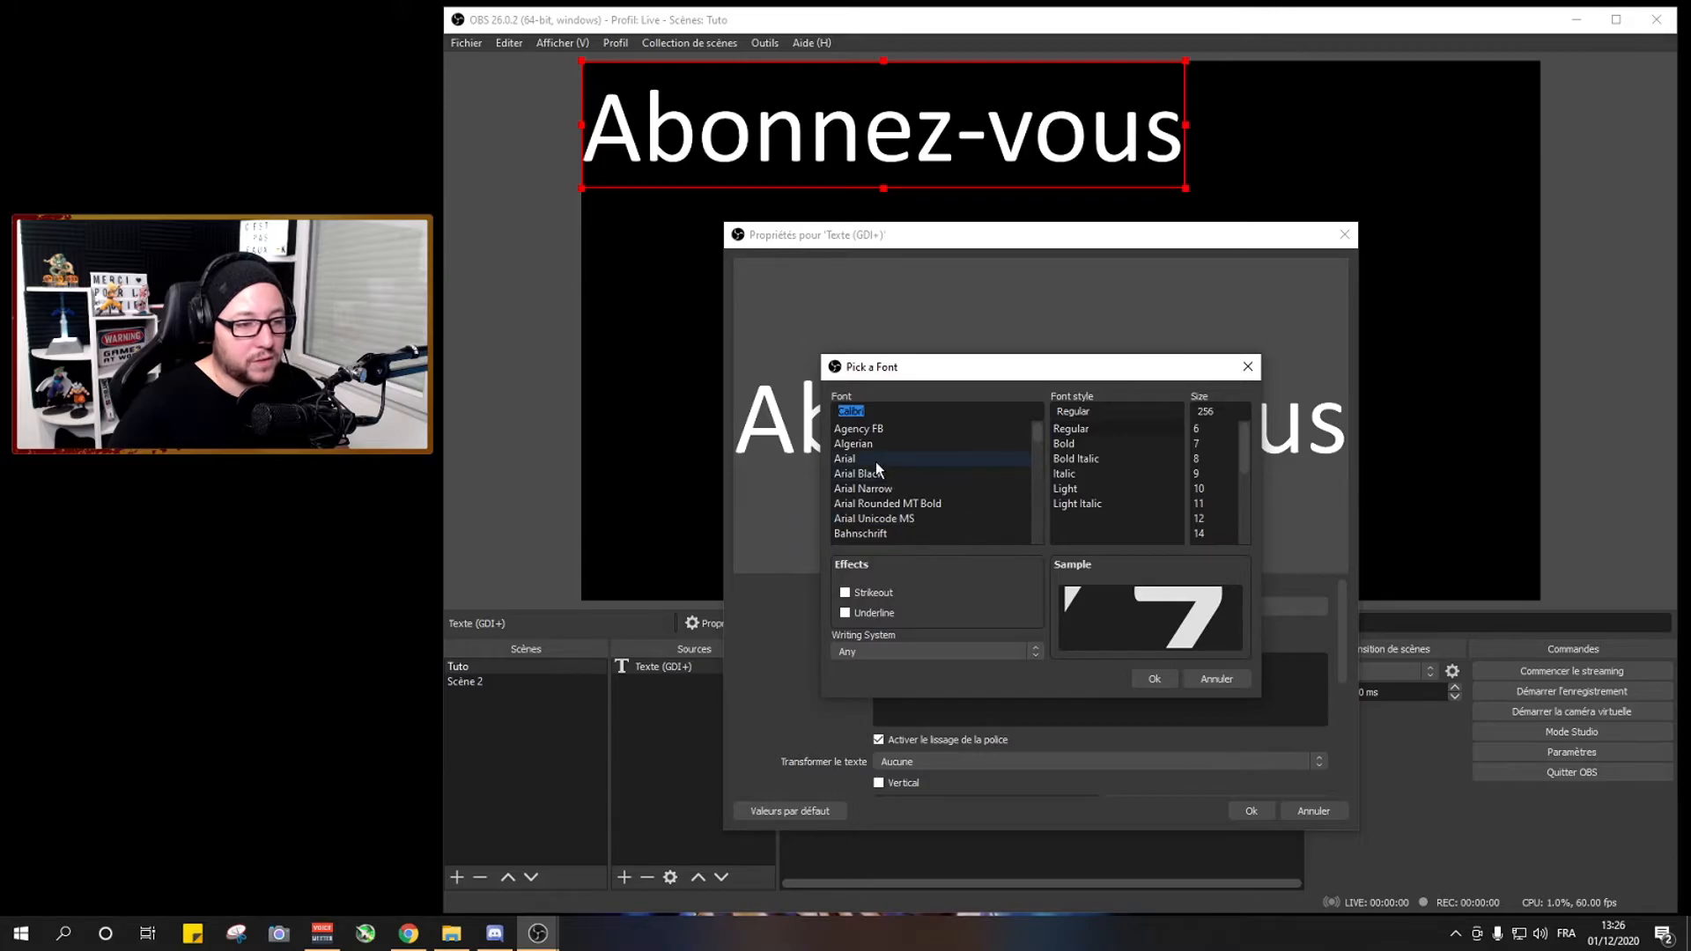
{"action": "left_click", "coordinate": [876, 462]}
{"action": "left_click", "coordinate": [1168, 679]}
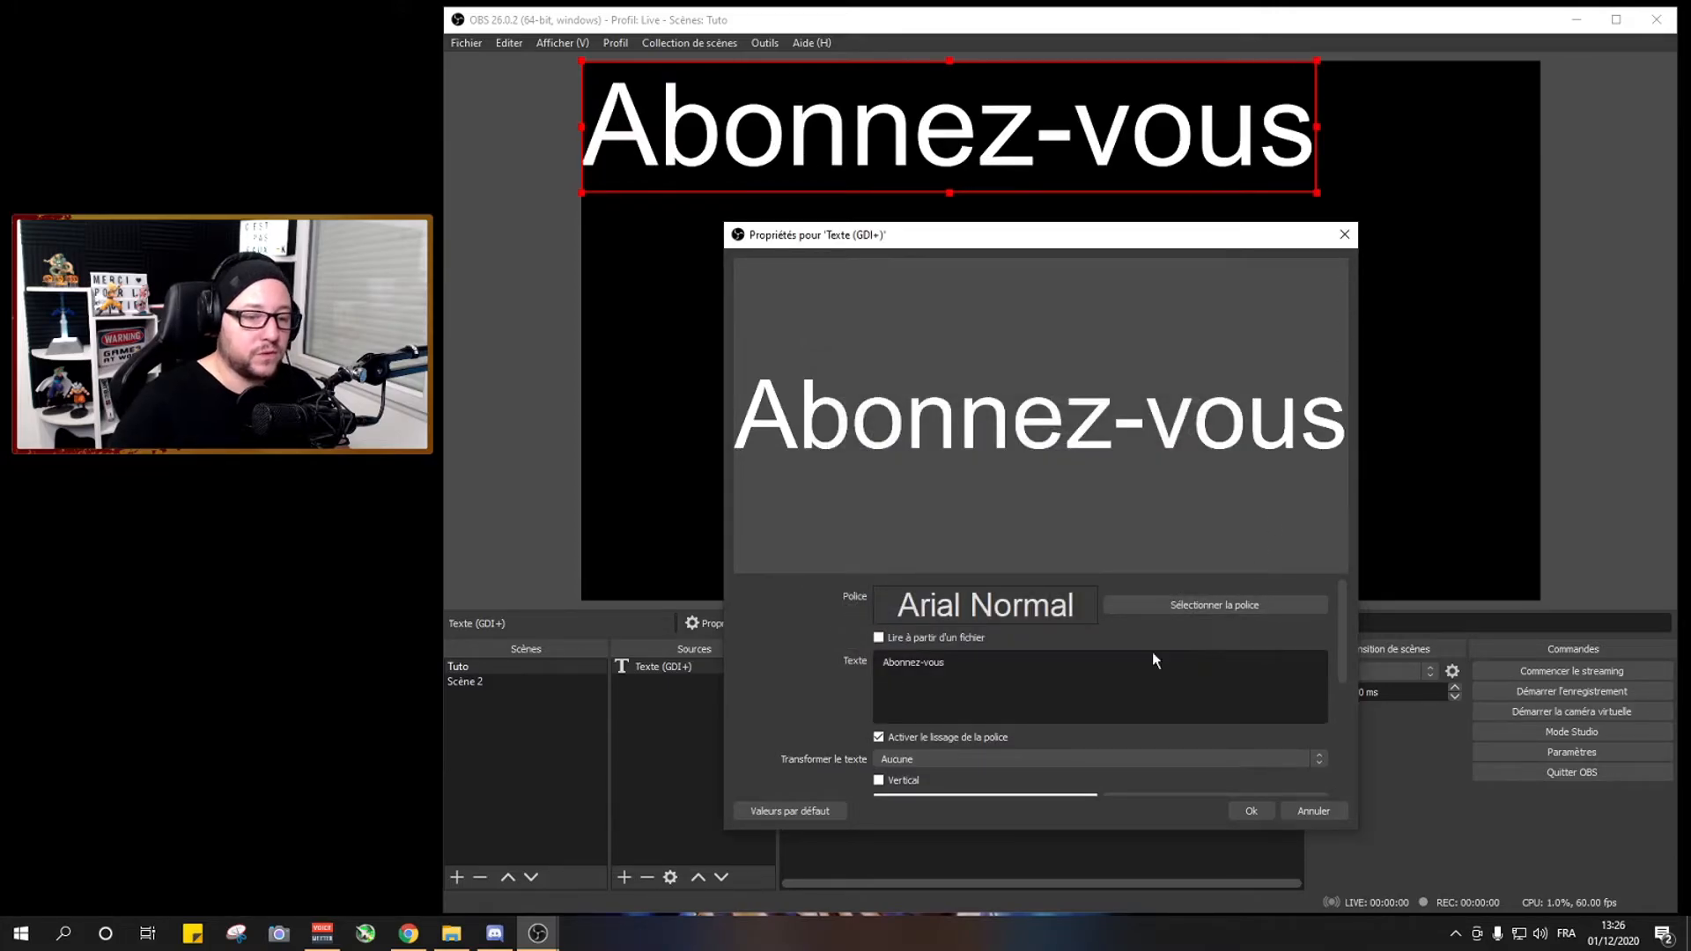
Set the text colour to orange #ff5500 and its opacity to 98%, leaving font smoothing enabled
{"action": "scroll", "coordinate": [978, 679], "scroll_direction": "down", "scroll_amount": 2}
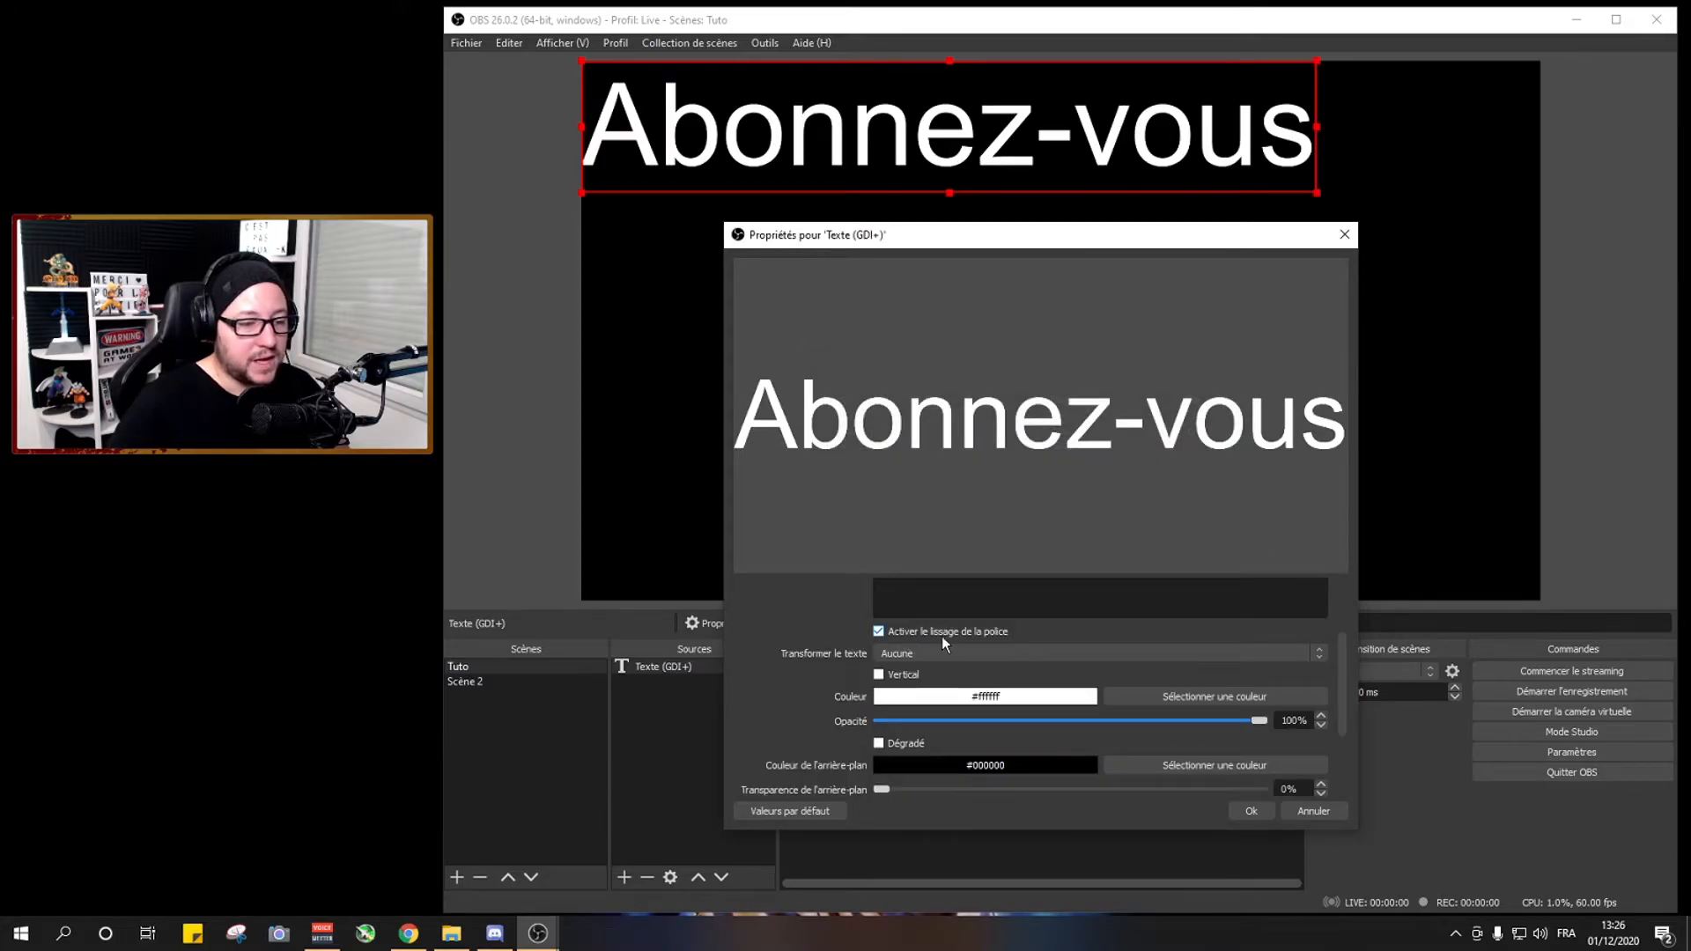
{"action": "left_click", "coordinate": [878, 632]}
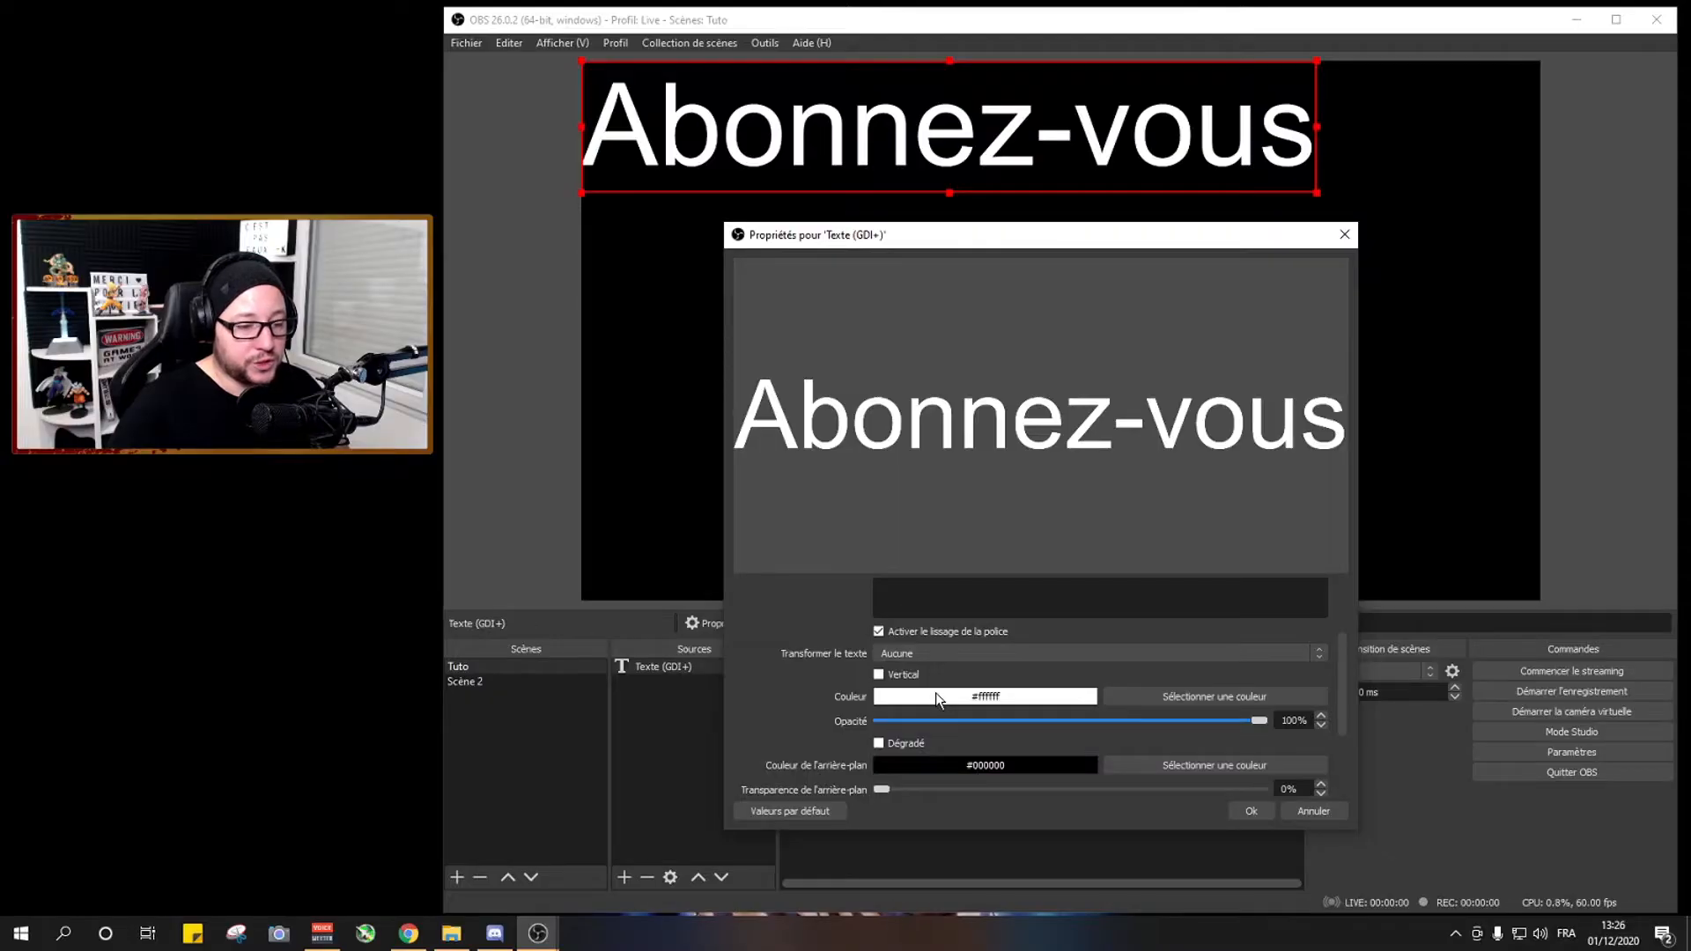
{"action": "left_click", "coordinate": [1215, 695]}
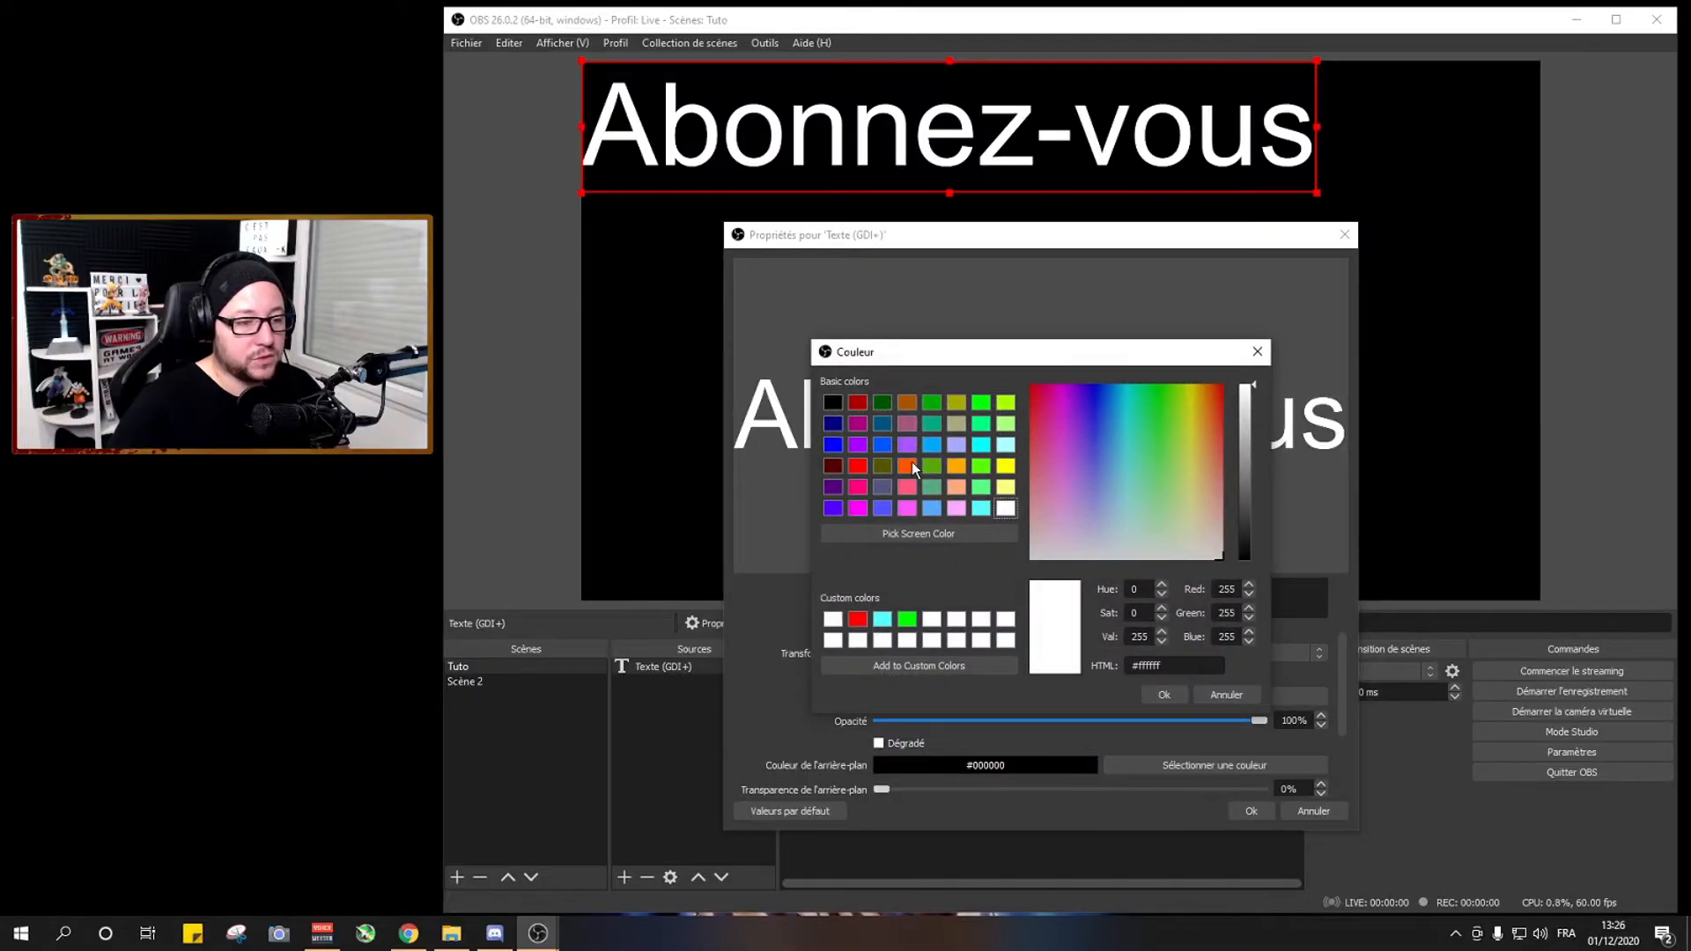
{"action": "left_click", "coordinate": [909, 465]}
{"action": "left_click", "coordinate": [1163, 694]}
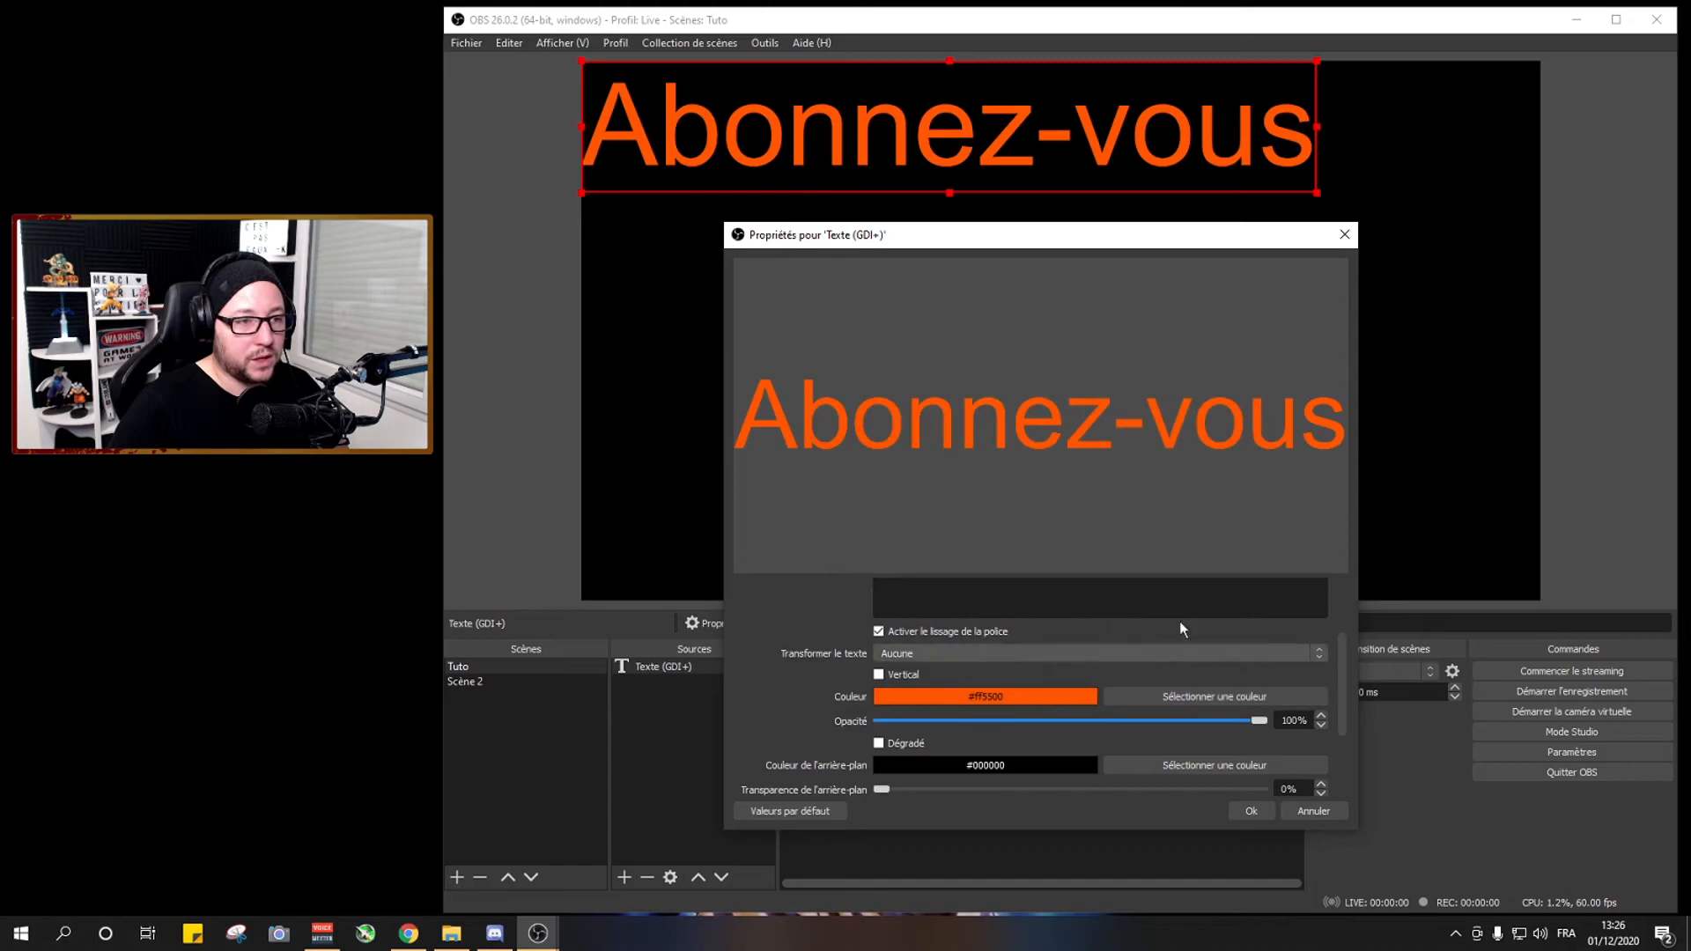
{"action": "mouse_move", "coordinate": [1261, 721]}
{"action": "left_mouse_down"}
{"action": "mouse_move", "coordinate": [902, 727]}
{"action": "mouse_move", "coordinate": [1282, 731]}
{"action": "left_mouse_up"}
{"action": "double_click", "coordinate": [1232, 721]}
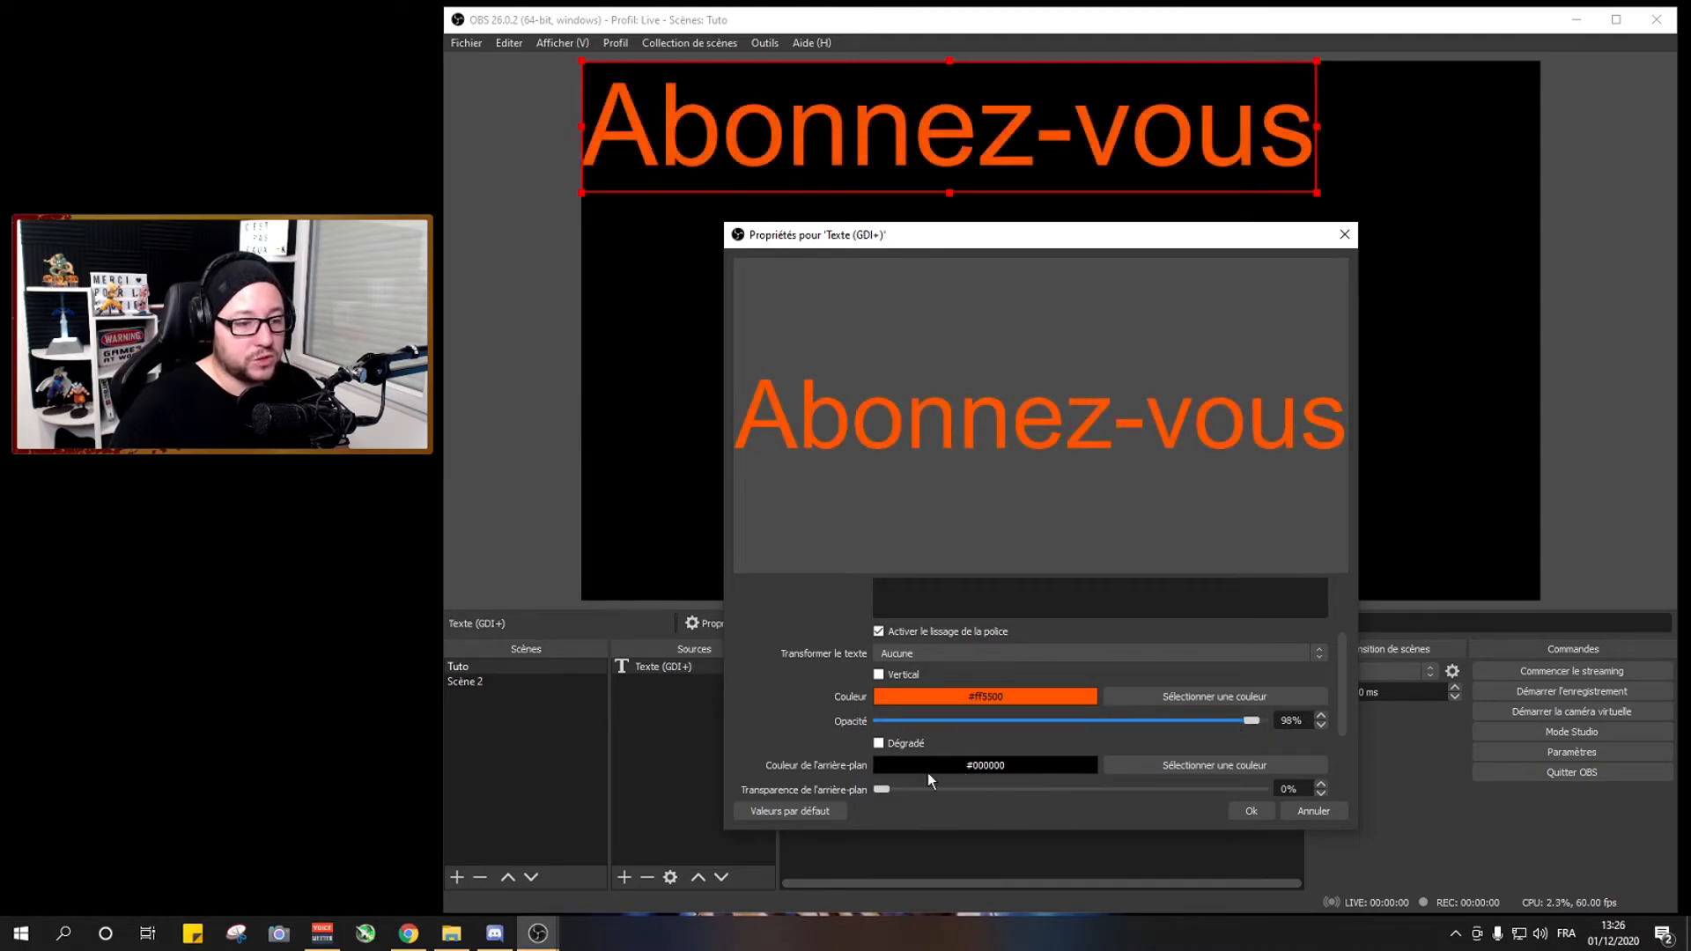
Set the text source's background colour to white #ffffff
{"action": "left_click", "coordinate": [1171, 762]}
{"action": "left_click", "coordinate": [987, 644]}
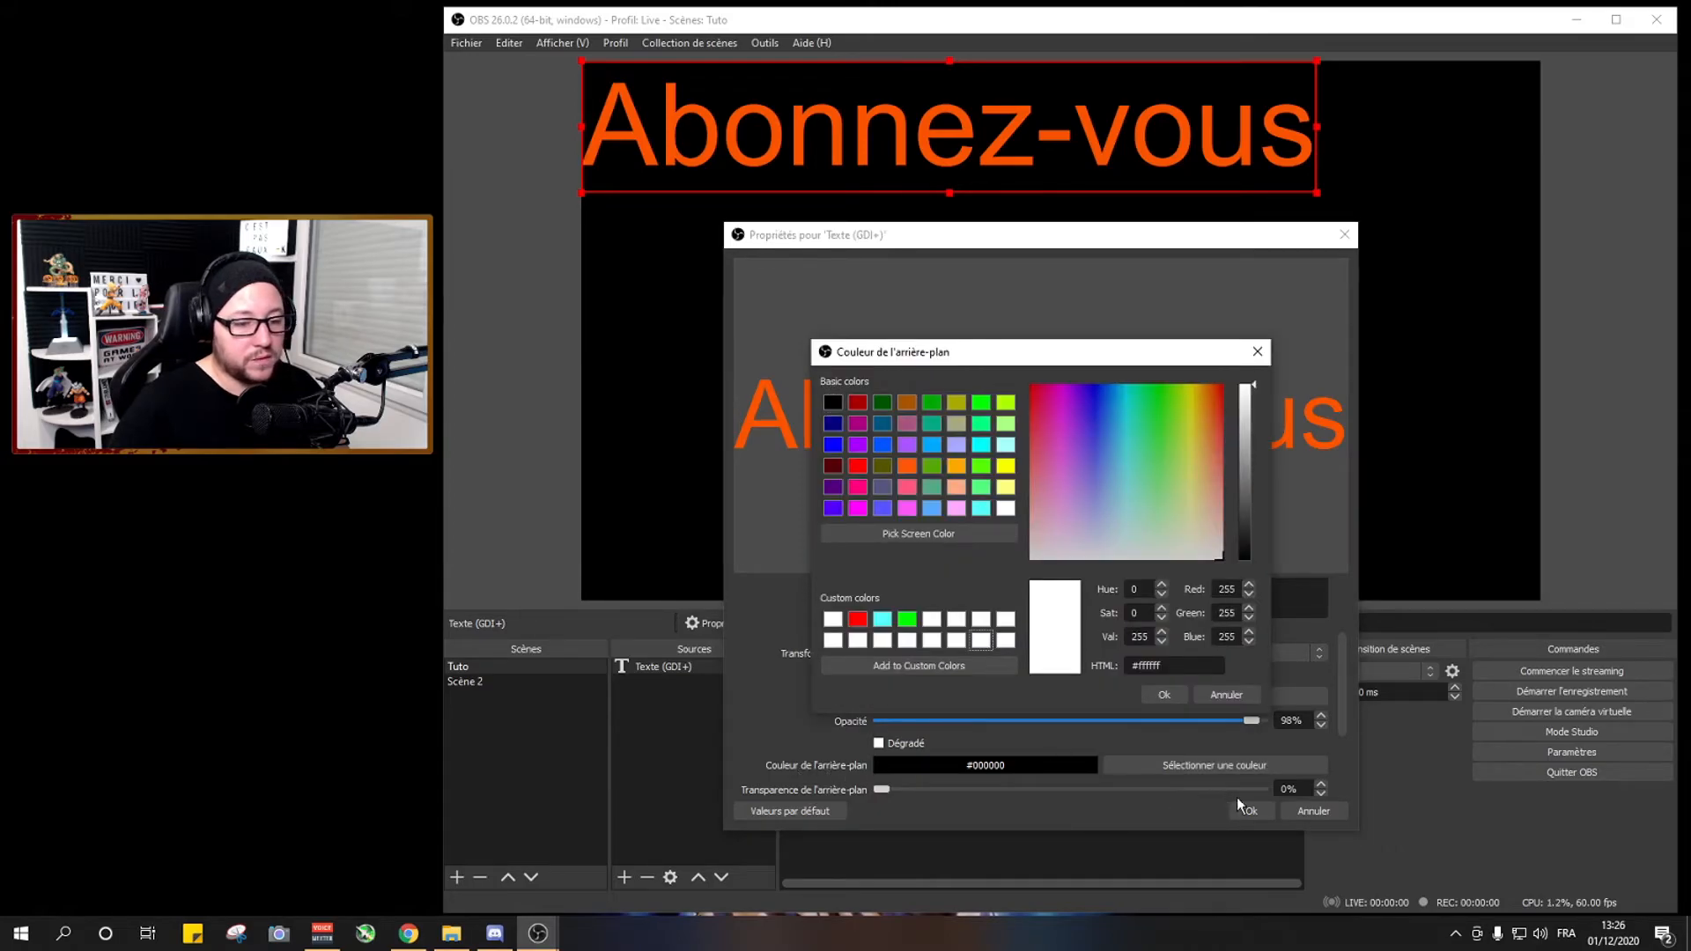
{"action": "left_click", "coordinate": [1163, 695]}
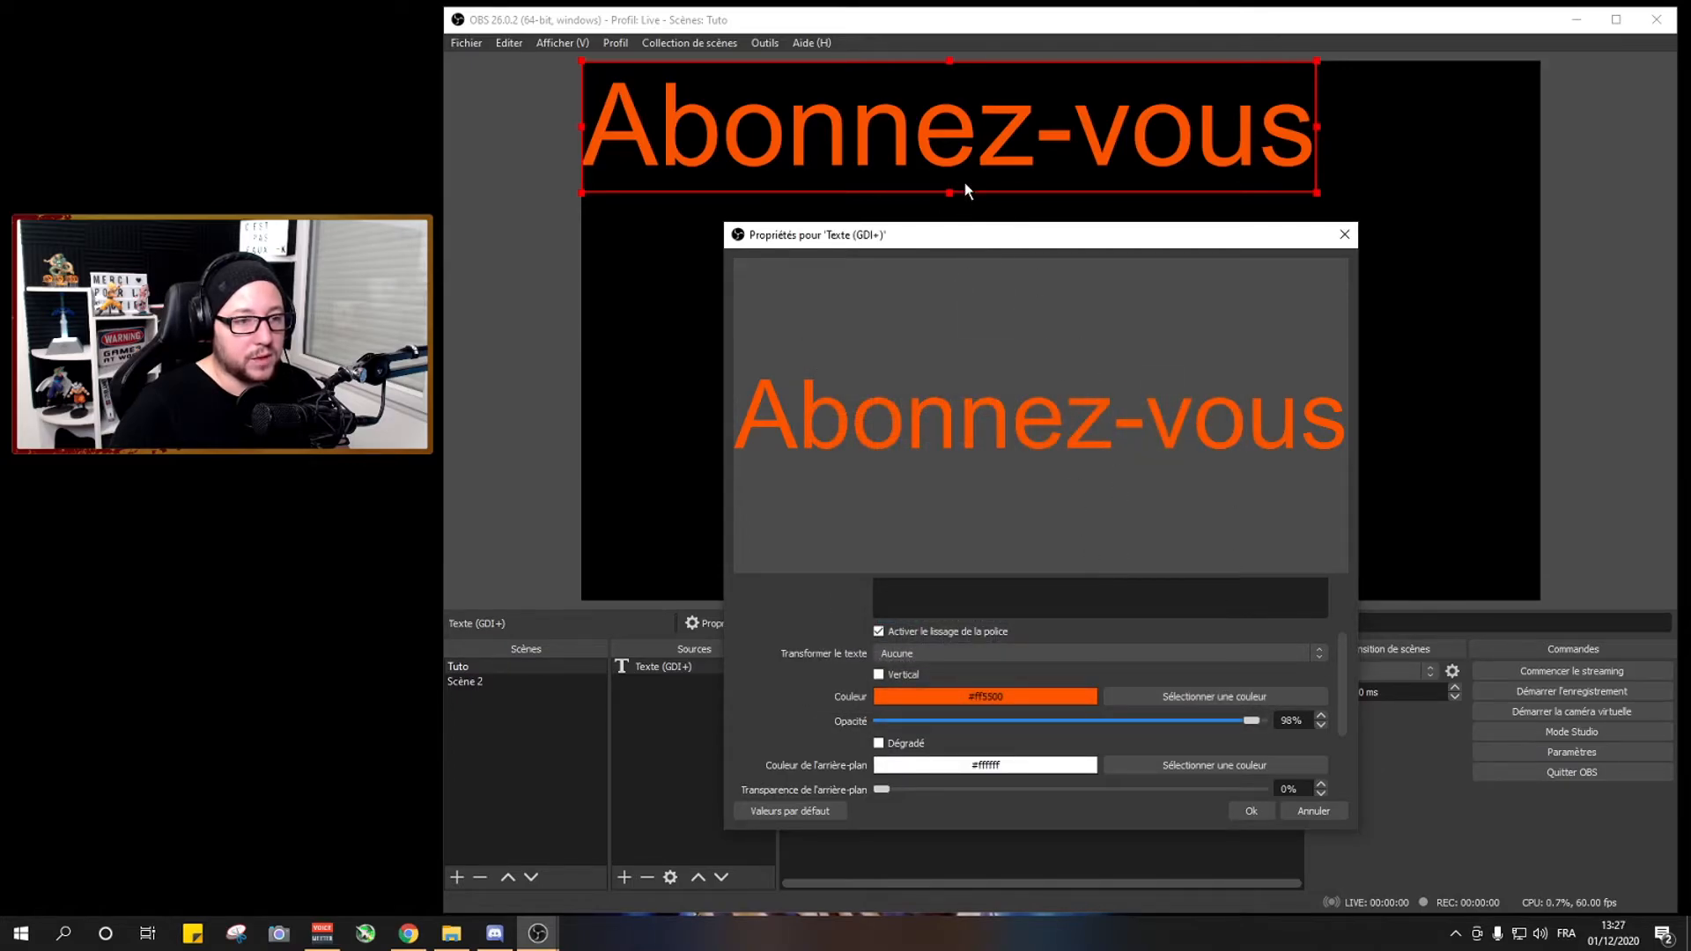
Enable a gradient on the text and set the gradient colour to green #00ff00
{"action": "left_click", "coordinate": [897, 747]}
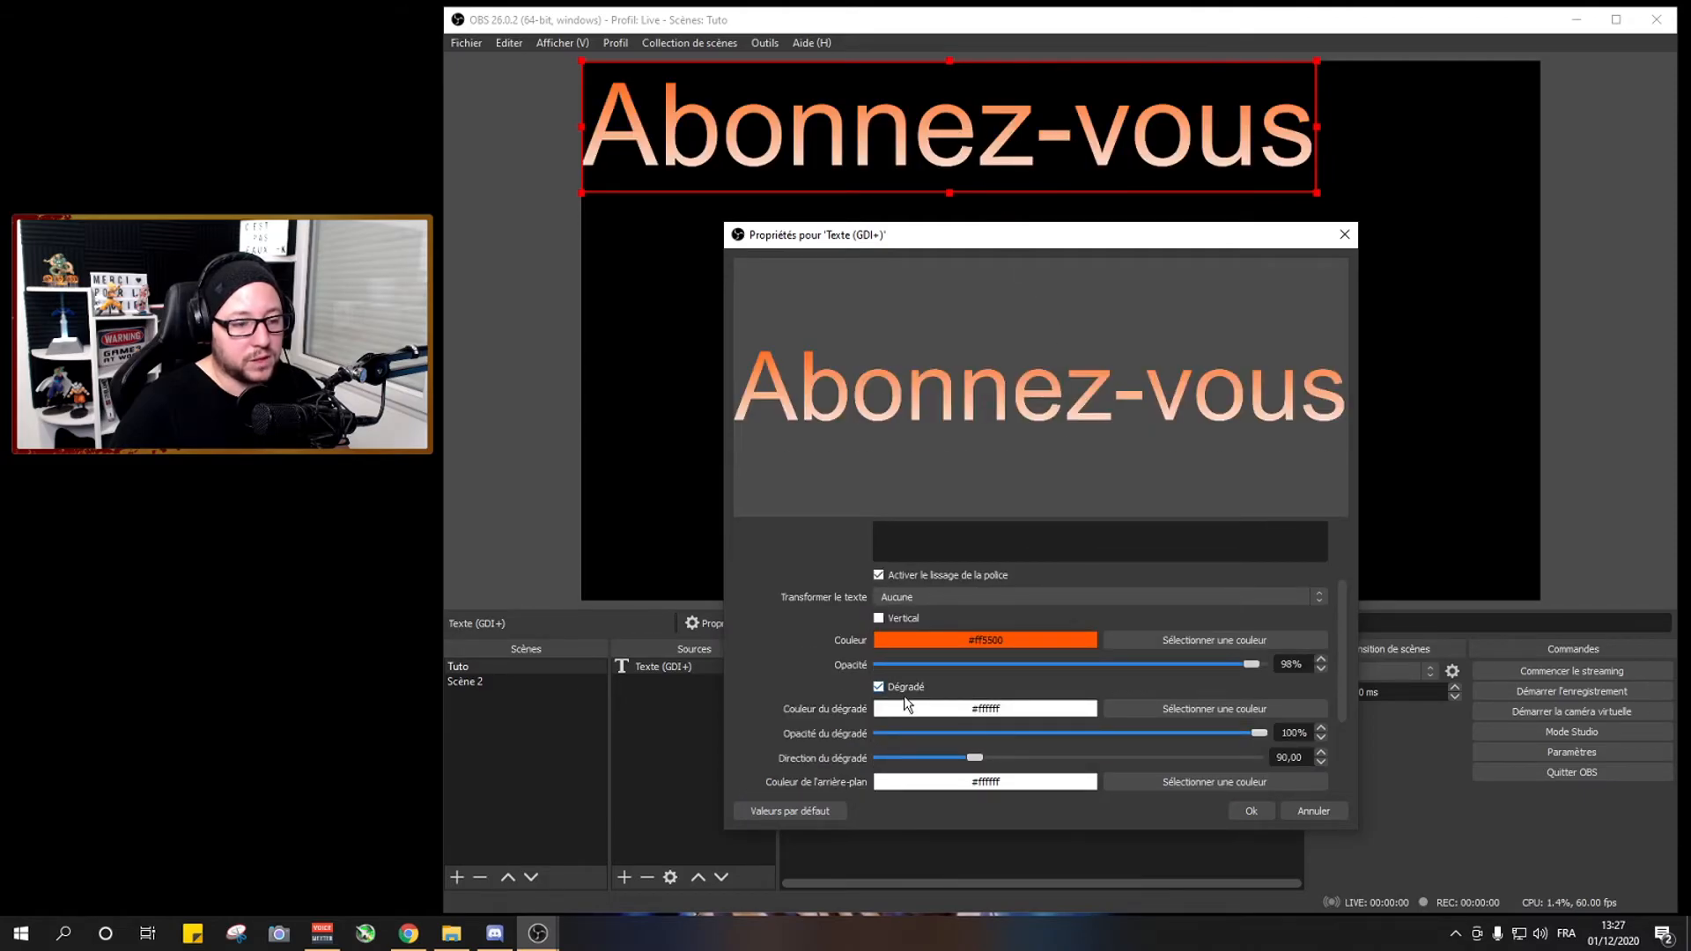
{"action": "left_click", "coordinate": [1153, 707]}
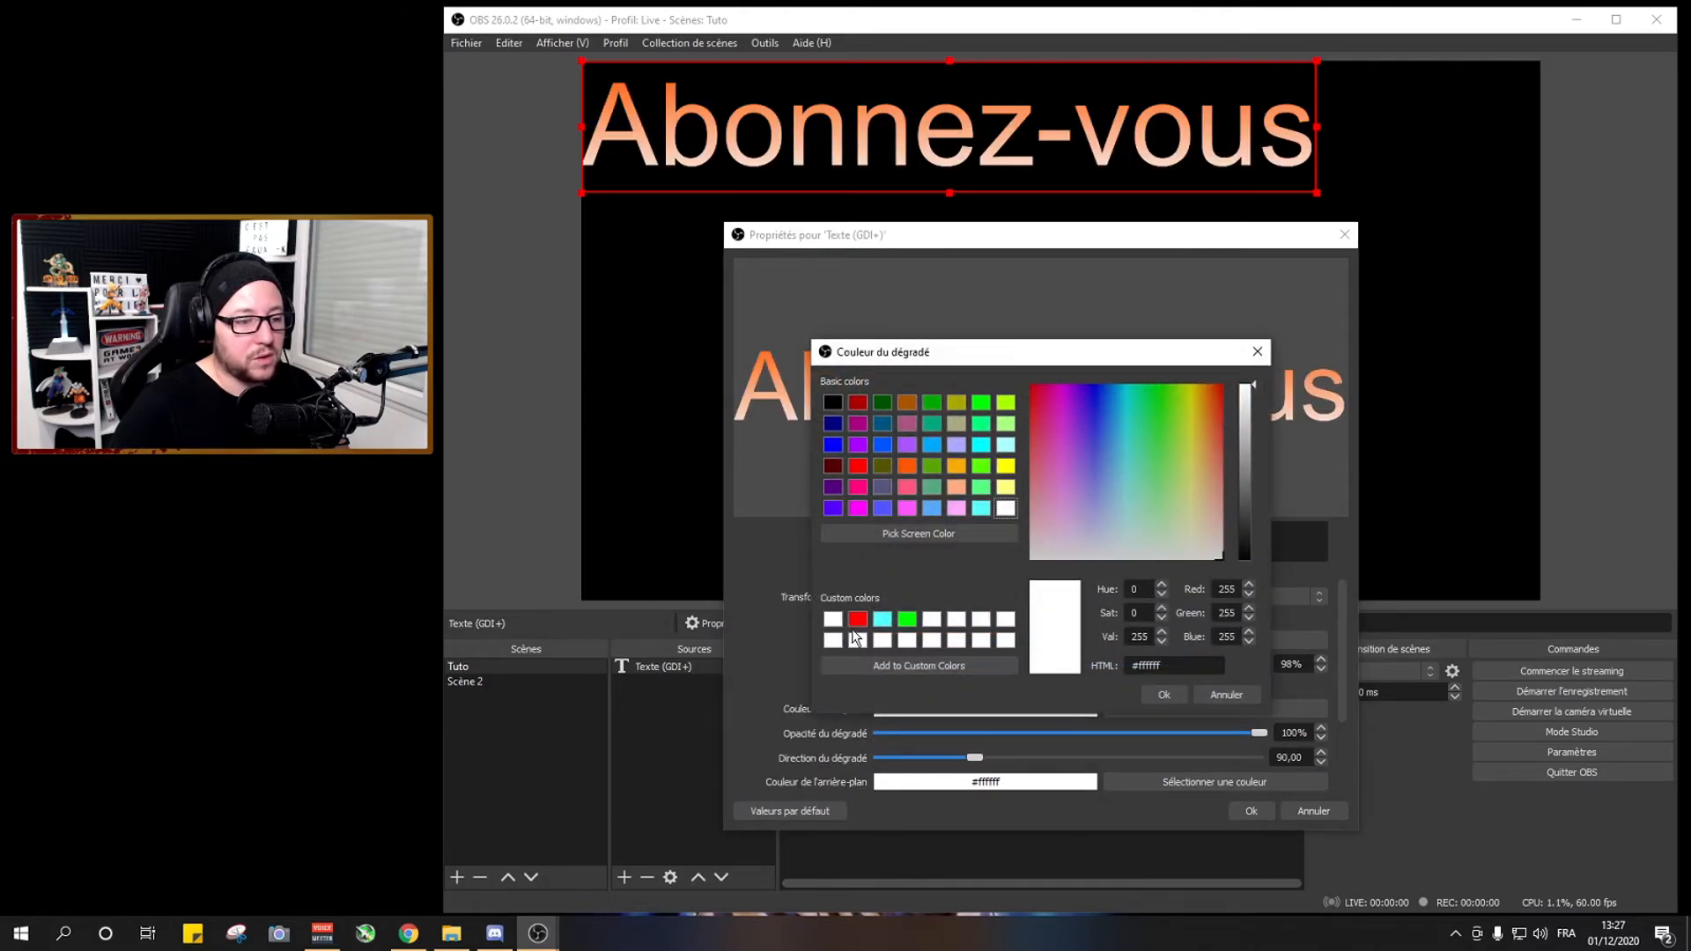
{"action": "left_click", "coordinate": [909, 621]}
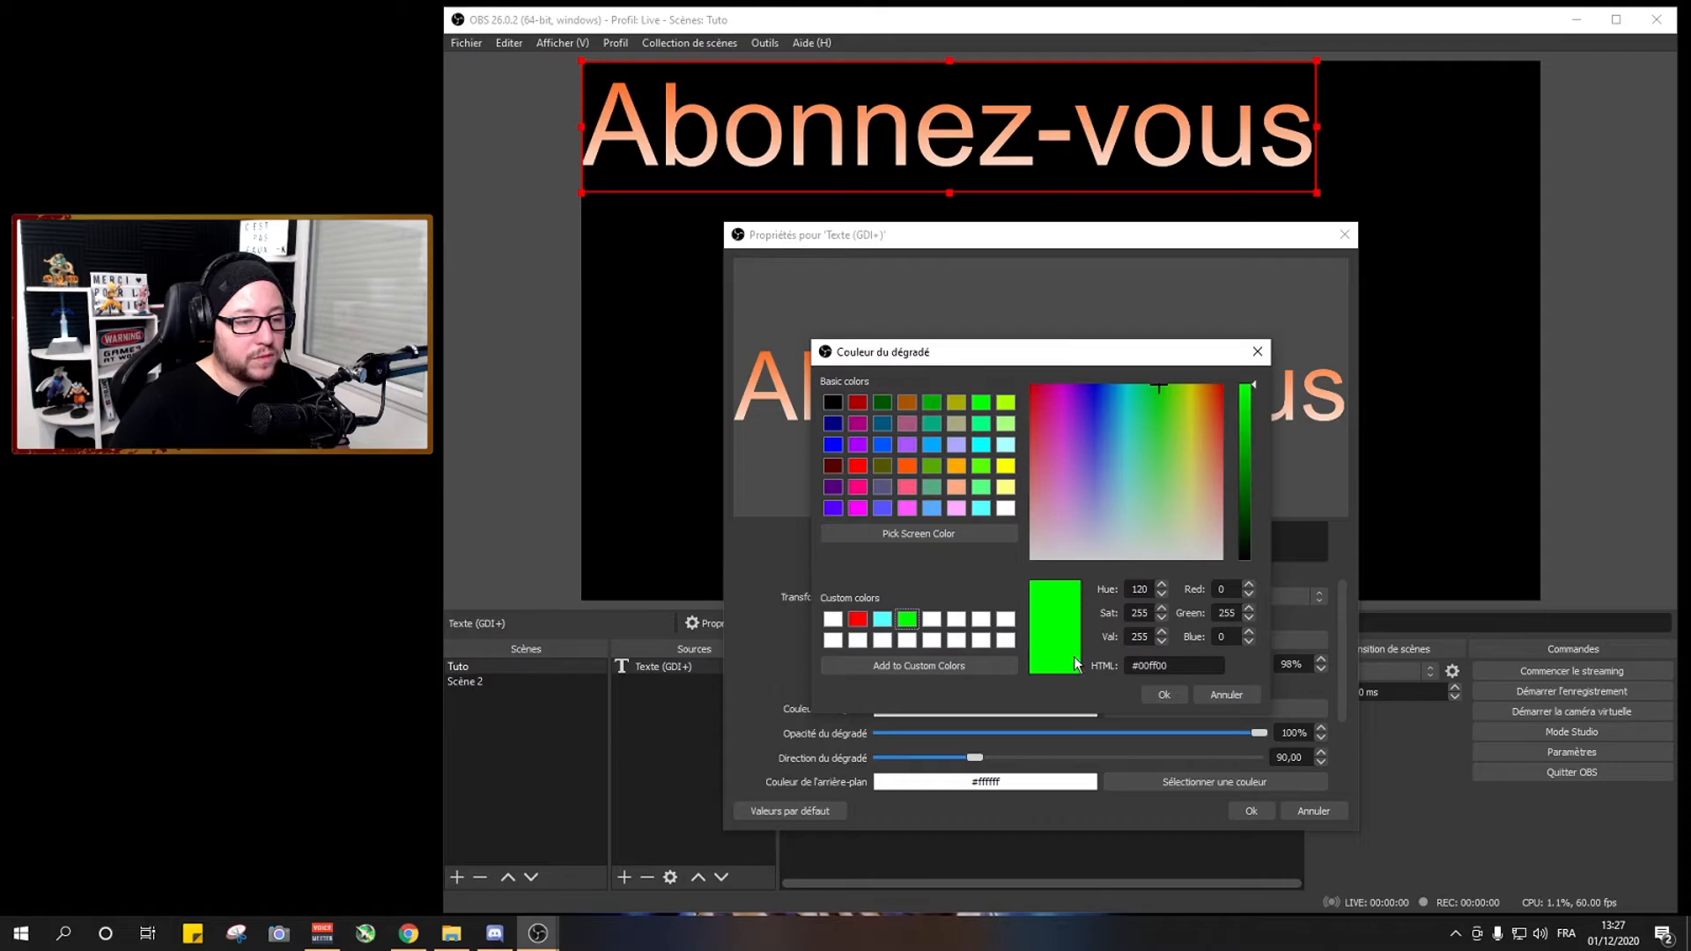
{"action": "left_click", "coordinate": [1178, 694]}
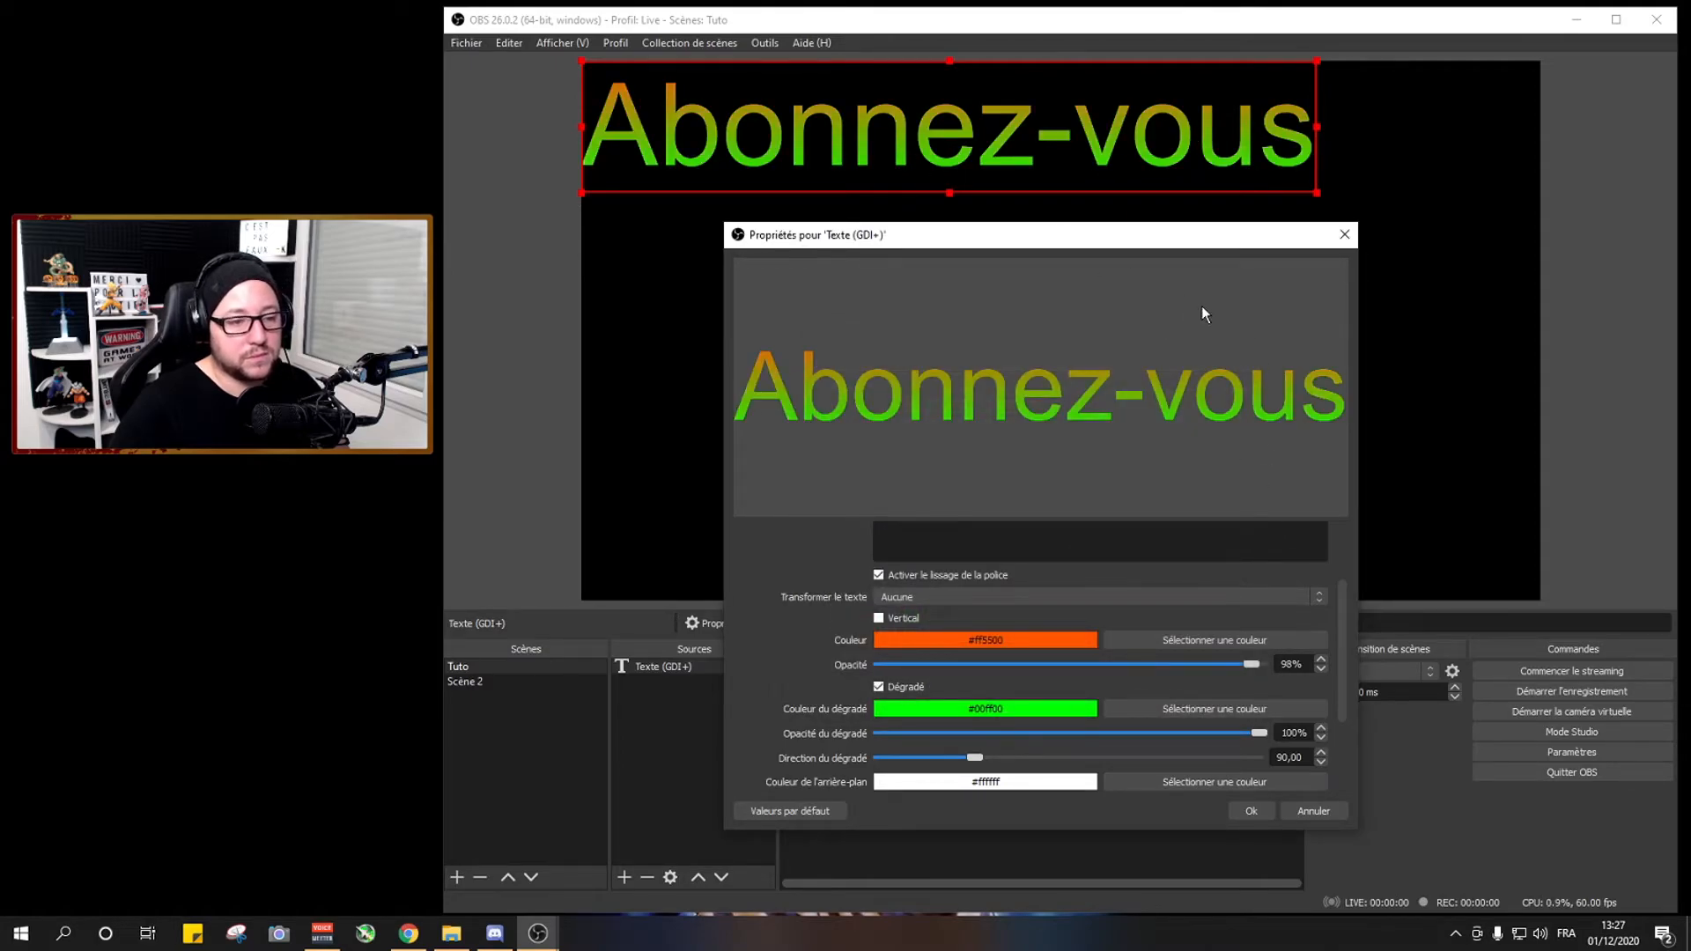
Try the Centré and À droite alignments on the text and return it to À gauche
{"action": "scroll", "coordinate": [881, 639], "scroll_direction": "down", "scroll_amount": 3}
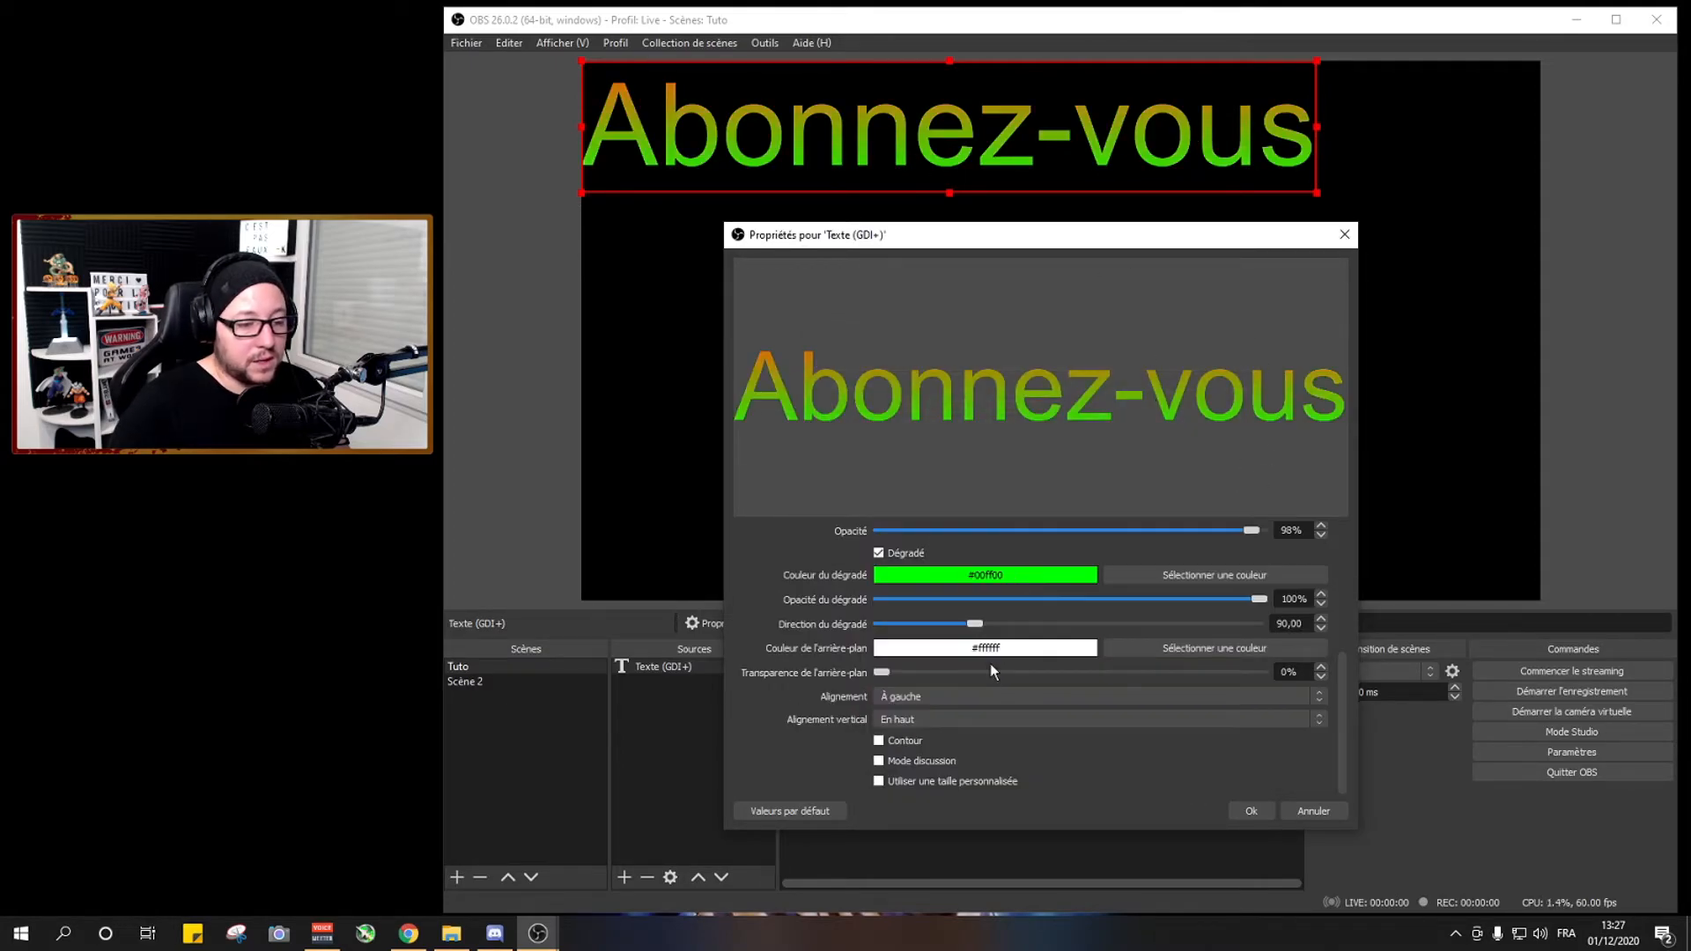
{"action": "left_click", "coordinate": [927, 699]}
{"action": "left_click", "coordinate": [927, 719]}
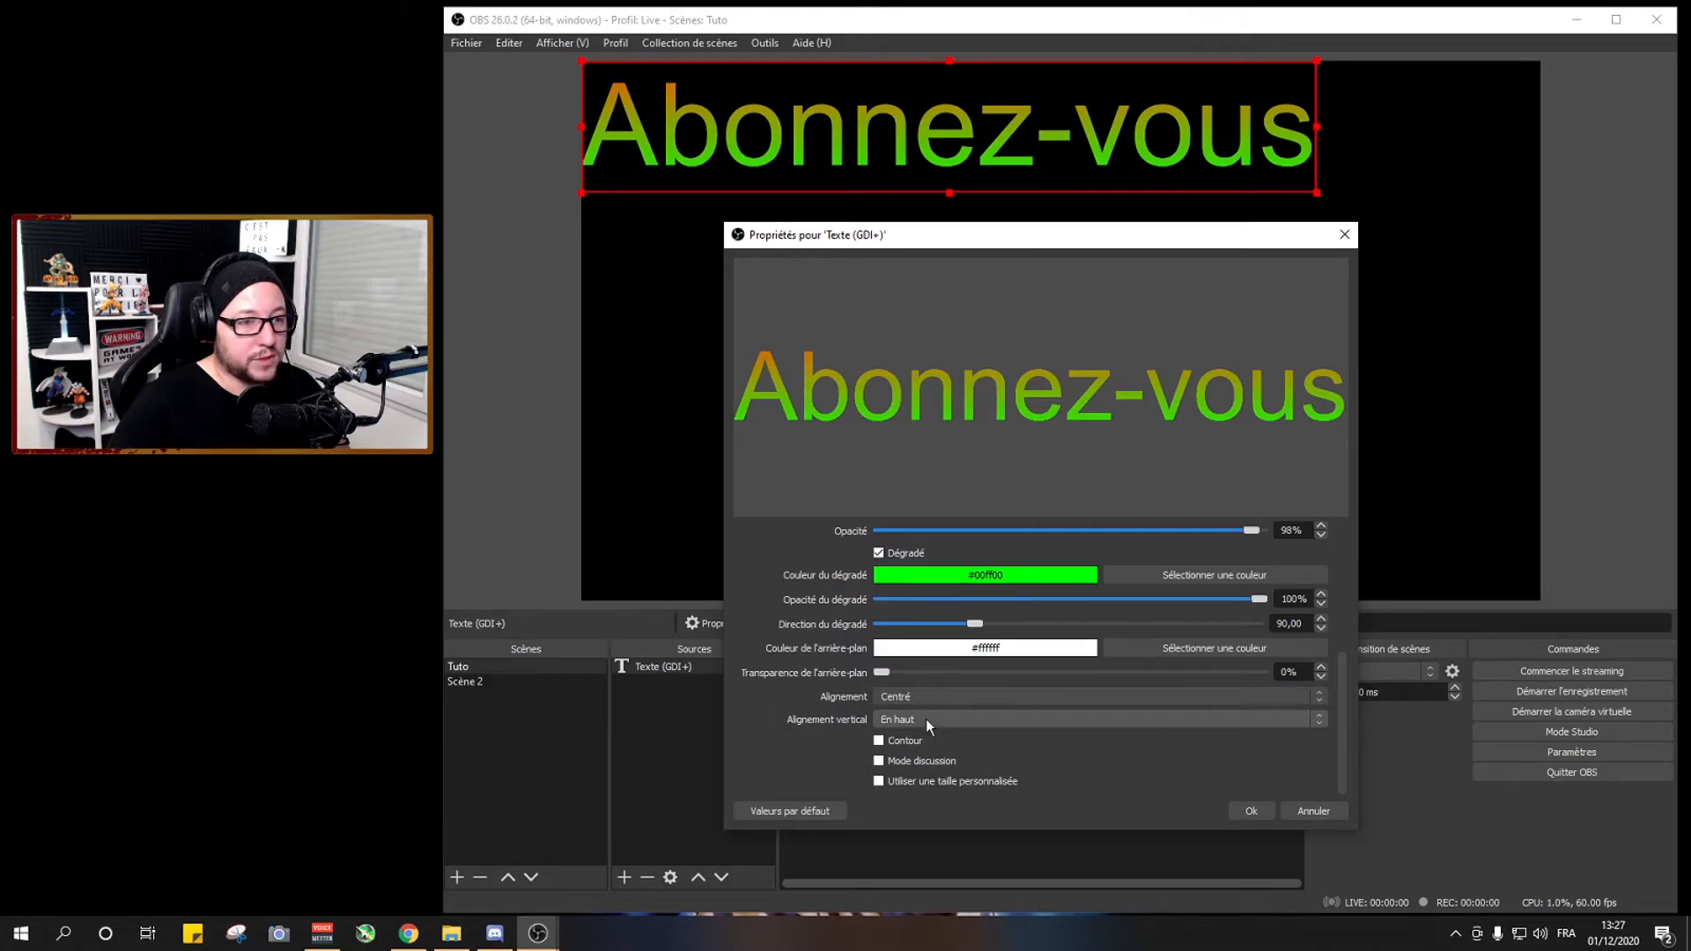
{"action": "left_click", "coordinate": [920, 703]}
{"action": "left_click", "coordinate": [921, 731]}
{"action": "left_click", "coordinate": [922, 699]}
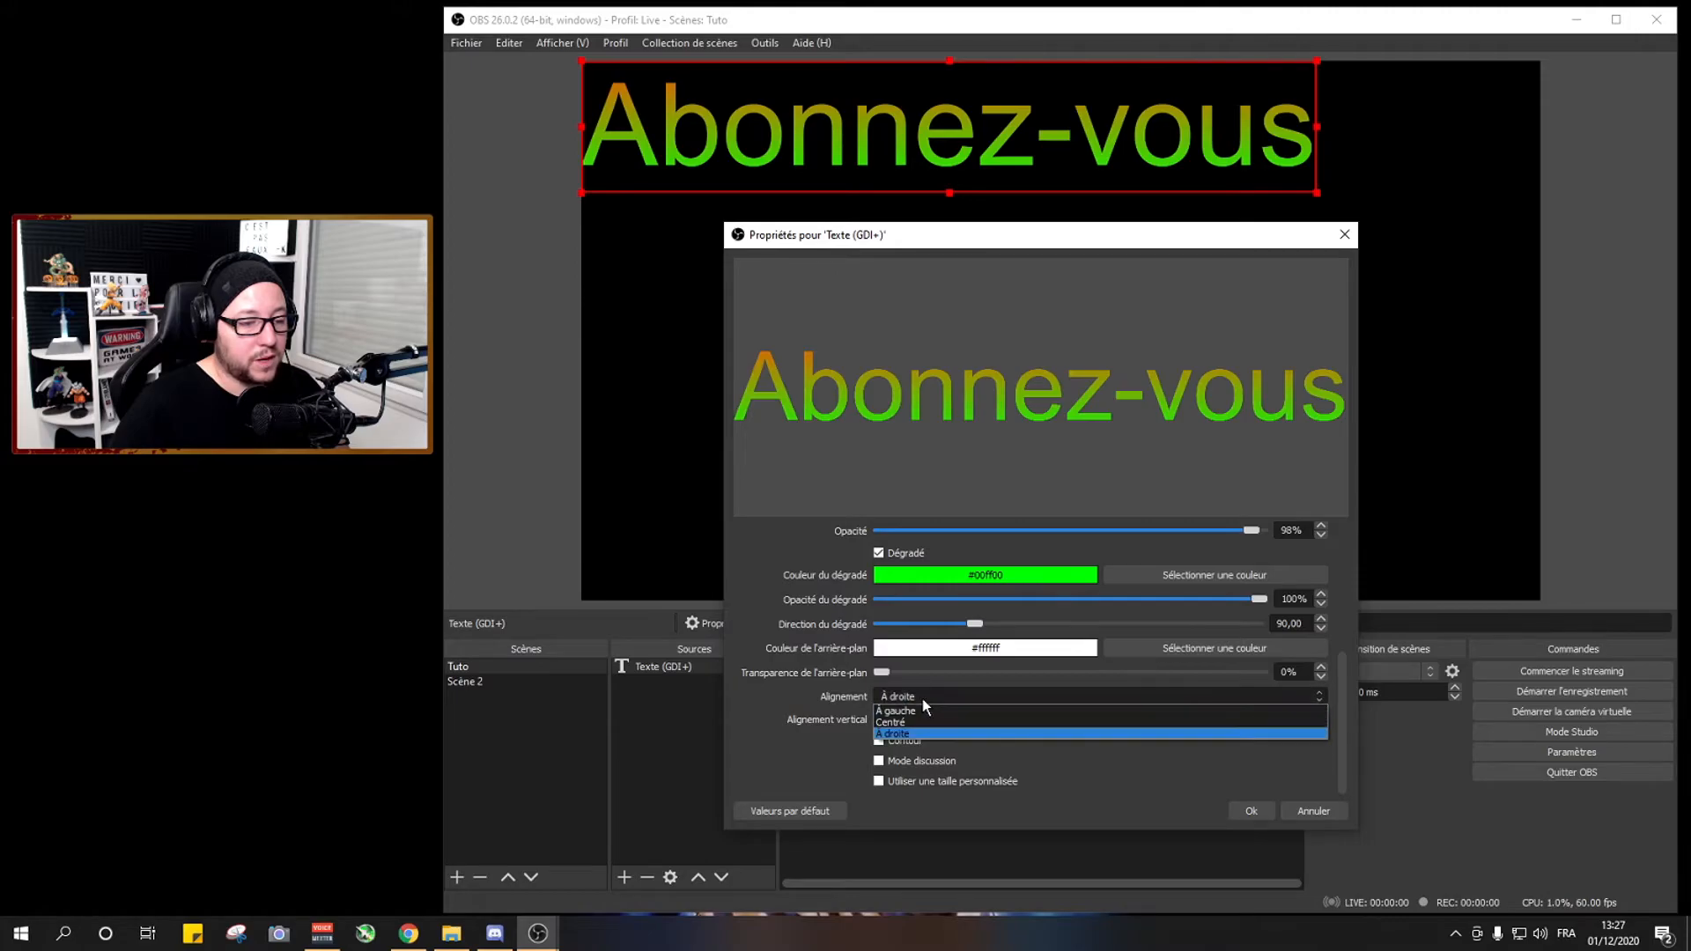
{"action": "left_click", "coordinate": [932, 692]}
{"action": "left_click", "coordinate": [908, 700]}
{"action": "left_click", "coordinate": [915, 712]}
Try the Centré and En bas vertical alignments on the text and return it to En haut
{"action": "left_click", "coordinate": [916, 721]}
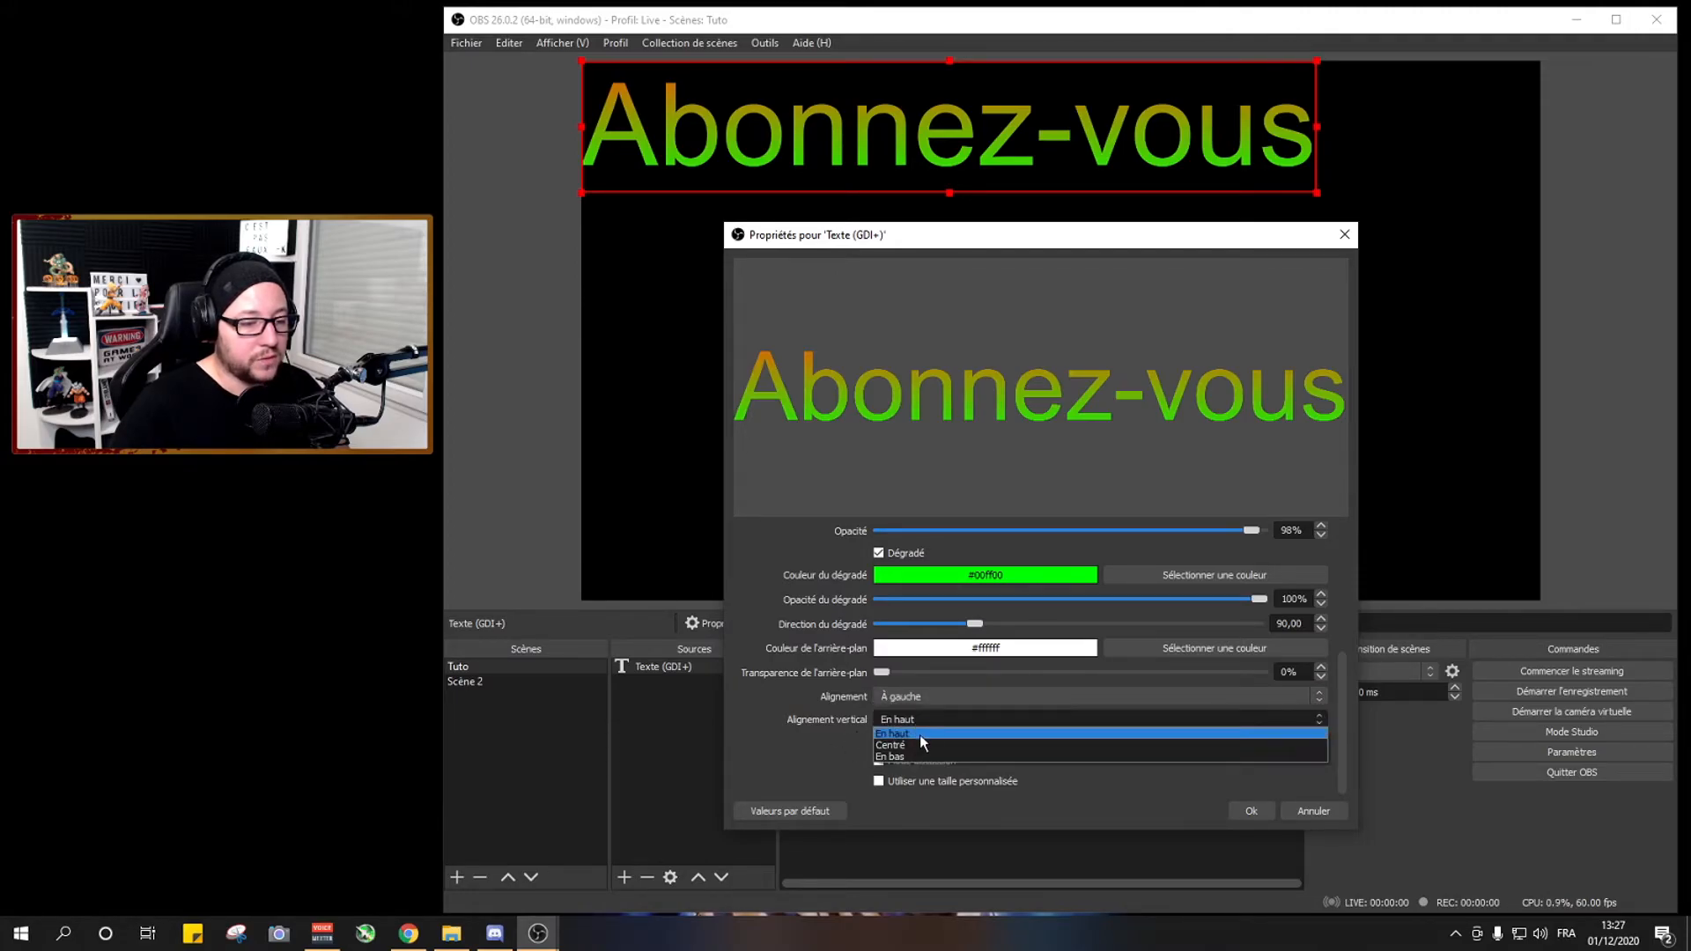
{"action": "left_click", "coordinate": [918, 745]}
{"action": "left_click", "coordinate": [923, 722]}
{"action": "left_click", "coordinate": [922, 755]}
{"action": "left_click", "coordinate": [921, 720]}
{"action": "left_click", "coordinate": [920, 733]}
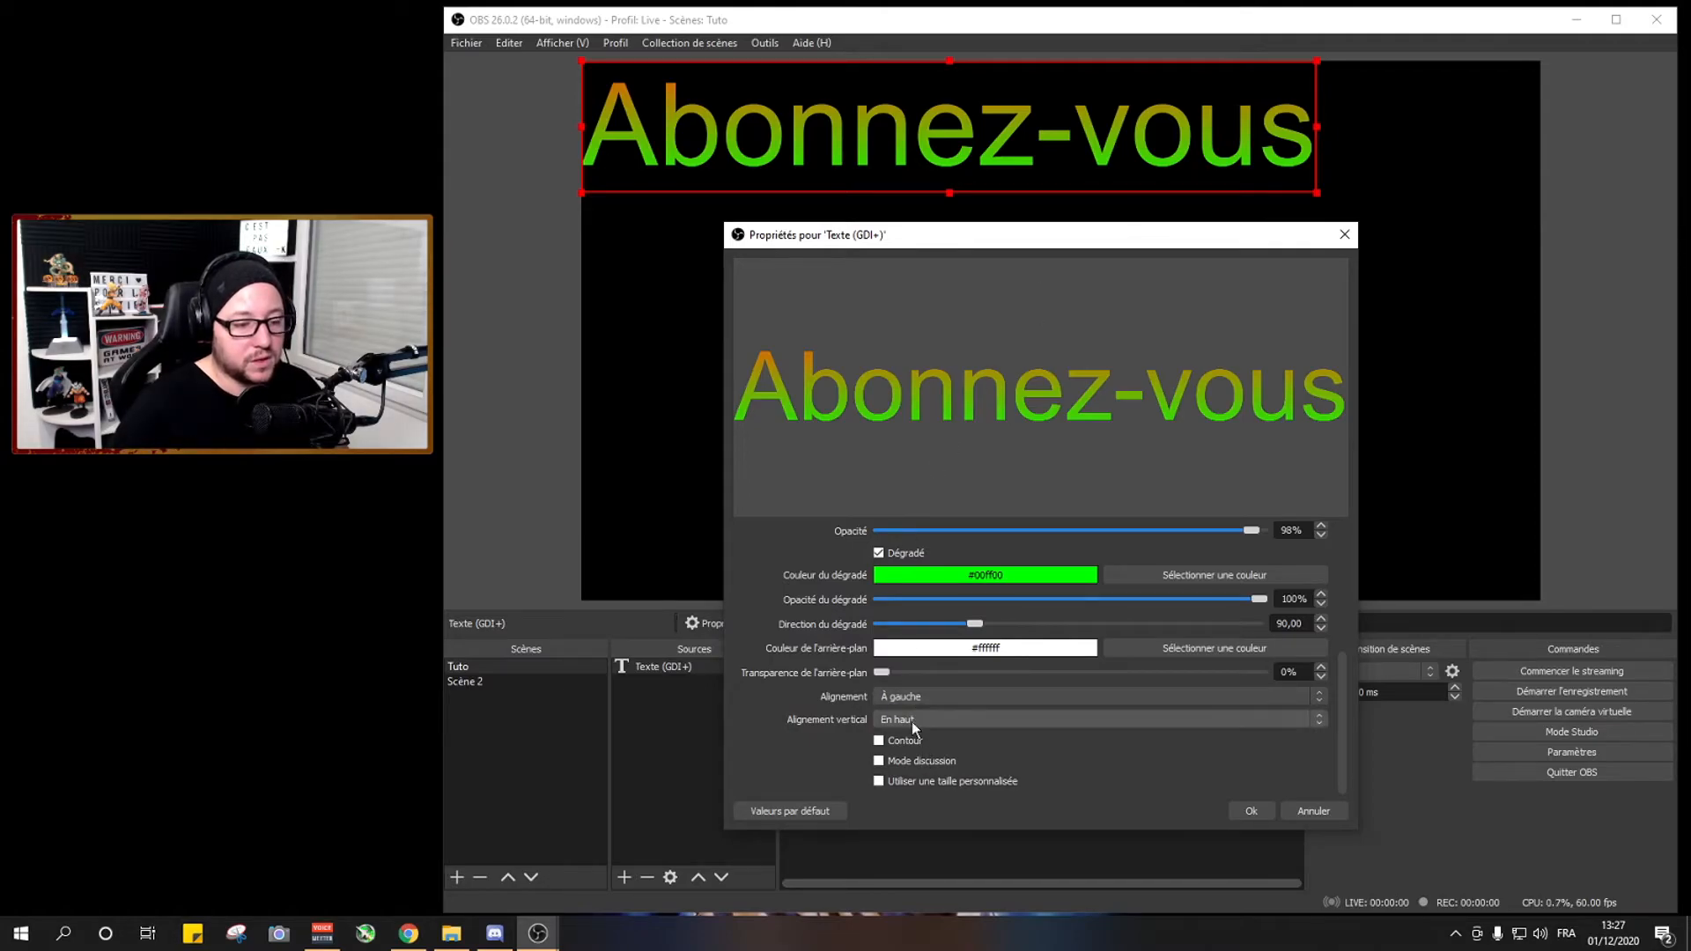
Enable an outline on the text with a thickness of 20 and the colour red #ff0000
{"action": "left_click", "coordinate": [878, 741]}
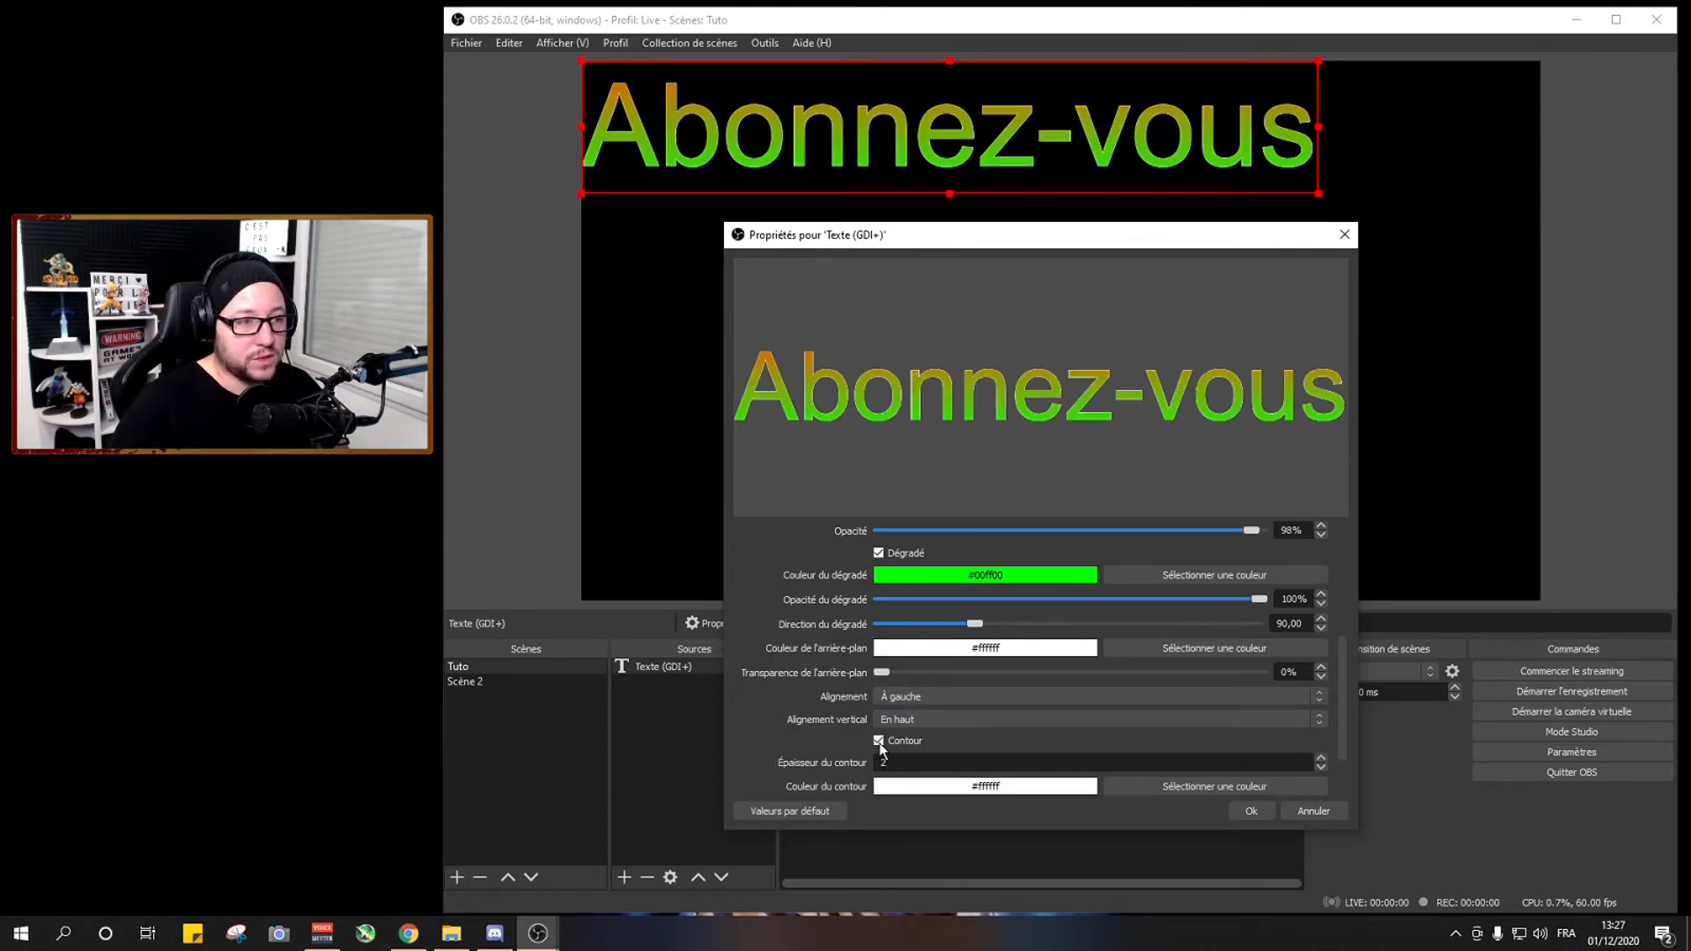
{"action": "scroll", "coordinate": [895, 742], "scroll_direction": "down", "scroll_amount": 2}
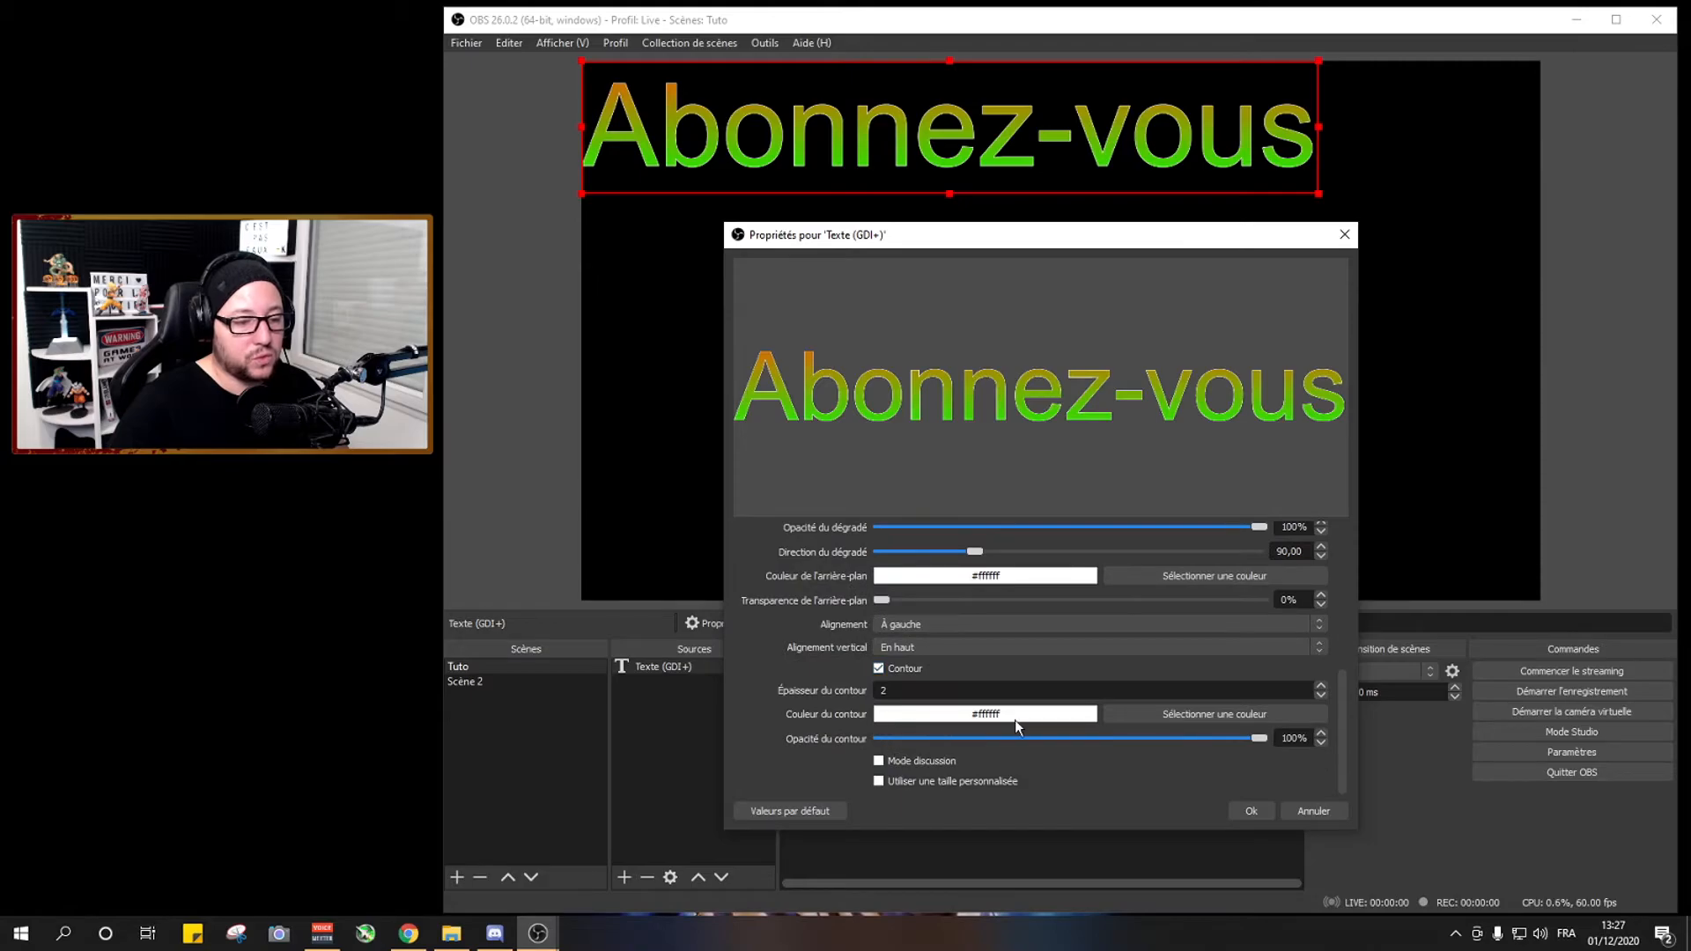
{"action": "left_click", "coordinate": [1154, 713]}
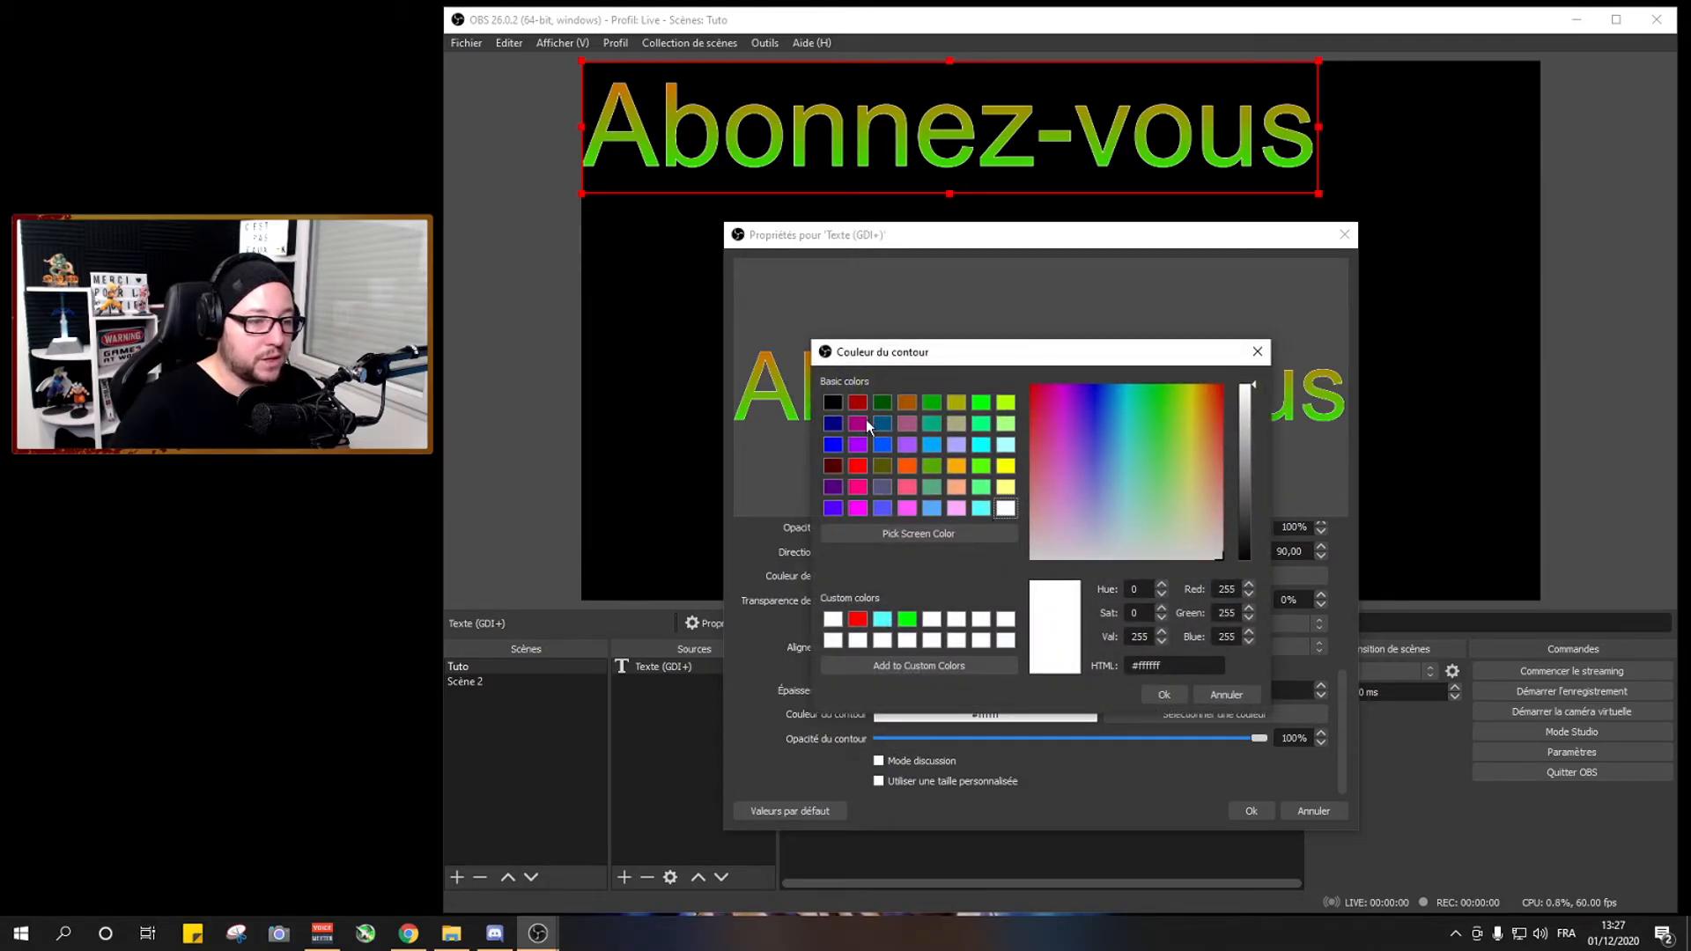
{"action": "left_click", "coordinate": [859, 466]}
{"action": "left_click", "coordinate": [1177, 692]}
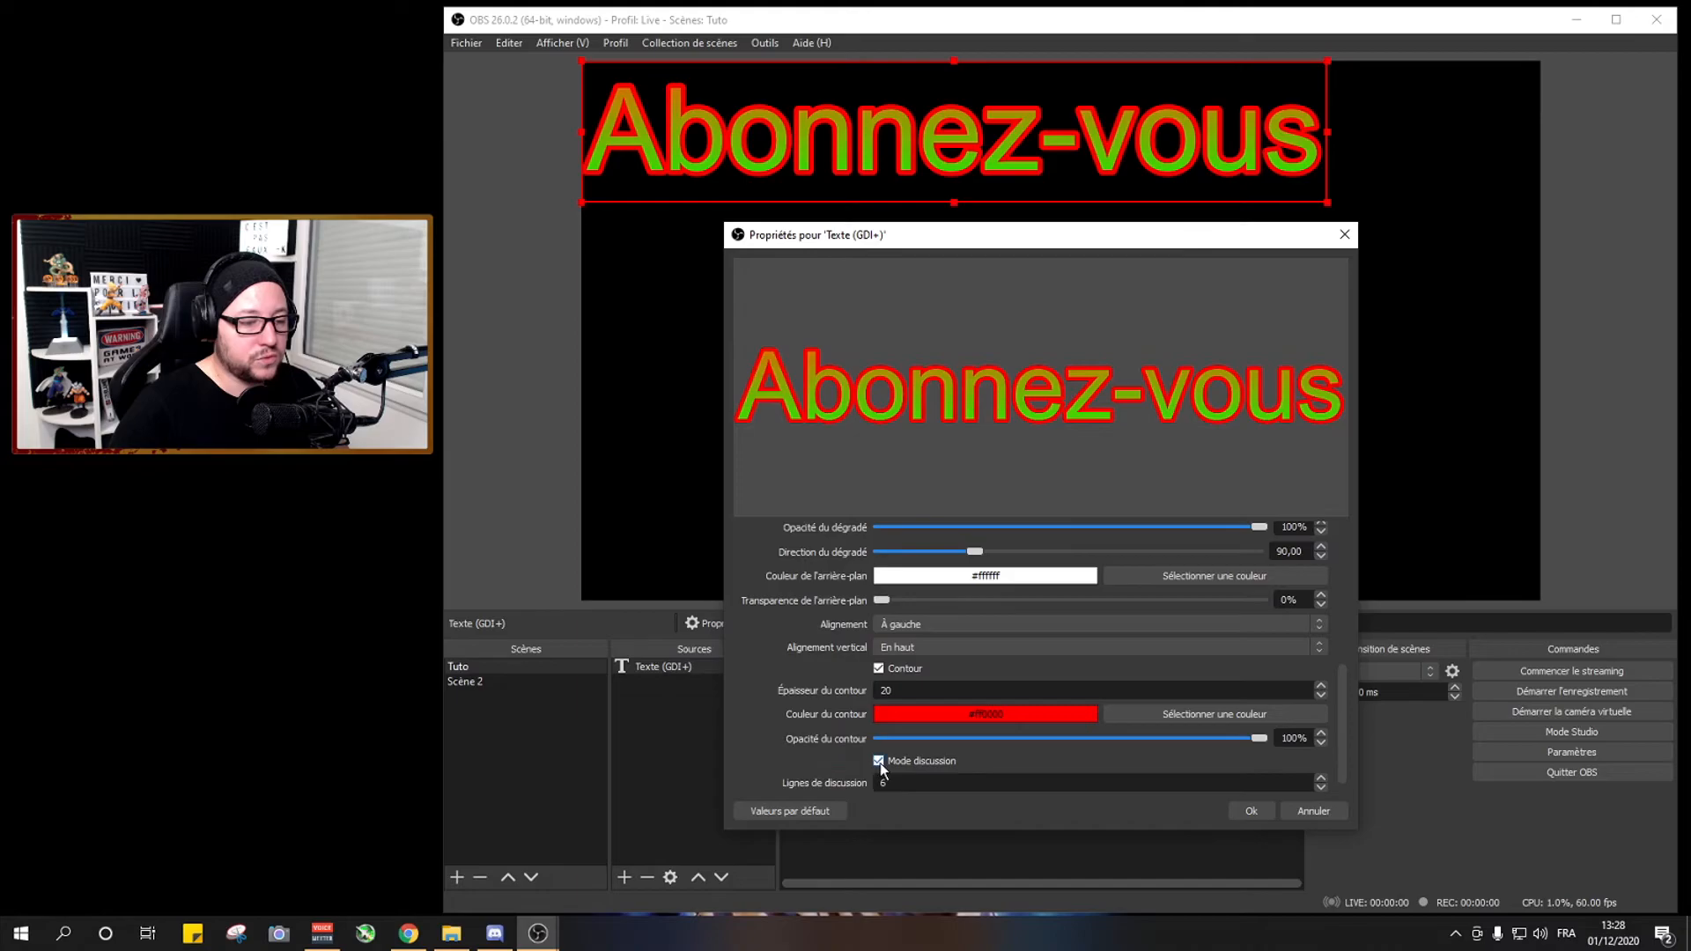
Try the custom size option on the text and leave chat mode and custom size disabled
{"action": "left_click", "coordinate": [879, 781]}
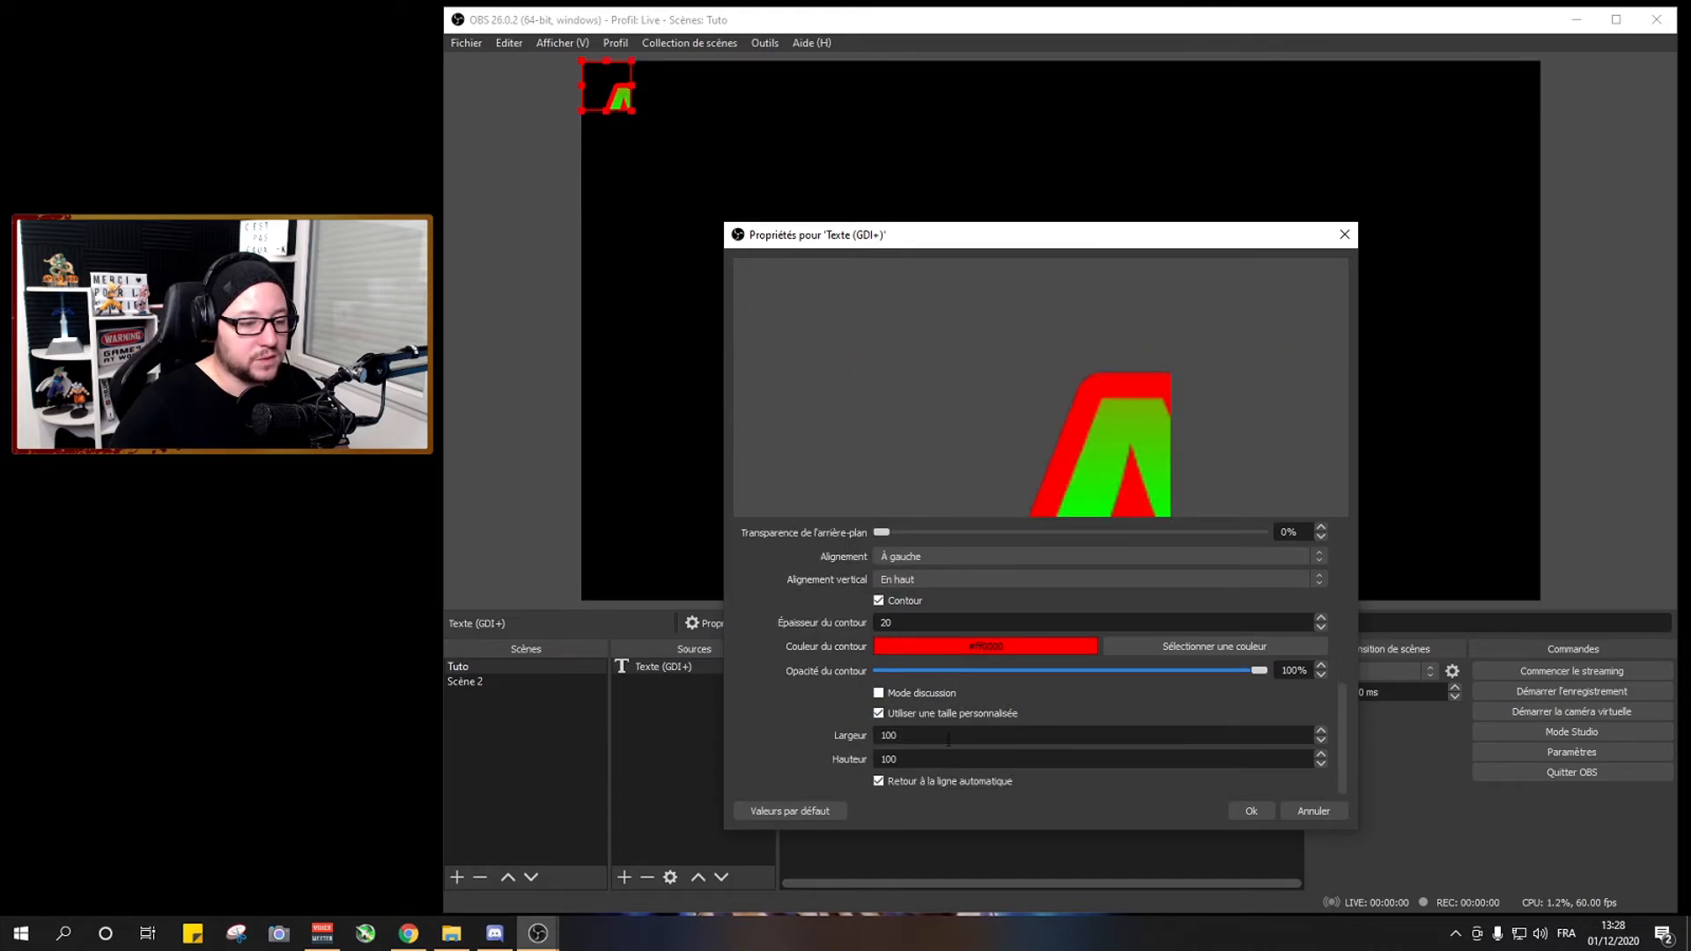
{"action": "left_click", "coordinate": [879, 715]}
Accept the text source's properties and enlarge the text on the canvas to span almost its full width
{"action": "left_click", "coordinate": [1250, 811]}
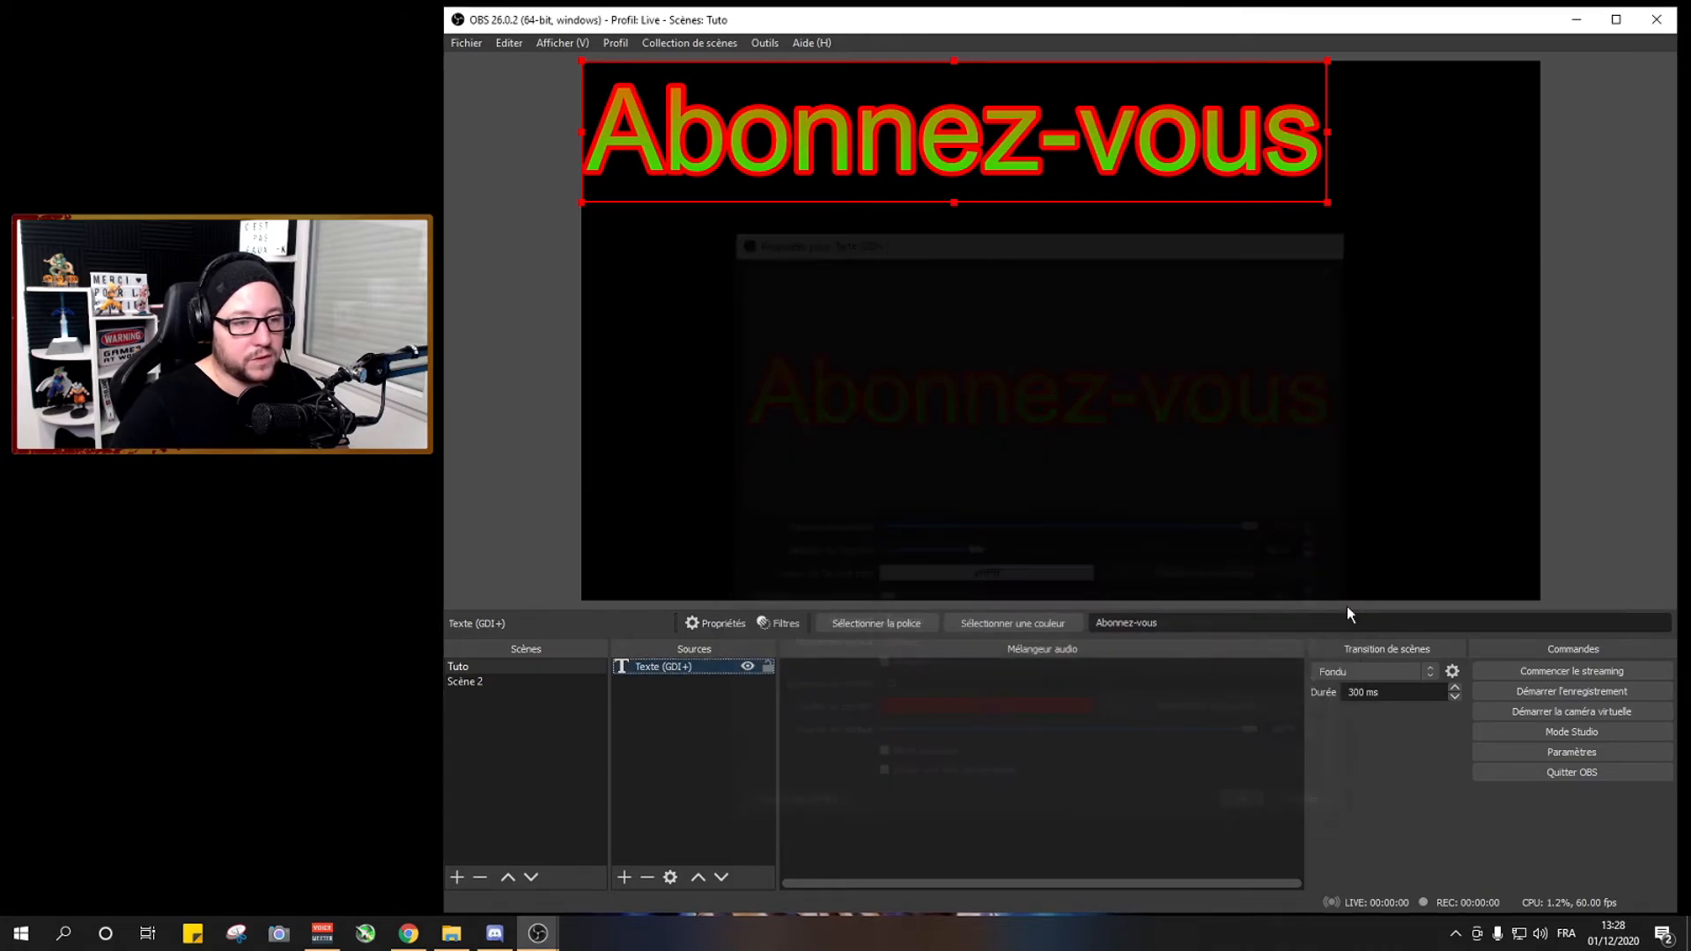
{"action": "left_click_drag", "start_coordinate": [1328, 202], "coordinate": [958, 241]}
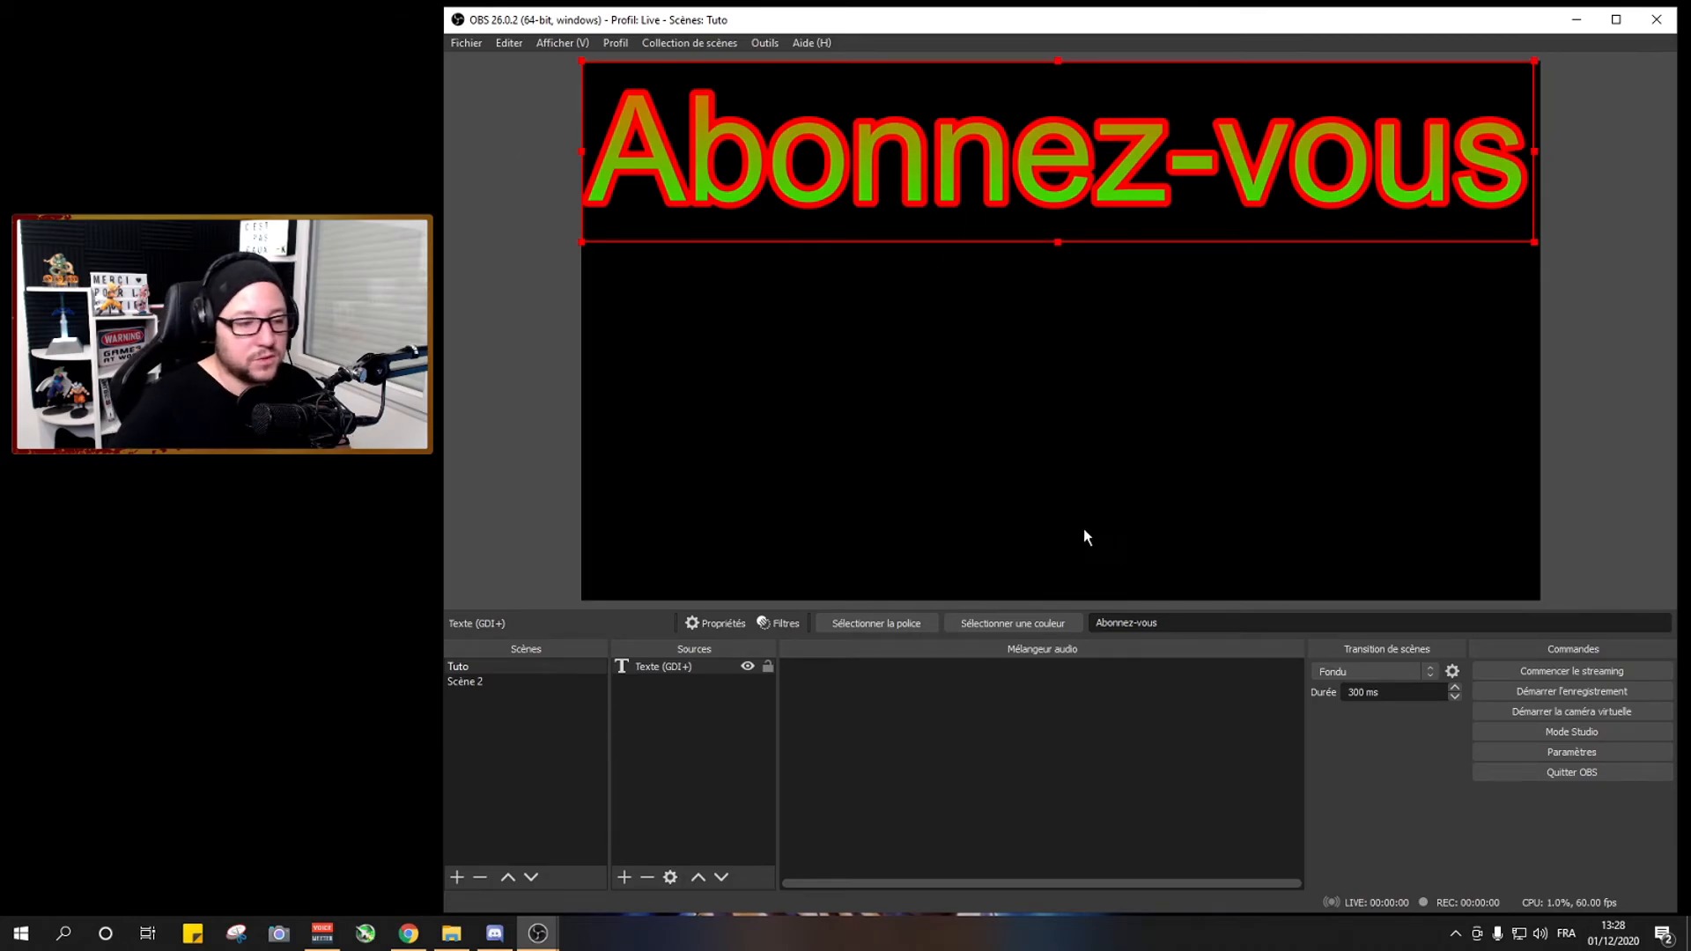
Add a new group to the Tuto scene's sources with the default name and toggle its visibility
{"action": "left_click", "coordinate": [721, 680]}
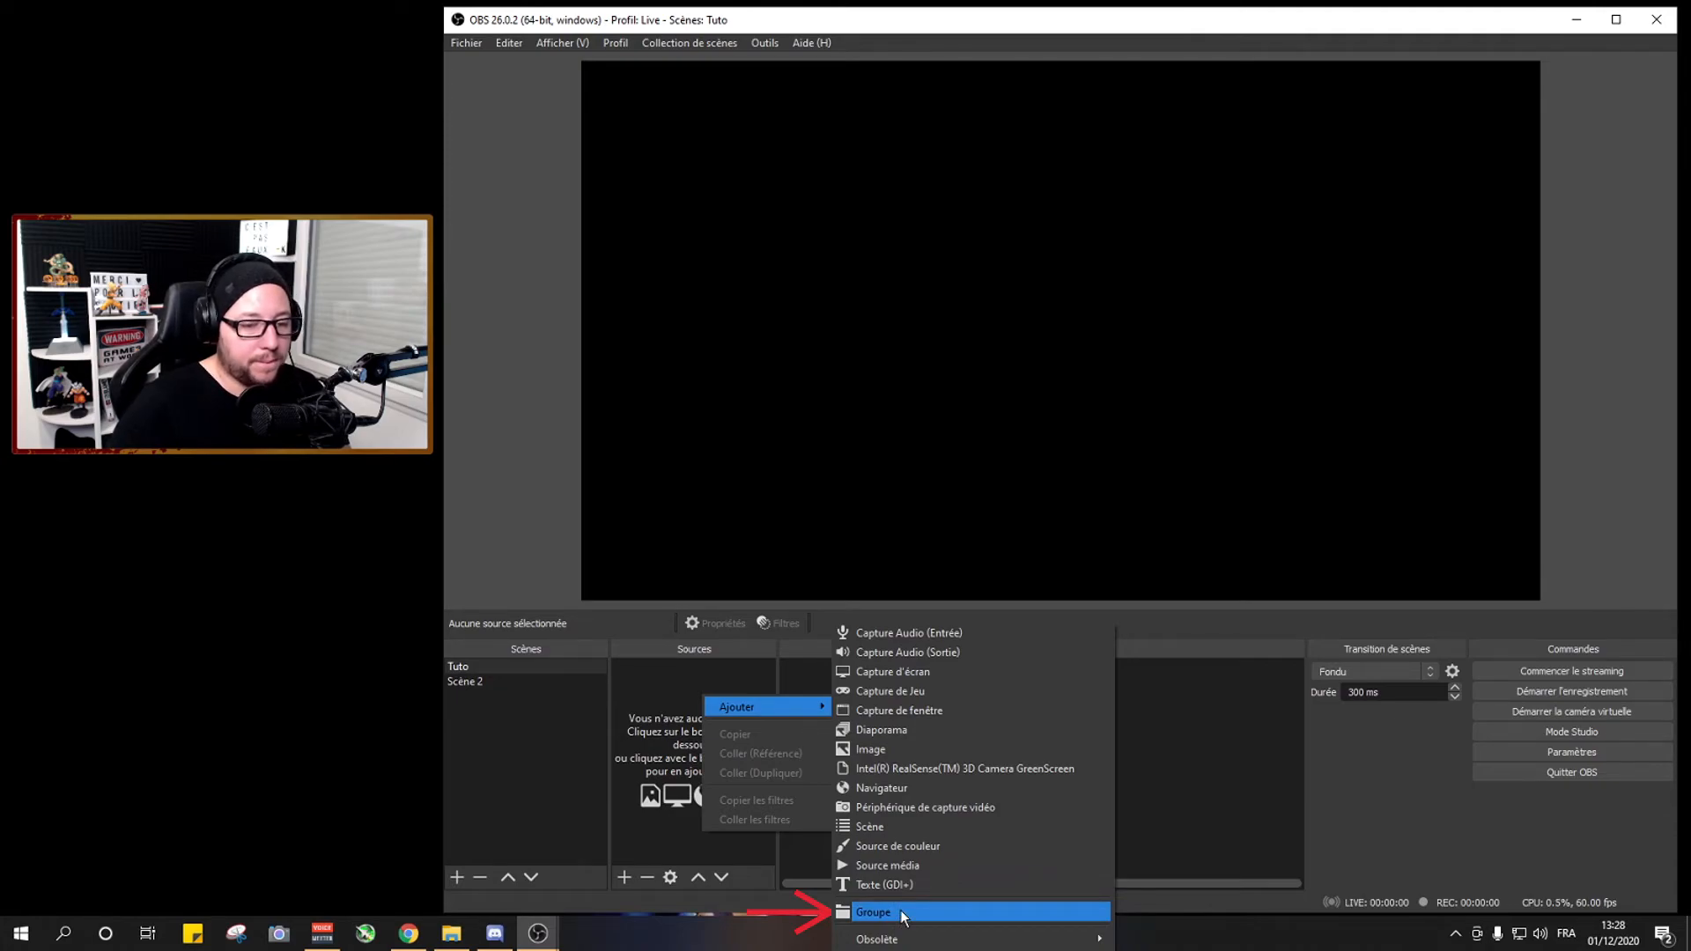
{"action": "left_click", "coordinate": [900, 910]}
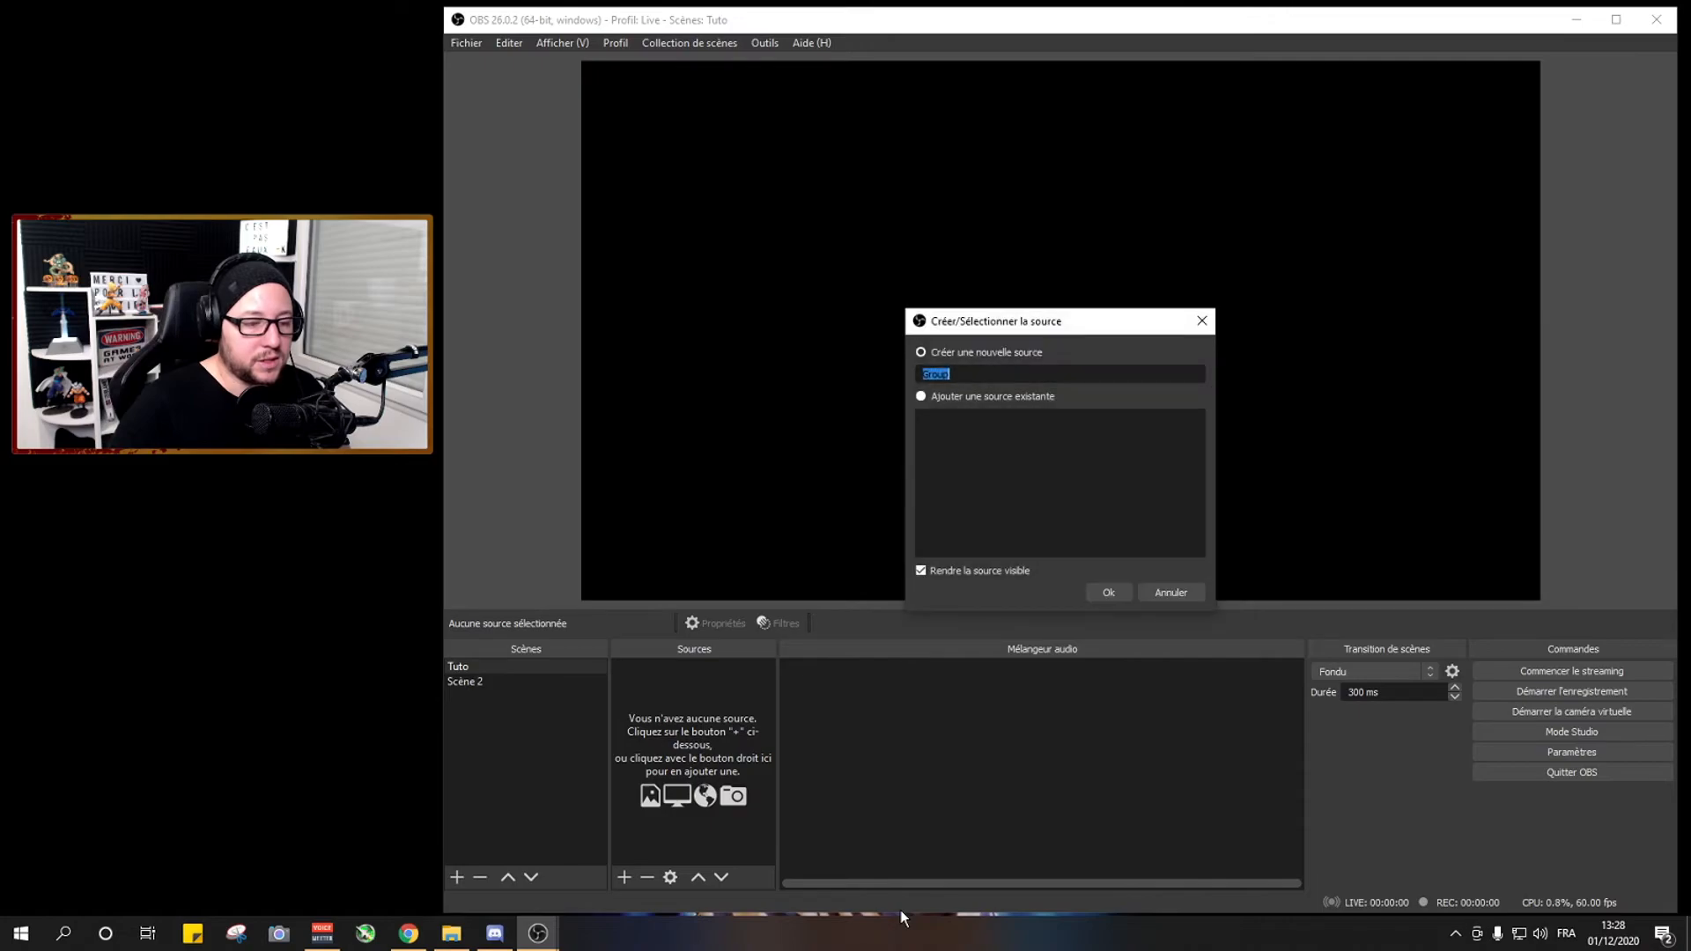
{"action": "left_click", "coordinate": [1108, 592]}
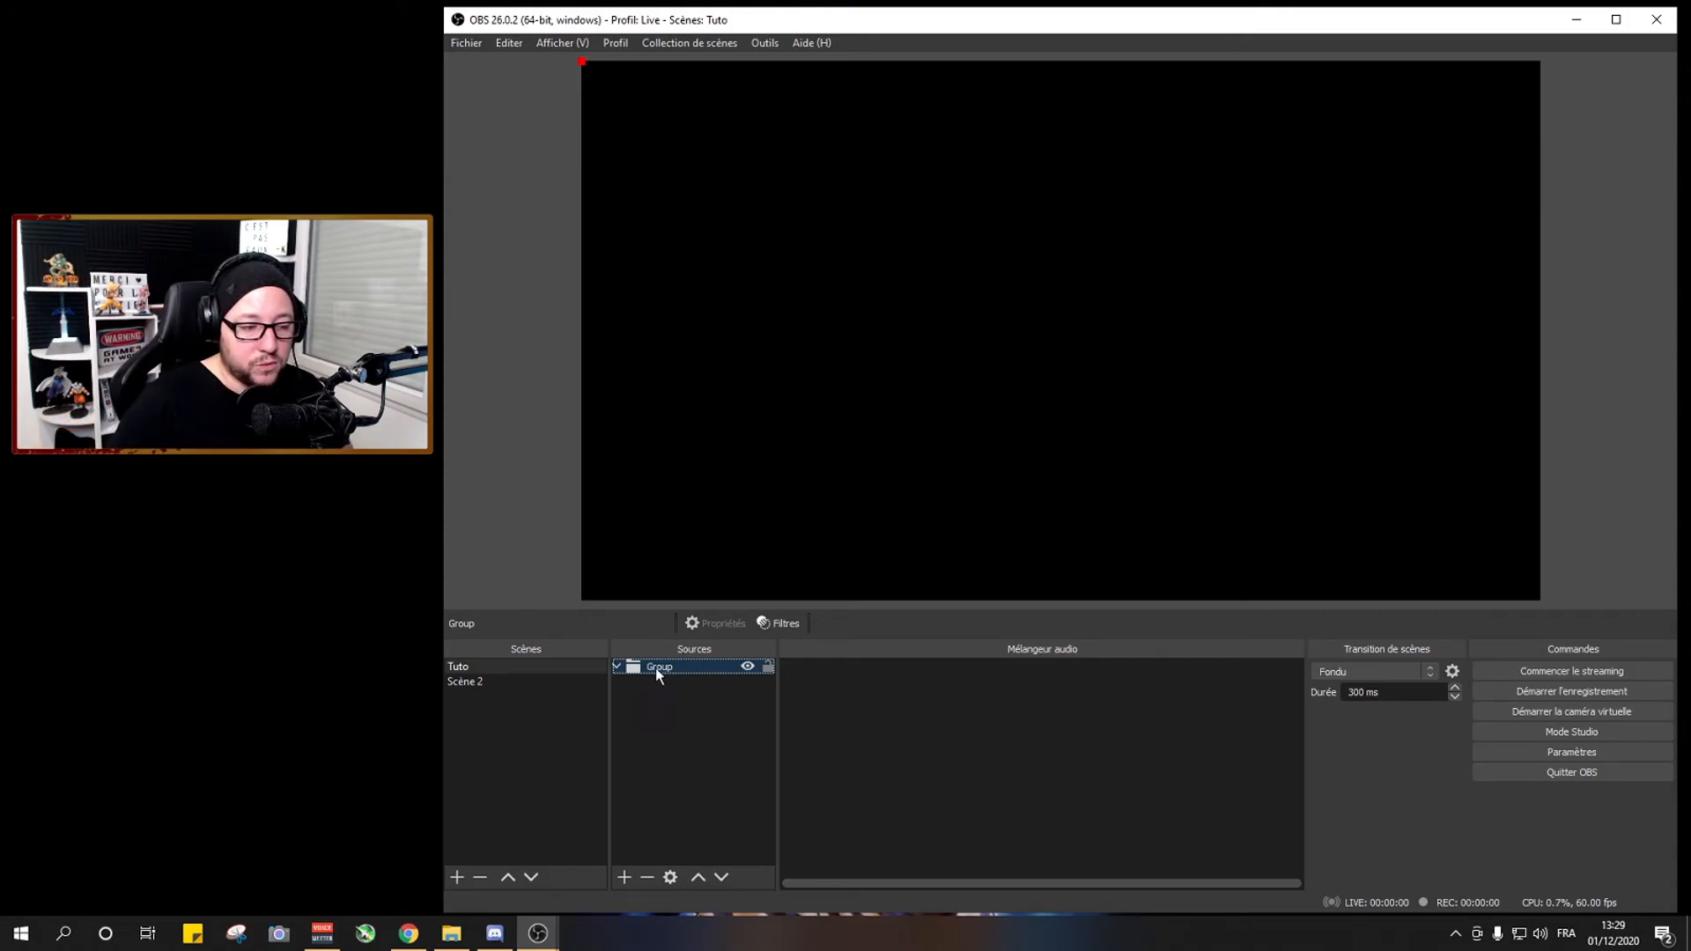
{"action": "left_click", "coordinate": [748, 668]}
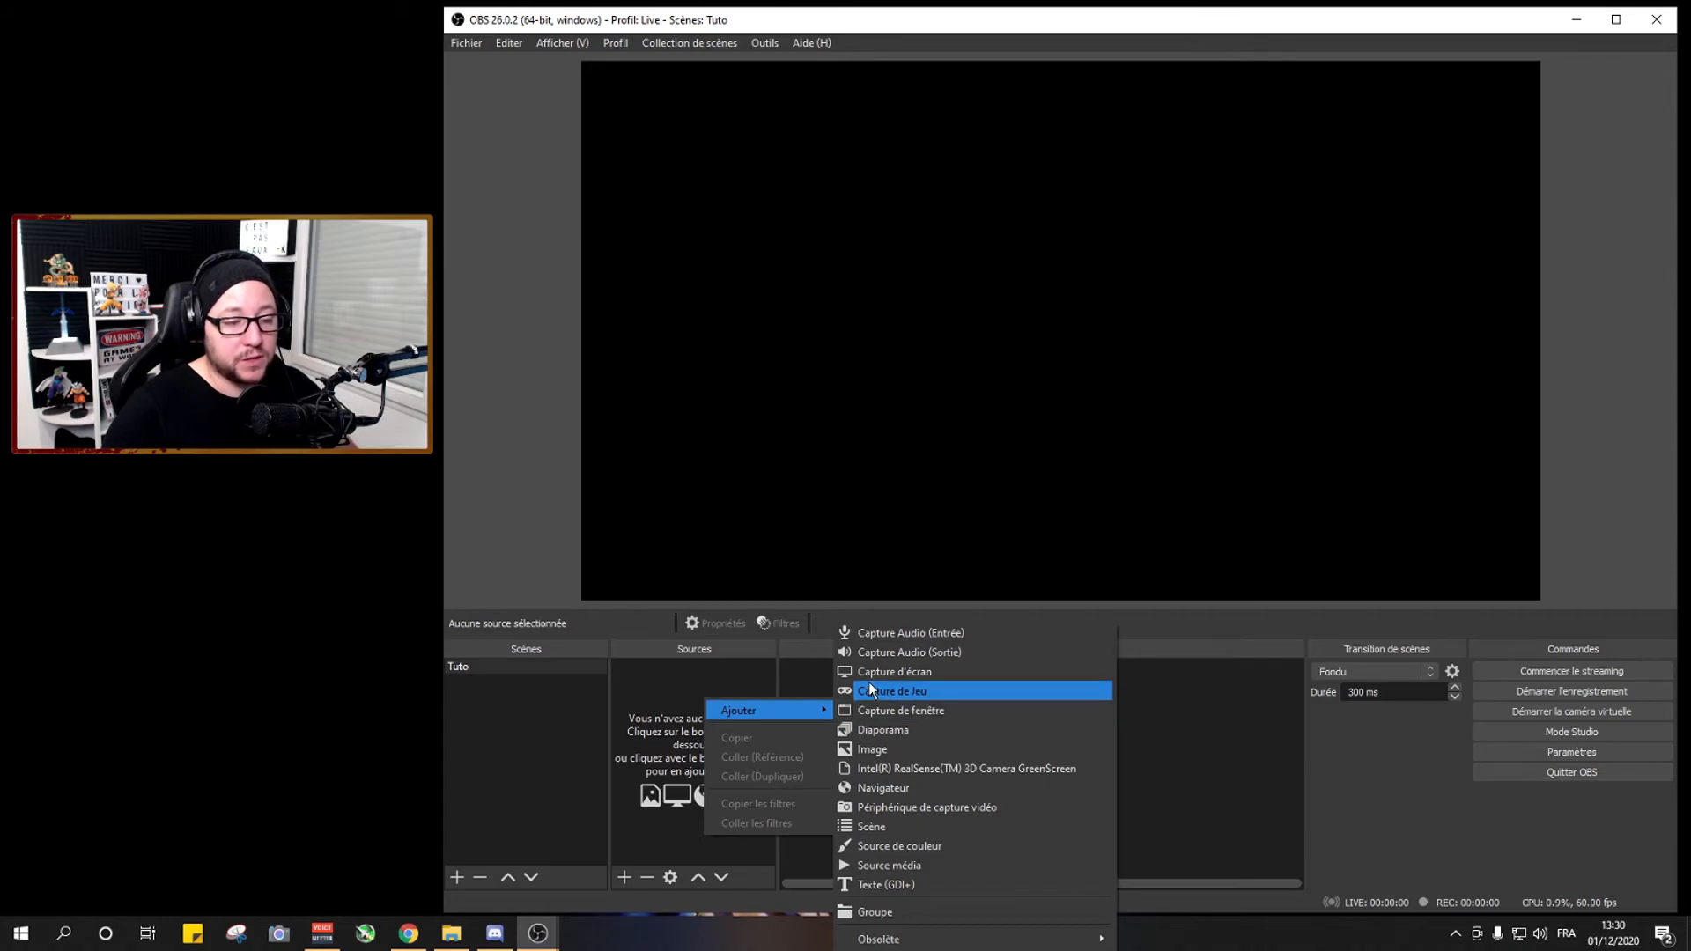
Add a Capture Audio (Entrée) source using the device Microphone (2- USB Audio CODEC)
{"action": "left_click", "coordinate": [949, 631]}
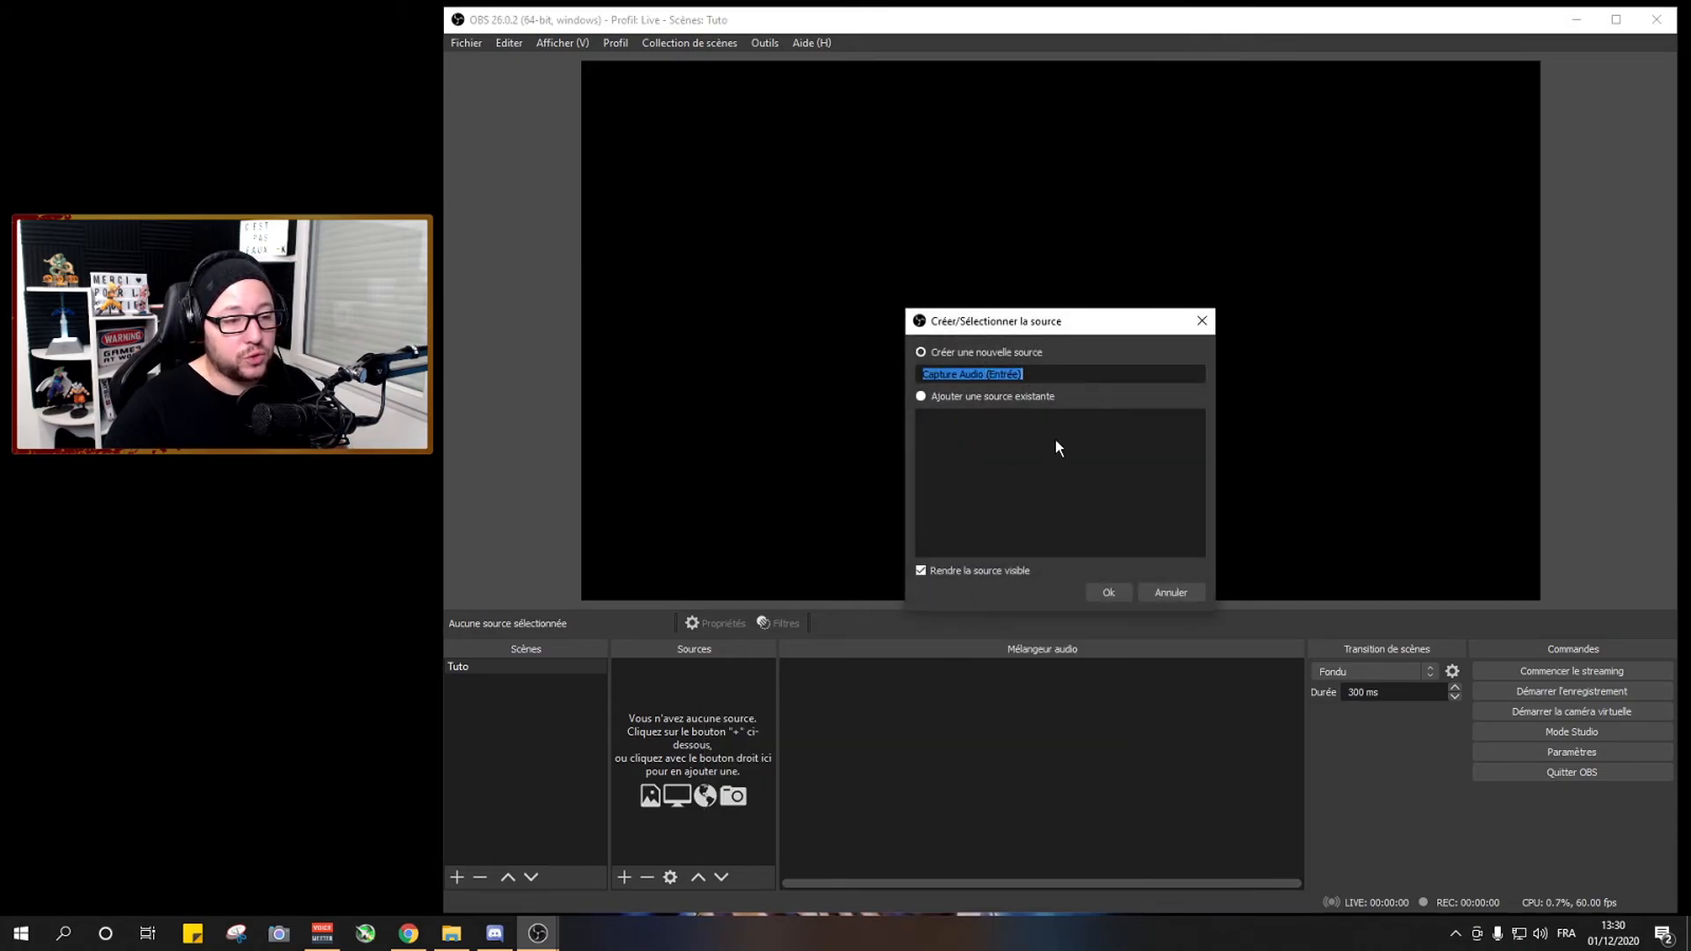
{"action": "left_click", "coordinate": [1115, 595]}
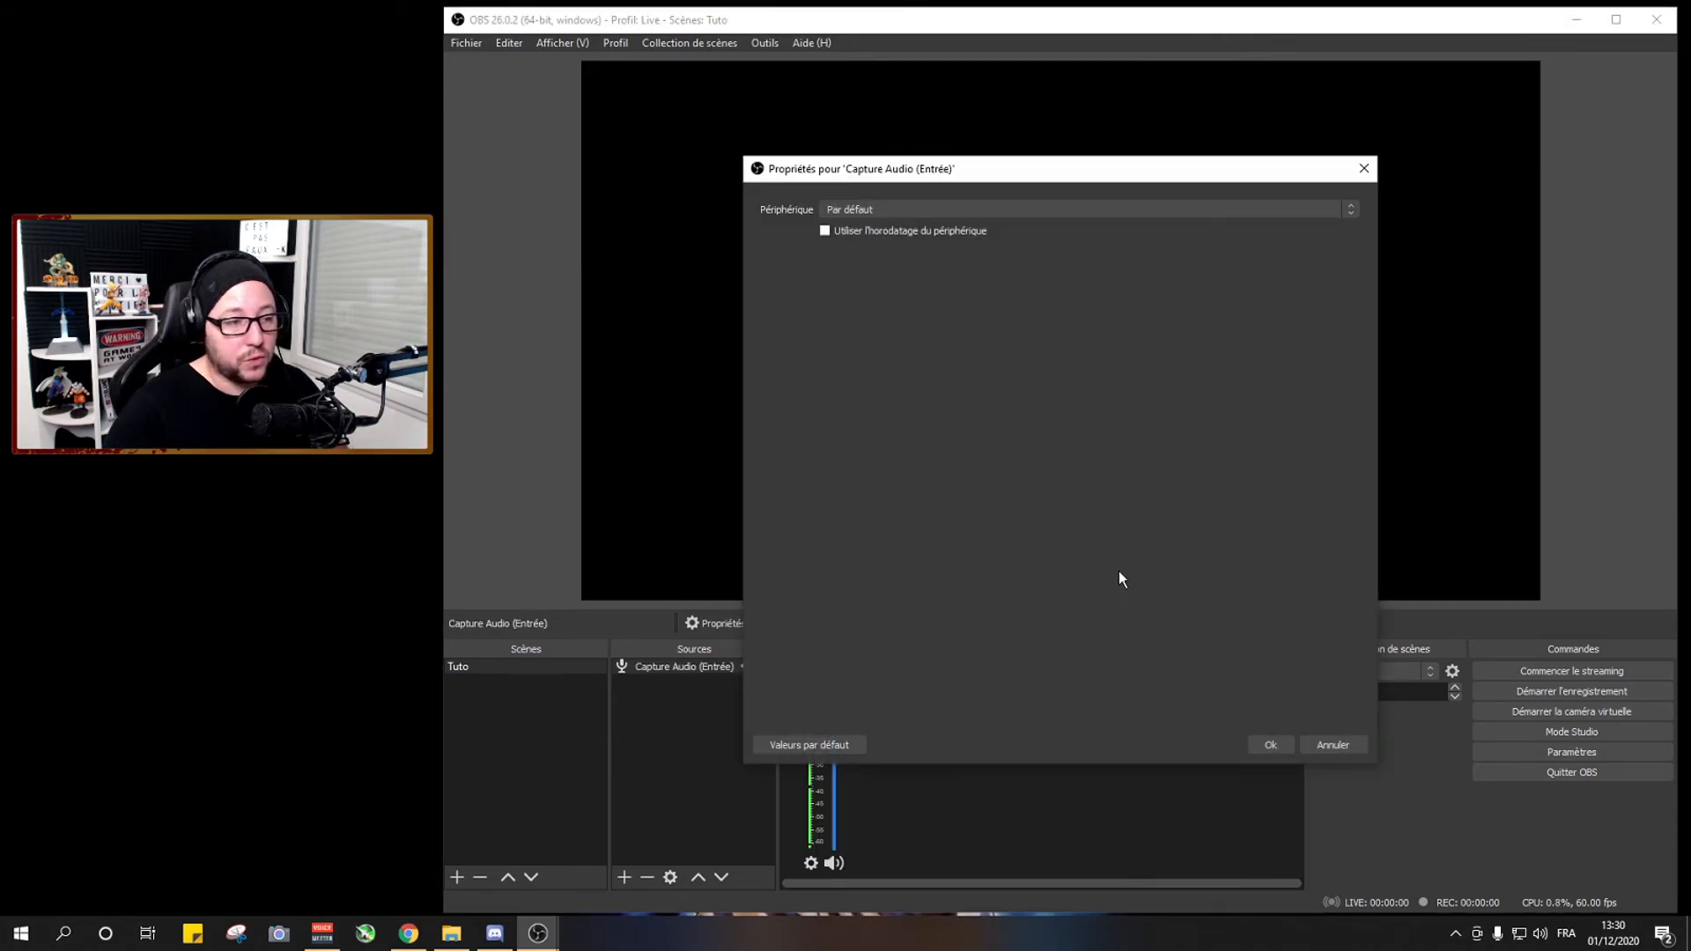
{"action": "left_click", "coordinate": [933, 209]}
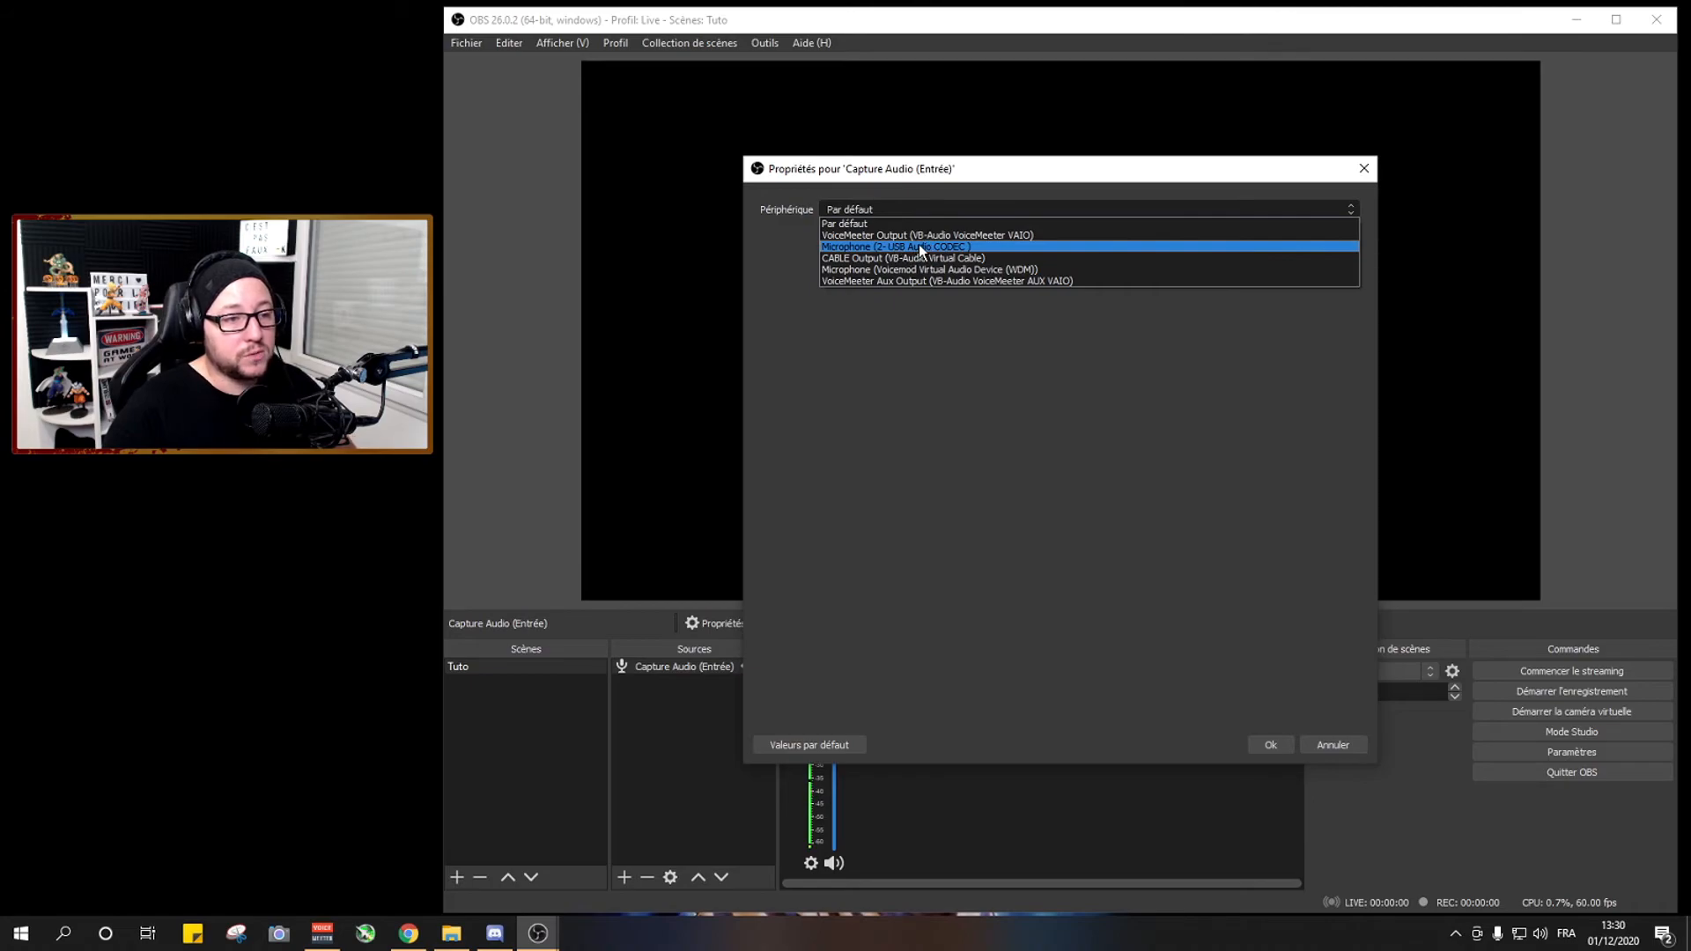
{"action": "left_click", "coordinate": [904, 246]}
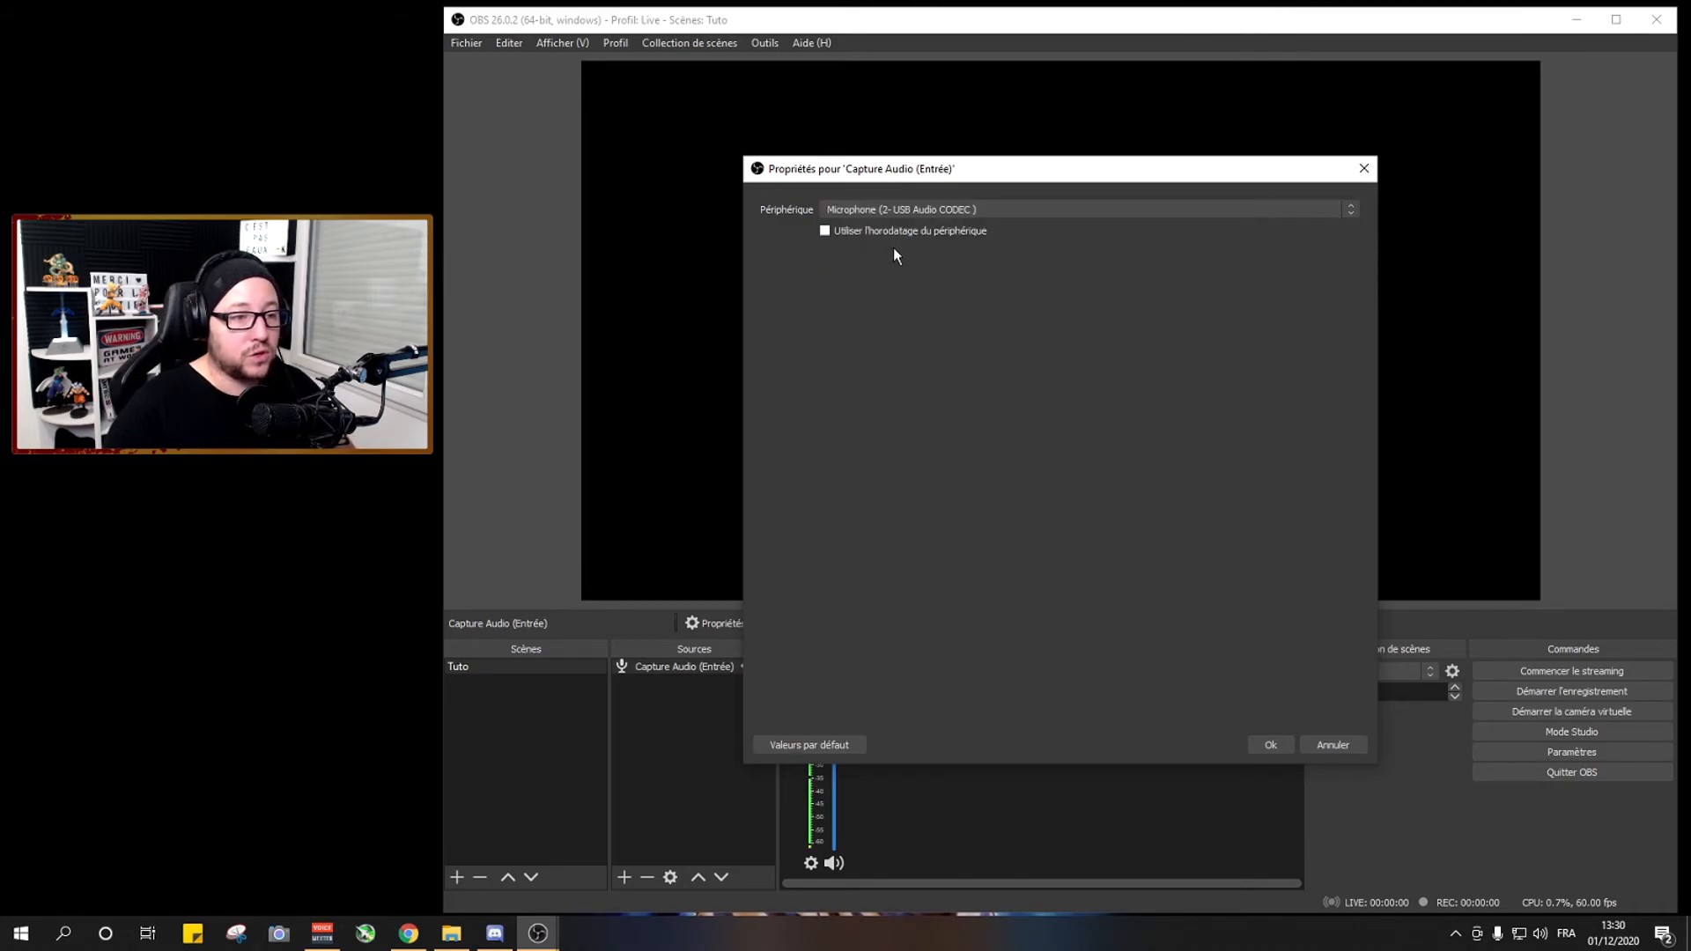
{"action": "left_click", "coordinate": [1266, 744]}
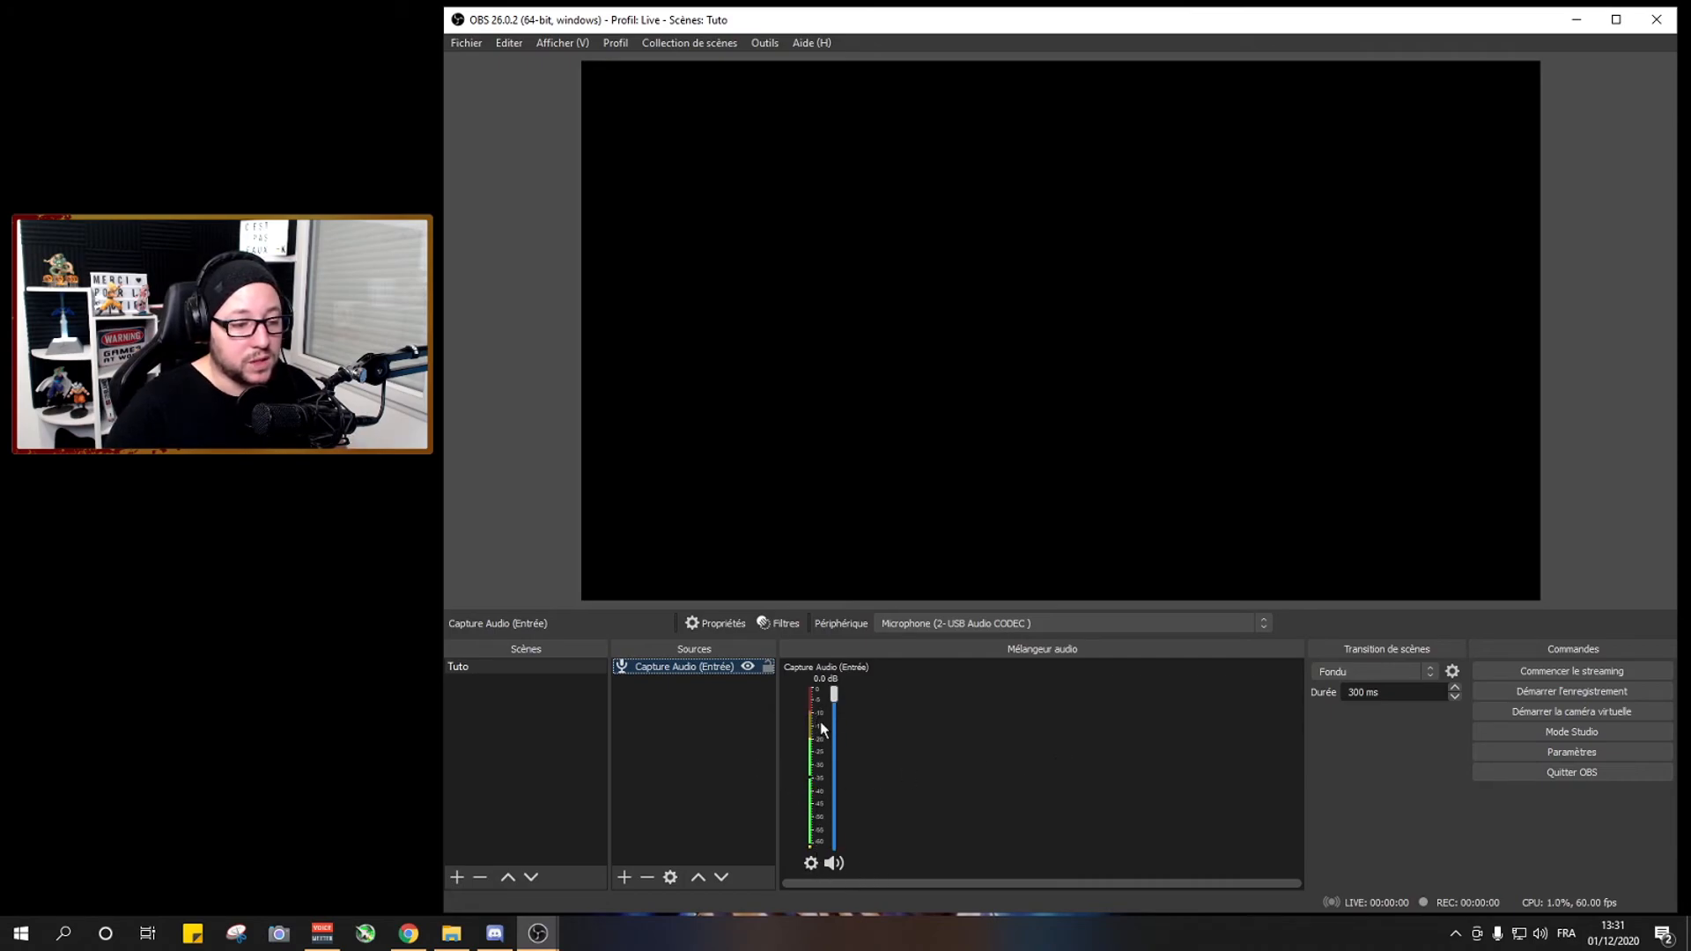
Try lowering the volume of the Capture Audio (Entrée) source in the audio mixer
{"action": "left_click", "coordinate": [837, 699]}
{"action": "left_click_drag", "start_coordinate": [838, 700], "coordinate": [844, 789]}
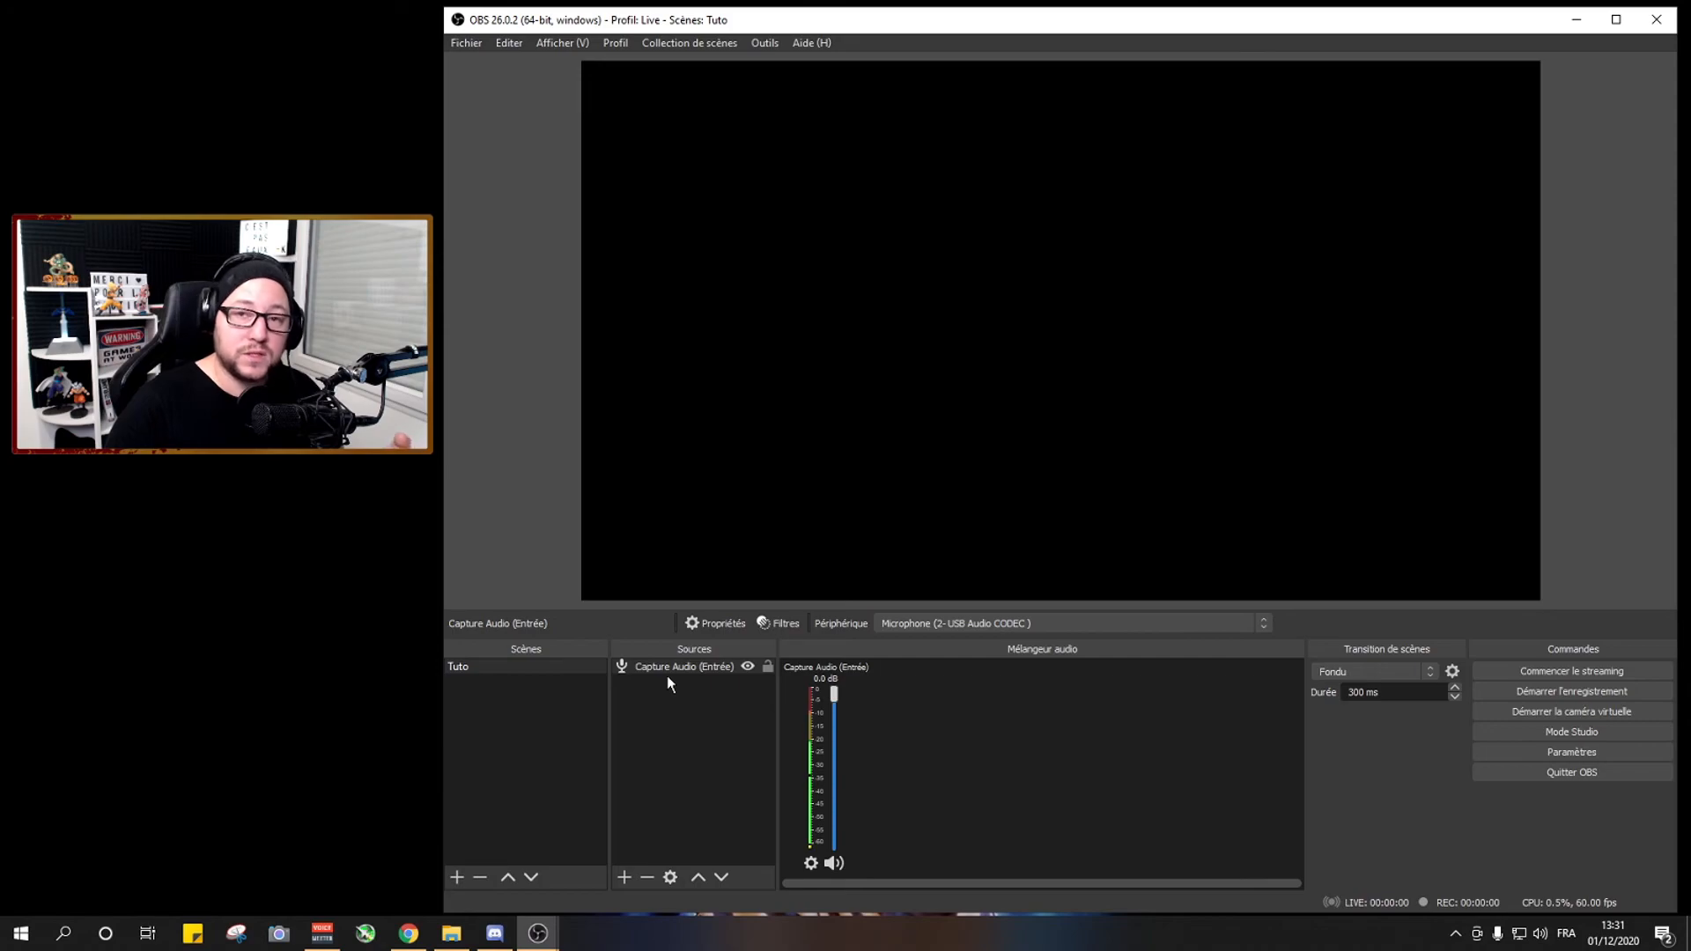
Add a Capture Audio (Sortie) source, look through its output devices and keep the device at Par défaut
{"action": "right_click", "coordinate": [686, 715]}
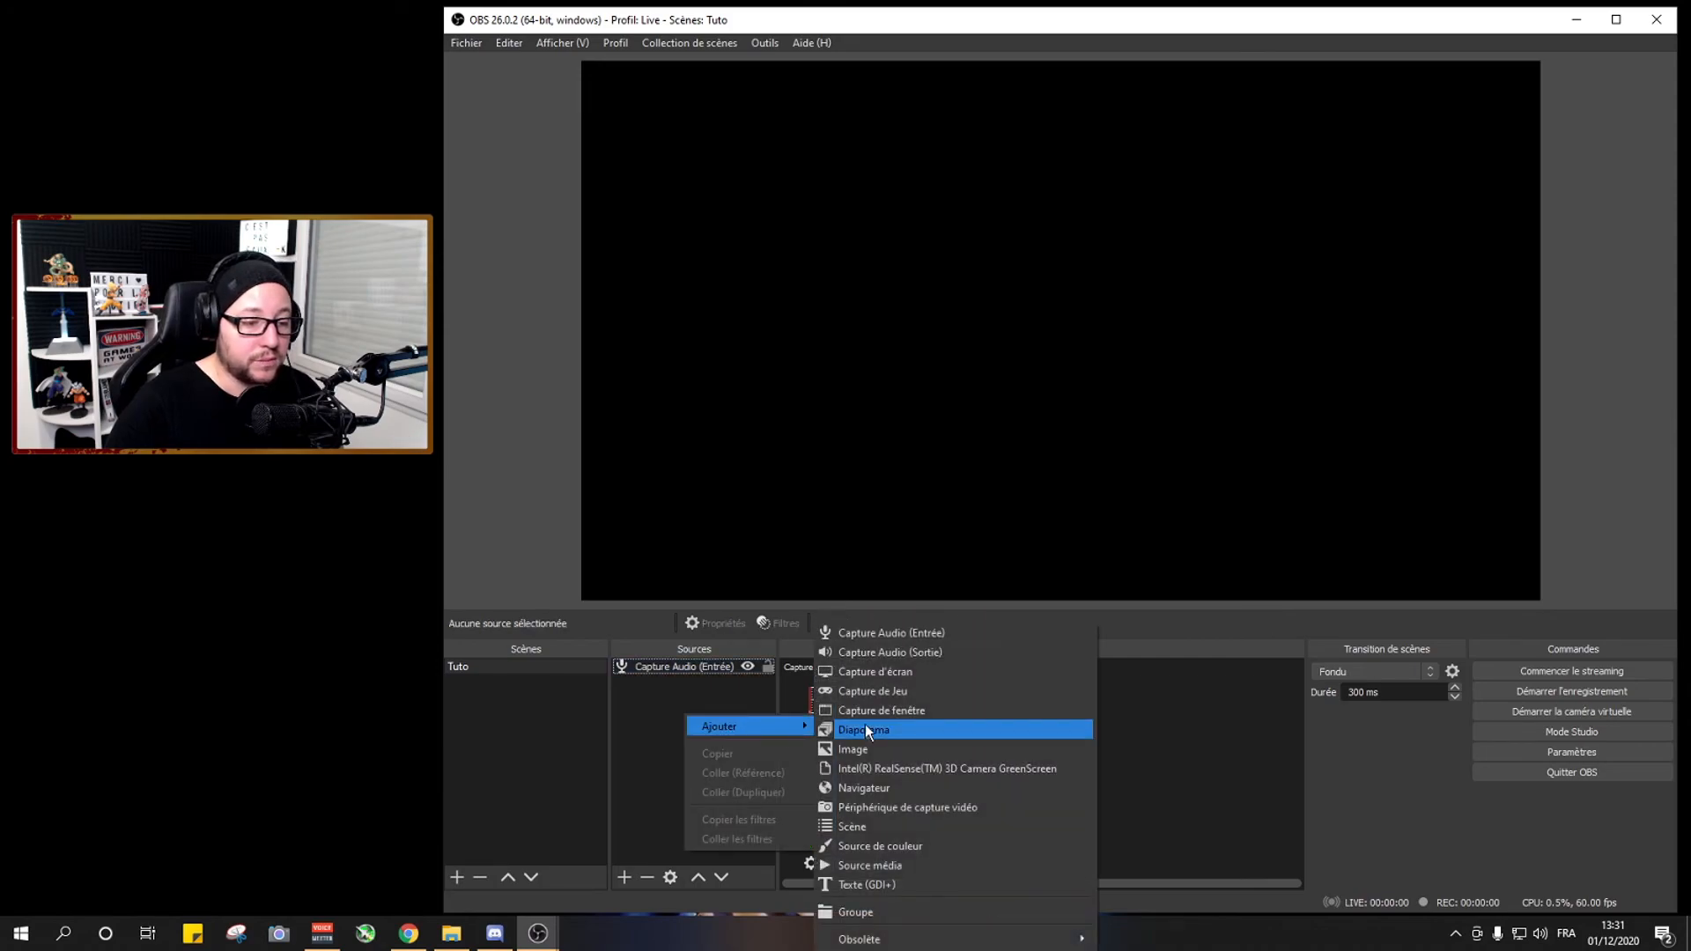
{"action": "left_click", "coordinate": [890, 652]}
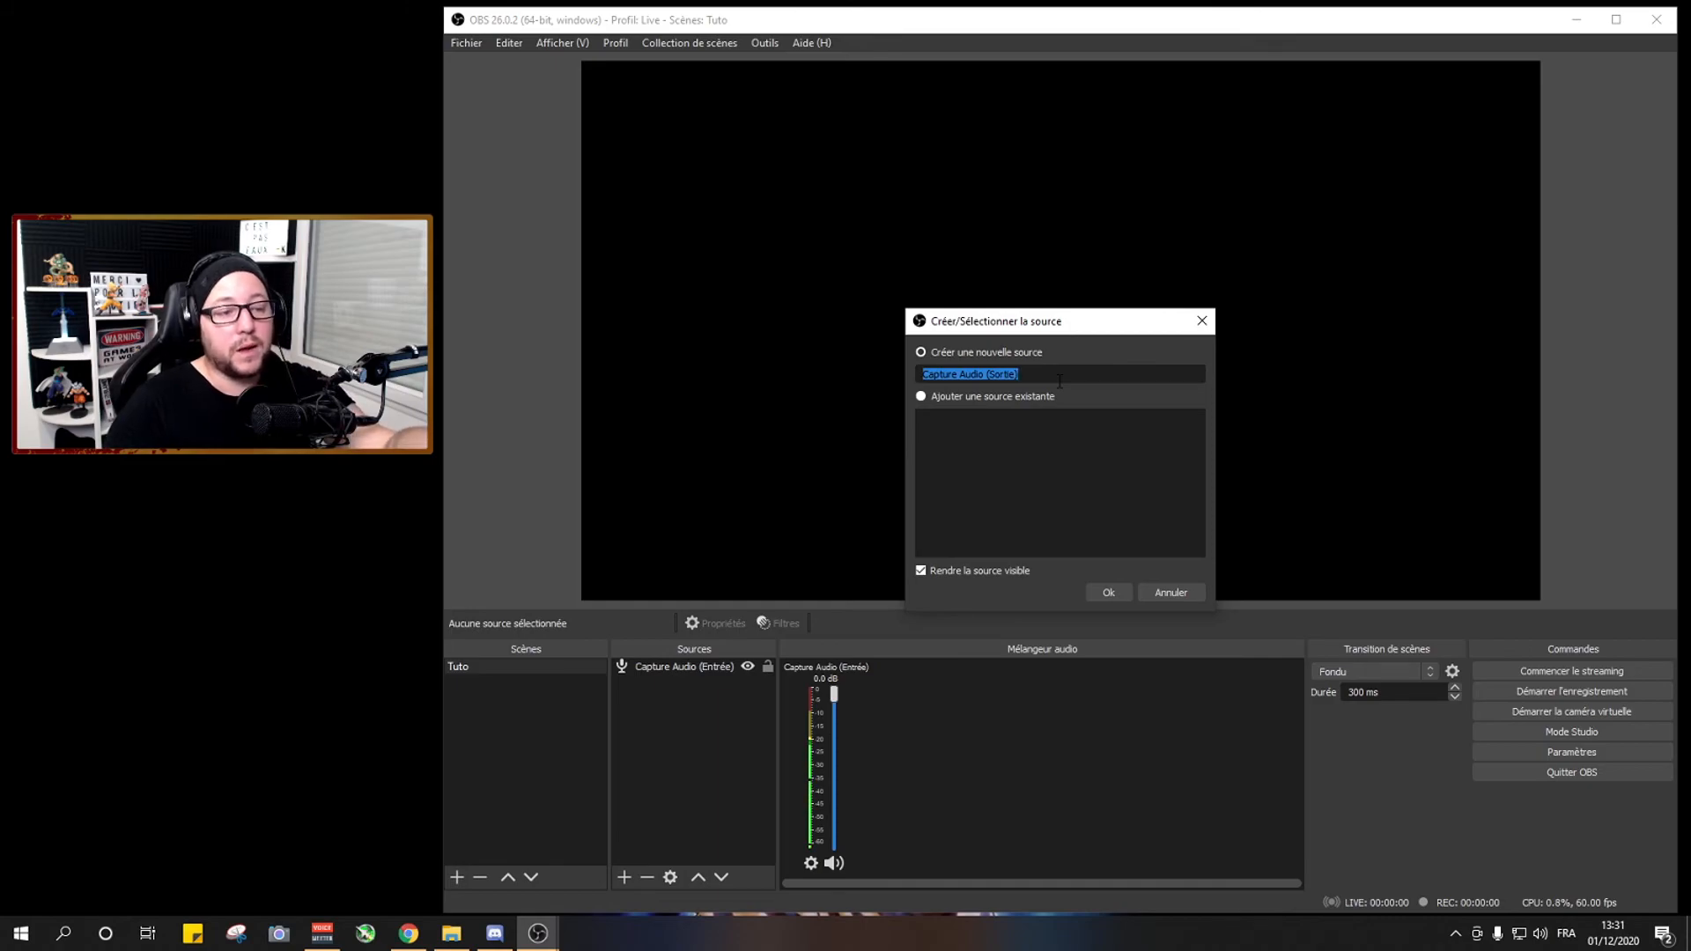
{"action": "left_click", "coordinate": [1103, 593]}
{"action": "left_click", "coordinate": [900, 209]}
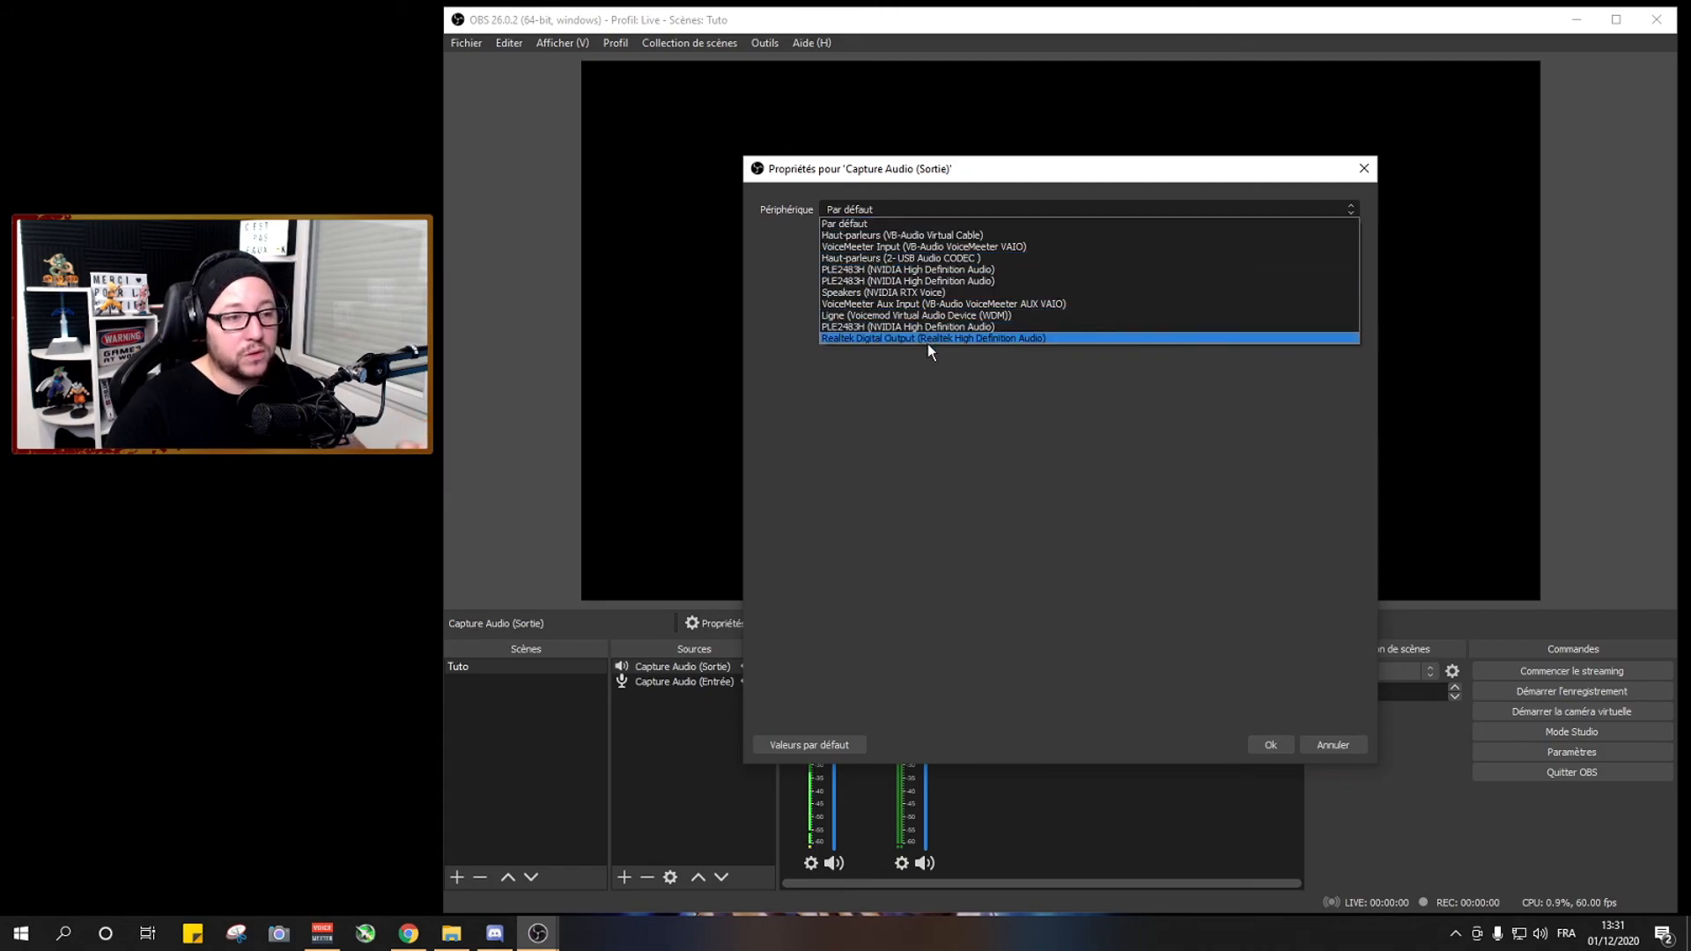
{"action": "left_click", "coordinate": [945, 389]}
{"action": "left_click", "coordinate": [1270, 745]}
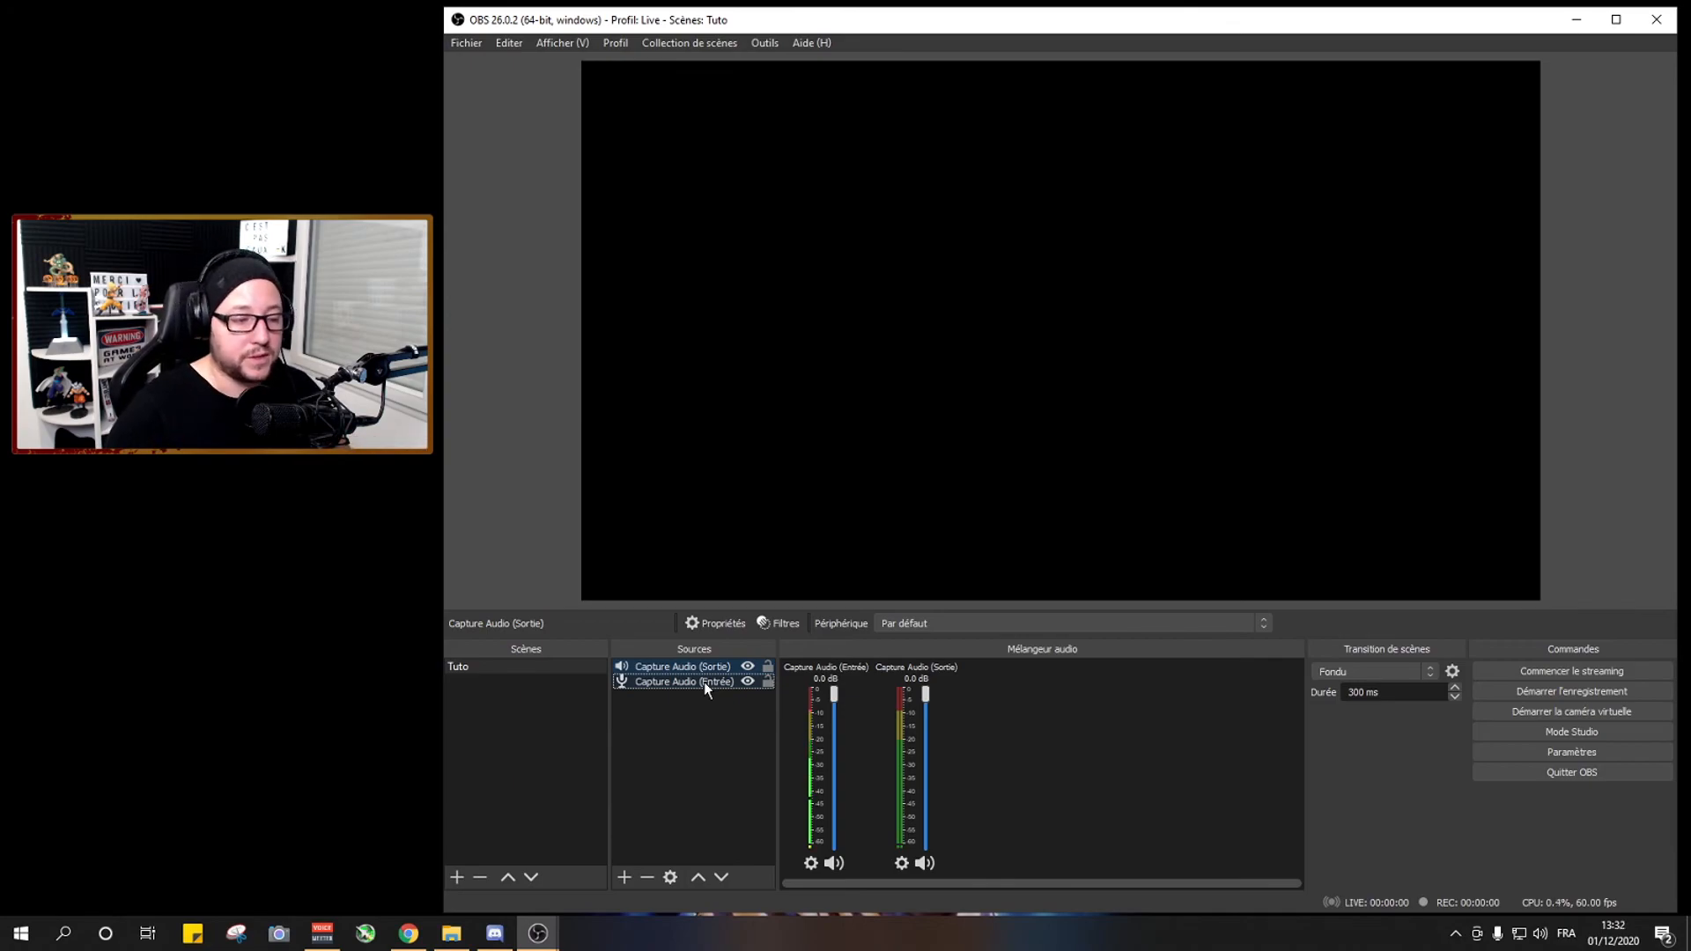
Delete both the audio input and audio output capture sources from the Tuto scene
{"action": "key", "text": "Delete"}
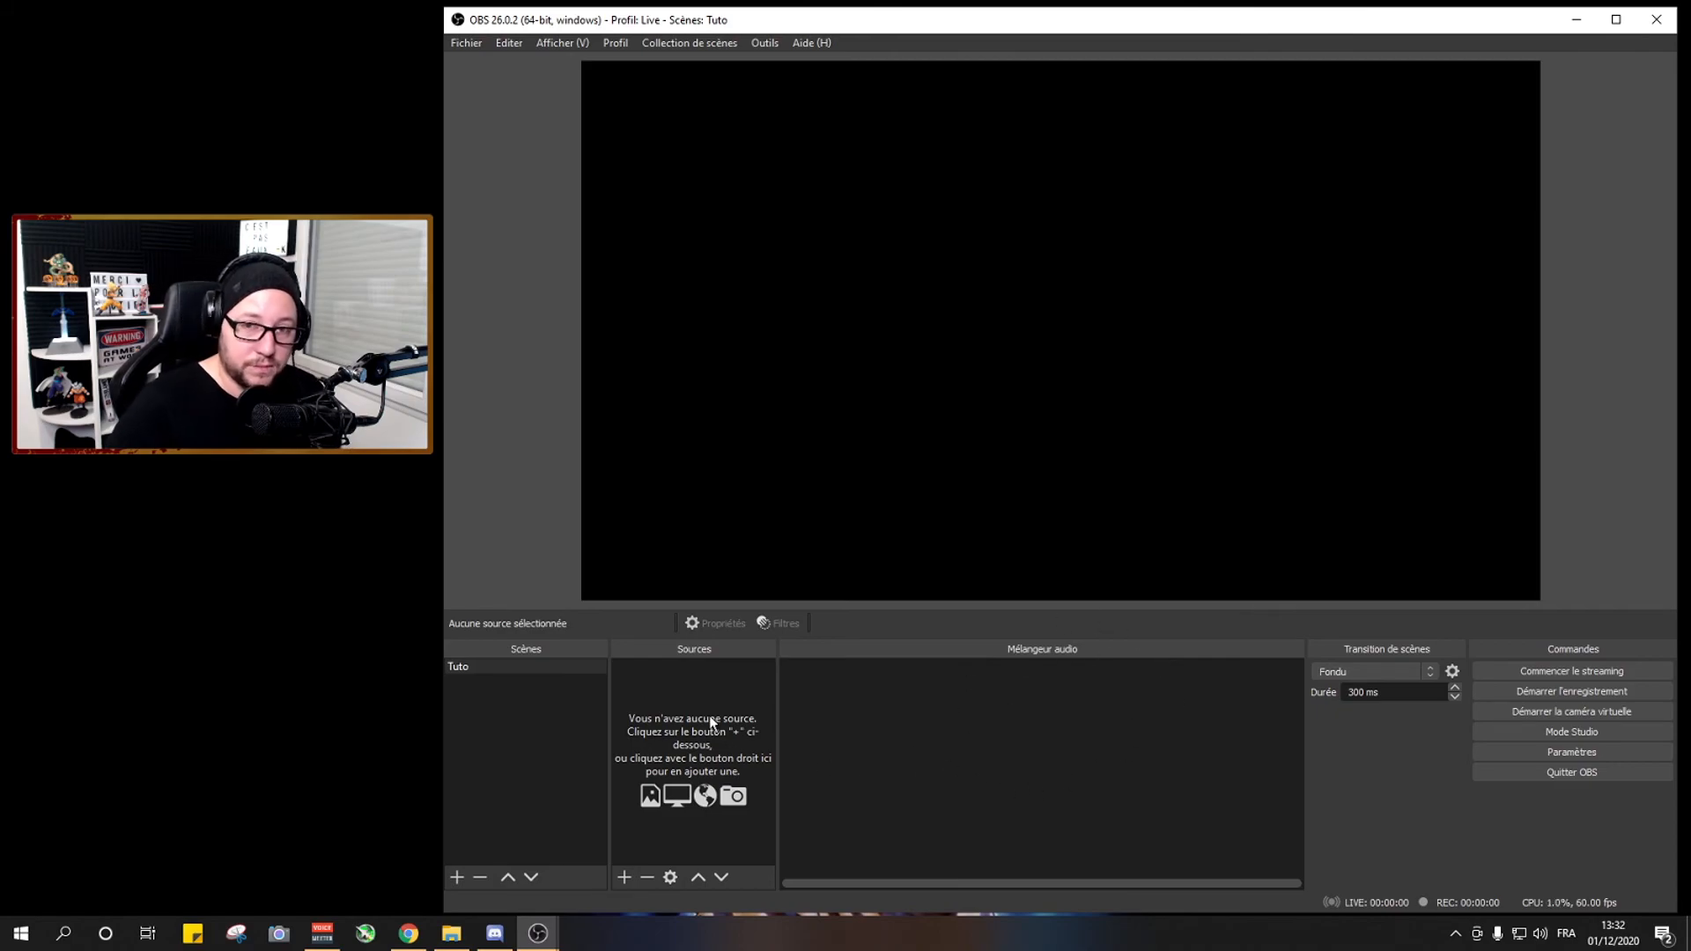
{"action": "right_click", "coordinate": [682, 700]}
{"action": "mouse_move", "coordinate": [739, 707]}
{"action": "left_click", "coordinate": [1218, 725]}
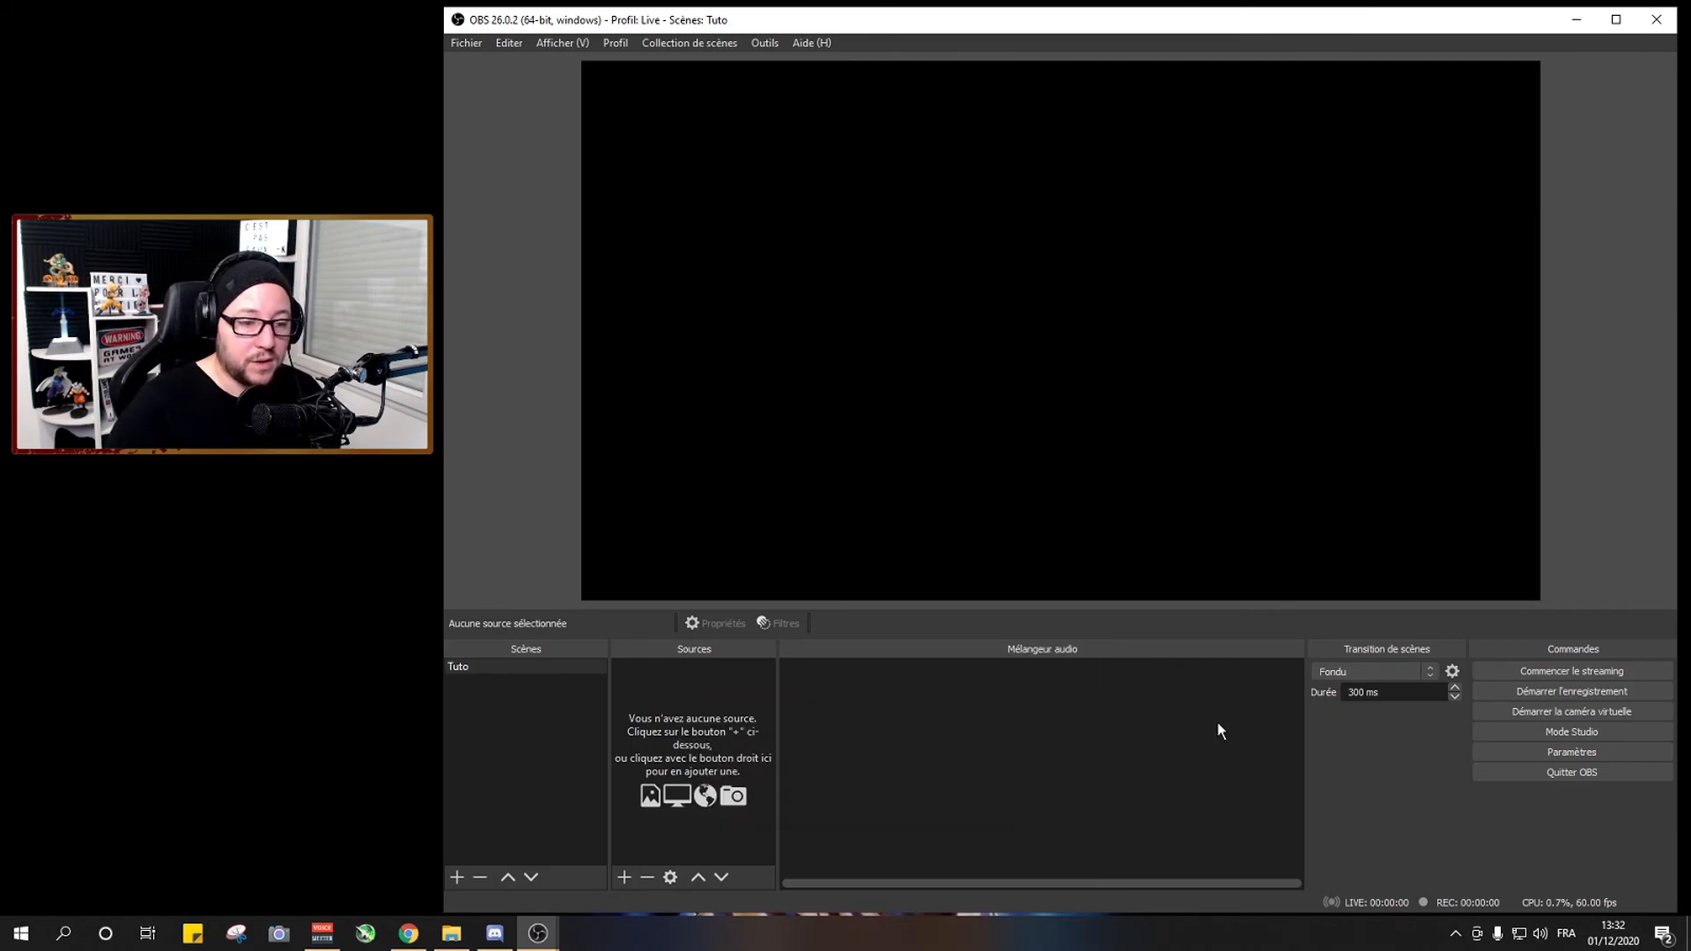